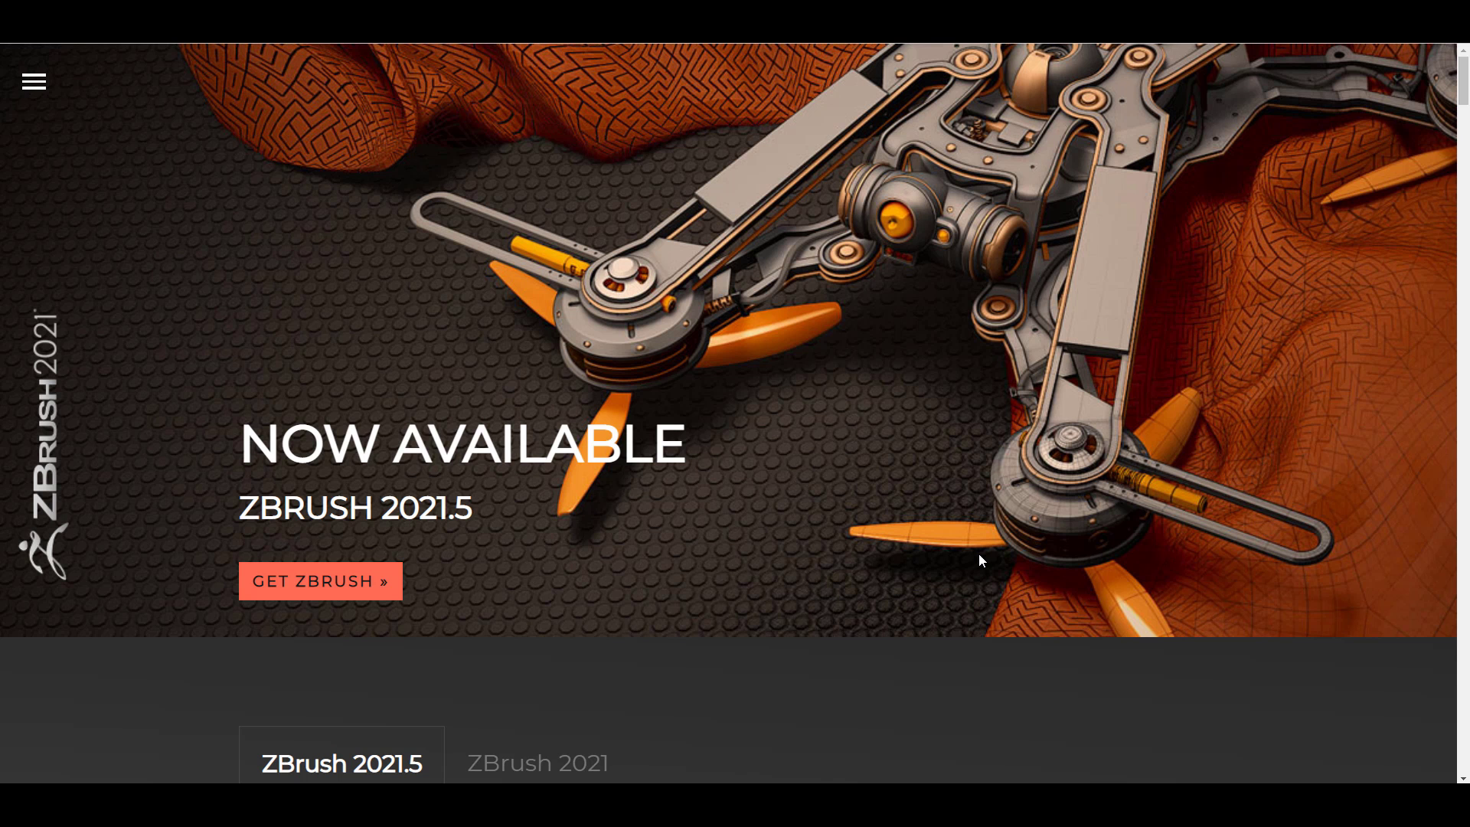
Look through the ZBrush 2021.5 feature page, including the overview videos, the Thick Skin section and the Sculptris Pro section.
{"action": "scroll", "coordinate": [979, 555], "scroll_direction": "down", "scroll_amount": 15}
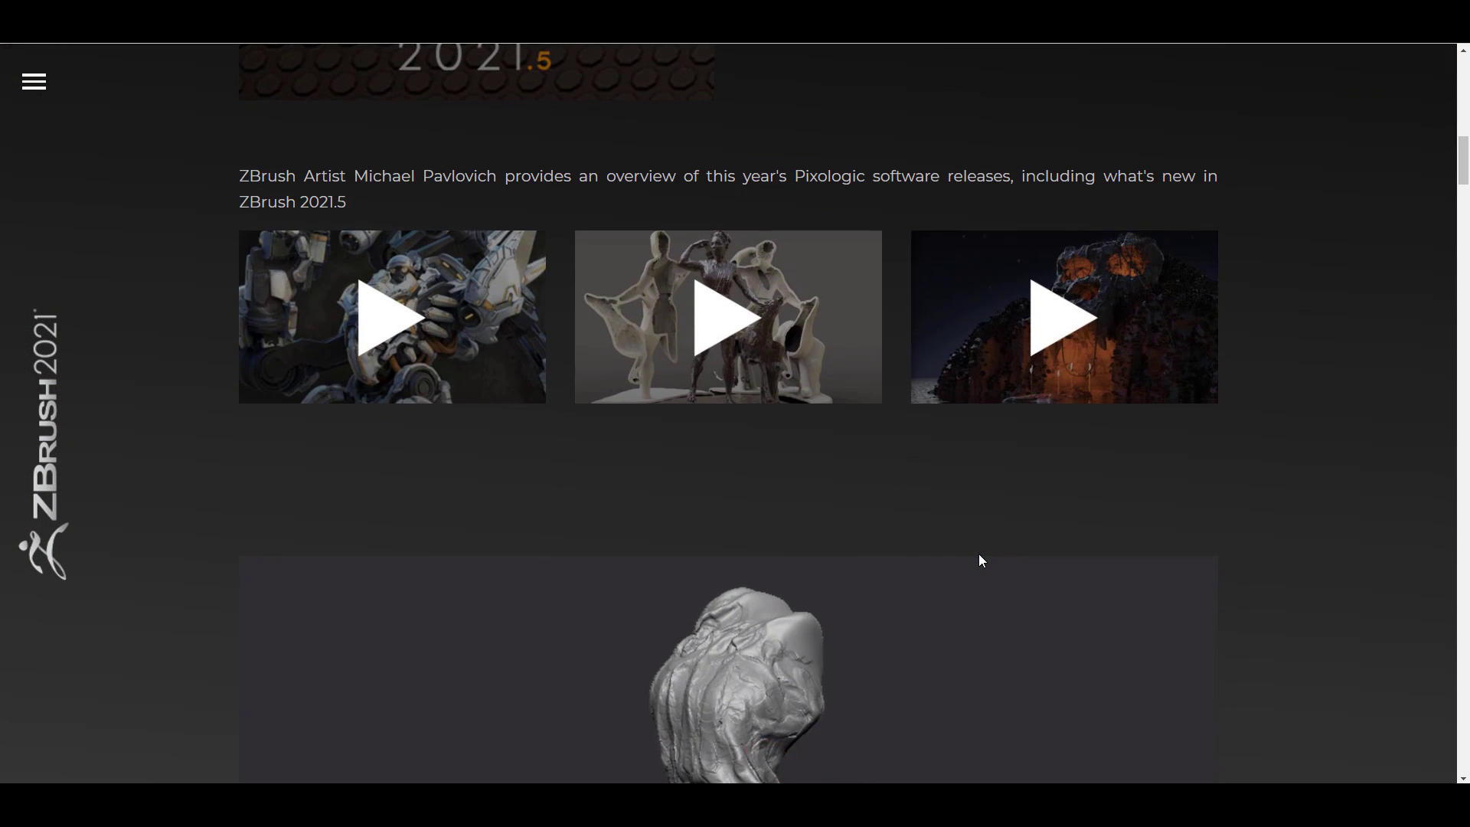
{"action": "scroll", "coordinate": [980, 561], "scroll_direction": "down", "scroll_amount": 3}
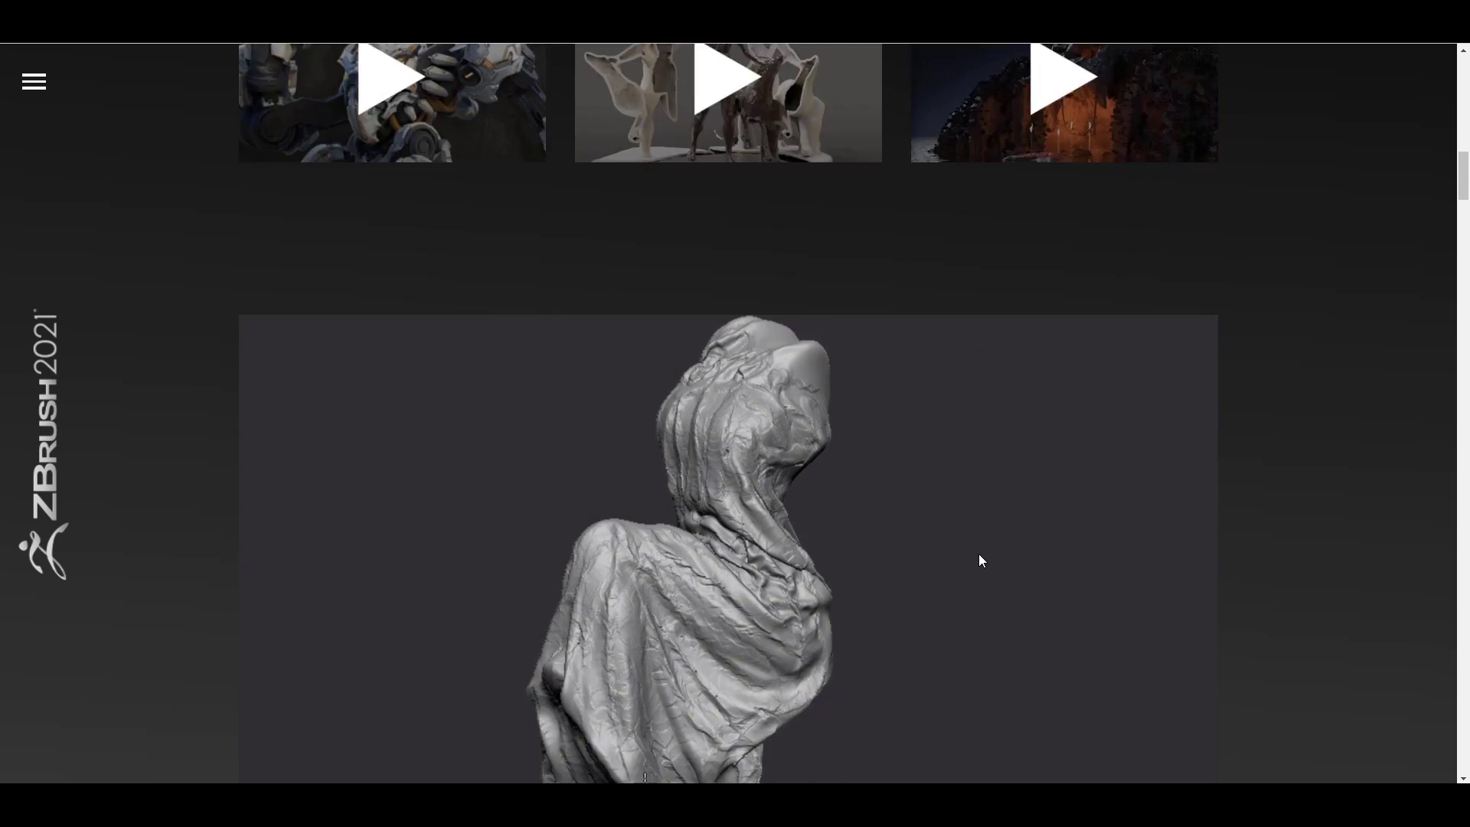
{"action": "scroll", "coordinate": [980, 560], "scroll_direction": "down", "scroll_amount": 5}
{"action": "scroll", "coordinate": [980, 560], "scroll_direction": "down", "scroll_amount": 3}
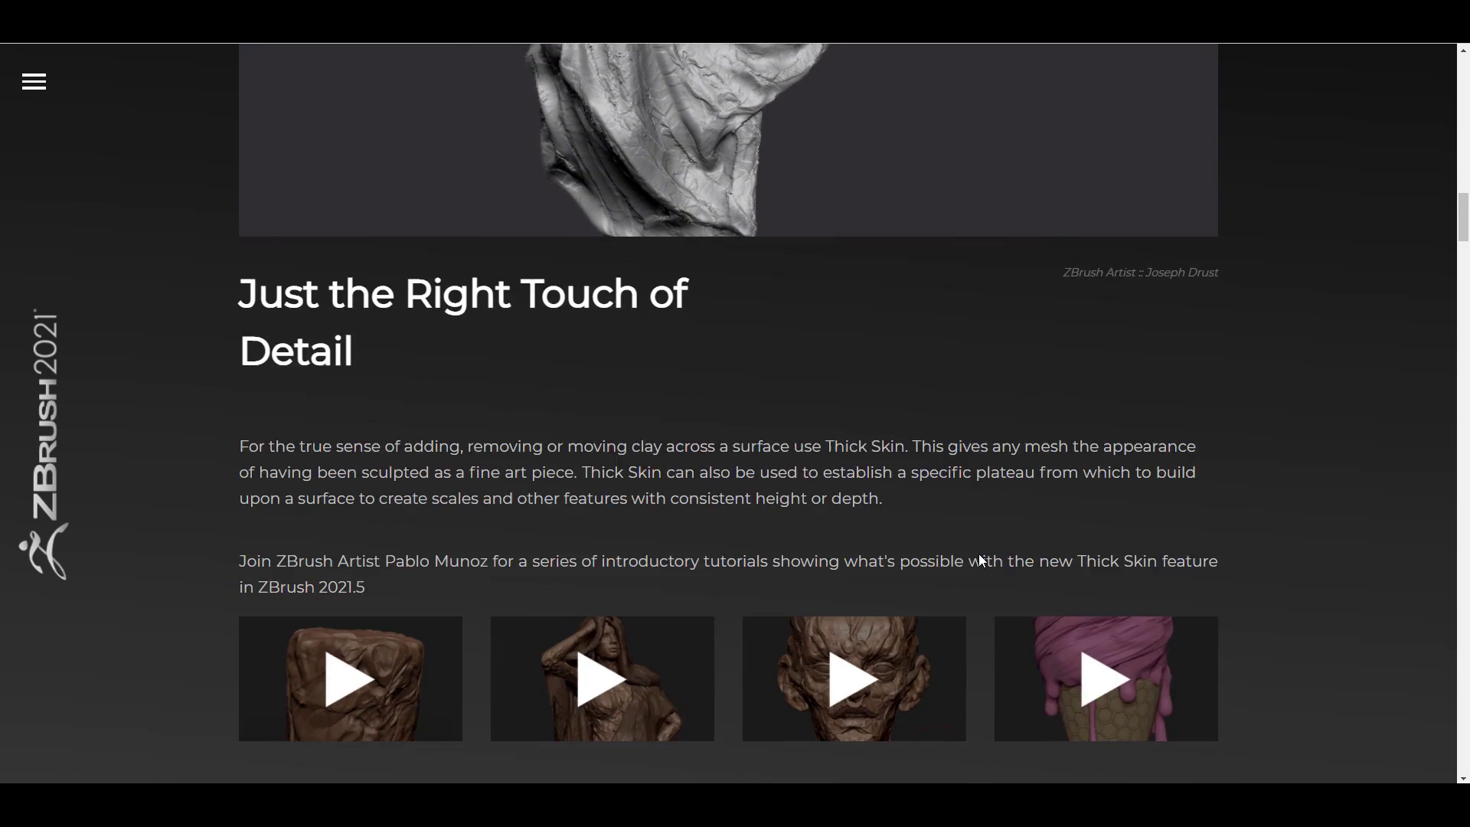
{"action": "scroll", "coordinate": [979, 554], "scroll_direction": "down", "scroll_amount": 9}
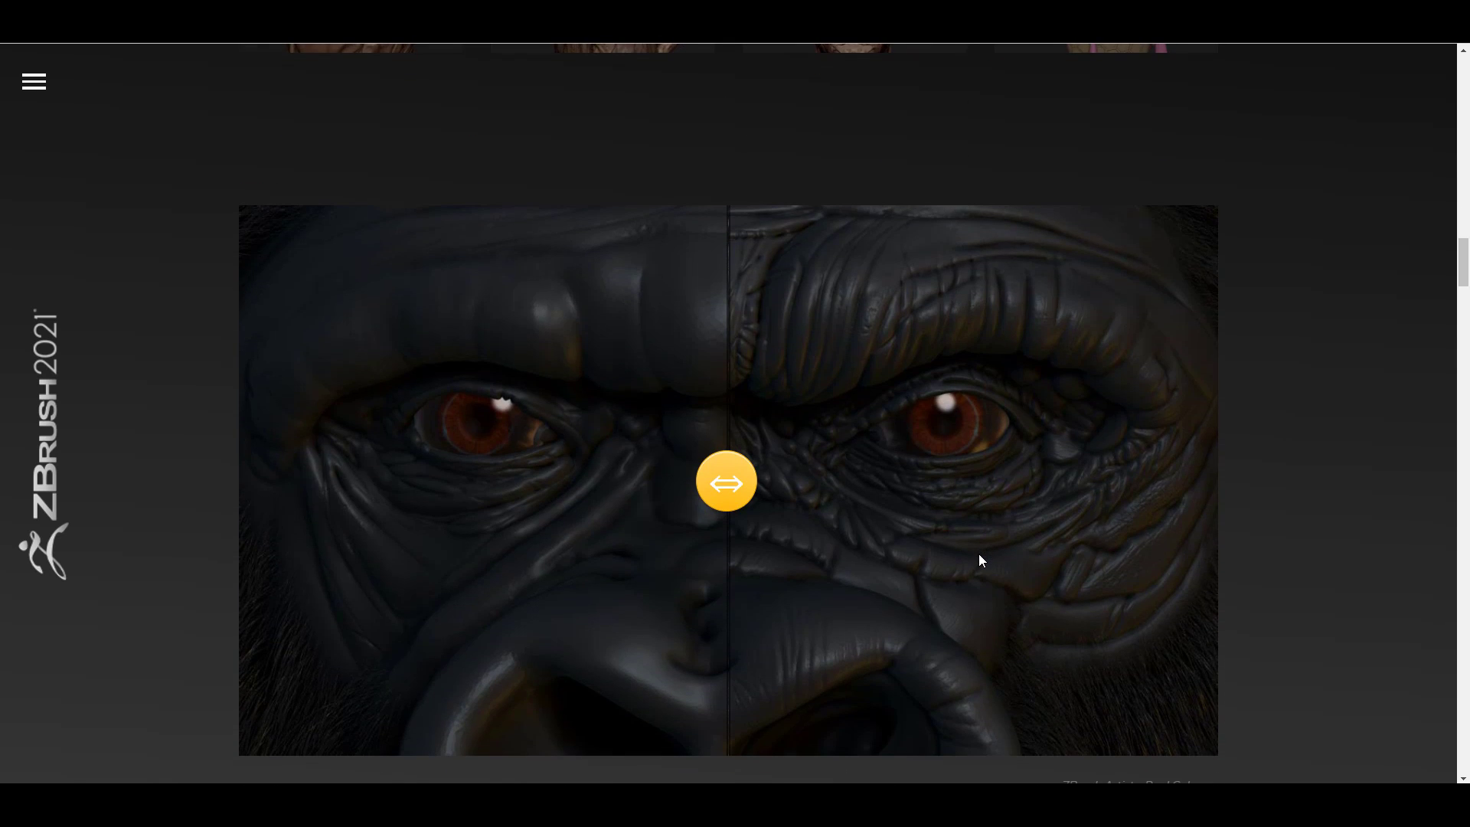
{"action": "scroll", "coordinate": [981, 559], "scroll_direction": "down", "scroll_amount": 20}
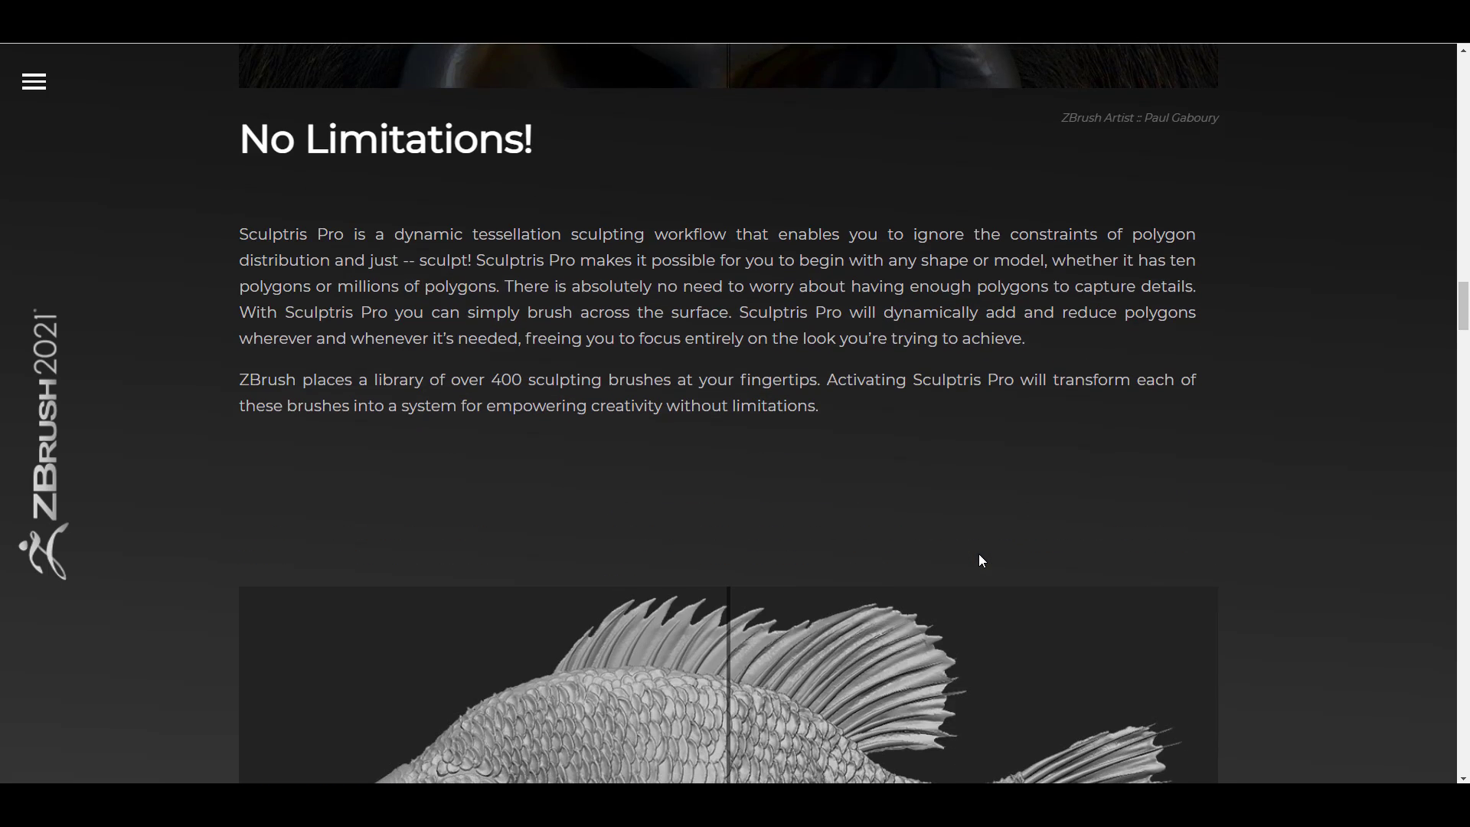
{"action": "scroll", "coordinate": [981, 559], "scroll_direction": "down", "scroll_amount": 2}
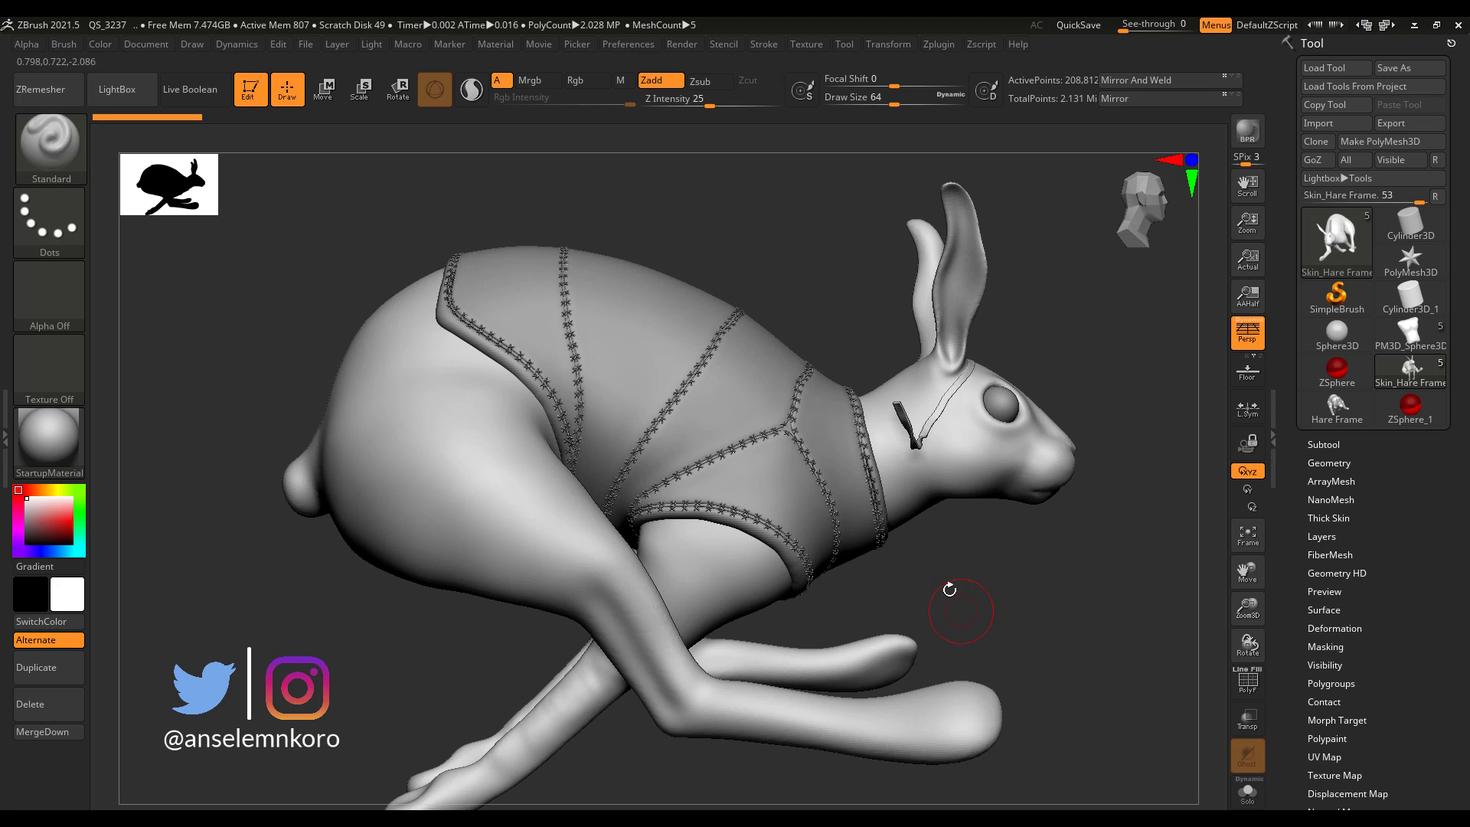
Store a morph target for the hare's body.
{"action": "mouse_move", "coordinate": [949, 589]}
{"action": "left_mouse_down"}
{"action": "mouse_move", "coordinate": [974, 593]}
{"action": "mouse_move", "coordinate": [967, 582]}
{"action": "left_mouse_up"}
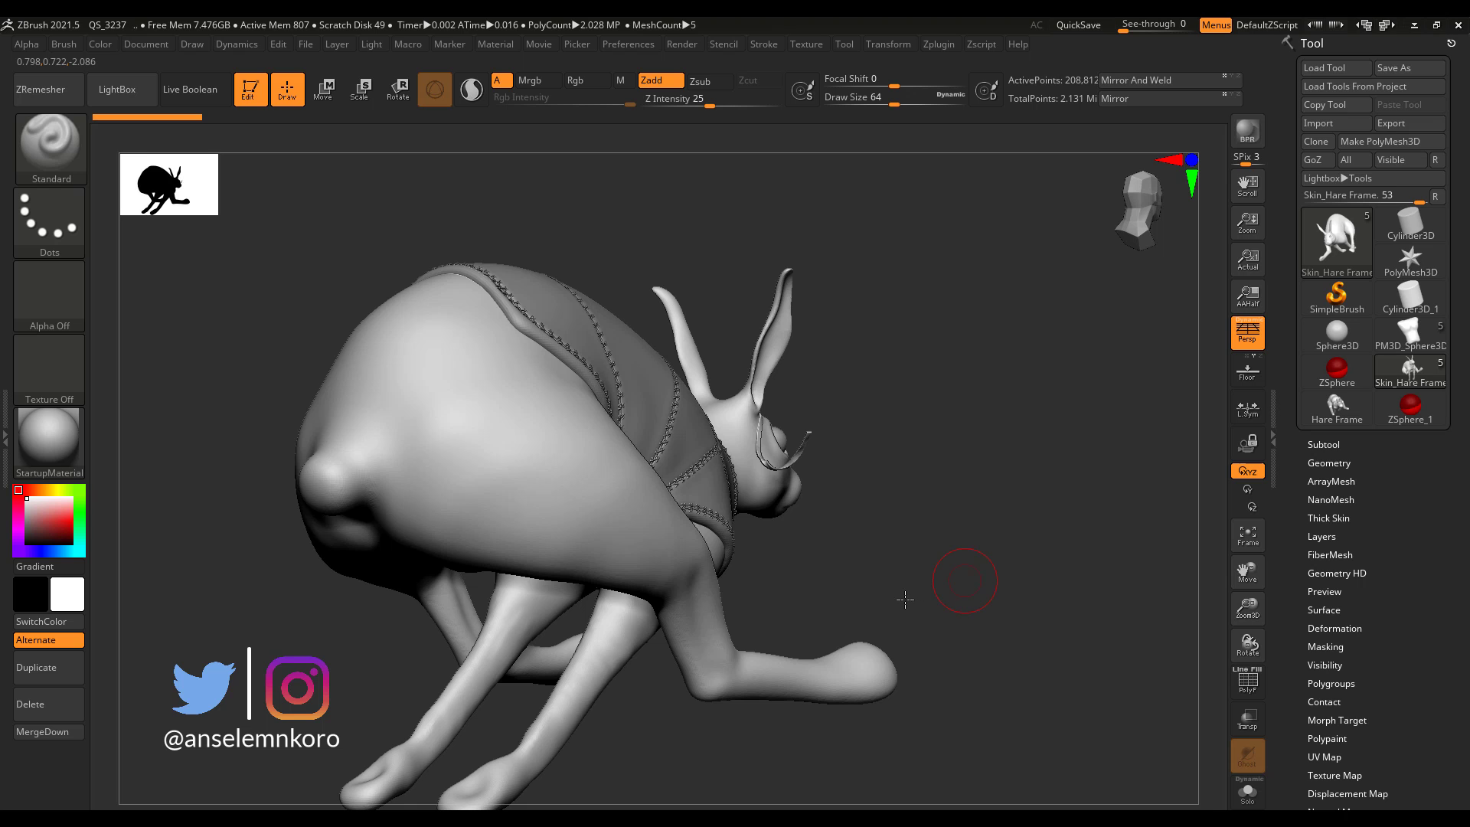
{"action": "left_click_drag", "start_coordinate": [878, 558], "coordinate": [863, 554]}
{"action": "left_click_drag", "start_coordinate": [908, 597], "coordinate": [1065, 708], "text": "alt"}
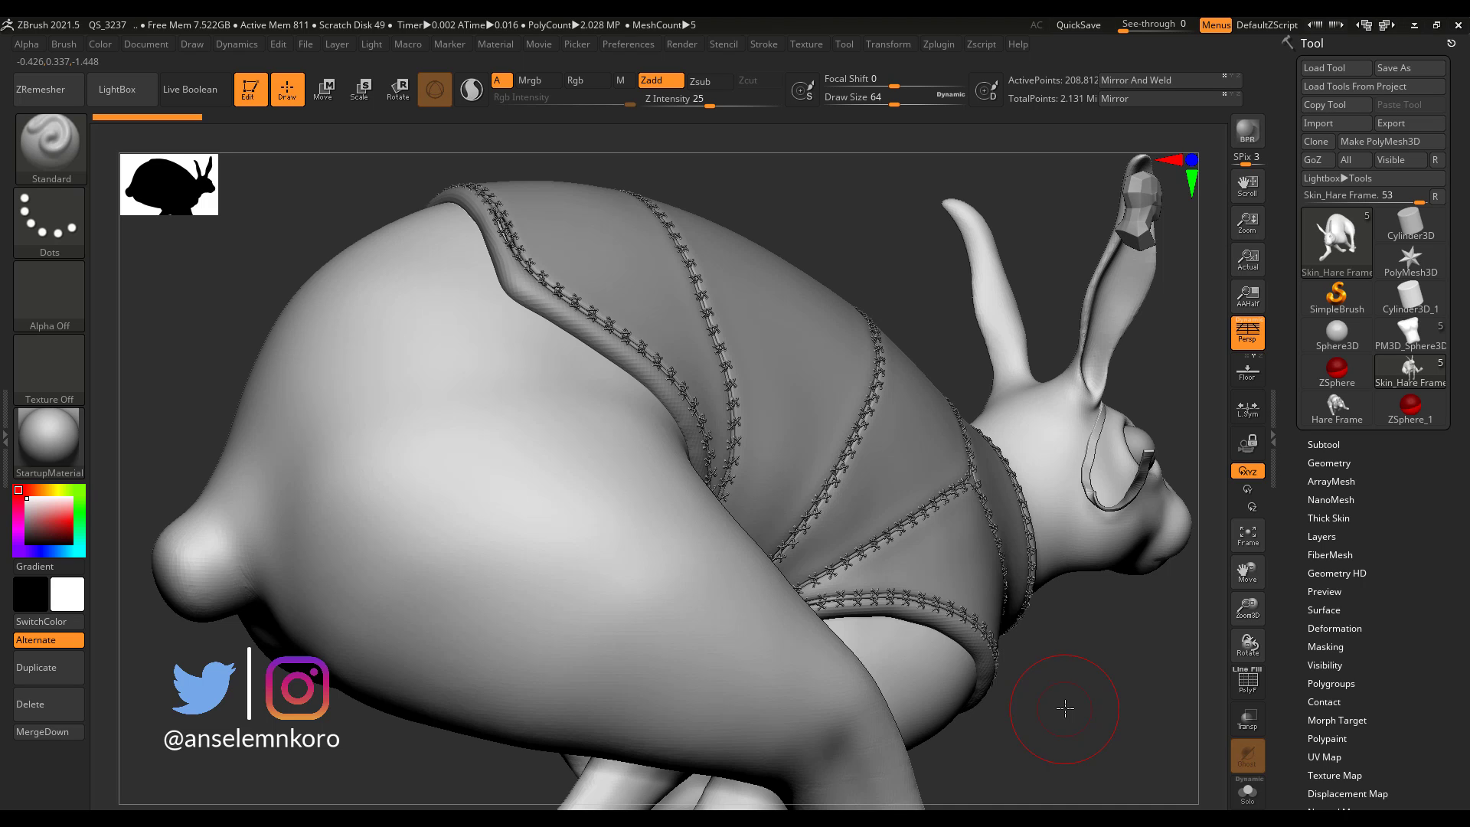
{"action": "left_click_drag", "start_coordinate": [1378, 597], "coordinate": [1375, 533]}
{"action": "left_click", "coordinate": [1336, 494]}
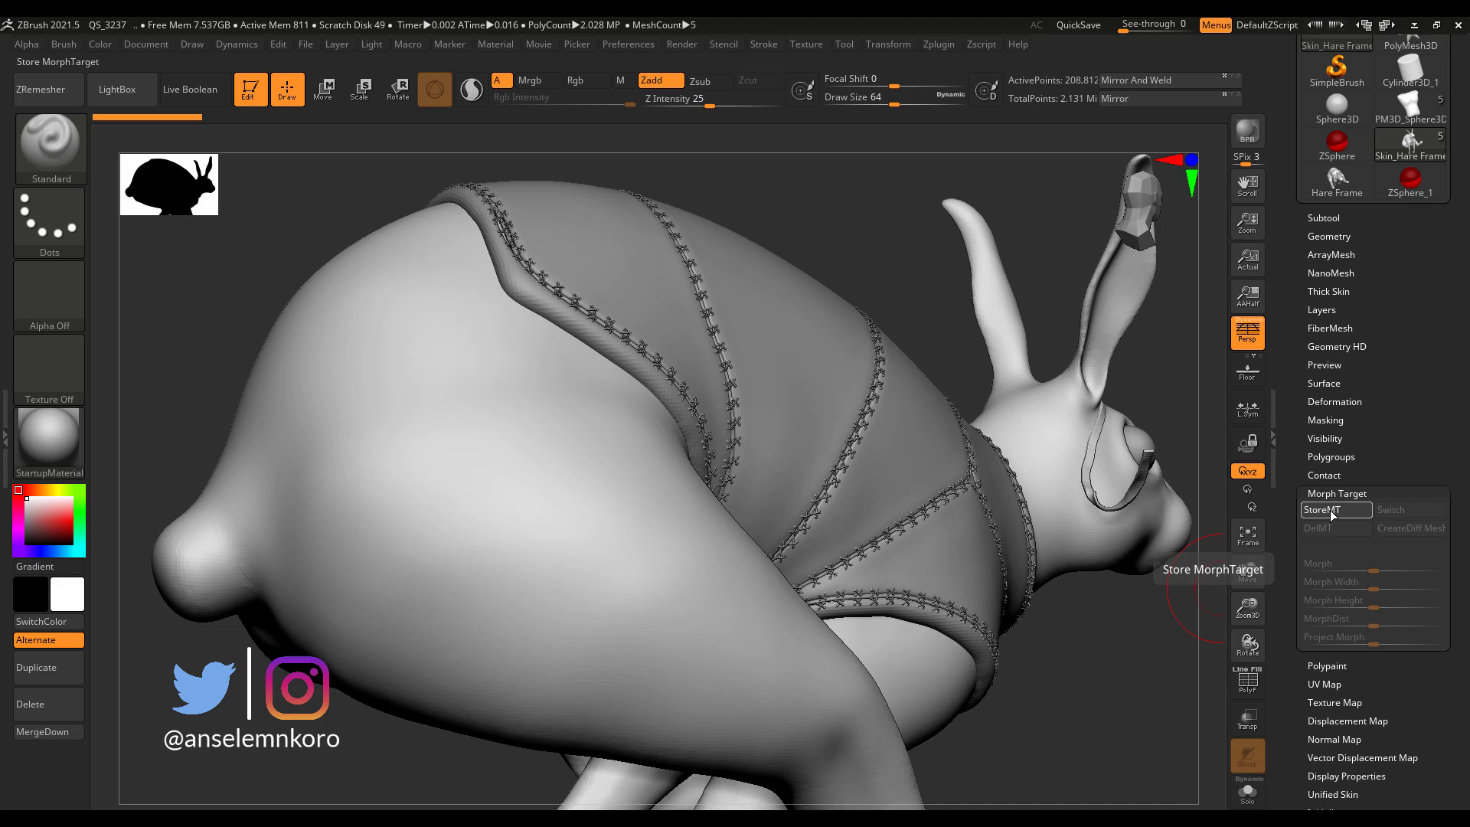
{"action": "left_click", "coordinate": [1330, 510]}
Sculpt several short raised strokes down the hare's hip and thigh with the Standard brush.
{"action": "left_click_drag", "start_coordinate": [1031, 722], "coordinate": [993, 718]}
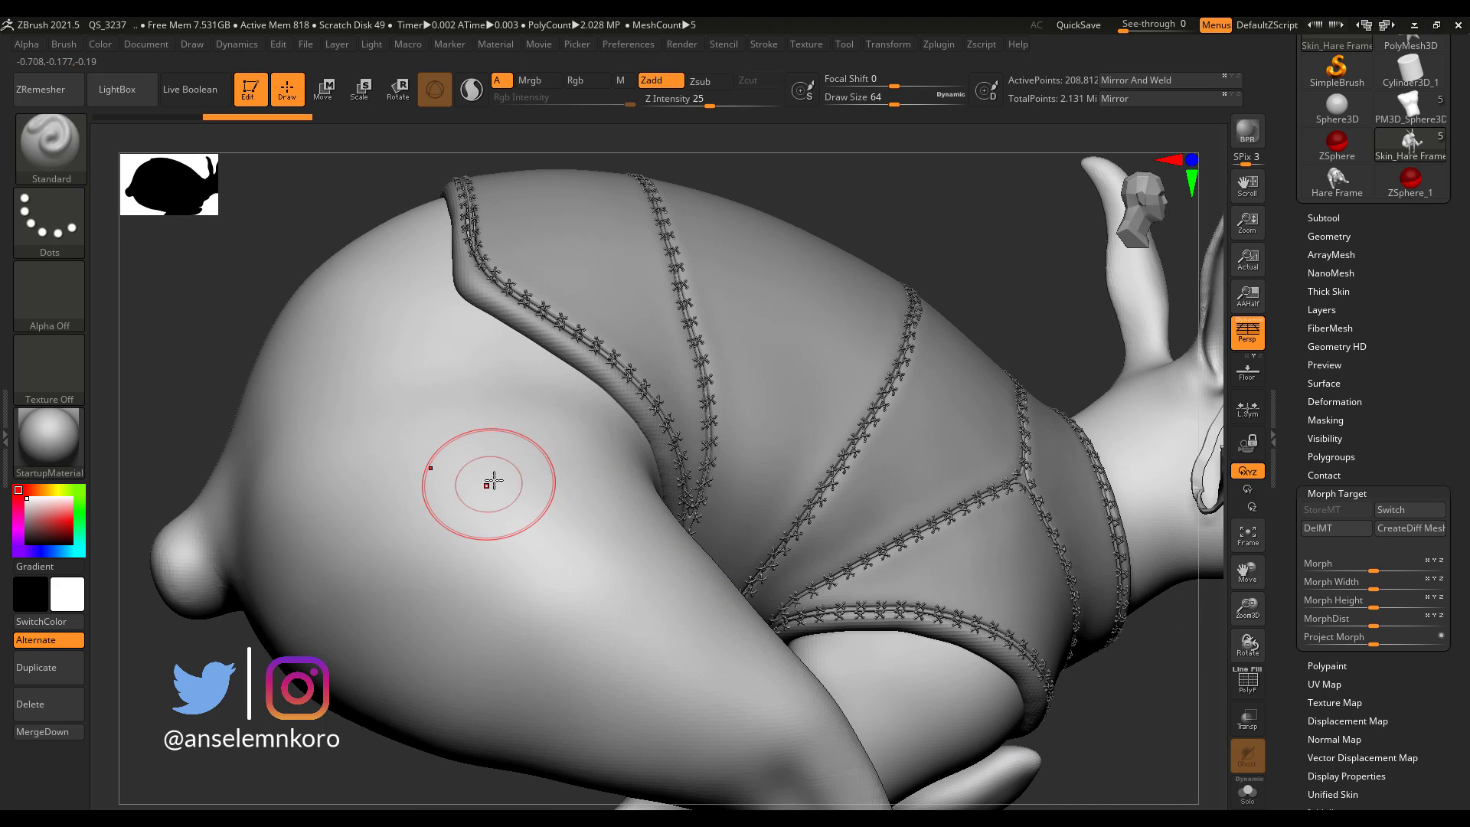
{"action": "left_click_drag", "start_coordinate": [462, 513], "coordinate": [525, 473]}
{"action": "left_click_drag", "start_coordinate": [582, 579], "coordinate": [470, 688]}
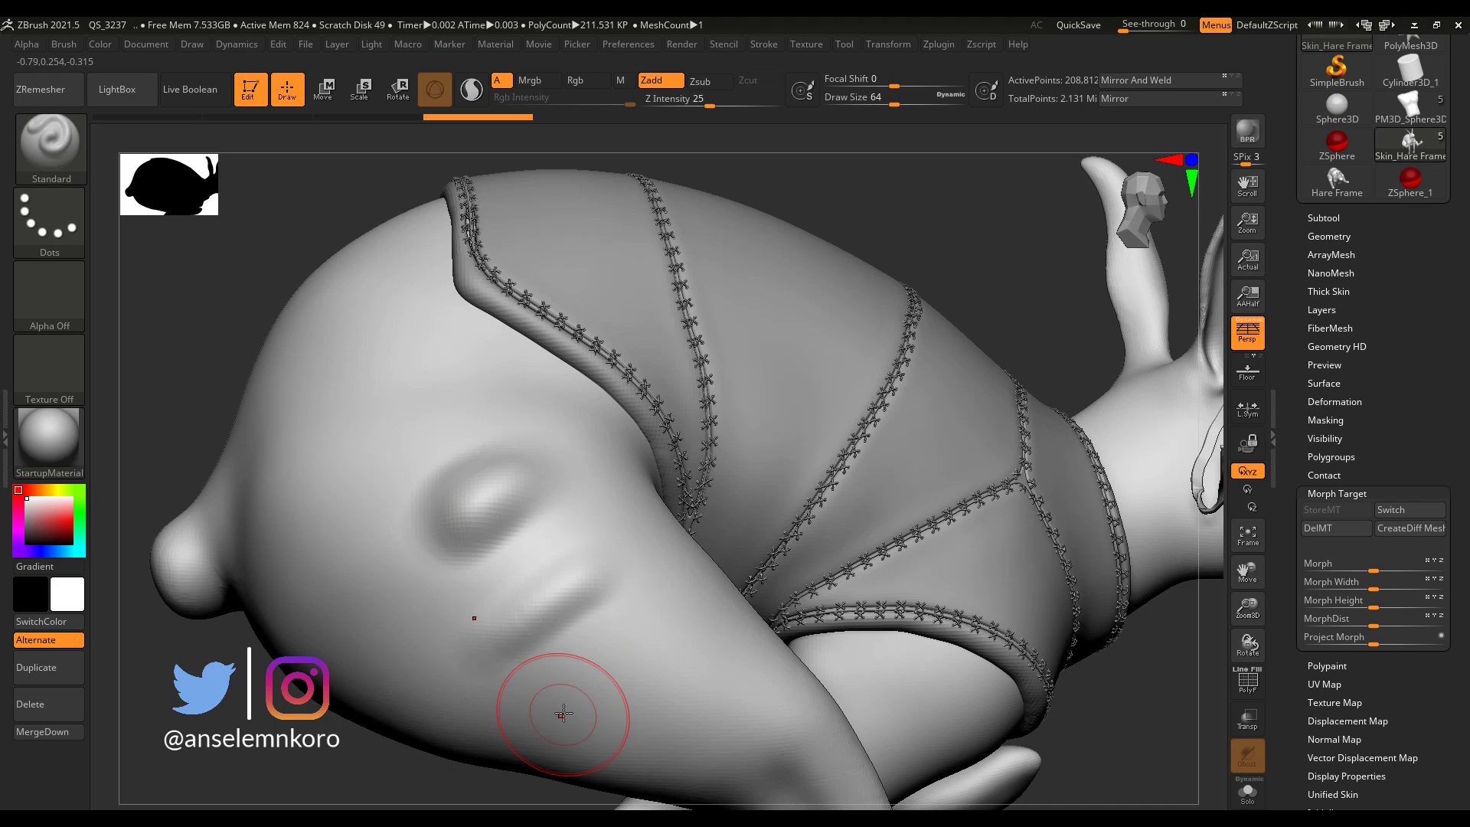
{"action": "left_click_drag", "start_coordinate": [655, 640], "coordinate": [566, 715]}
{"action": "left_click_drag", "start_coordinate": [715, 718], "coordinate": [731, 731]}
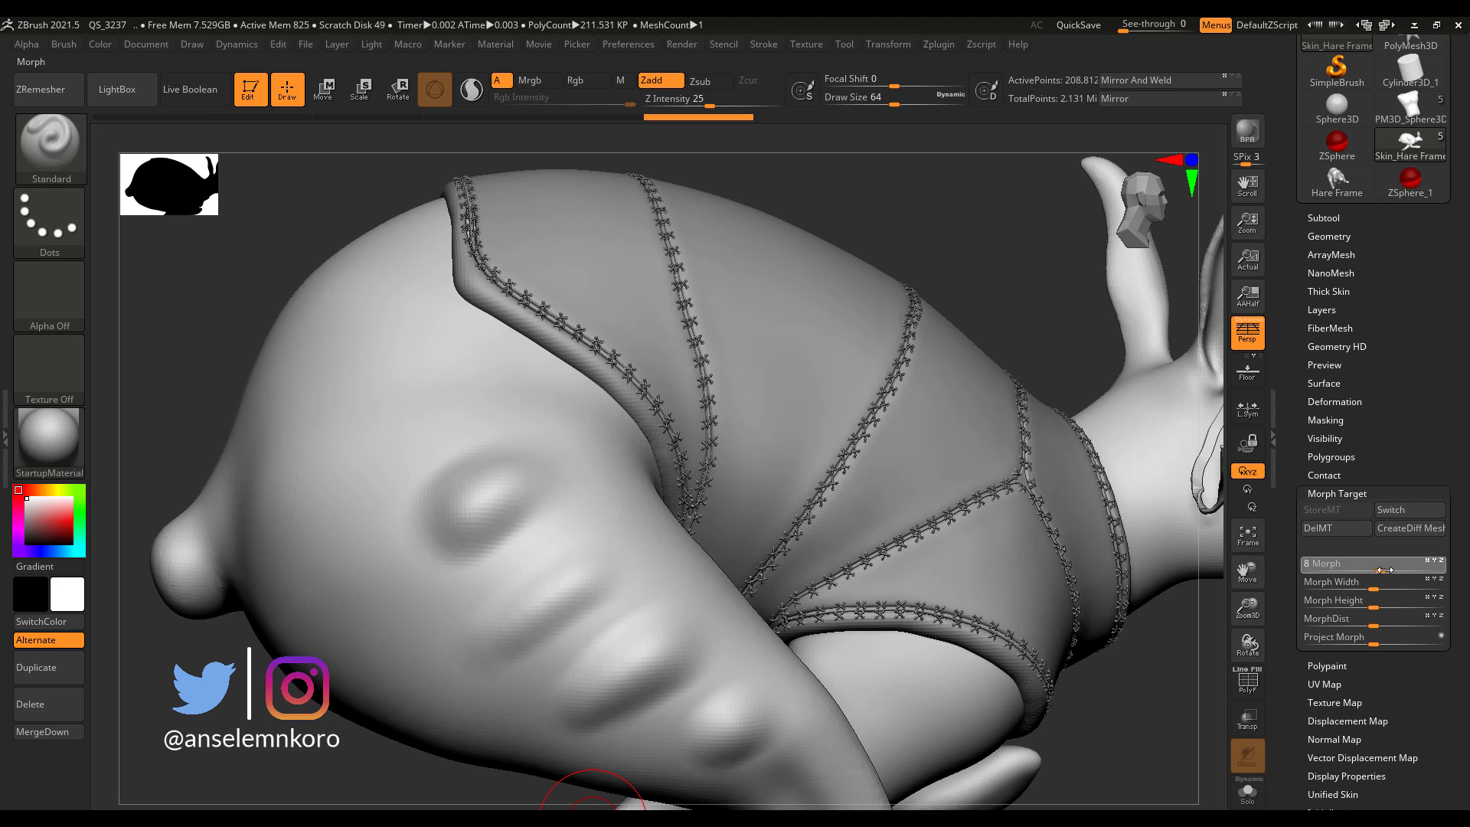
Try the Morph blend on the sculpted bumps, undo it, and switch the mesh to its stored morph target.
{"action": "mouse_move", "coordinate": [1372, 570]}
{"action": "left_mouse_down"}
{"action": "mouse_move", "coordinate": [1400, 569]}
{"action": "mouse_move", "coordinate": [1311, 572]}
{"action": "mouse_move", "coordinate": [1399, 571]}
{"action": "left_mouse_up"}
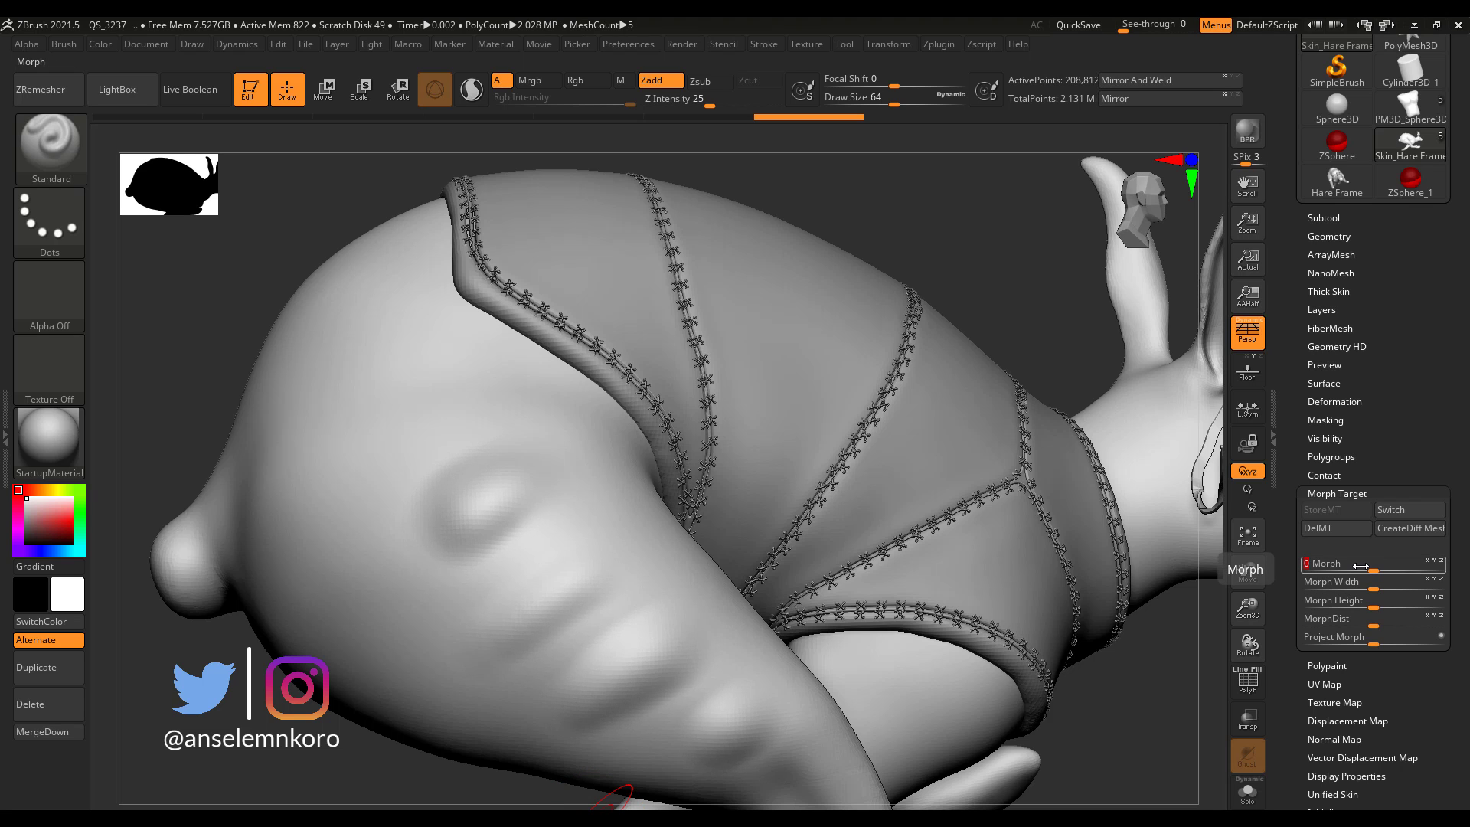
{"action": "key", "text": "ctrl+z"}
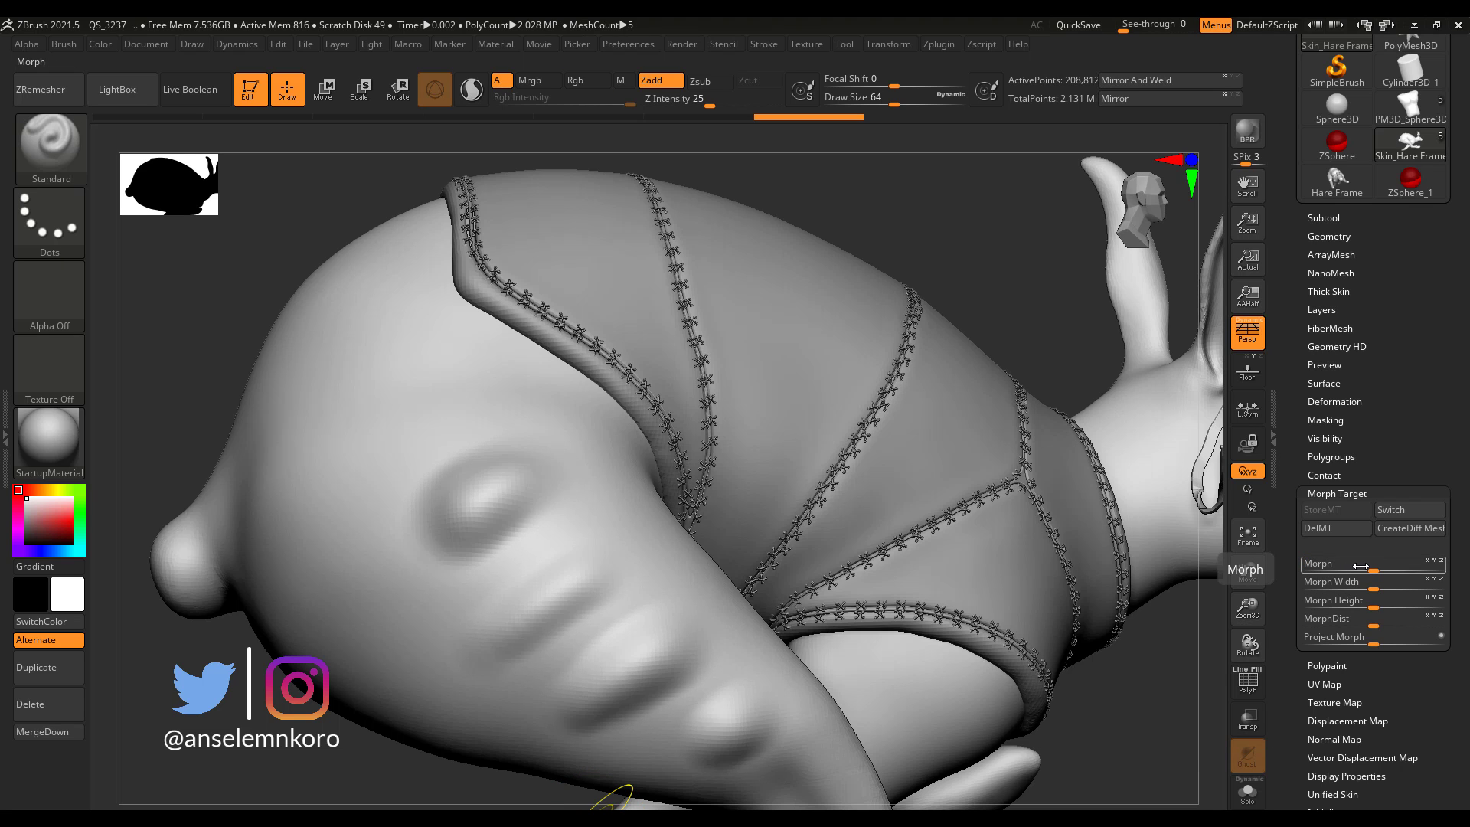
{"action": "left_click", "coordinate": [1401, 512]}
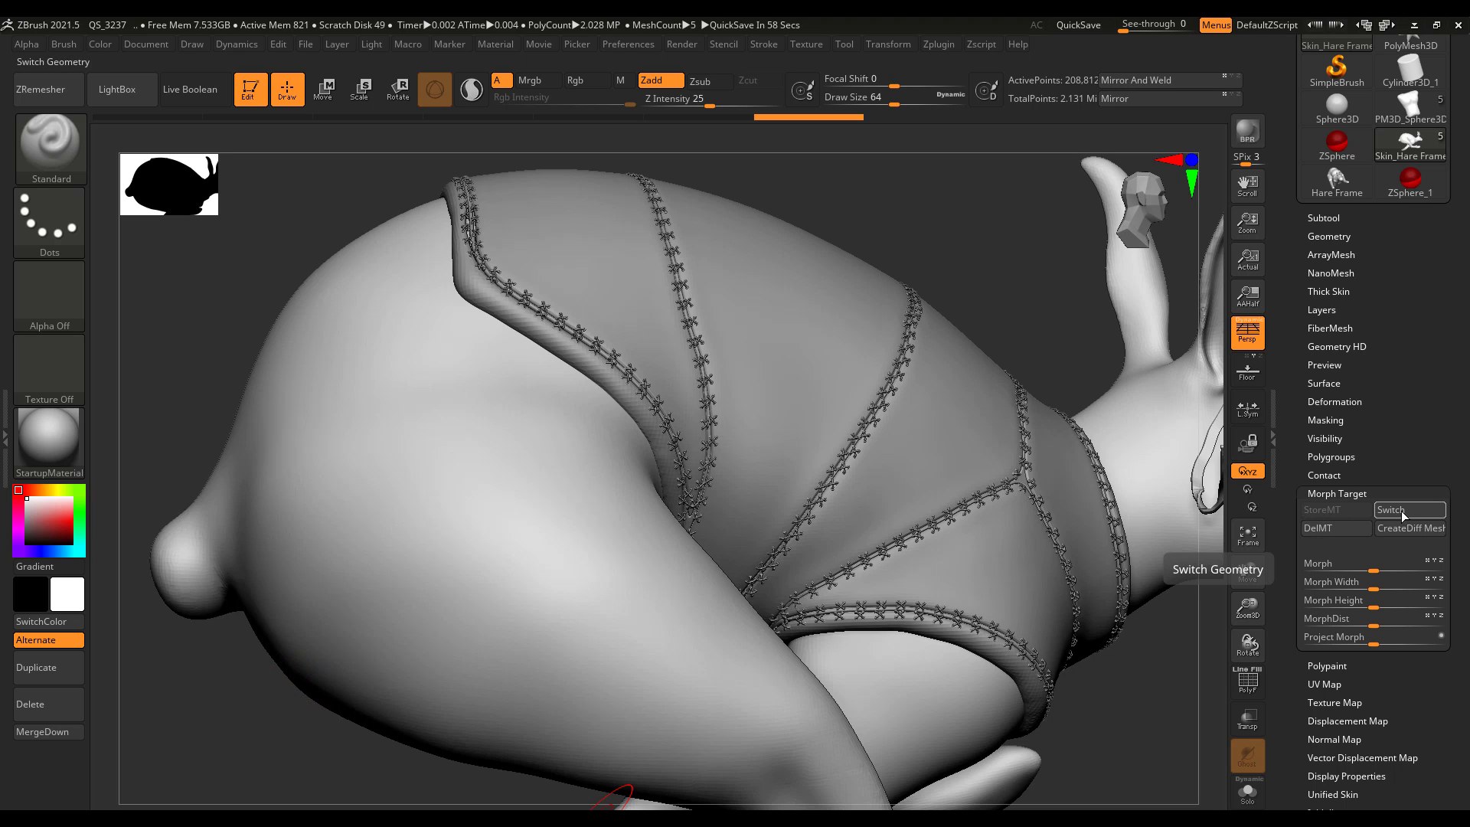
Select the Morph brush and set its draw size to about 21.7.
{"action": "left_click", "coordinate": [58, 158]}
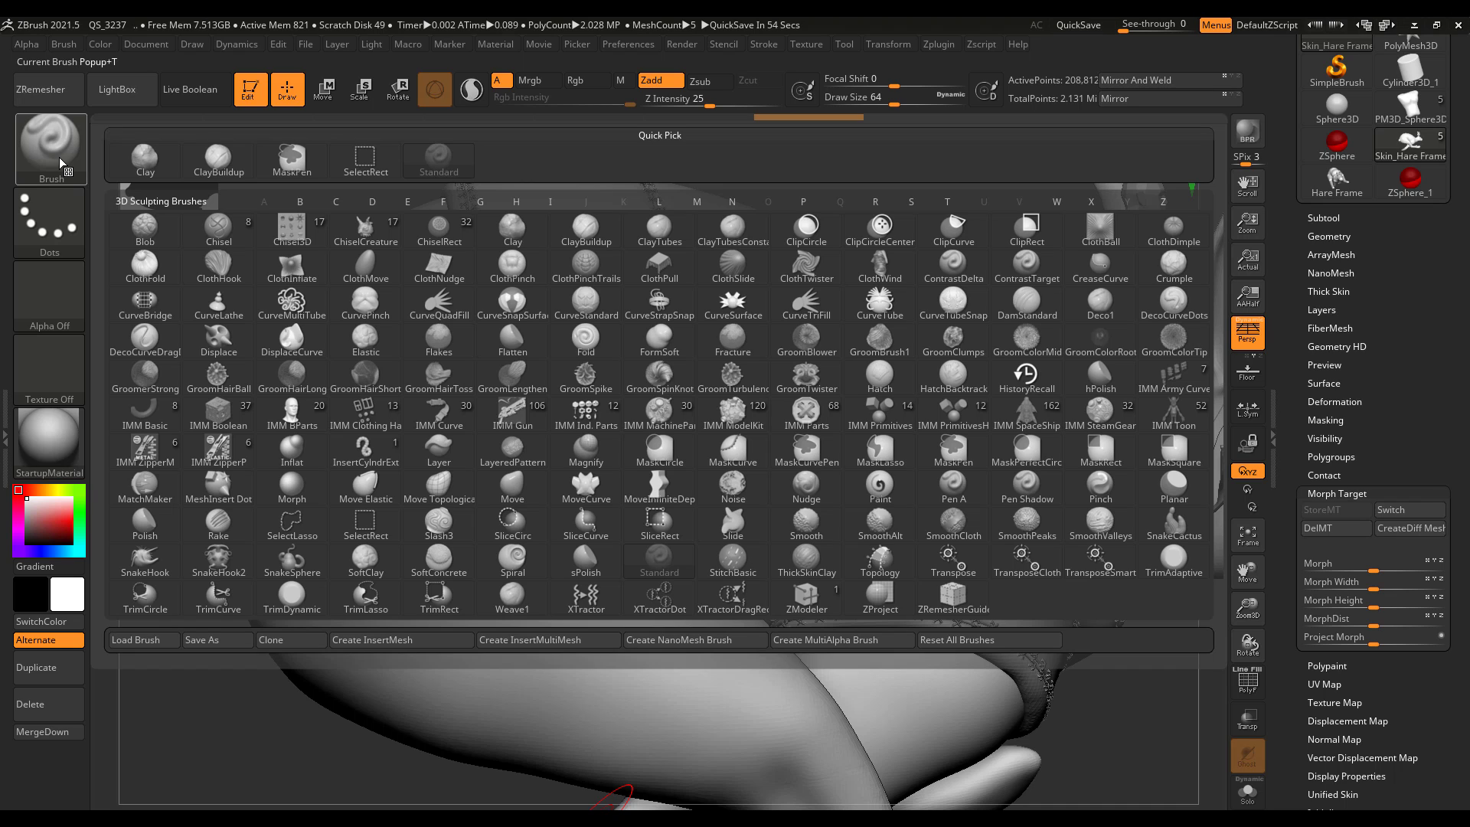
{"action": "key", "text": "m"}
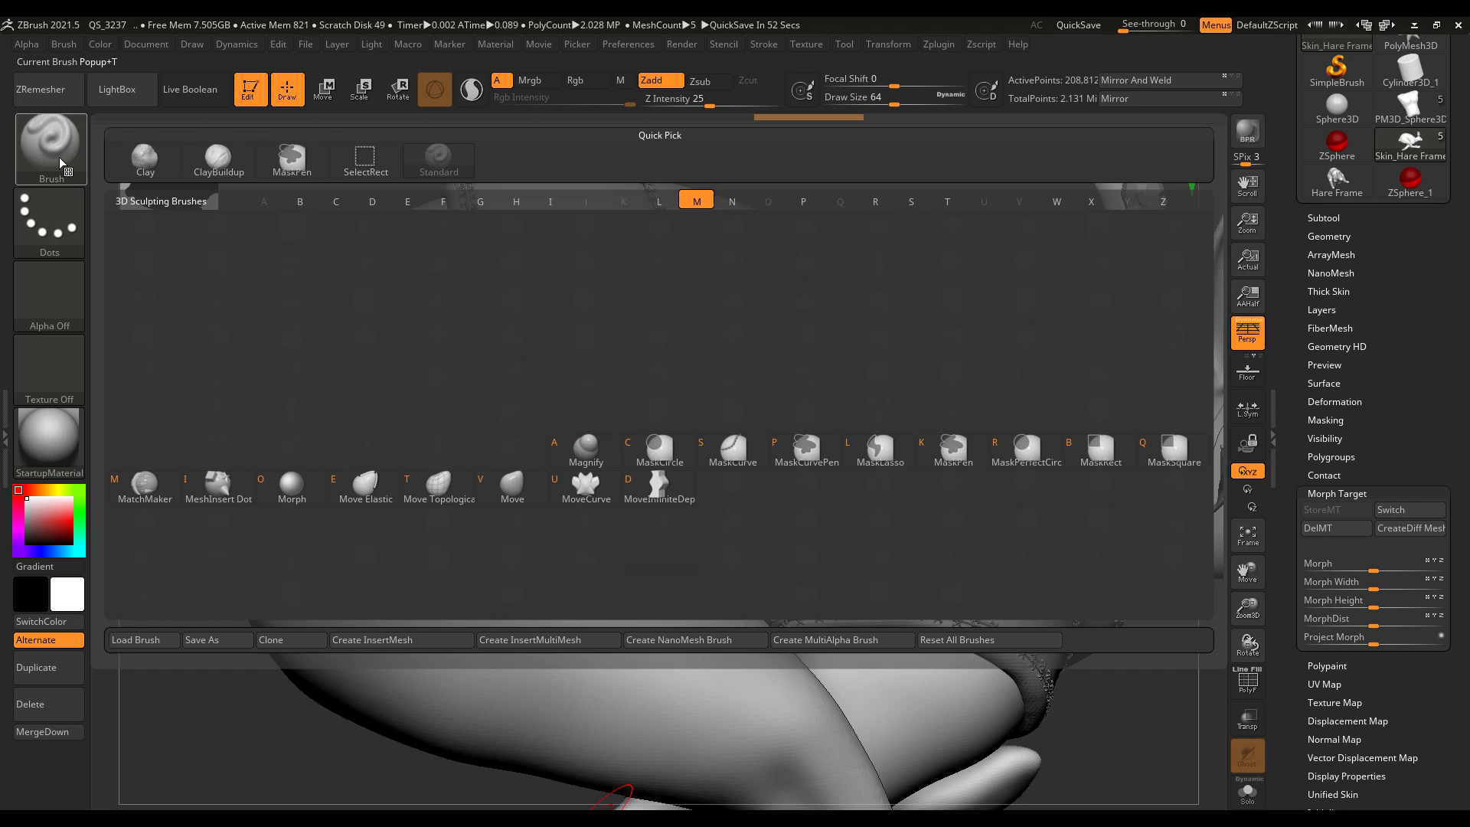
{"action": "left_click", "coordinate": [298, 496]}
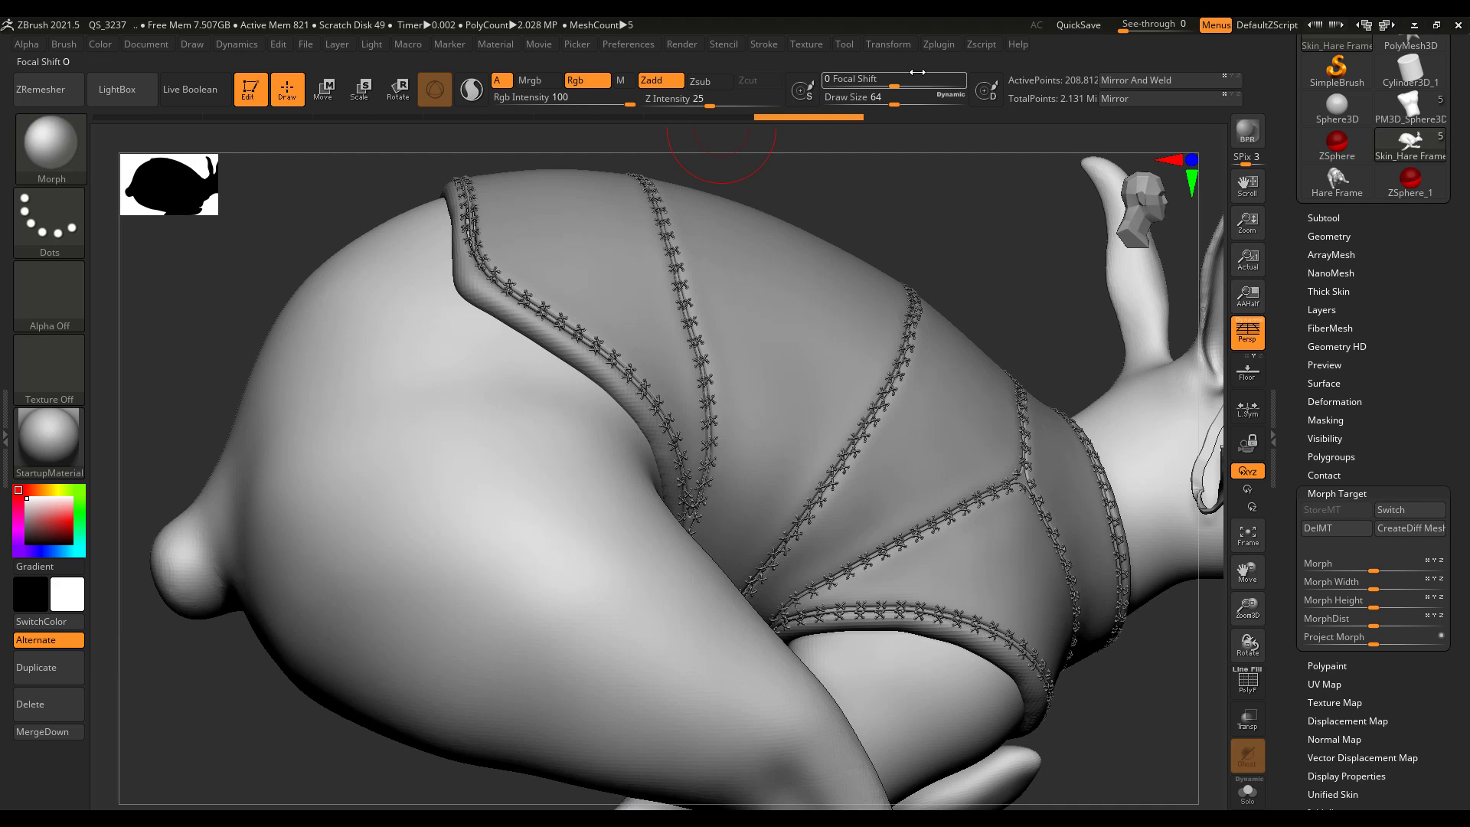
{"action": "left_click_drag", "start_coordinate": [888, 98], "coordinate": [878, 102]}
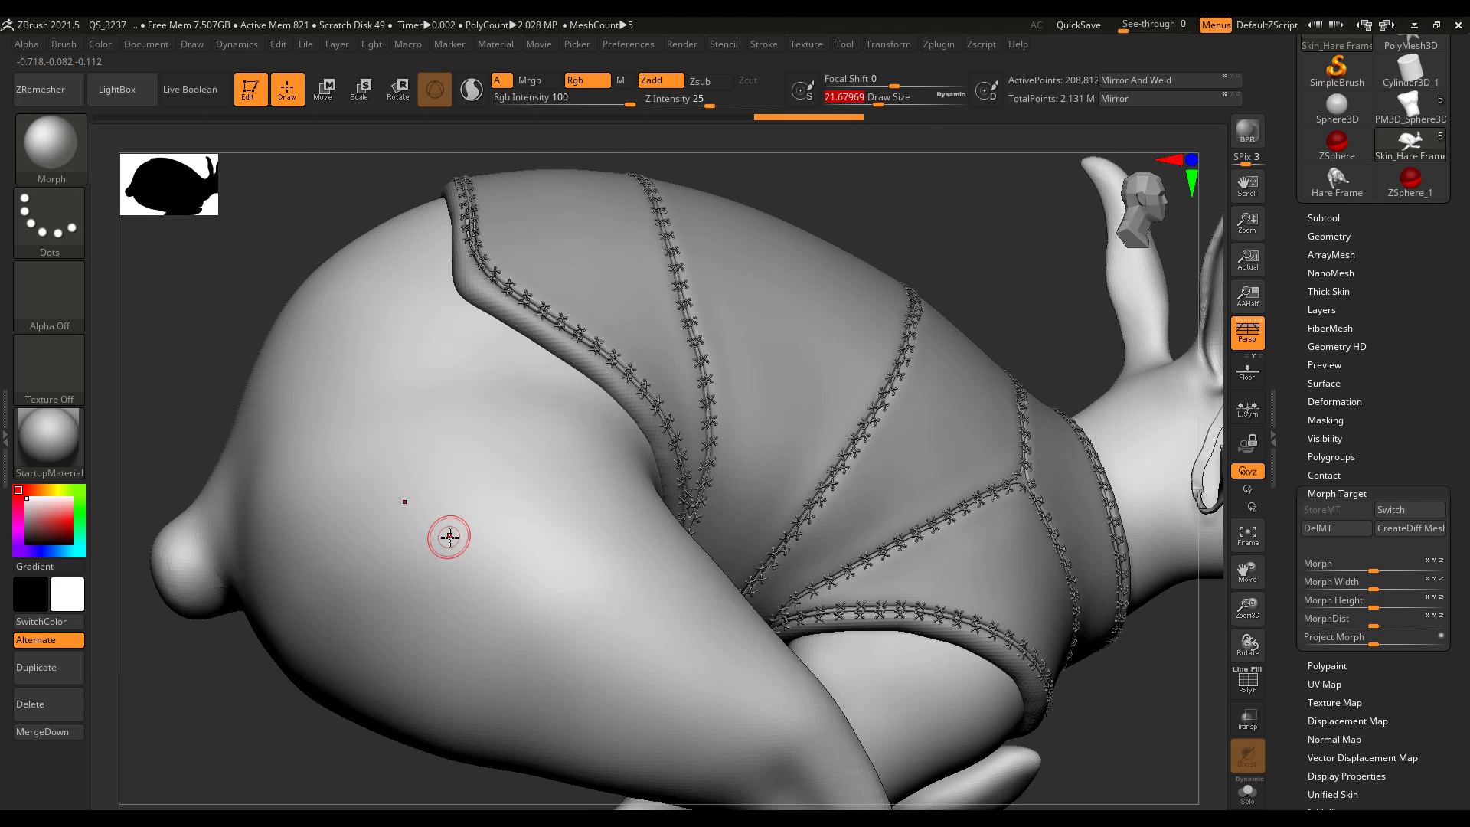
Brush over the hare's hip and thigh with the Morph brush to bring back parts of the sculpted bumps.
{"action": "mouse_move", "coordinate": [450, 535]}
{"action": "left_mouse_down"}
{"action": "mouse_move", "coordinate": [482, 575]}
{"action": "mouse_move", "coordinate": [455, 523]}
{"action": "mouse_move", "coordinate": [479, 545]}
{"action": "mouse_move", "coordinate": [492, 509]}
{"action": "mouse_move", "coordinate": [444, 522]}
{"action": "mouse_move", "coordinate": [467, 499]}
{"action": "mouse_move", "coordinate": [493, 517]}
{"action": "left_mouse_up"}
{"action": "left_click_drag", "start_coordinate": [540, 597], "coordinate": [578, 564]}
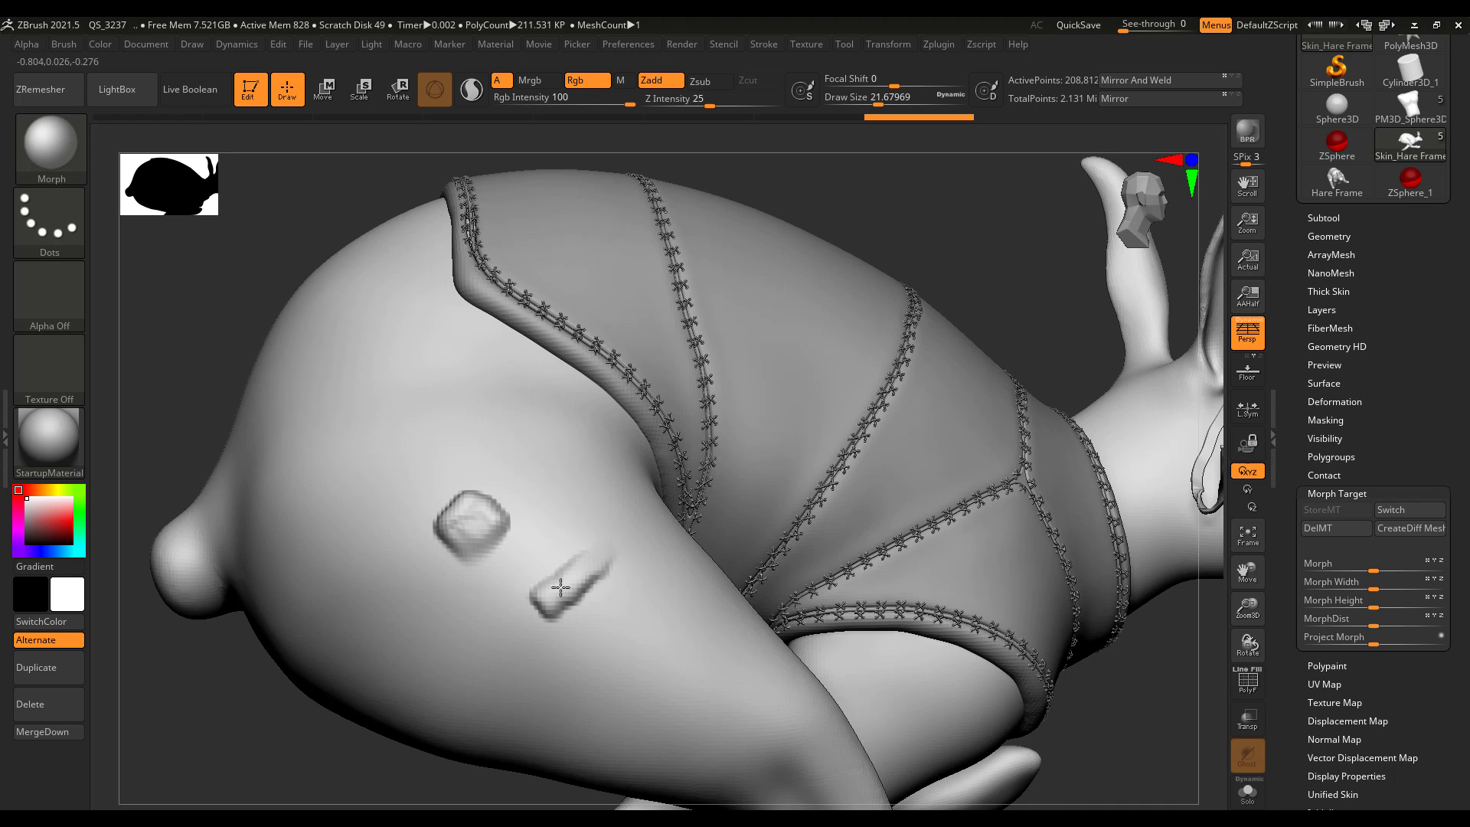
{"action": "left_click_drag", "start_coordinate": [549, 604], "coordinate": [491, 656]}
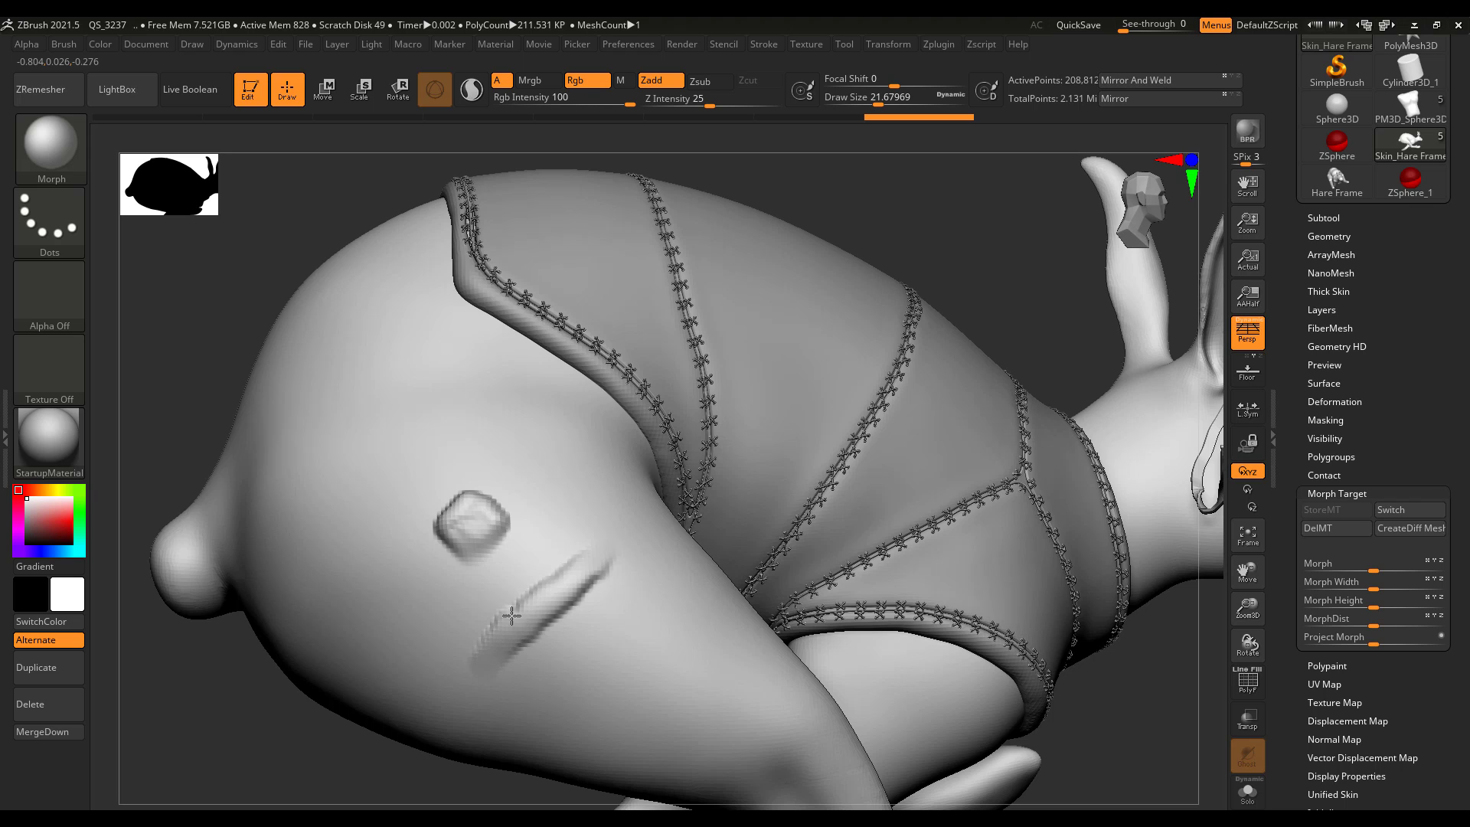
{"action": "mouse_move", "coordinate": [534, 607]}
{"action": "left_mouse_down"}
{"action": "mouse_move", "coordinate": [476, 651]}
{"action": "mouse_move", "coordinate": [560, 618]}
{"action": "mouse_move", "coordinate": [639, 554]}
{"action": "left_mouse_up"}
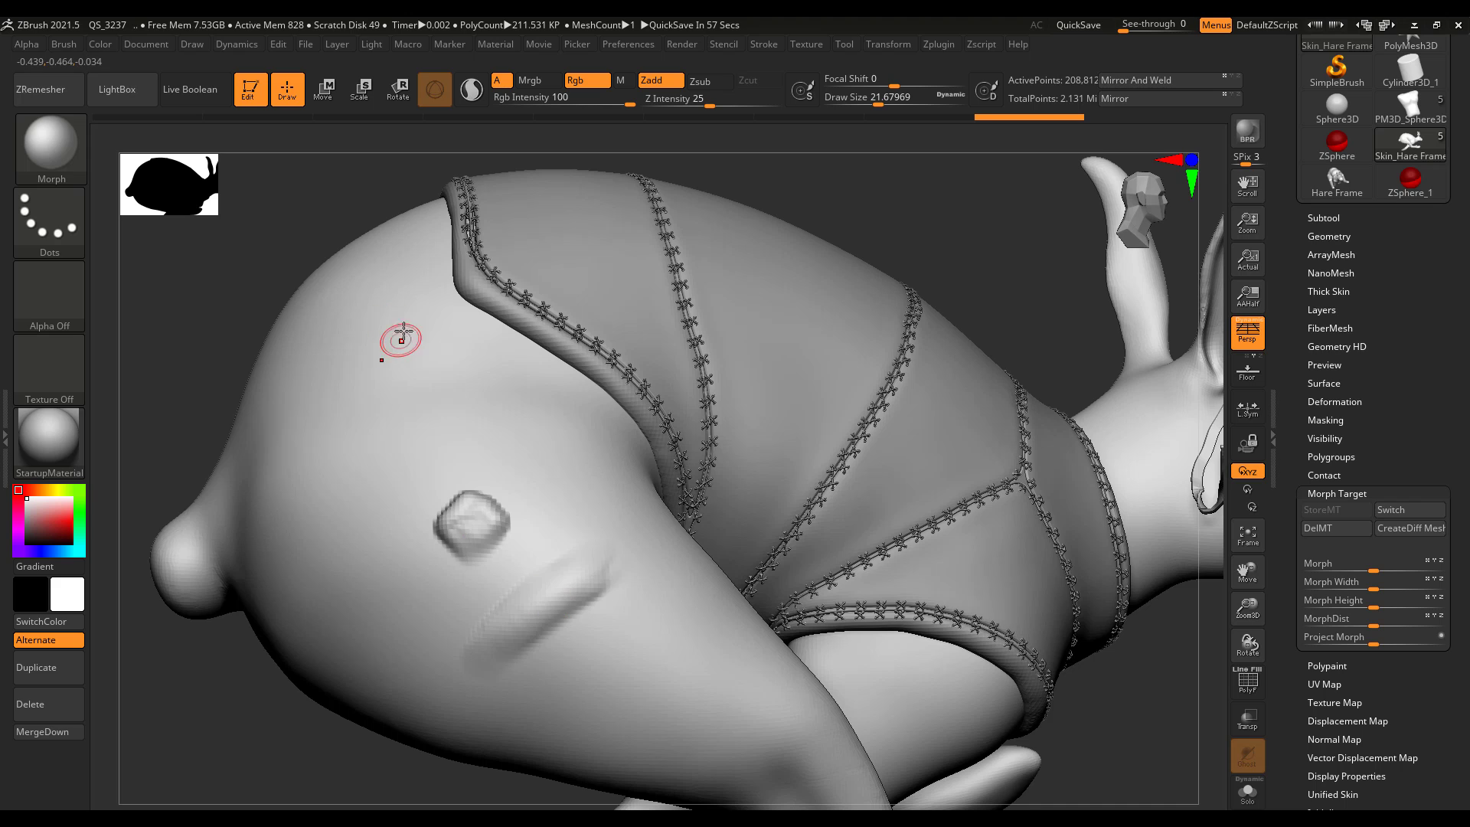
{"action": "left_click_drag", "start_coordinate": [428, 336], "coordinate": [440, 307]}
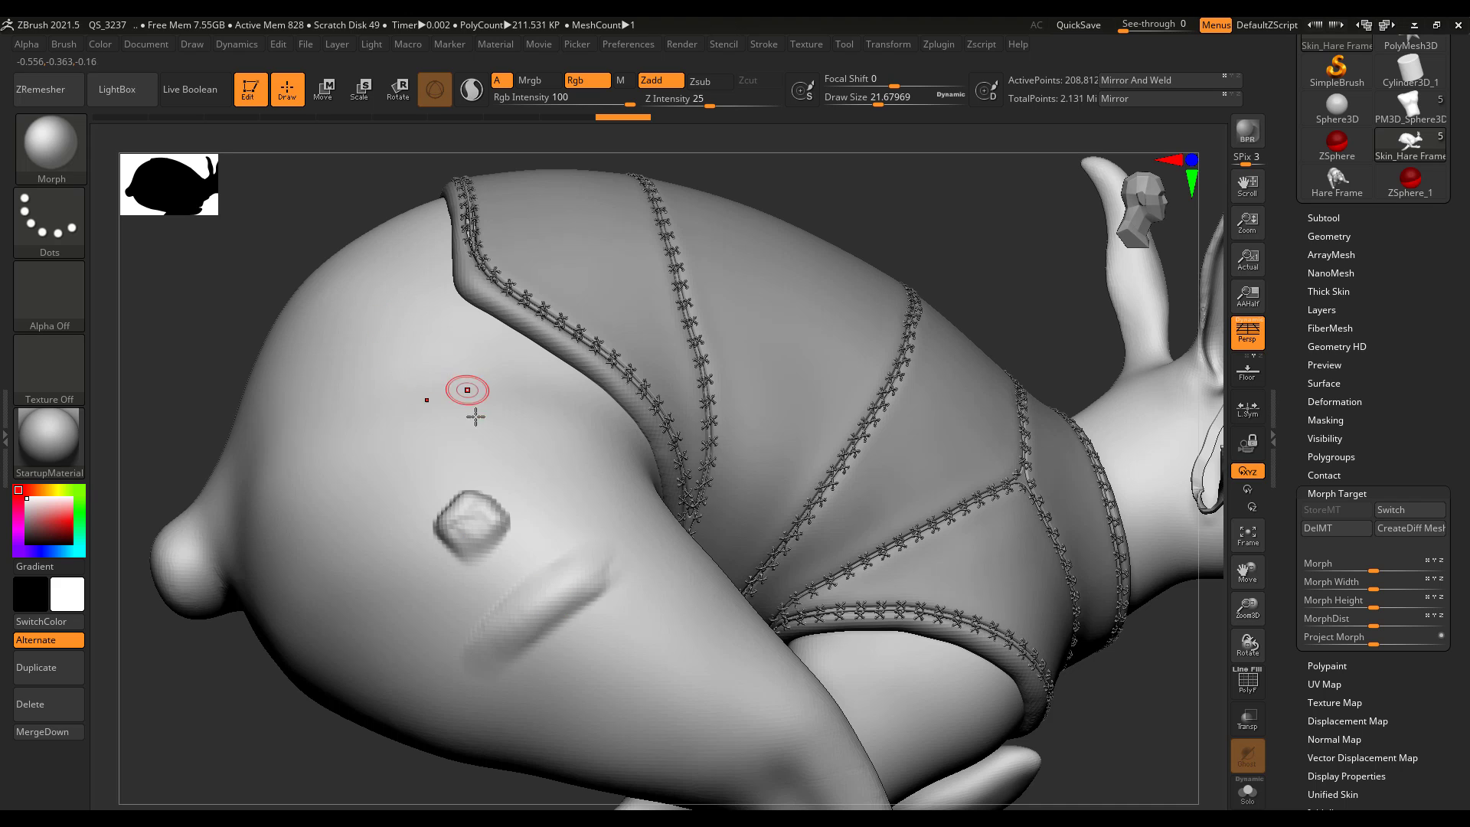
{"action": "mouse_move", "coordinate": [477, 518]}
{"action": "left_mouse_down"}
{"action": "mouse_move", "coordinate": [496, 530]}
{"action": "mouse_move", "coordinate": [446, 528]}
{"action": "mouse_move", "coordinate": [496, 522]}
{"action": "left_mouse_up"}
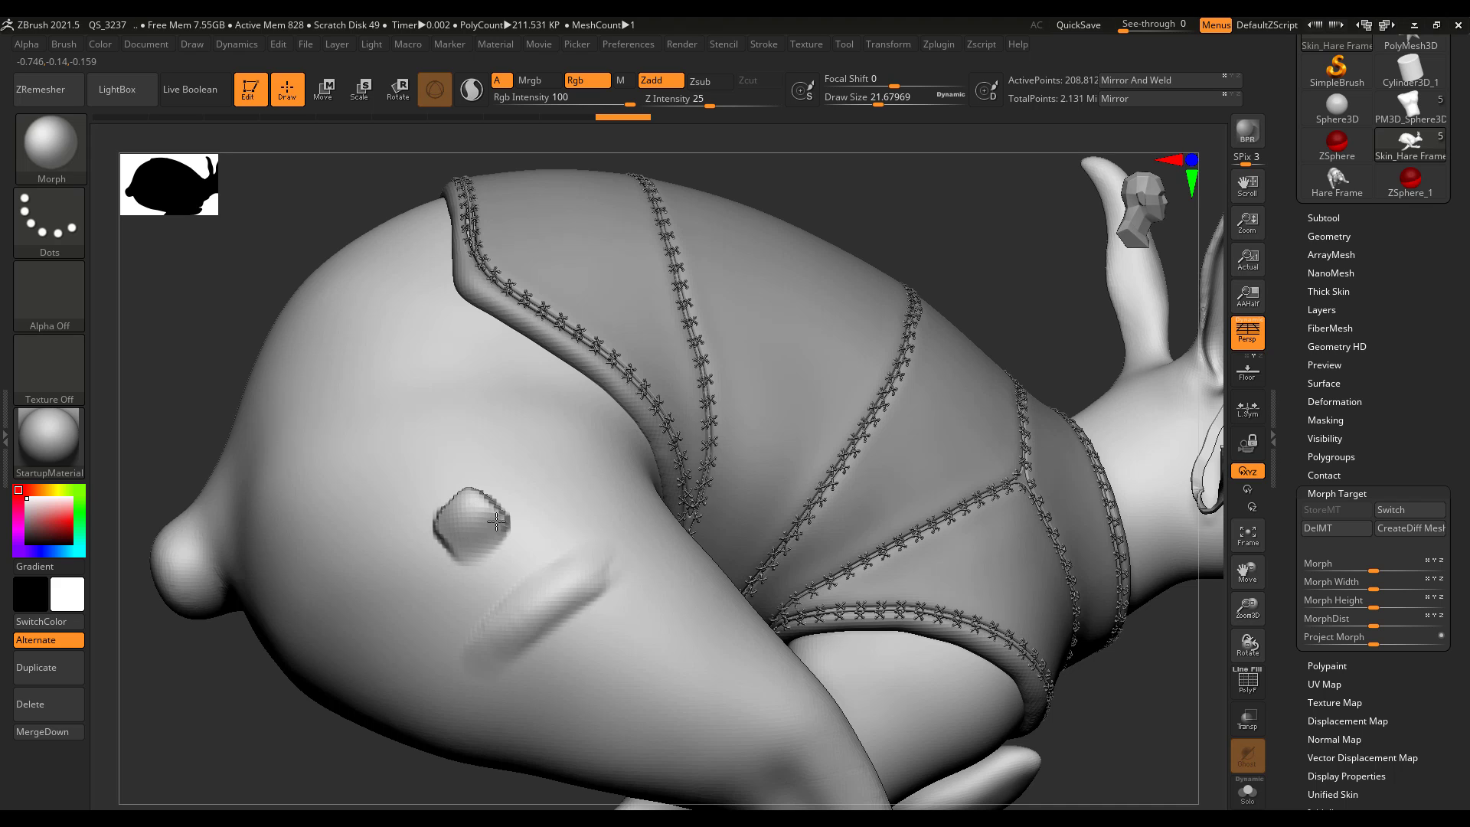
Undo the Morph brush strokes and delete the hare's stored morph target.
{"action": "key", "text": "ctrl+z"}
{"action": "key", "text": "ctrl+z"}
{"action": "key", "text": "ctrl+z"}
{"action": "key", "text": "ctrl+z"}
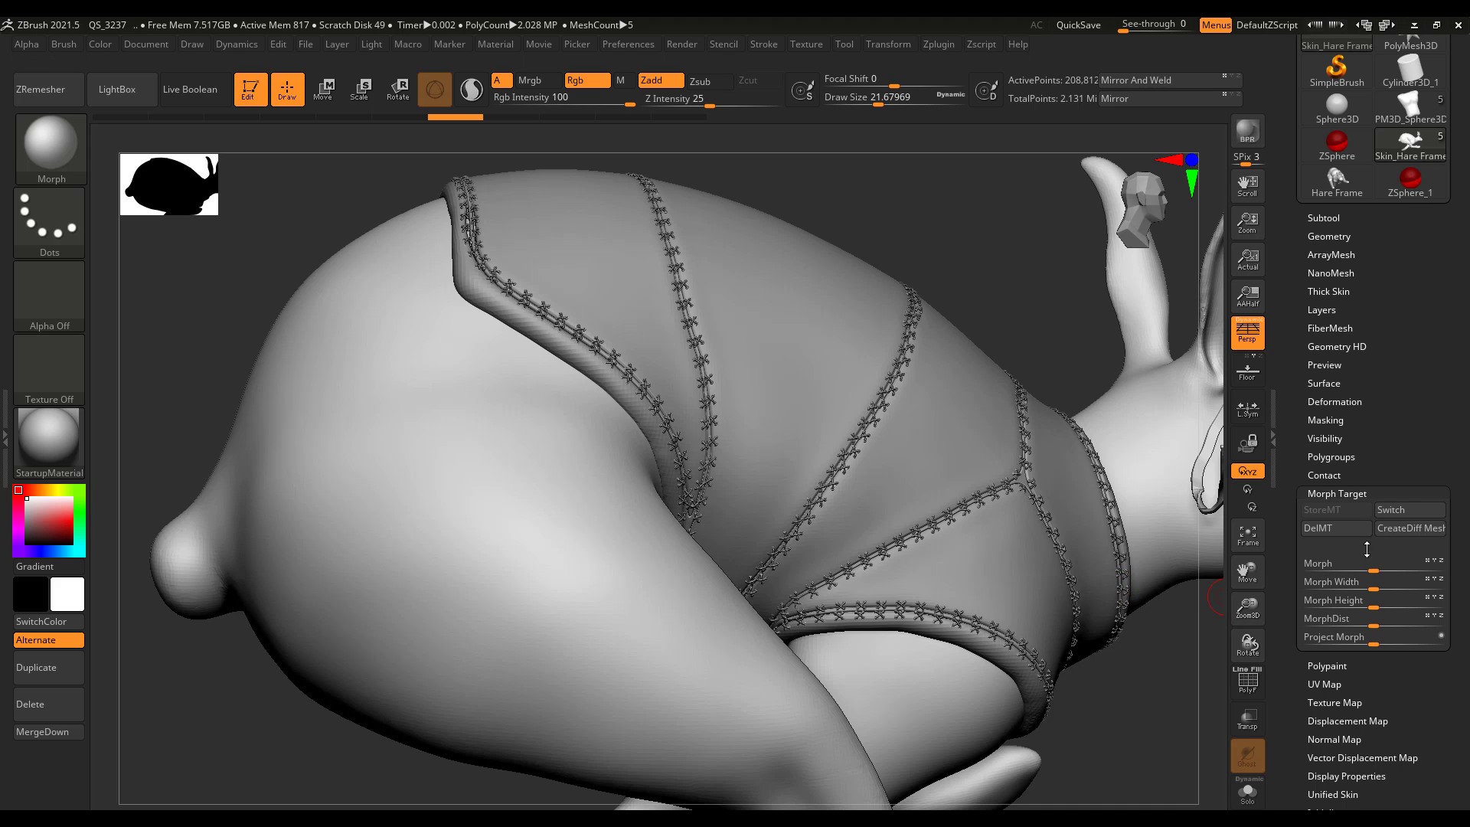
{"action": "left_click", "coordinate": [1317, 527]}
{"action": "left_click", "coordinate": [1341, 495]}
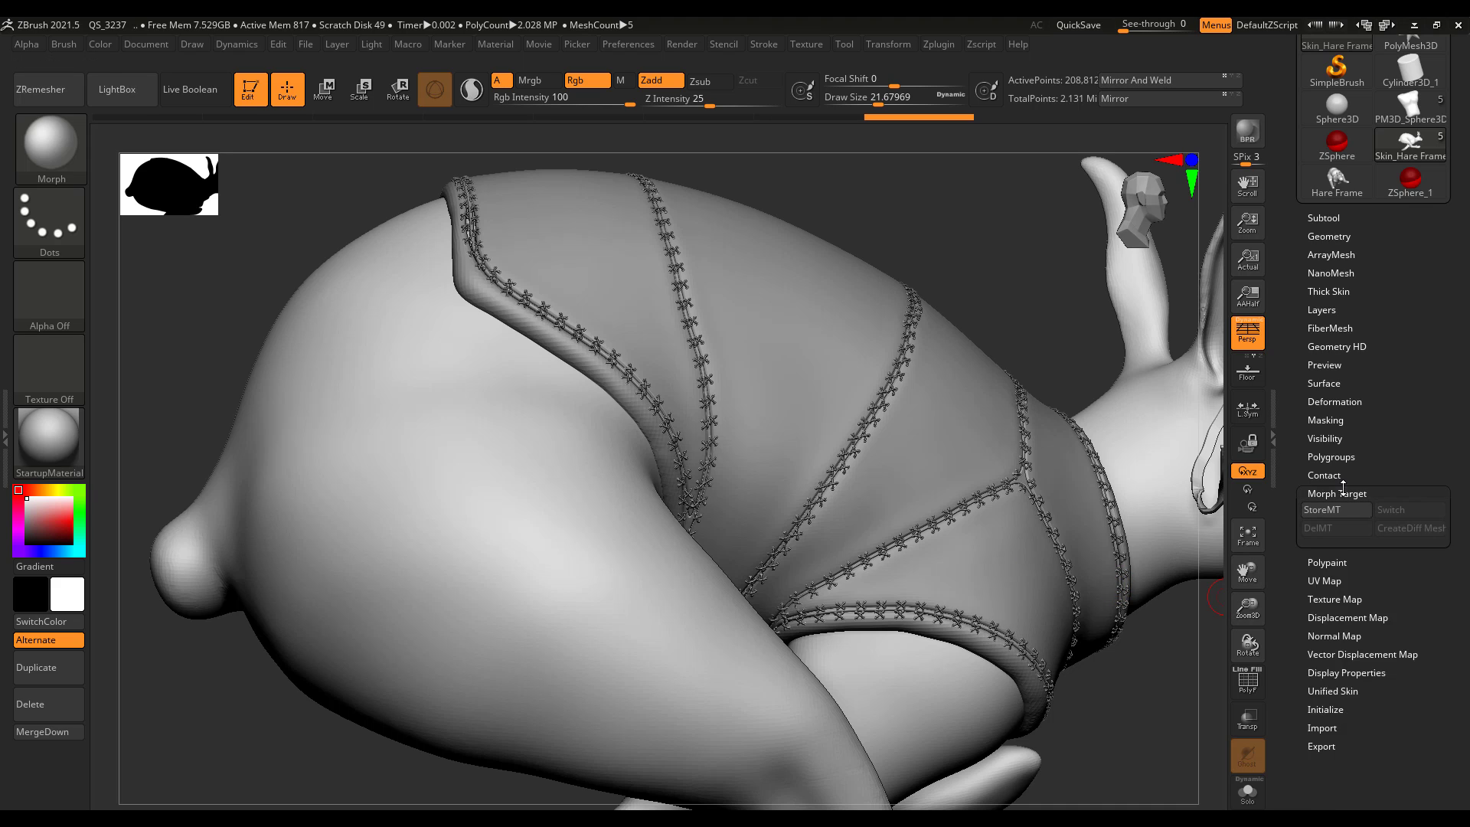
Open the Thick Skin settings and select the ClayBuildup brush for sculpting the hare's hind leg.
{"action": "left_click", "coordinate": [1333, 291]}
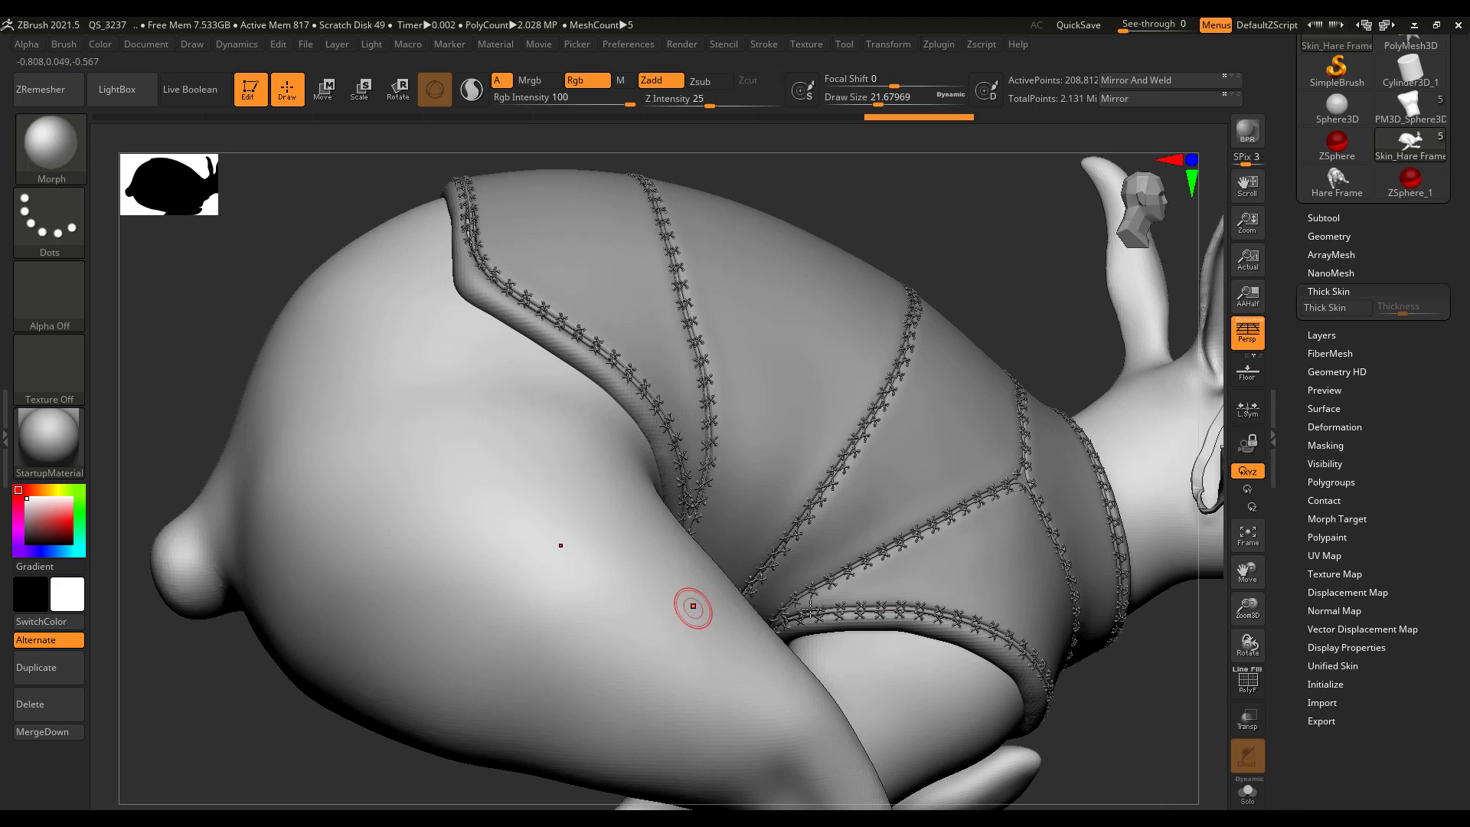
{"action": "left_click_drag", "start_coordinate": [421, 748], "coordinate": [493, 725], "text": "alt"}
{"action": "left_click", "coordinate": [401, 637]}
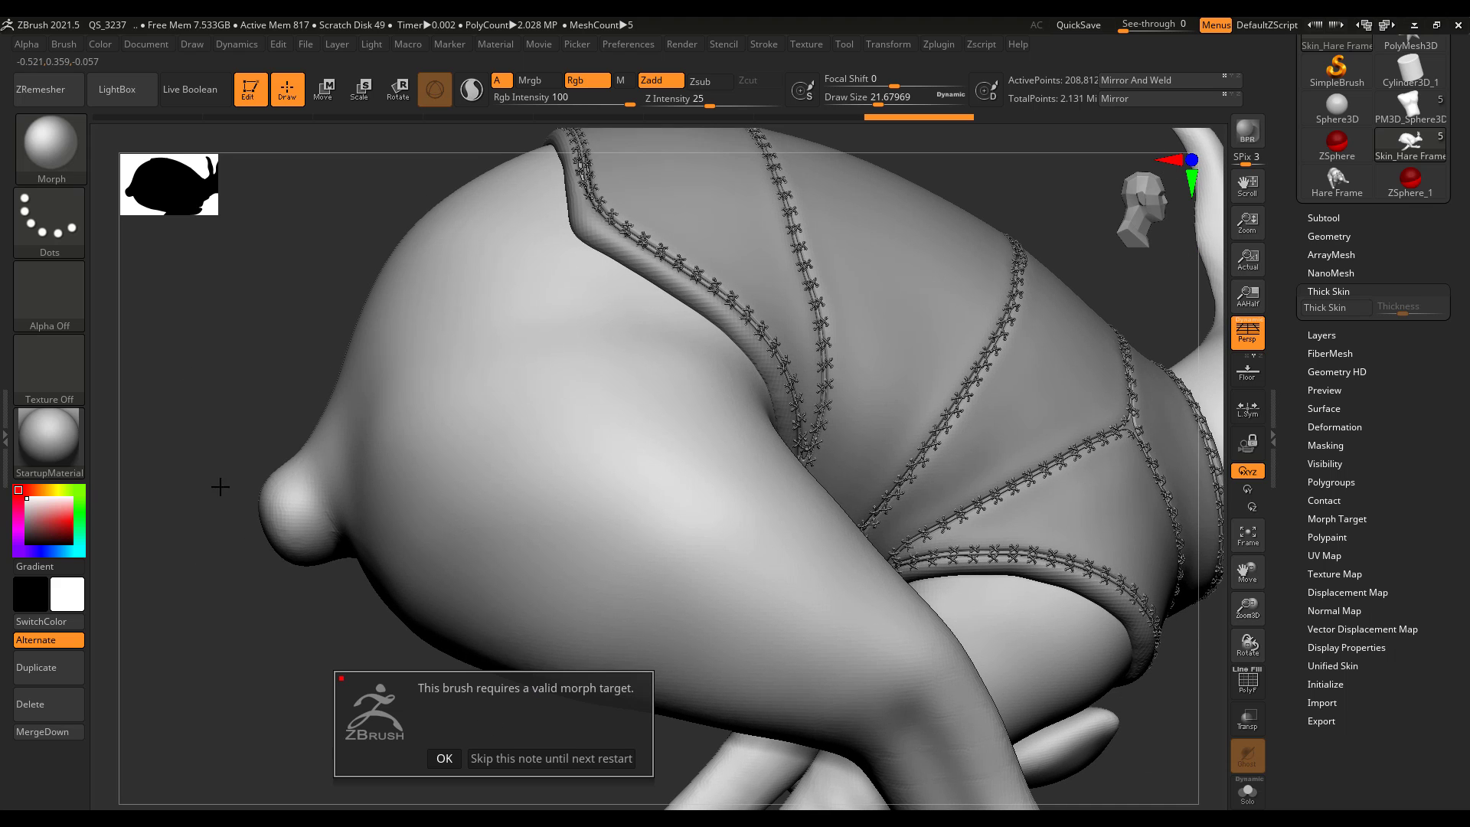
{"action": "left_click", "coordinate": [444, 758]}
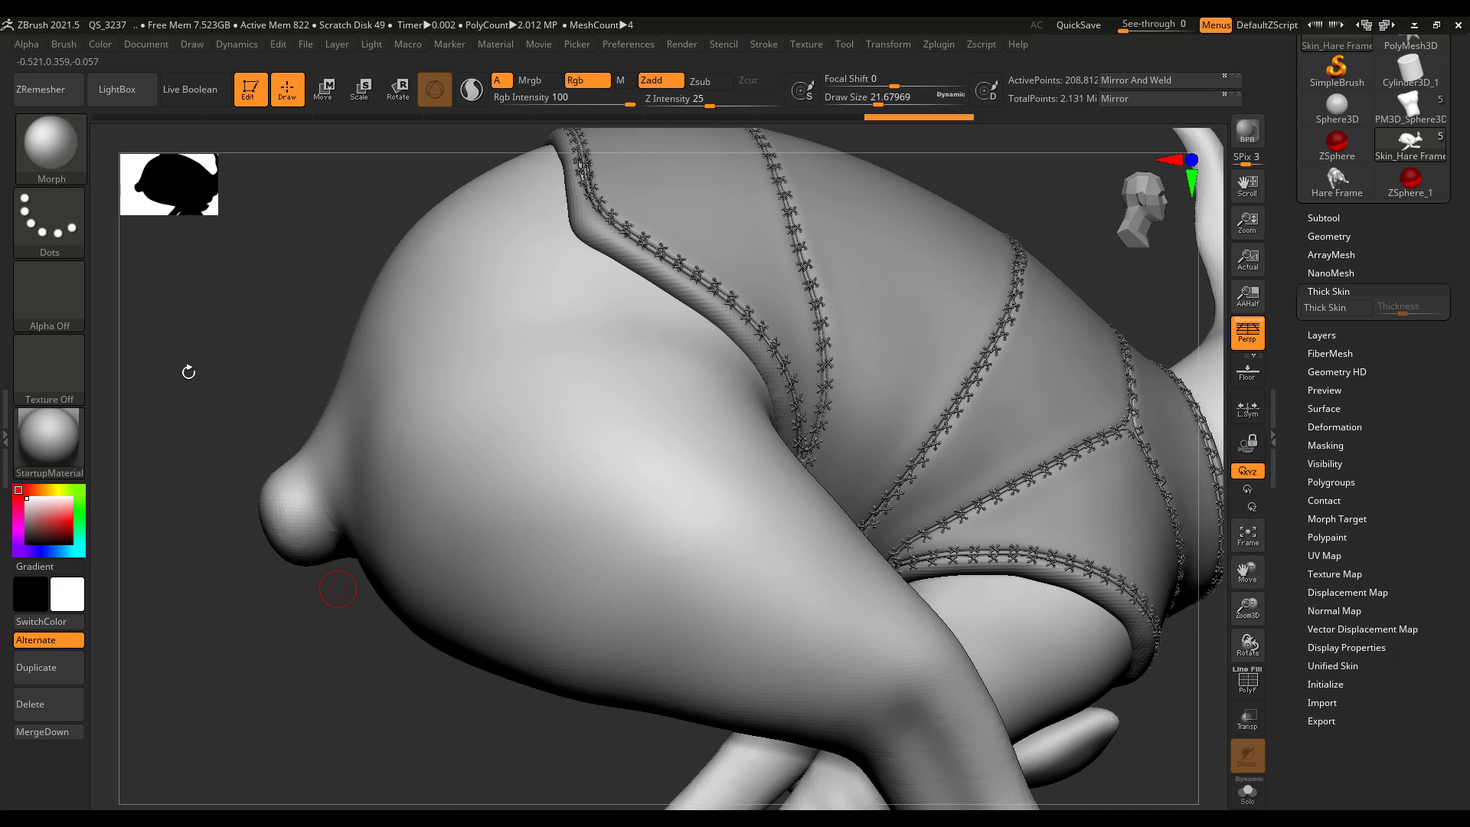
{"action": "left_click", "coordinate": [52, 161]}
{"action": "left_click", "coordinate": [221, 160]}
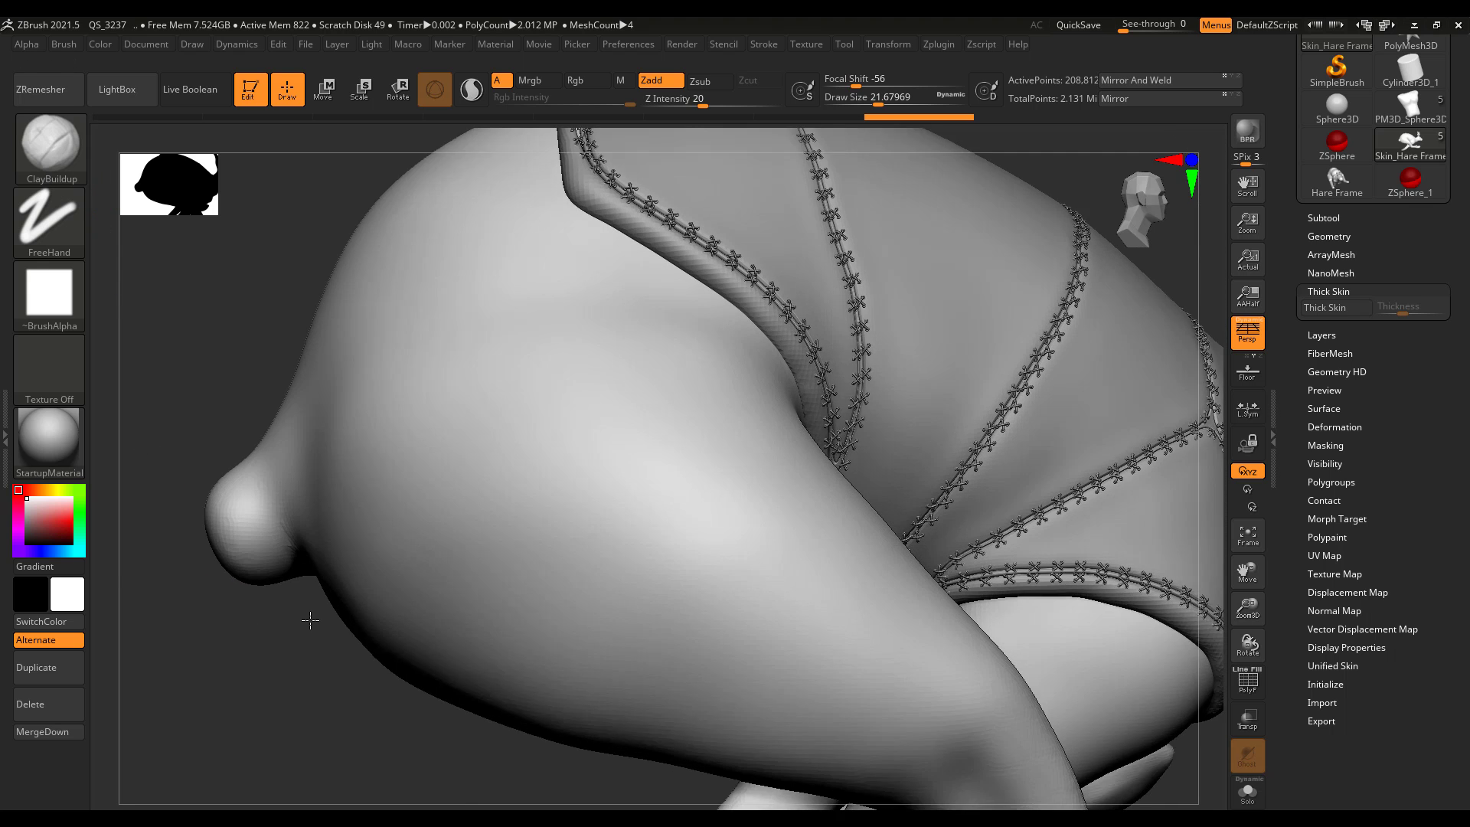
{"action": "right_click_drag", "start_coordinate": [311, 620], "coordinate": [305, 616], "text": "ctrl"}
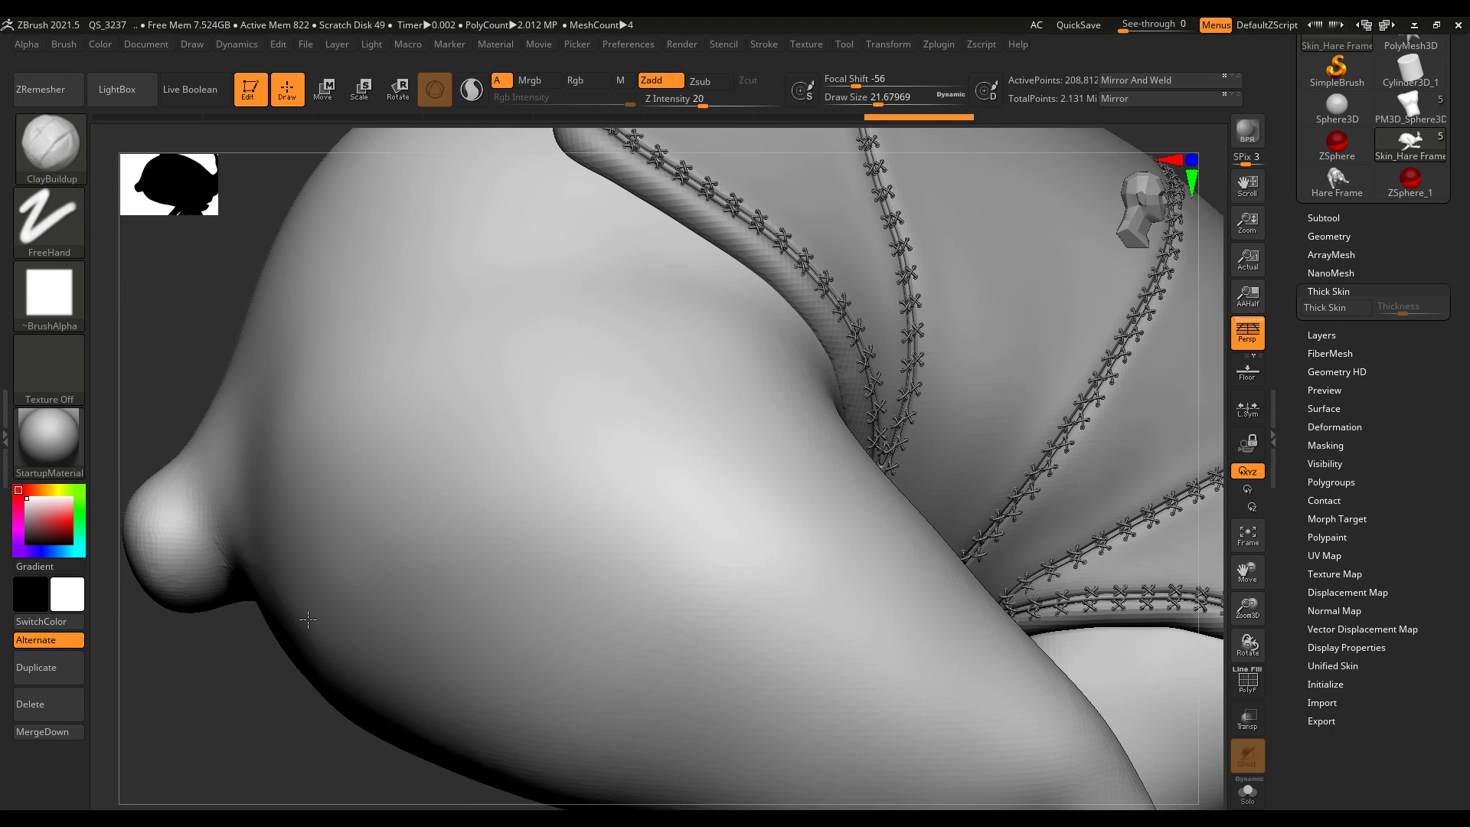
Turn on Thick Skin for the hare's body with a thickness of 10.
{"action": "left_click", "coordinate": [1335, 308]}
{"action": "left_click", "coordinate": [1415, 306]}
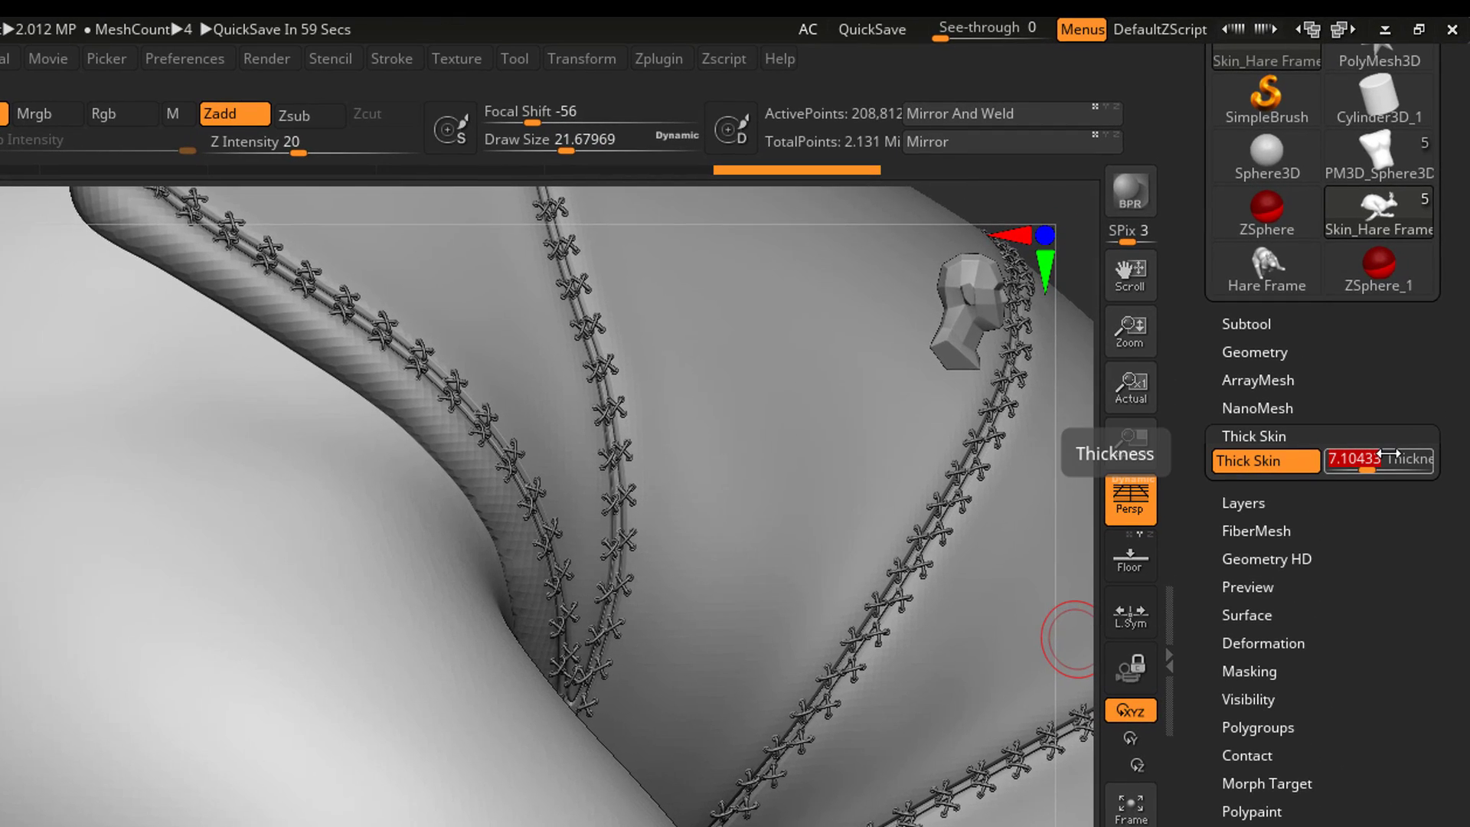
{"action": "type", "text": "10"}
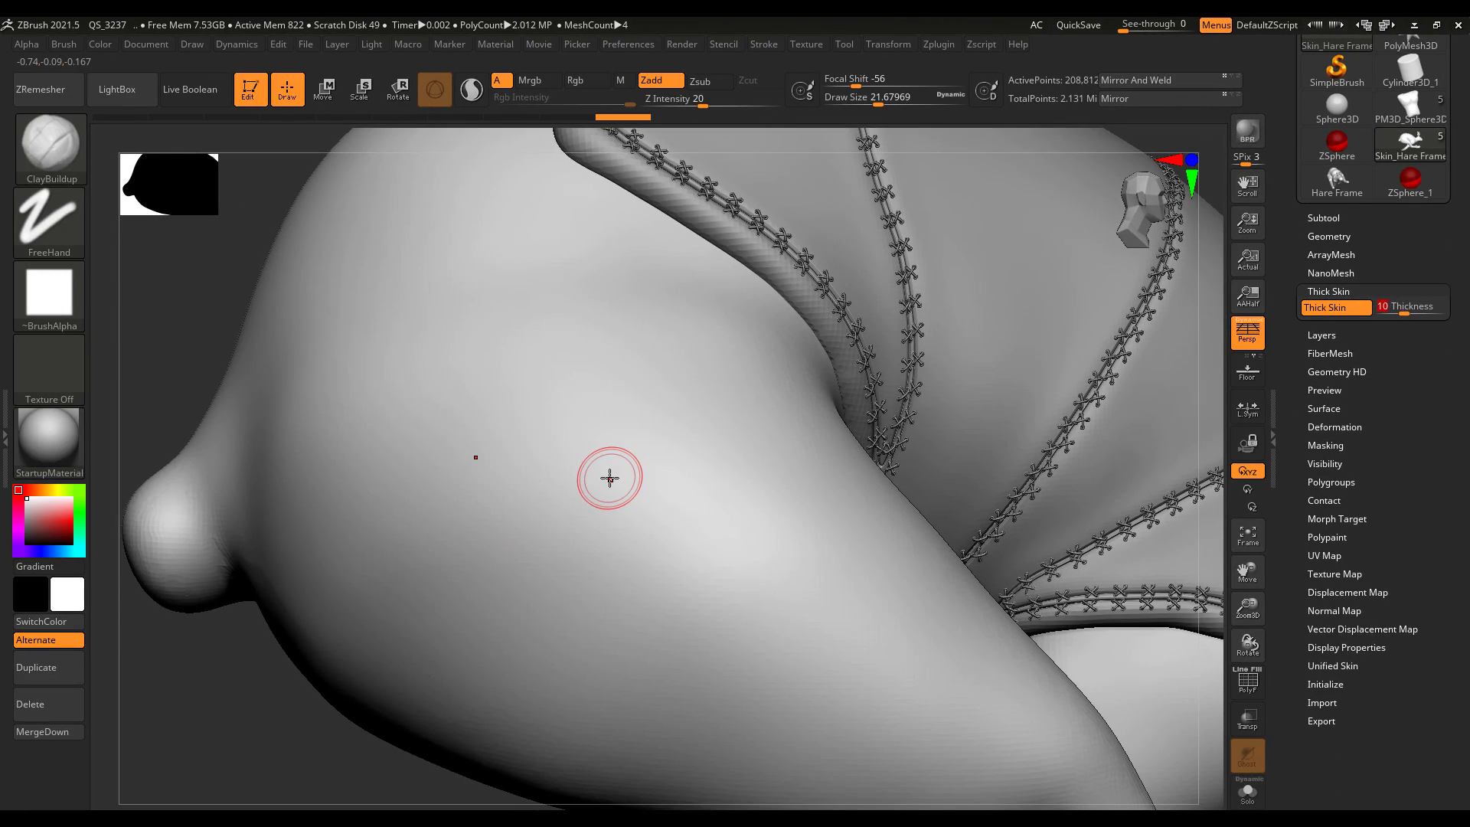
Set the draw size to about 41.3 and build up a roughly rectangular clay patch on the hare's thigh.
{"action": "left_click_drag", "start_coordinate": [862, 108], "coordinate": [872, 107]}
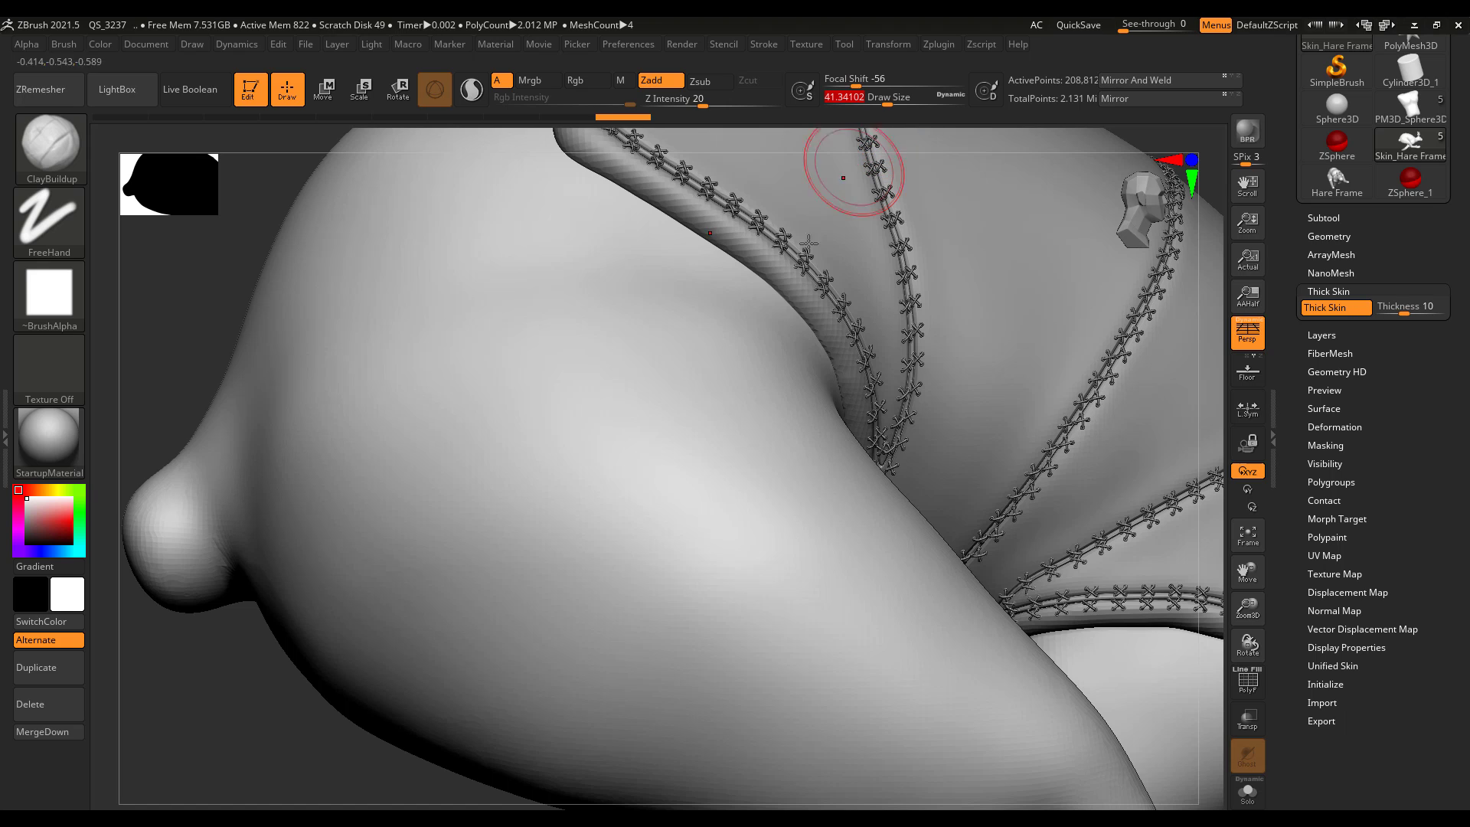
{"action": "mouse_move", "coordinate": [598, 484]}
{"action": "left_mouse_down"}
{"action": "mouse_move", "coordinate": [702, 456]}
{"action": "mouse_move", "coordinate": [547, 522]}
{"action": "mouse_move", "coordinate": [766, 459]}
{"action": "mouse_move", "coordinate": [827, 505]}
{"action": "mouse_move", "coordinate": [728, 581]}
{"action": "mouse_move", "coordinate": [864, 590]}
{"action": "mouse_move", "coordinate": [604, 766]}
{"action": "mouse_move", "coordinate": [673, 502]}
{"action": "mouse_move", "coordinate": [497, 536]}
{"action": "mouse_move", "coordinate": [713, 413]}
{"action": "mouse_move", "coordinate": [731, 425]}
{"action": "left_mouse_up"}
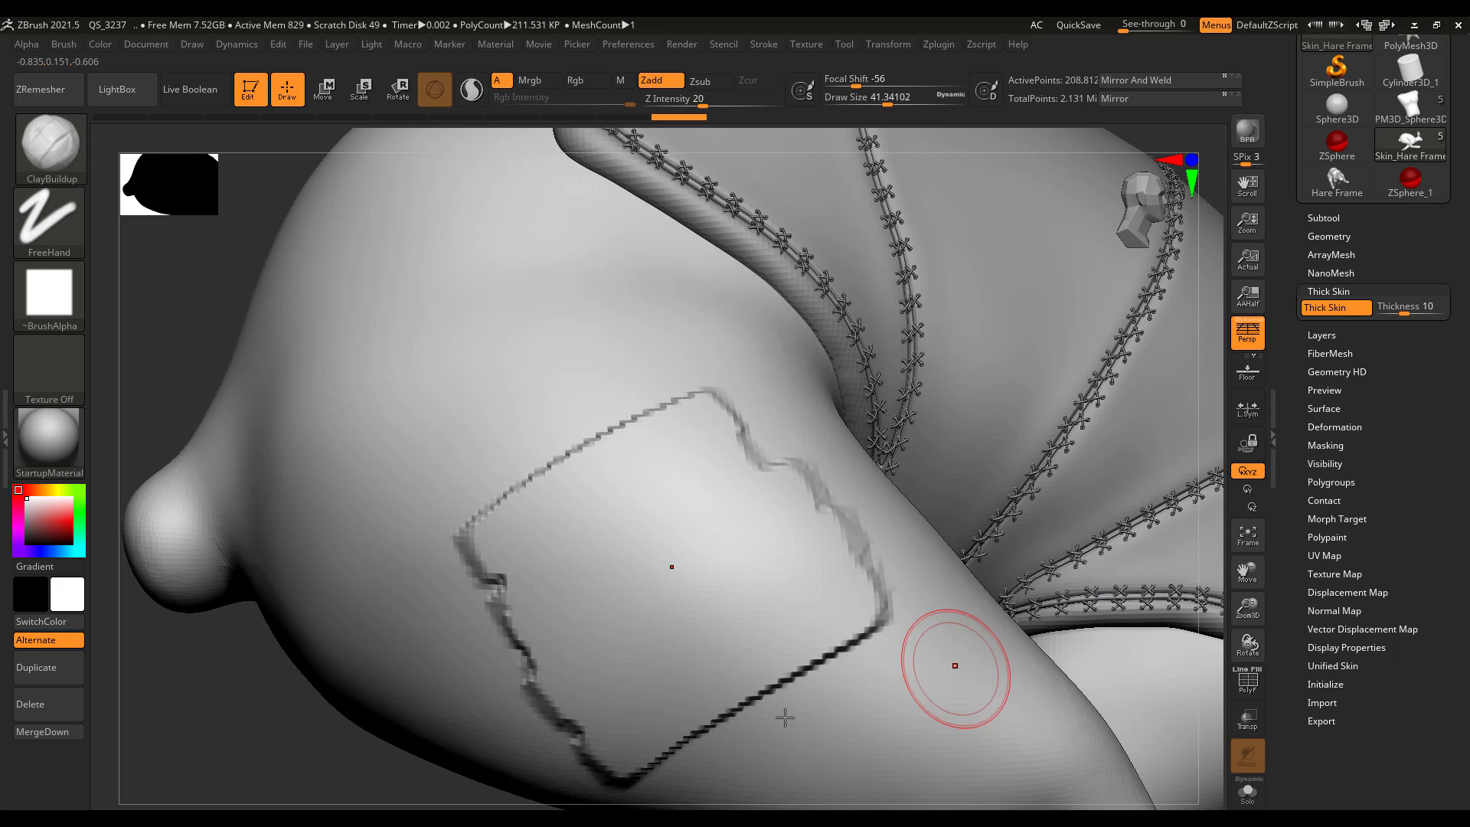
Add two short ClayBuildup strokes beside the rectangular patch on the hare's thigh.
{"action": "mouse_move", "coordinate": [823, 609]}
{"action": "right_mouse_down", "text": "alt"}
{"action": "mouse_move", "coordinate": [797, 659]}
{"action": "mouse_move", "coordinate": [736, 522]}
{"action": "mouse_move", "coordinate": [621, 745]}
{"action": "mouse_move", "coordinate": [680, 742]}
{"action": "right_mouse_up", "text": "alt"}
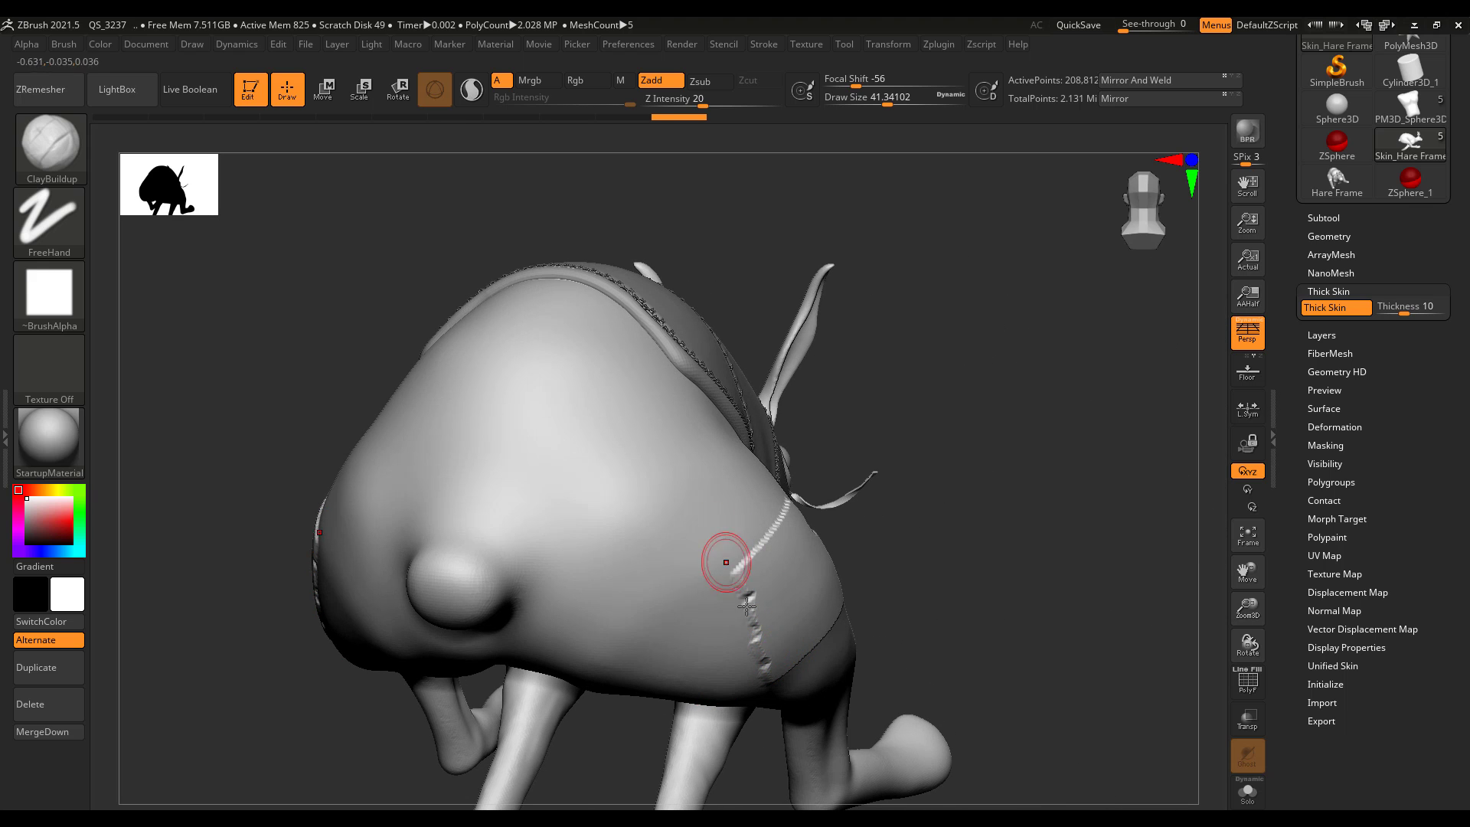
{"action": "left_click_drag", "start_coordinate": [968, 526], "coordinate": [924, 540]}
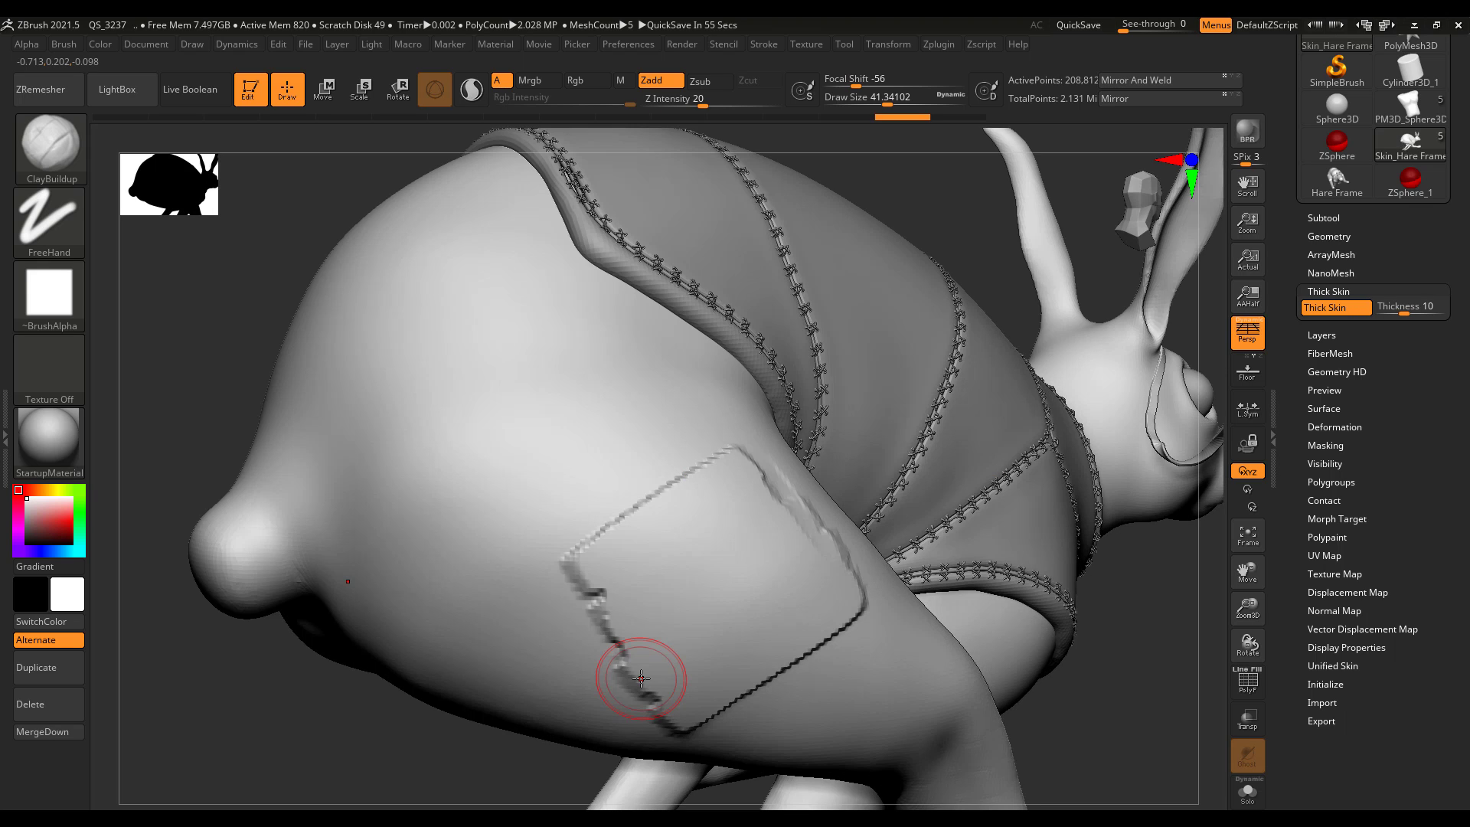
{"action": "mouse_move", "coordinate": [633, 492]}
{"action": "left_mouse_down"}
{"action": "mouse_move", "coordinate": [609, 463]}
{"action": "mouse_move", "coordinate": [643, 494]}
{"action": "mouse_move", "coordinate": [634, 476]}
{"action": "left_mouse_up"}
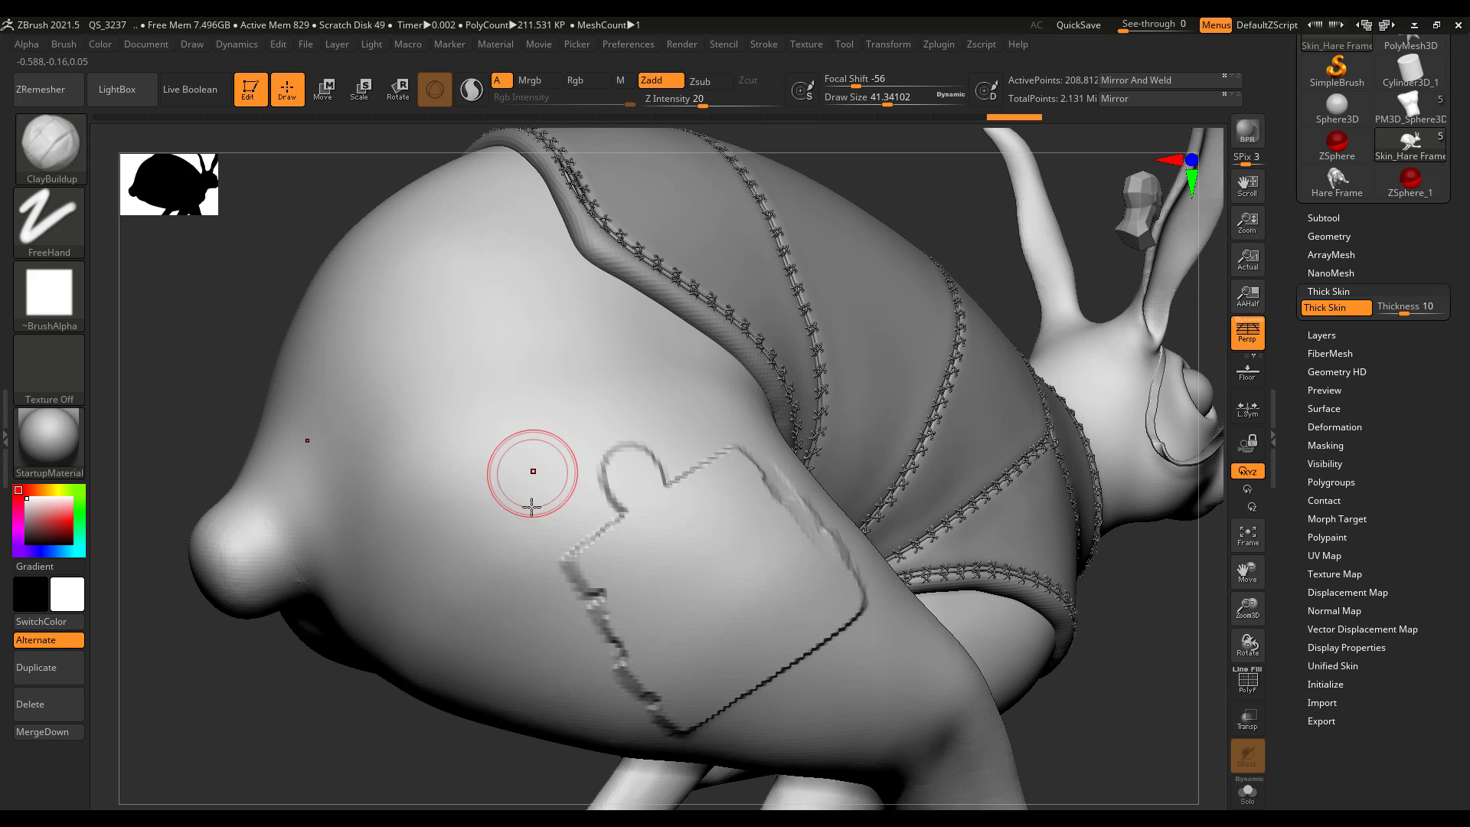
{"action": "mouse_move", "coordinate": [525, 476]}
{"action": "left_mouse_down"}
{"action": "mouse_move", "coordinate": [513, 543]}
{"action": "mouse_move", "coordinate": [503, 498]}
{"action": "mouse_move", "coordinate": [488, 564]}
{"action": "left_mouse_up"}
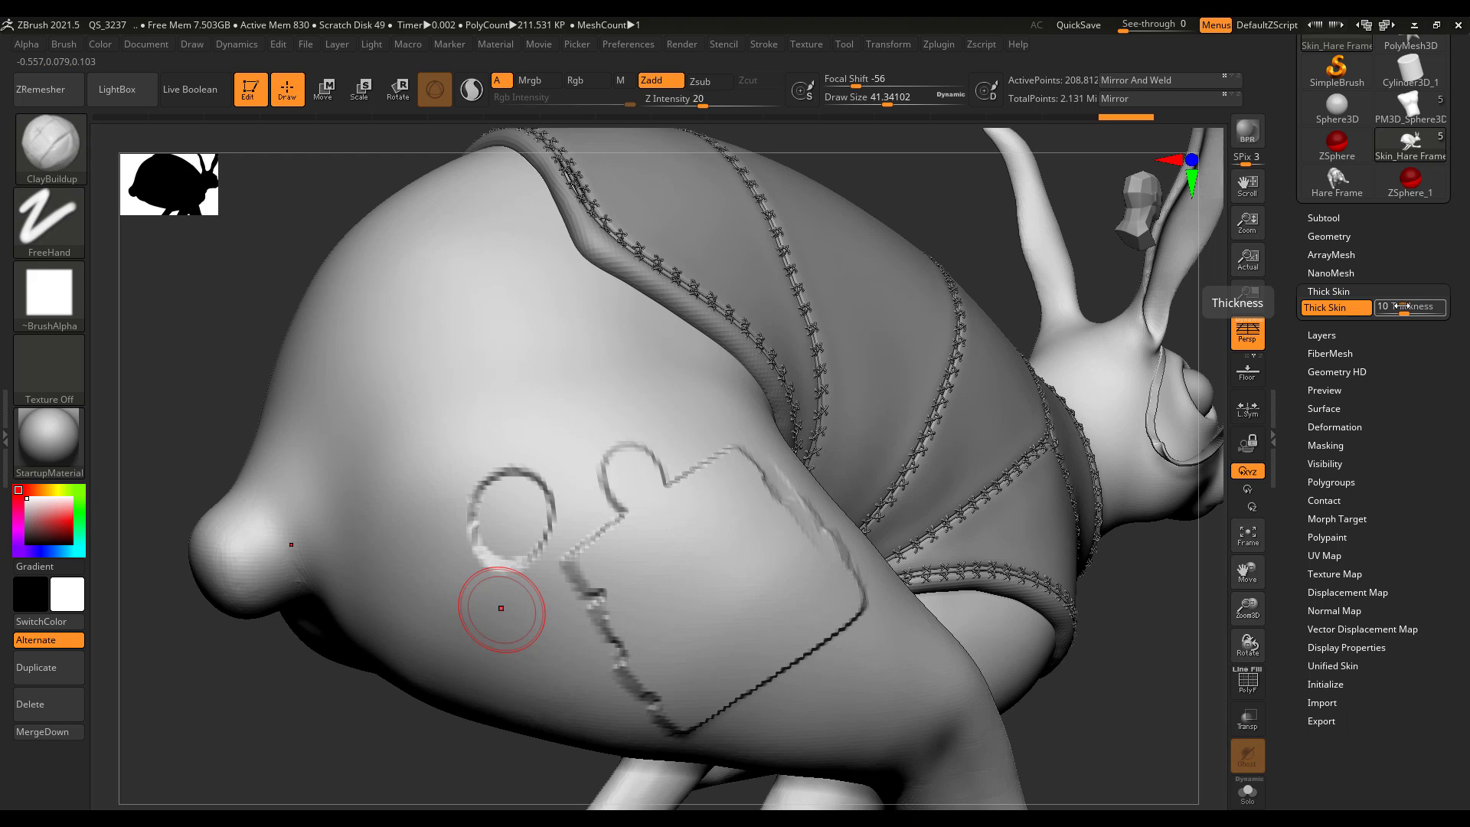
Undo the ClayBuildup strokes on the hare's thigh, including the rectangular patch.
{"action": "key", "text": "ctrl+z"}
{"action": "key", "text": "ctrl+z"}
{"action": "key", "text": "ctrl+z"}
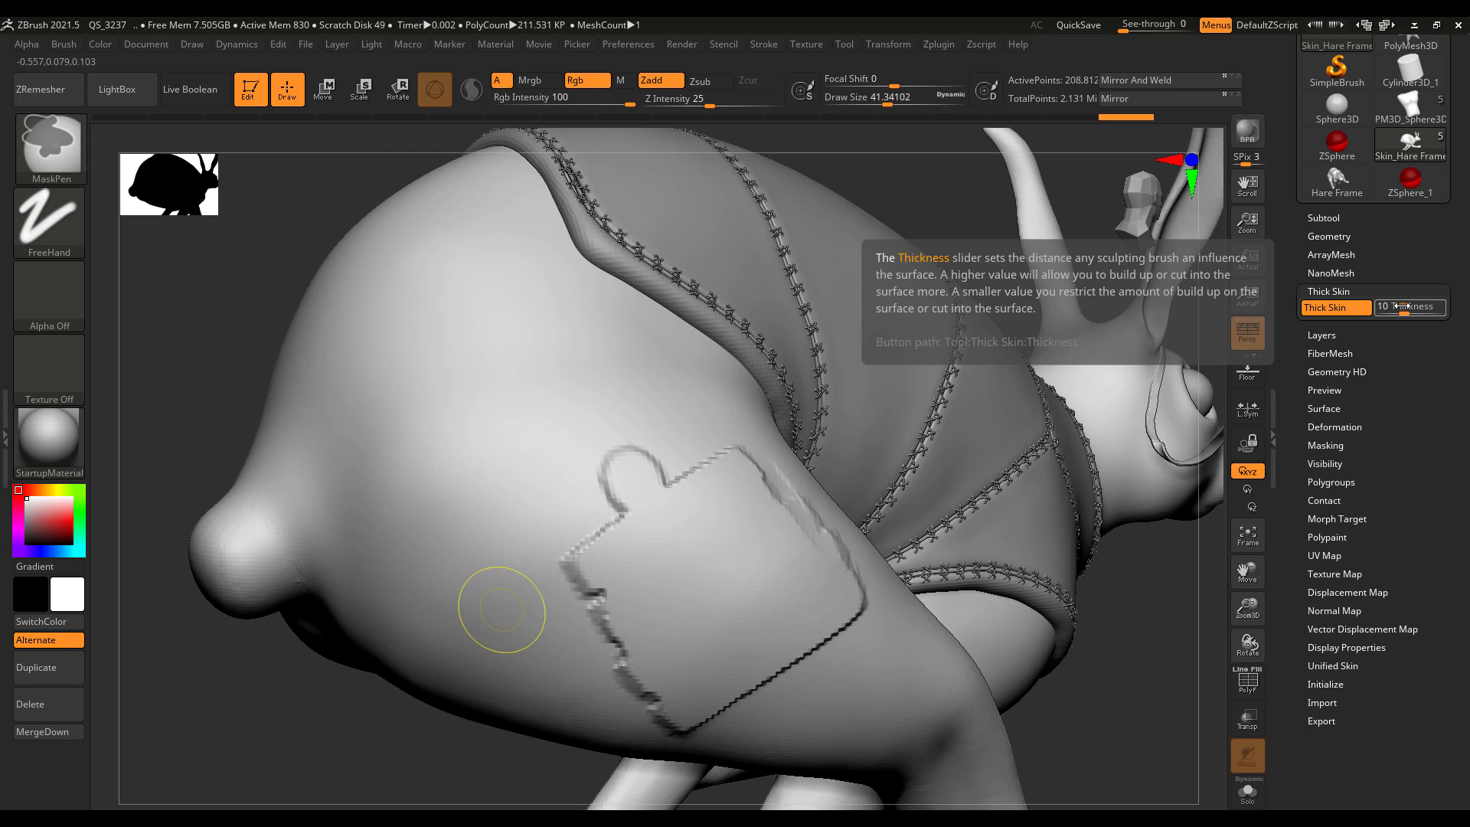
{"action": "key", "text": "ctrl+z"}
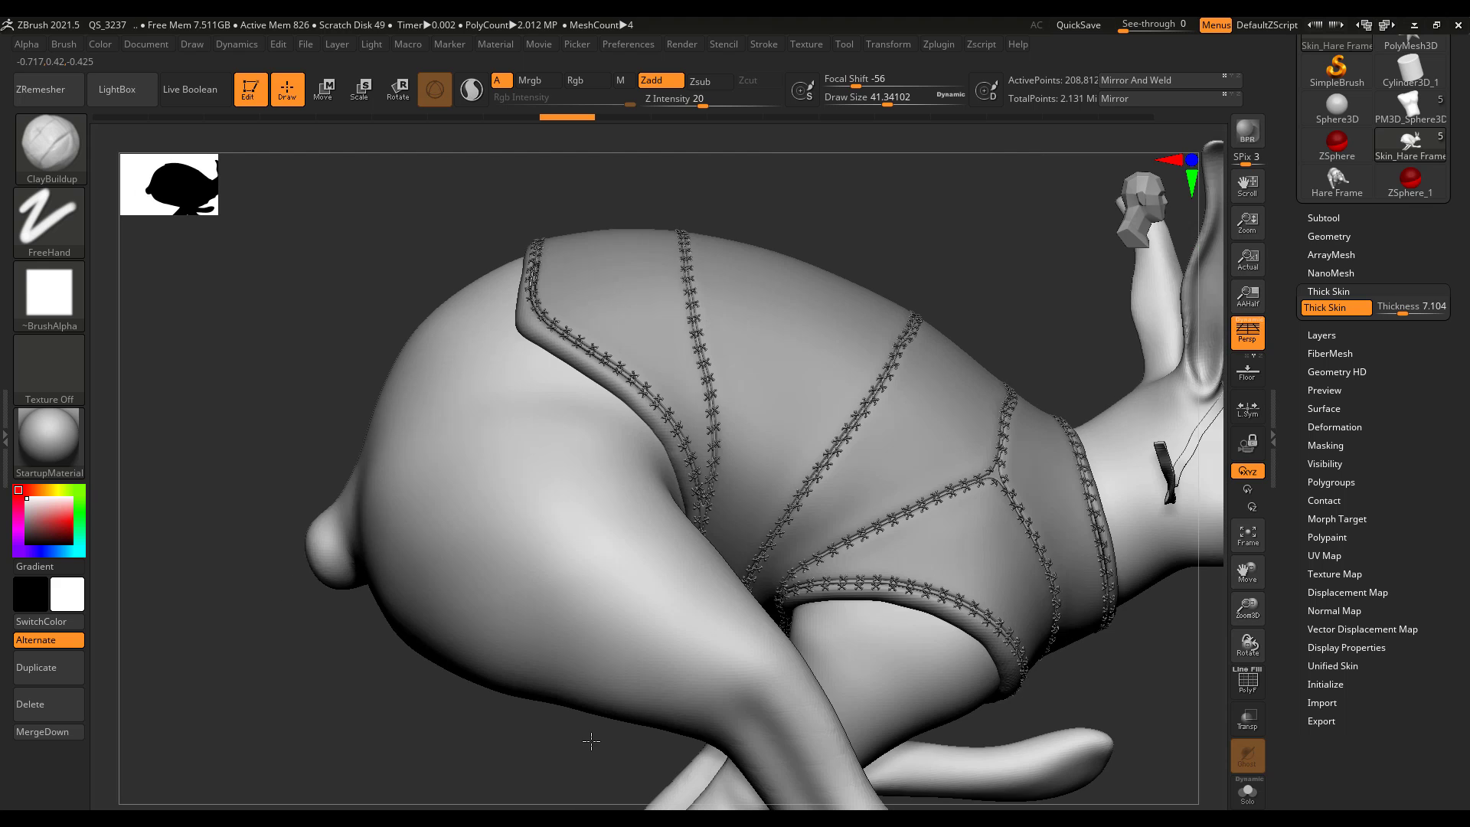
Switch to the ThickSkinClay brush for sculpting the hare's hindquarters.
{"action": "left_click_drag", "start_coordinate": [591, 740], "coordinate": [595, 711]}
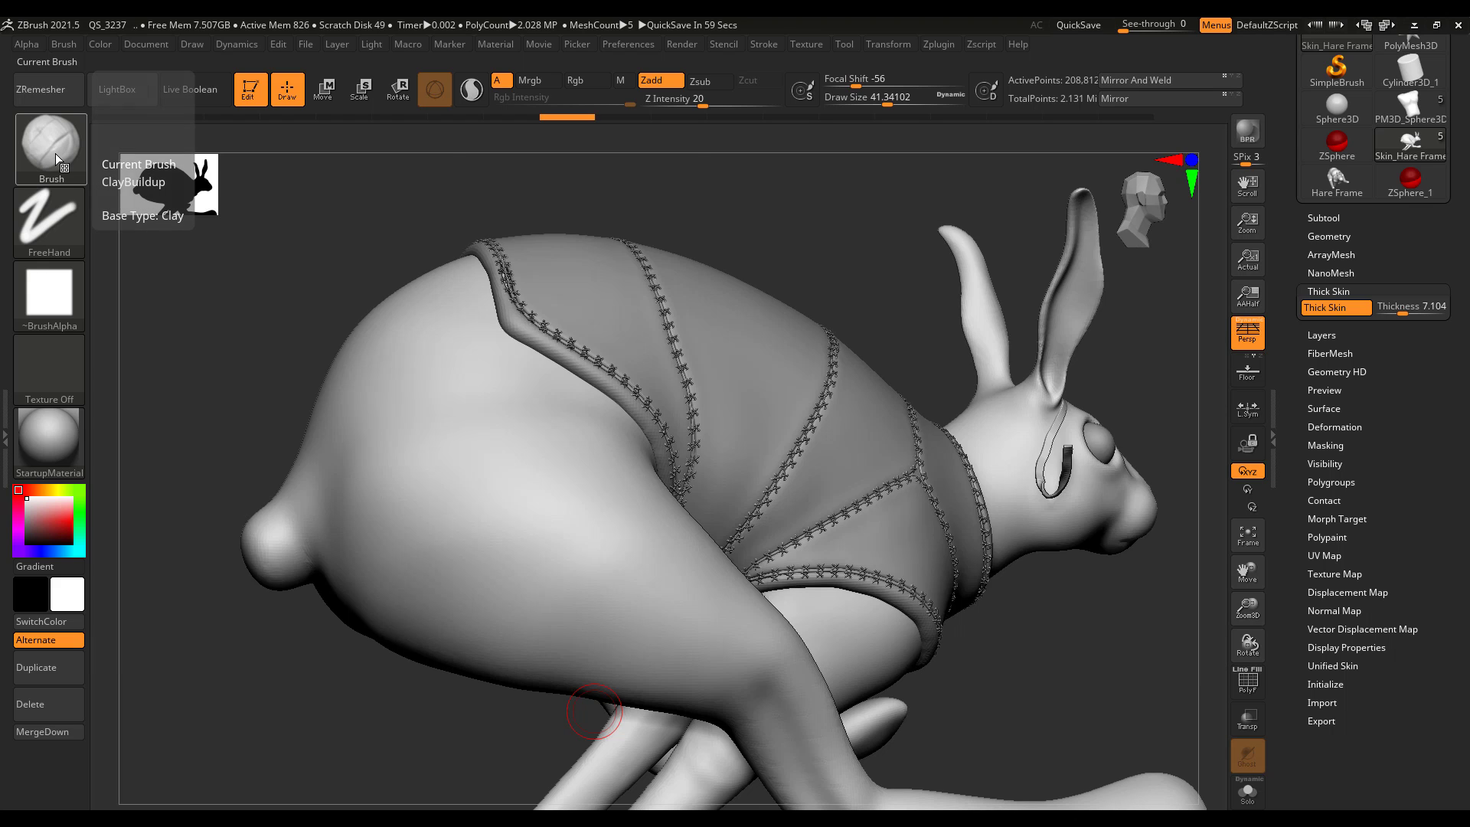
{"action": "left_click", "coordinate": [55, 153]}
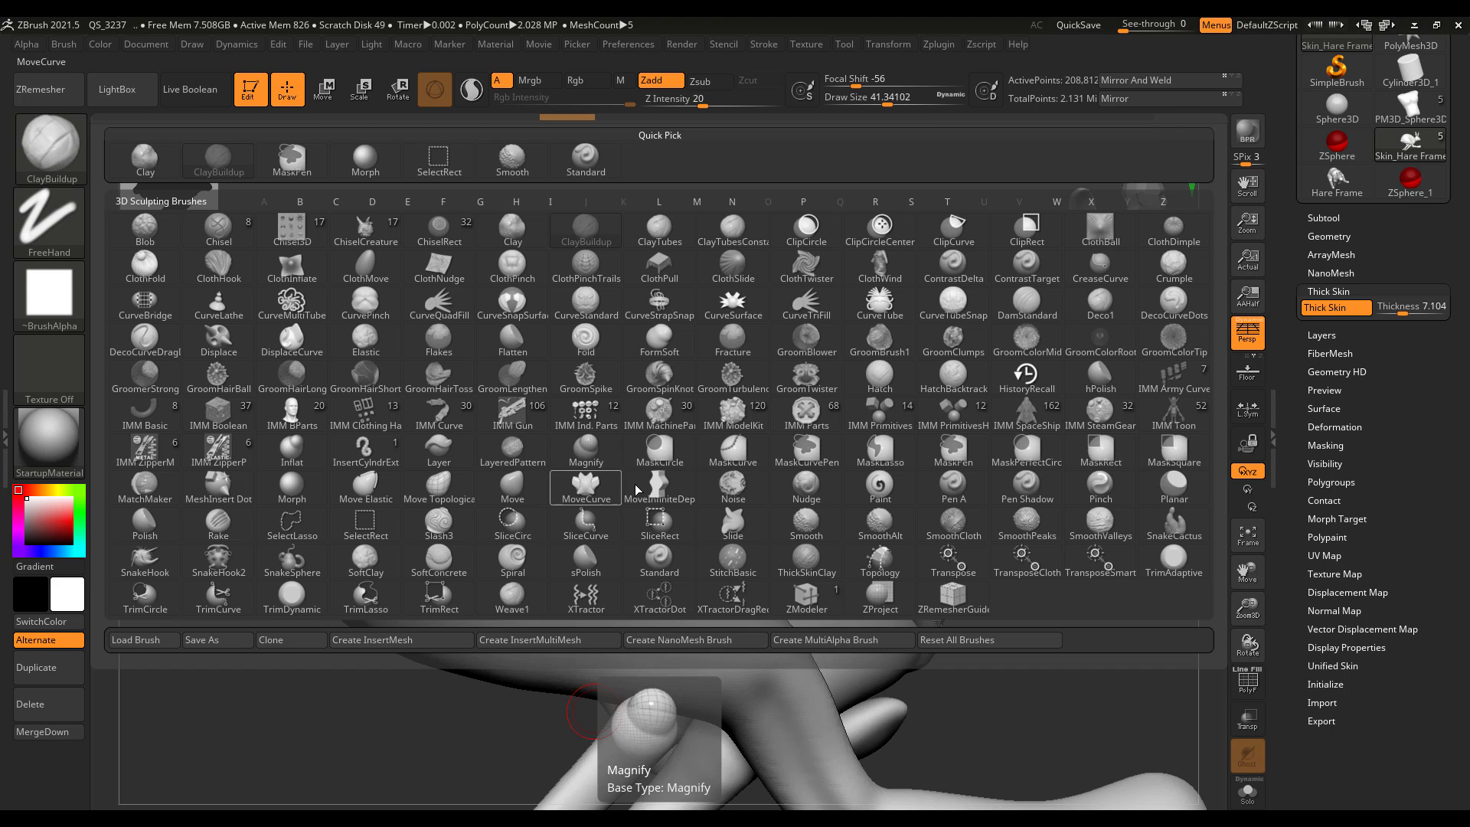
{"action": "left_click", "coordinate": [809, 562]}
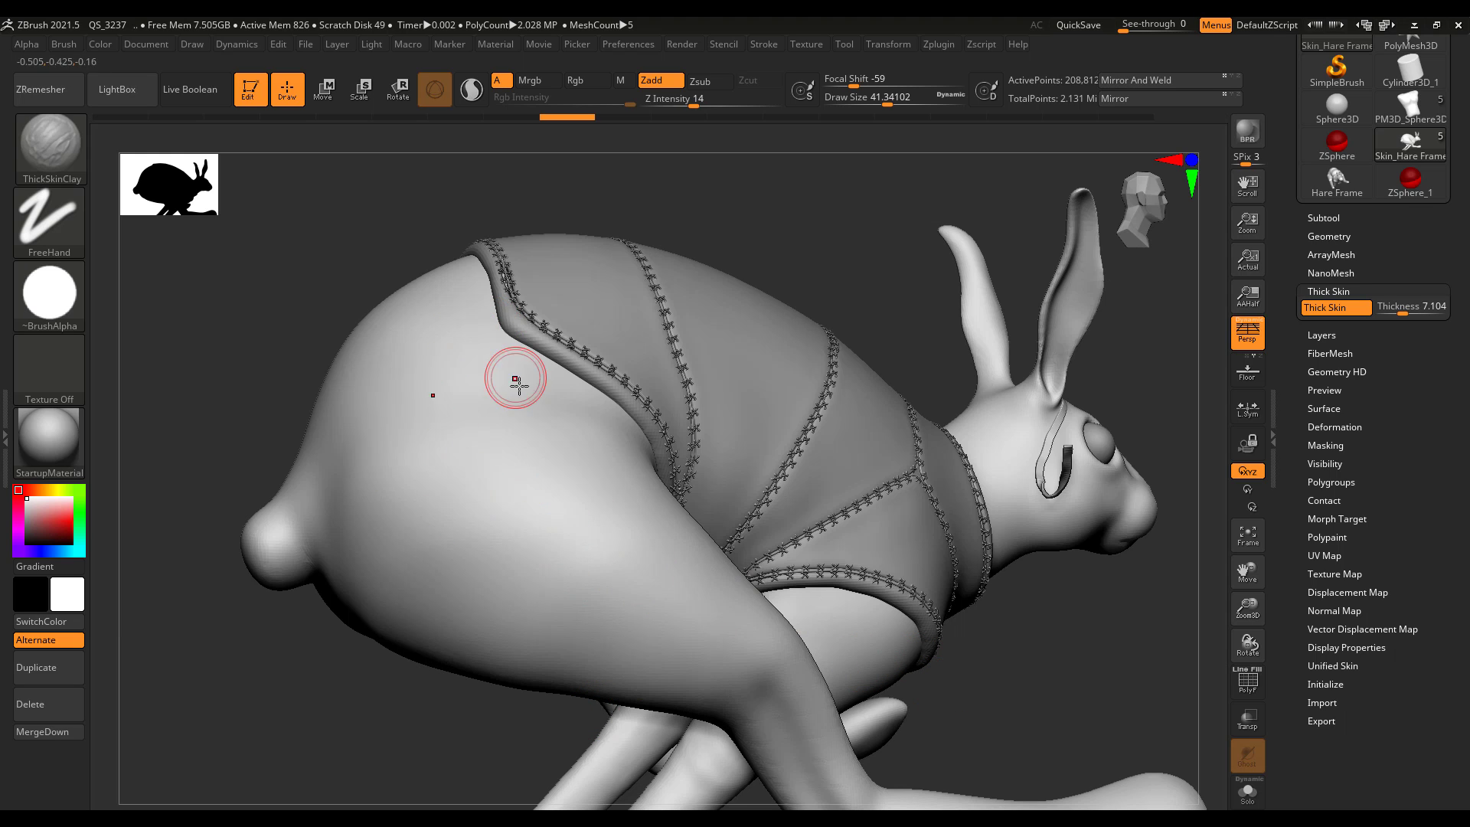
{"action": "left_click_drag", "start_coordinate": [407, 719], "coordinate": [460, 687]}
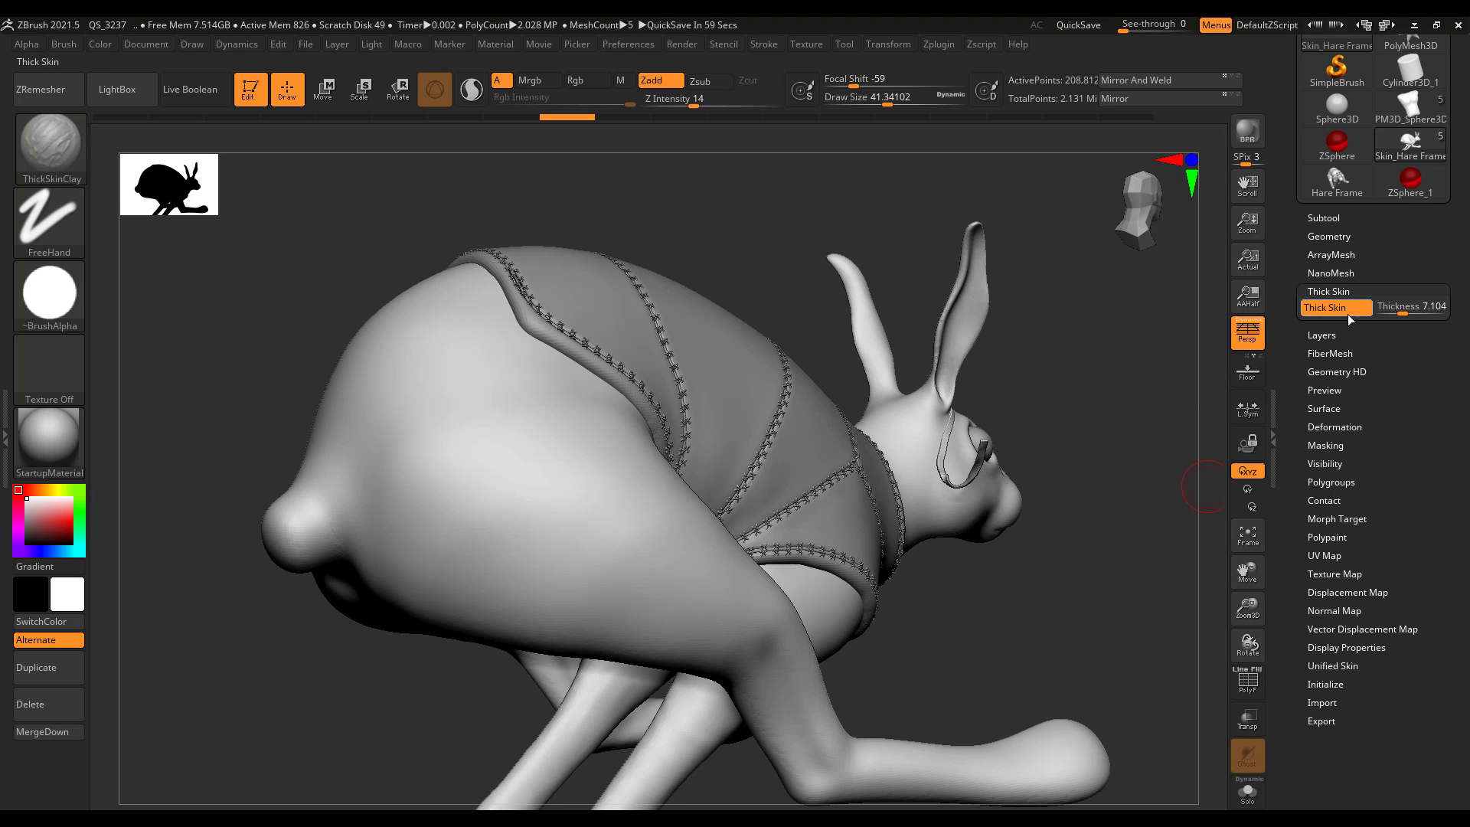
Try a Thick Skin thickness of about 371.9 with a ThickSkinClay stroke on the thigh, and undo it.
{"action": "left_click_drag", "start_coordinate": [1402, 307], "coordinate": [1430, 312]}
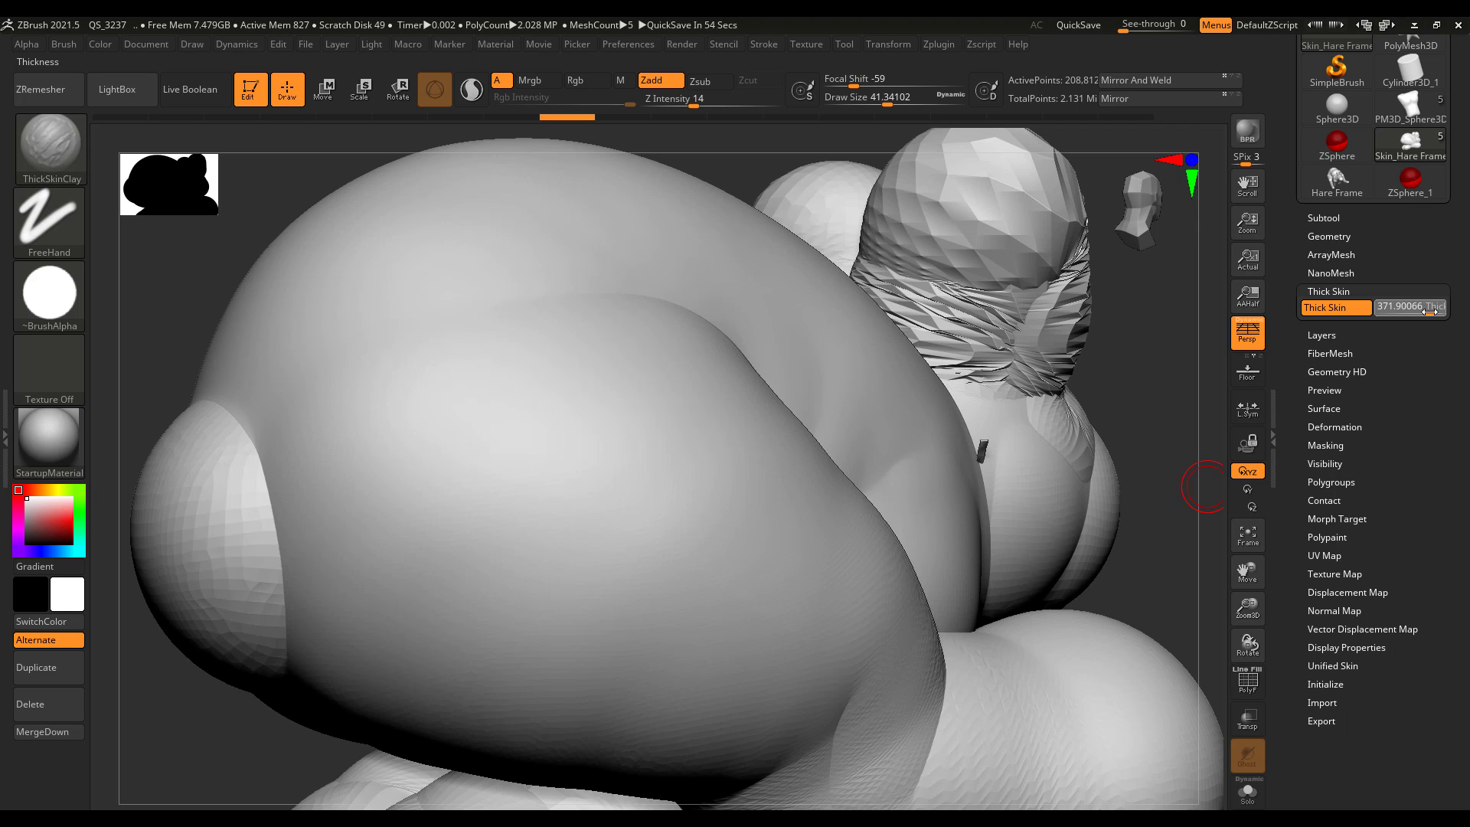
{"action": "key", "text": "ctrl+z"}
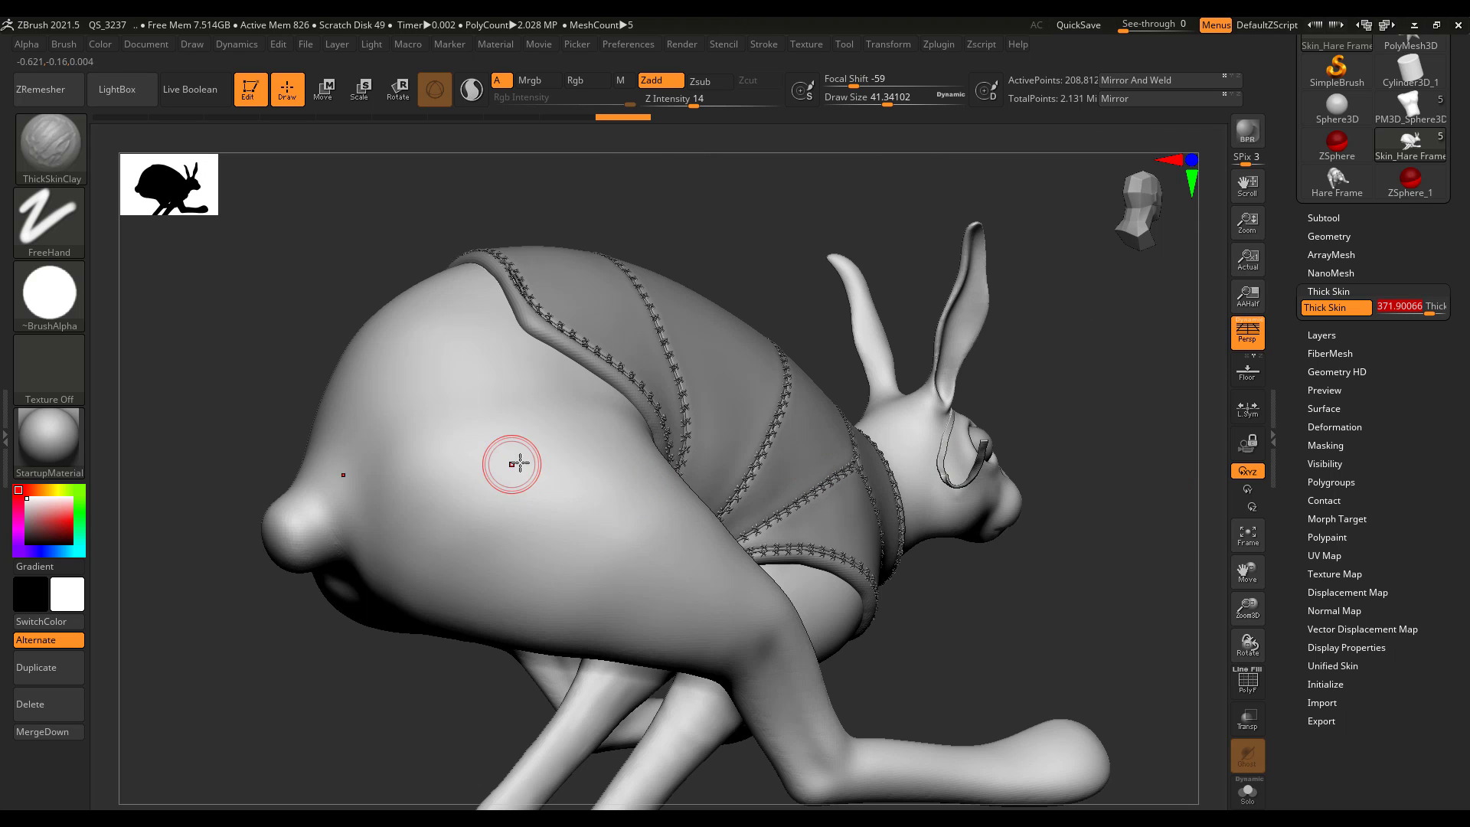
{"action": "mouse_move", "coordinate": [520, 463]}
{"action": "left_mouse_down"}
{"action": "mouse_move", "coordinate": [515, 481]}
{"action": "mouse_move", "coordinate": [494, 452]}
{"action": "mouse_move", "coordinate": [469, 458]}
{"action": "mouse_move", "coordinate": [536, 467]}
{"action": "mouse_move", "coordinate": [494, 526]}
{"action": "left_mouse_up"}
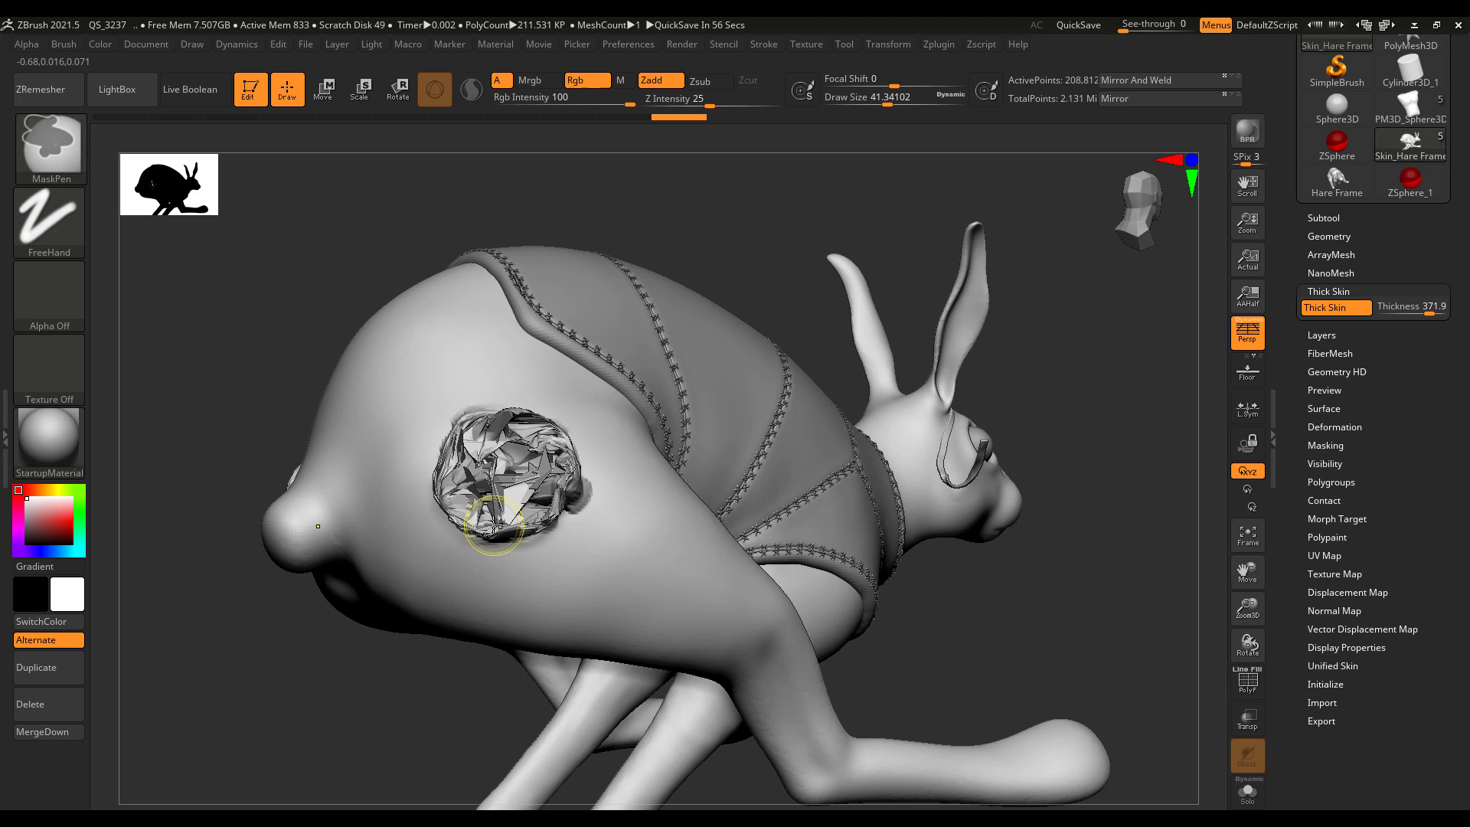
{"action": "key", "text": "ctrl+z"}
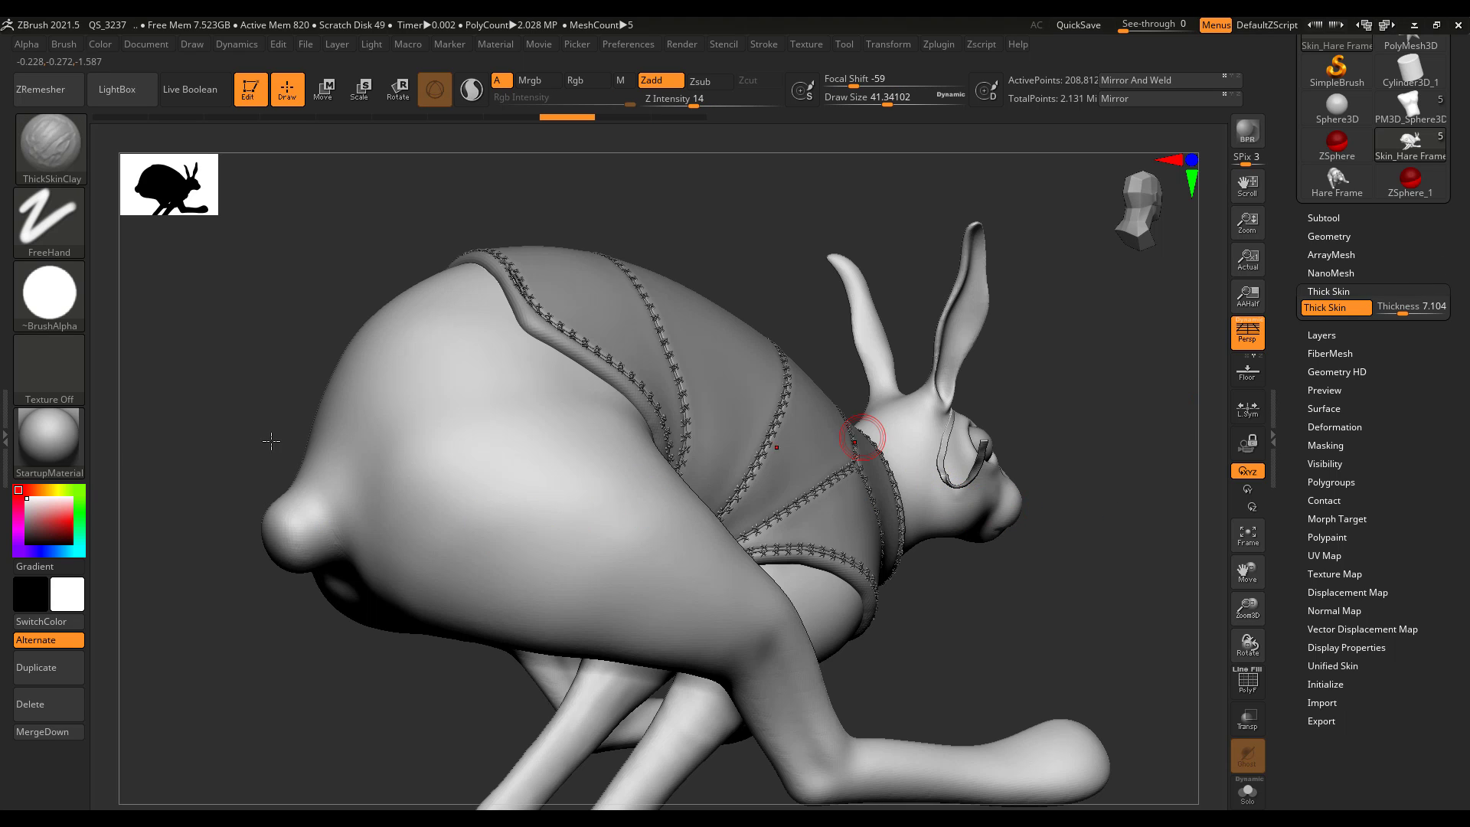
Sculpt overlapping ThickSkinClay strokes across the hare's upper thigh and rump.
{"action": "left_click_drag", "start_coordinate": [259, 337], "coordinate": [239, 355]}
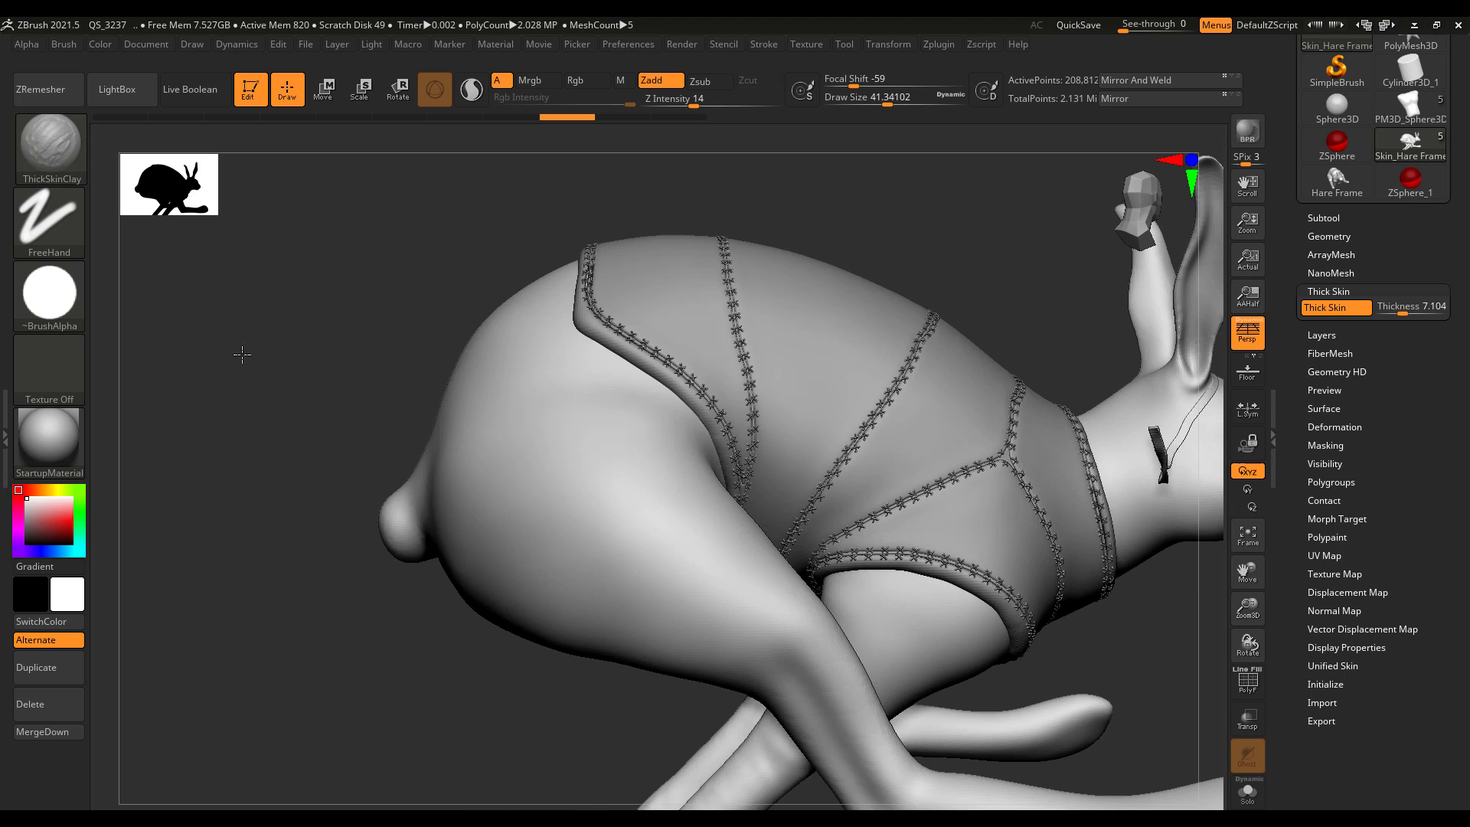
{"action": "mouse_move", "coordinate": [334, 579]}
{"action": "left_mouse_down", "text": "alt"}
{"action": "mouse_move", "coordinate": [342, 535]}
{"action": "mouse_move", "coordinate": [341, 643]}
{"action": "left_mouse_up", "text": "alt"}
{"action": "mouse_move", "coordinate": [619, 420]}
{"action": "left_mouse_down"}
{"action": "mouse_move", "coordinate": [586, 429]}
{"action": "mouse_move", "coordinate": [590, 471]}
{"action": "left_mouse_up"}
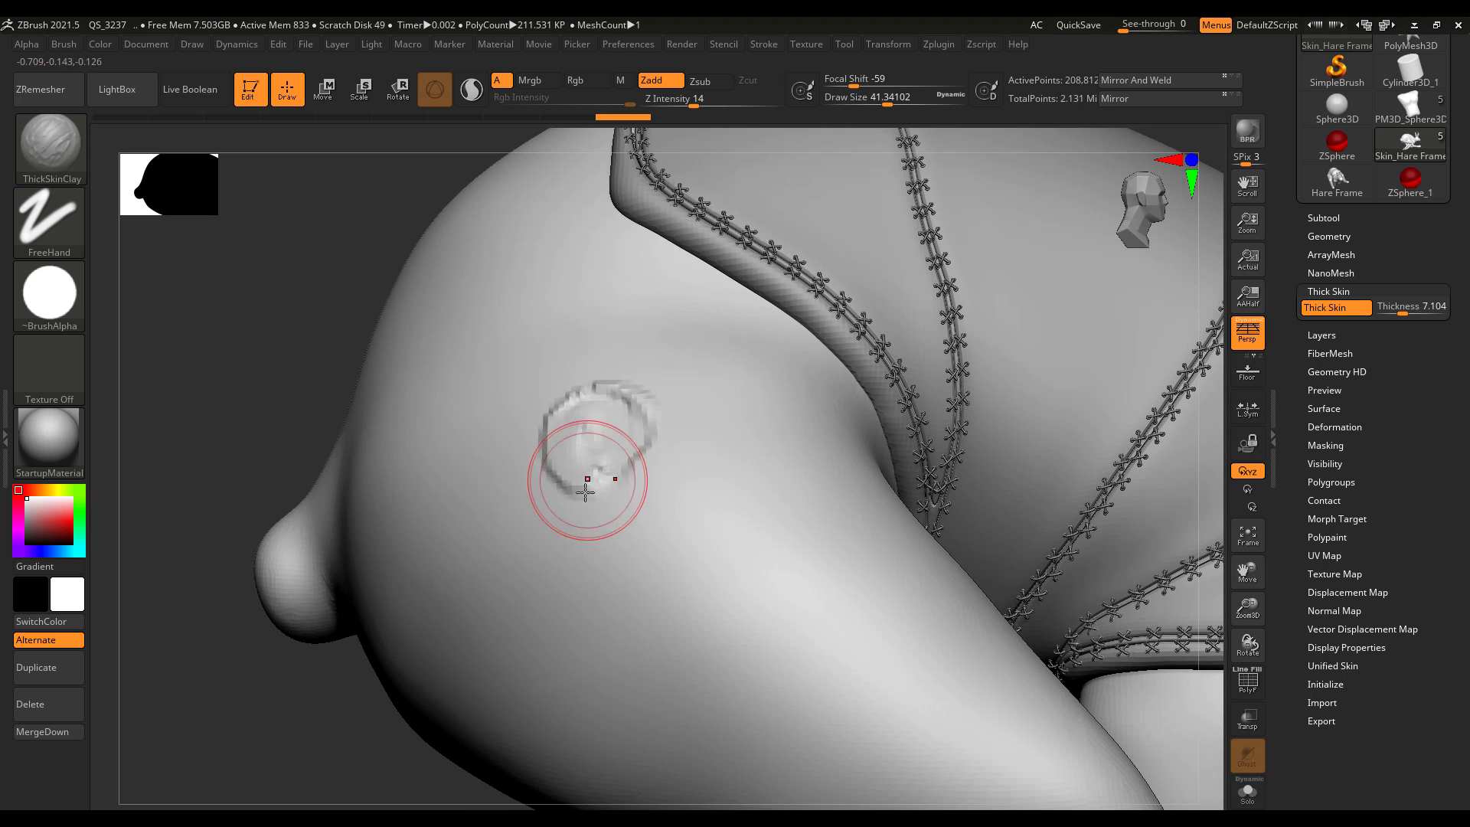
{"action": "left_click_drag", "start_coordinate": [530, 539], "coordinate": [505, 540]}
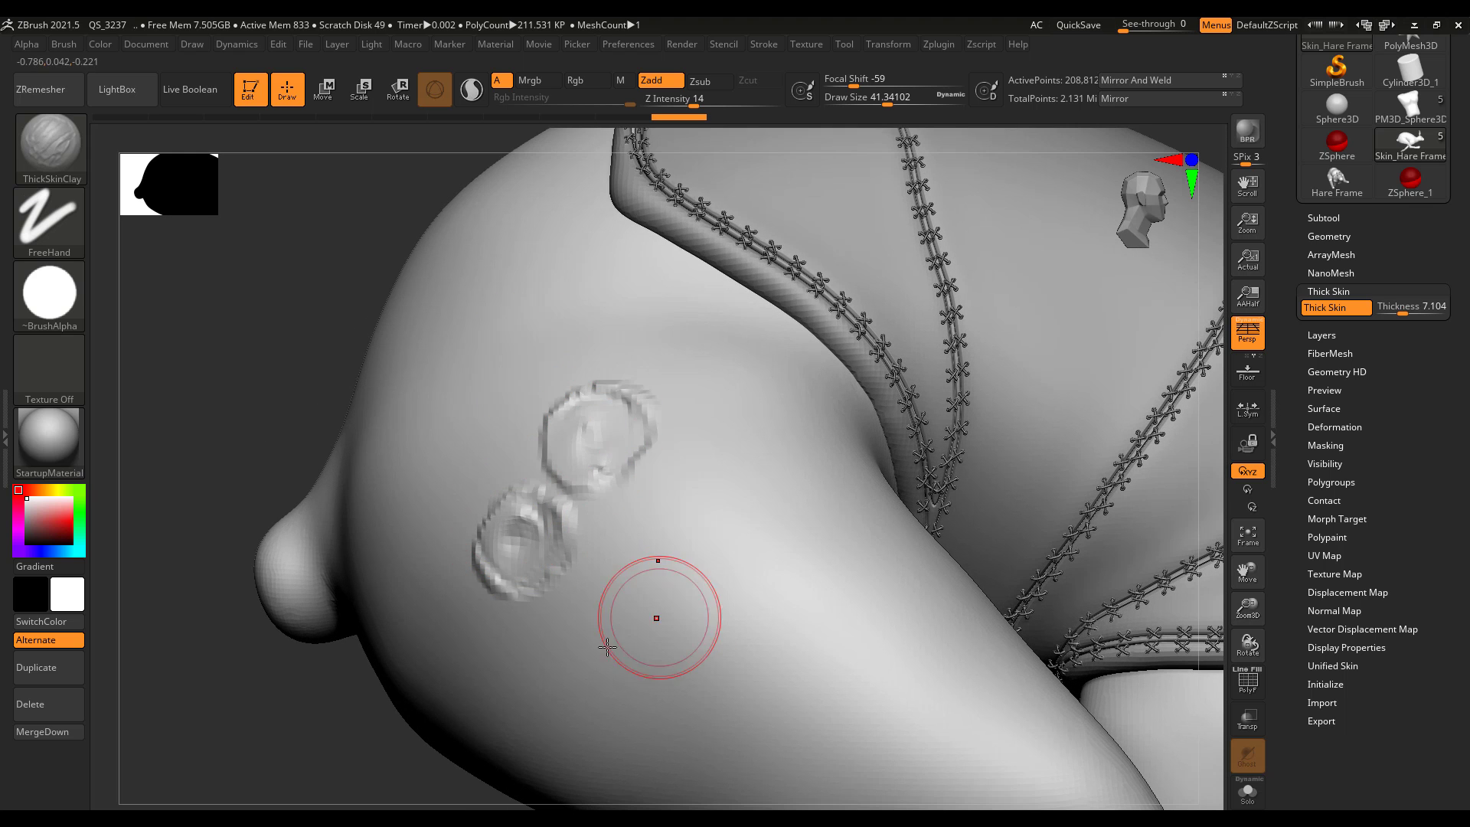
{"action": "right_click_drag", "start_coordinate": [375, 742], "coordinate": [666, 604]}
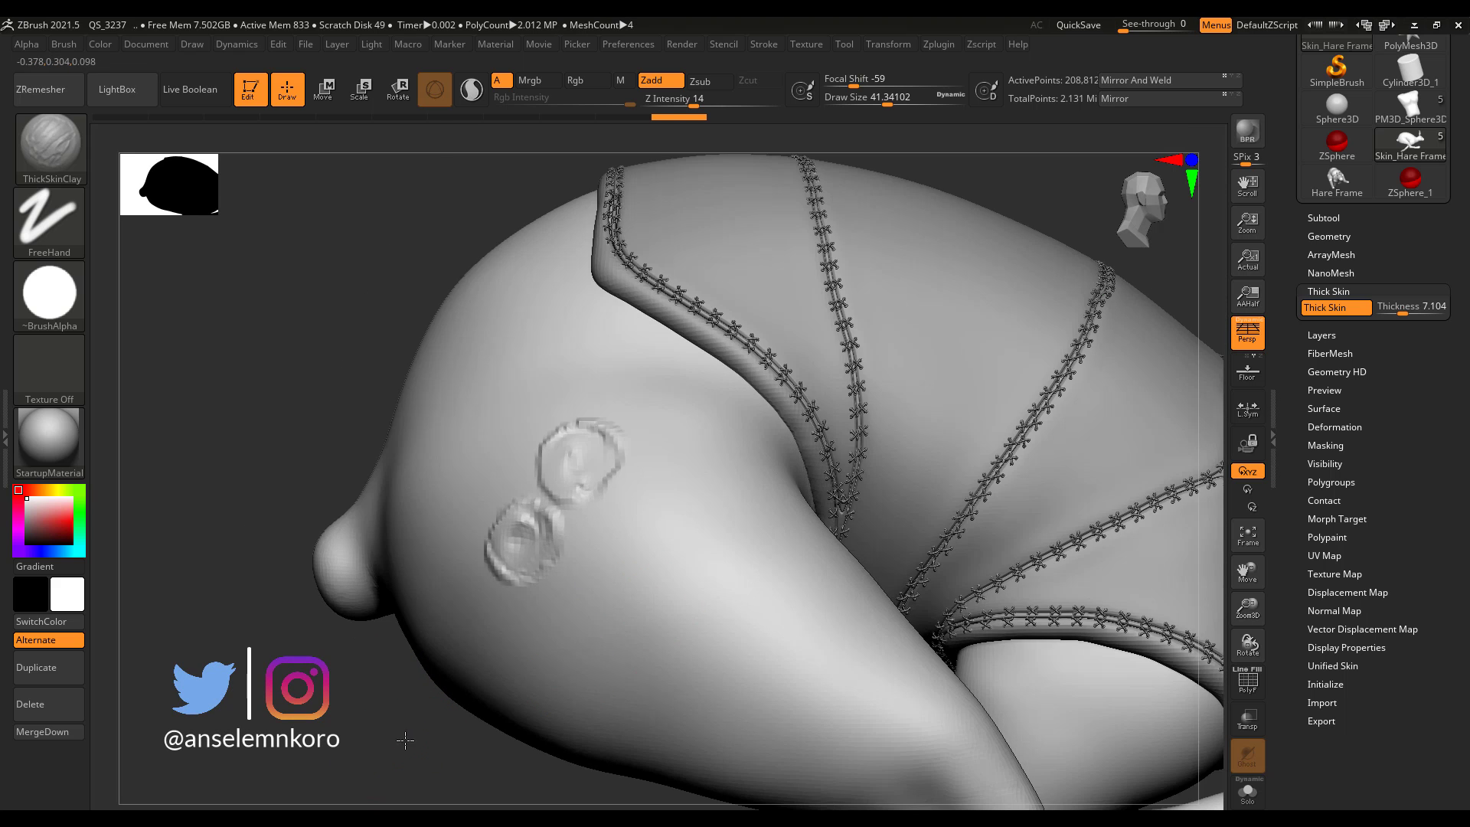
{"action": "left_click_drag", "start_coordinate": [403, 738], "coordinate": [429, 715]}
{"action": "mouse_move", "coordinate": [492, 433]}
{"action": "left_mouse_down"}
{"action": "mouse_move", "coordinate": [475, 490]}
{"action": "mouse_move", "coordinate": [438, 425]}
{"action": "mouse_move", "coordinate": [376, 558]}
{"action": "mouse_move", "coordinate": [322, 467]}
{"action": "mouse_move", "coordinate": [403, 371]}
{"action": "mouse_move", "coordinate": [452, 359]}
{"action": "left_mouse_up"}
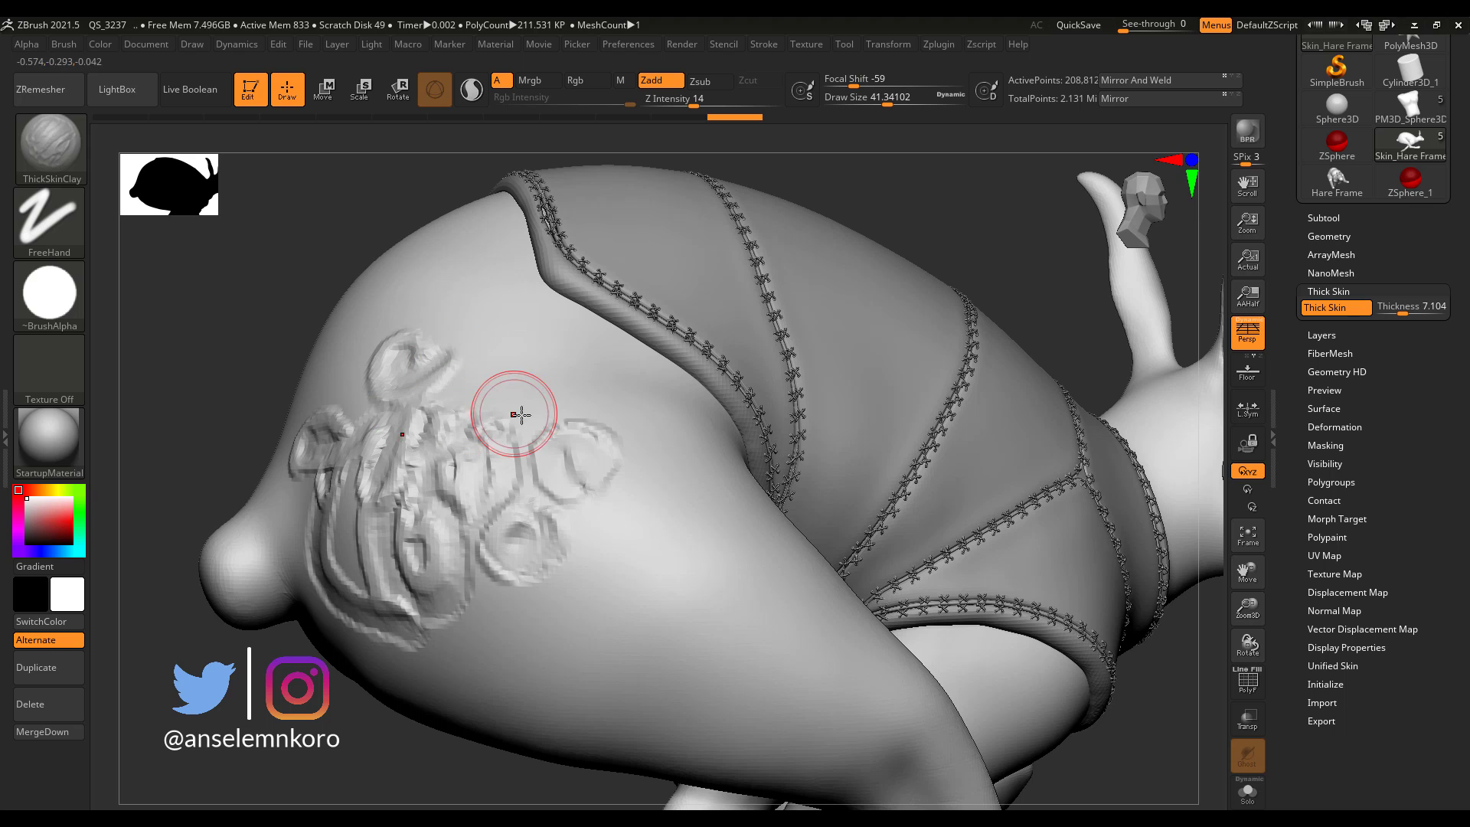
Enlarge the draw size to about 119 and sculpt broad clay strokes over the hare's thigh.
{"action": "key", "text": "s"}
{"action": "left_click_drag", "start_coordinate": [532, 409], "coordinate": [550, 410]}
{"action": "mouse_move", "coordinate": [550, 407]}
{"action": "left_mouse_down"}
{"action": "mouse_move", "coordinate": [515, 319]}
{"action": "mouse_move", "coordinate": [561, 394]}
{"action": "mouse_move", "coordinate": [709, 548]}
{"action": "mouse_move", "coordinate": [486, 568]}
{"action": "left_mouse_up"}
Assign Alpha 25 to the ThickSkinClay brush and sculpt rough skin texture over the hare's rump and thigh.
{"action": "left_click", "coordinate": [49, 293]}
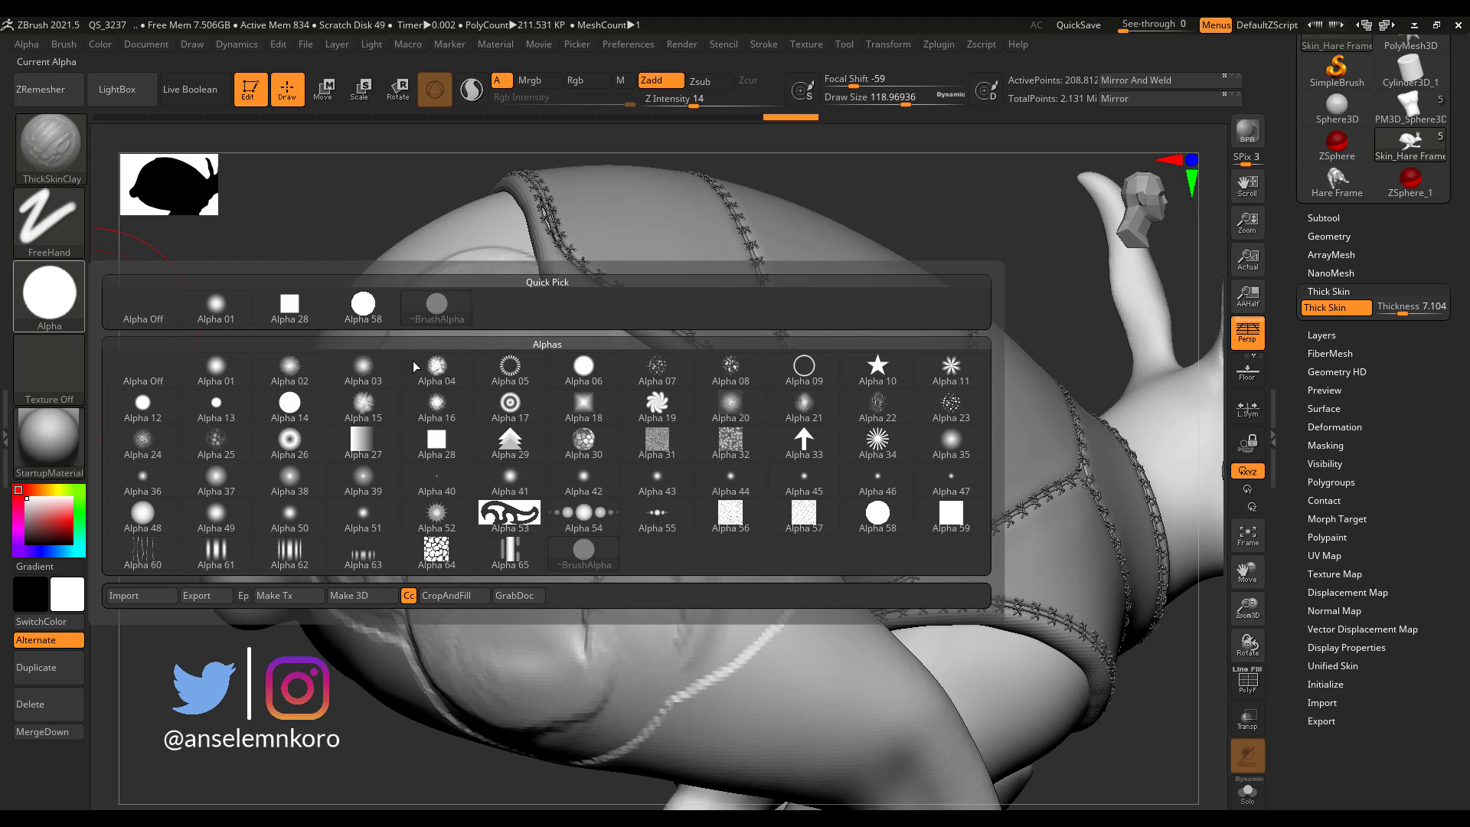
{"action": "left_click", "coordinate": [217, 443]}
{"action": "mouse_move", "coordinate": [219, 502]}
{"action": "left_mouse_down"}
{"action": "mouse_move", "coordinate": [383, 298]}
{"action": "mouse_move", "coordinate": [478, 244]}
{"action": "mouse_move", "coordinate": [271, 494]}
{"action": "mouse_move", "coordinate": [480, 660]}
{"action": "mouse_move", "coordinate": [746, 649]}
{"action": "mouse_move", "coordinate": [729, 737]}
{"action": "mouse_move", "coordinate": [651, 765]}
{"action": "left_mouse_up"}
{"action": "mouse_move", "coordinate": [480, 781]}
{"action": "right_mouse_down"}
{"action": "mouse_move", "coordinate": [624, 613]}
{"action": "mouse_move", "coordinate": [616, 590]}
{"action": "mouse_move", "coordinate": [980, 589]}
{"action": "mouse_move", "coordinate": [694, 464]}
{"action": "mouse_move", "coordinate": [680, 391]}
{"action": "mouse_move", "coordinate": [592, 388]}
{"action": "mouse_move", "coordinate": [490, 346]}
{"action": "mouse_move", "coordinate": [1015, 388]}
{"action": "mouse_move", "coordinate": [1070, 302]}
{"action": "mouse_move", "coordinate": [1065, 245]}
{"action": "right_mouse_up"}
{"action": "mouse_move", "coordinate": [764, 577]}
{"action": "left_mouse_down"}
{"action": "mouse_move", "coordinate": [748, 609]}
{"action": "mouse_move", "coordinate": [827, 628]}
{"action": "mouse_move", "coordinate": [674, 712]}
{"action": "mouse_move", "coordinate": [1109, 579]}
{"action": "left_mouse_up"}
{"action": "mouse_move", "coordinate": [1109, 578]}
{"action": "right_mouse_down"}
{"action": "mouse_move", "coordinate": [1010, 336]}
{"action": "mouse_move", "coordinate": [1000, 345]}
{"action": "right_mouse_up"}
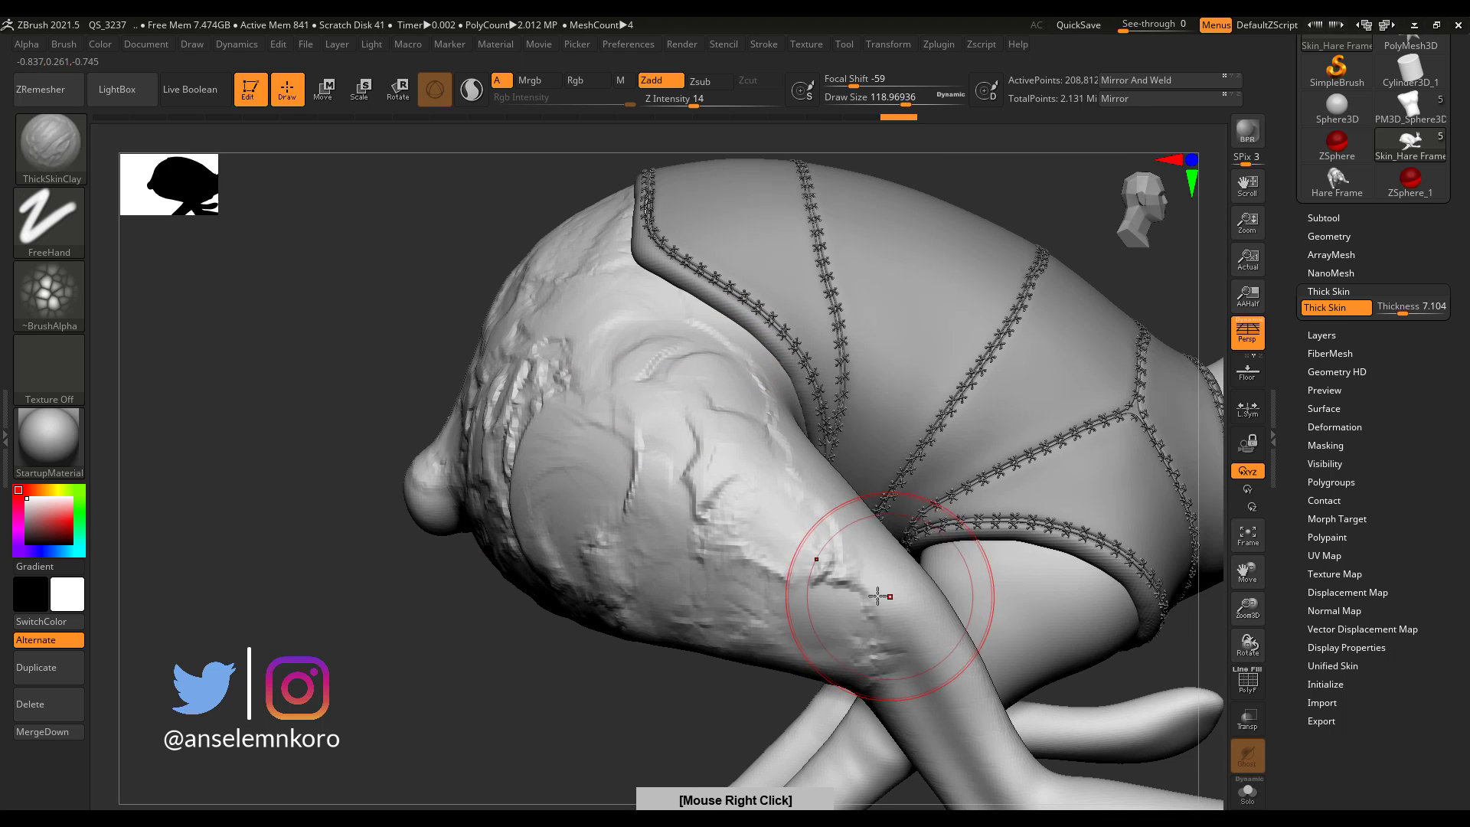
Extend the rough skin texture from the lower thigh down the hare's hind leg.
{"action": "mouse_move", "coordinate": [879, 596]}
{"action": "left_mouse_down"}
{"action": "mouse_move", "coordinate": [827, 536]}
{"action": "mouse_move", "coordinate": [873, 559]}
{"action": "mouse_move", "coordinate": [903, 658]}
{"action": "mouse_move", "coordinate": [850, 692]}
{"action": "left_mouse_up"}
{"action": "mouse_move", "coordinate": [672, 377]}
{"action": "right_mouse_down"}
{"action": "mouse_move", "coordinate": [624, 459]}
{"action": "mouse_move", "coordinate": [640, 492]}
{"action": "mouse_move", "coordinate": [656, 490]}
{"action": "mouse_move", "coordinate": [541, 552]}
{"action": "right_mouse_up"}
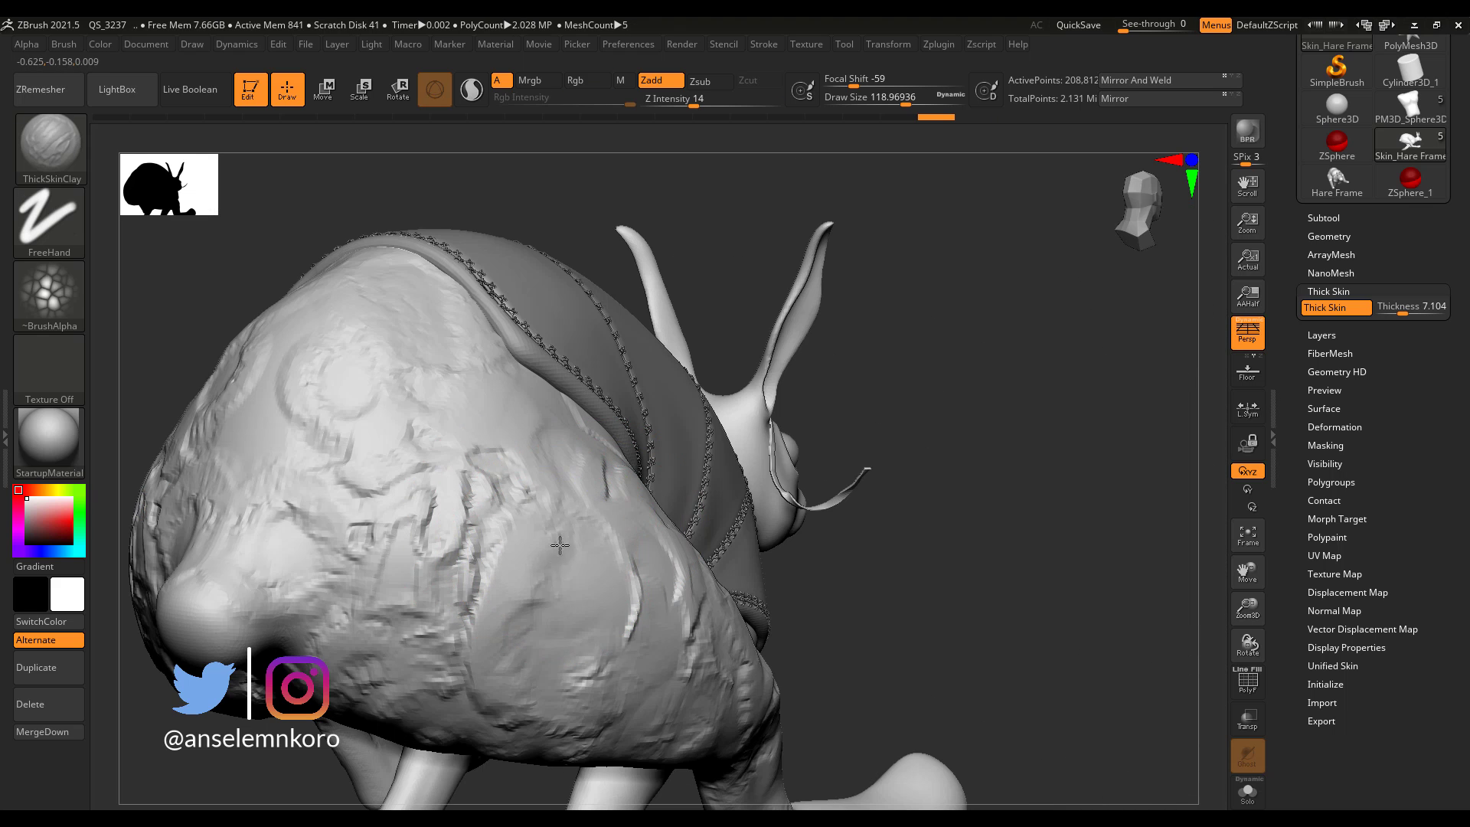
{"action": "right_click_drag", "start_coordinate": [623, 312], "coordinate": [689, 429]}
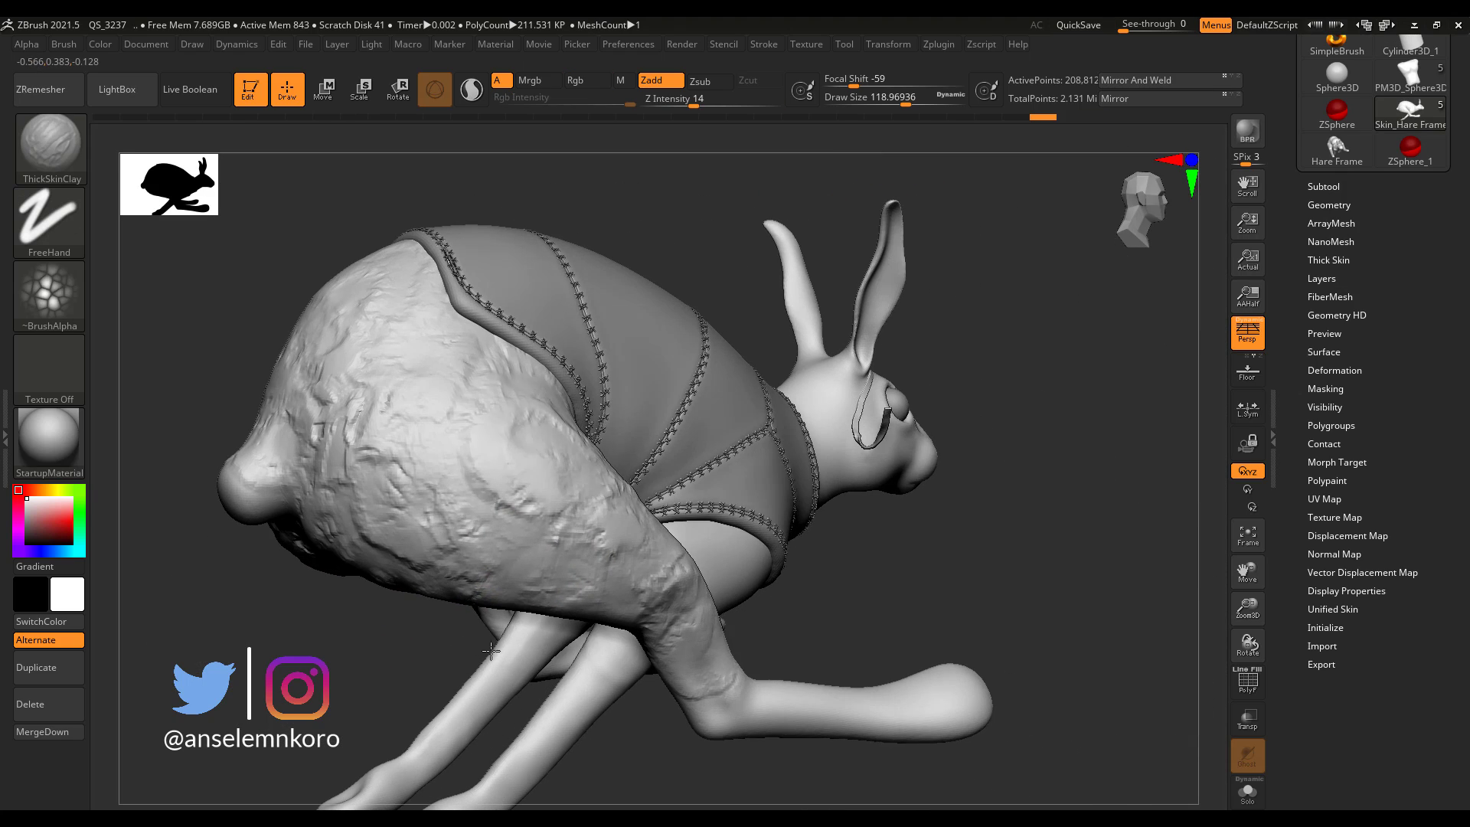
{"action": "mouse_move", "coordinate": [467, 415]}
{"action": "left_mouse_down"}
{"action": "mouse_move", "coordinate": [486, 400]}
{"action": "mouse_move", "coordinate": [414, 321]}
{"action": "mouse_move", "coordinate": [428, 419]}
{"action": "left_mouse_up"}
{"action": "mouse_move", "coordinate": [509, 460]}
{"action": "right_mouse_down"}
{"action": "mouse_move", "coordinate": [846, 508]}
{"action": "mouse_move", "coordinate": [842, 582]}
{"action": "mouse_move", "coordinate": [936, 581]}
{"action": "mouse_move", "coordinate": [931, 558]}
{"action": "right_mouse_up"}
{"action": "mouse_move", "coordinate": [685, 653]}
{"action": "left_mouse_down"}
{"action": "mouse_move", "coordinate": [681, 612]}
{"action": "mouse_move", "coordinate": [631, 553]}
{"action": "left_mouse_up"}
{"action": "right_click_drag", "start_coordinate": [988, 582], "coordinate": [693, 643]}
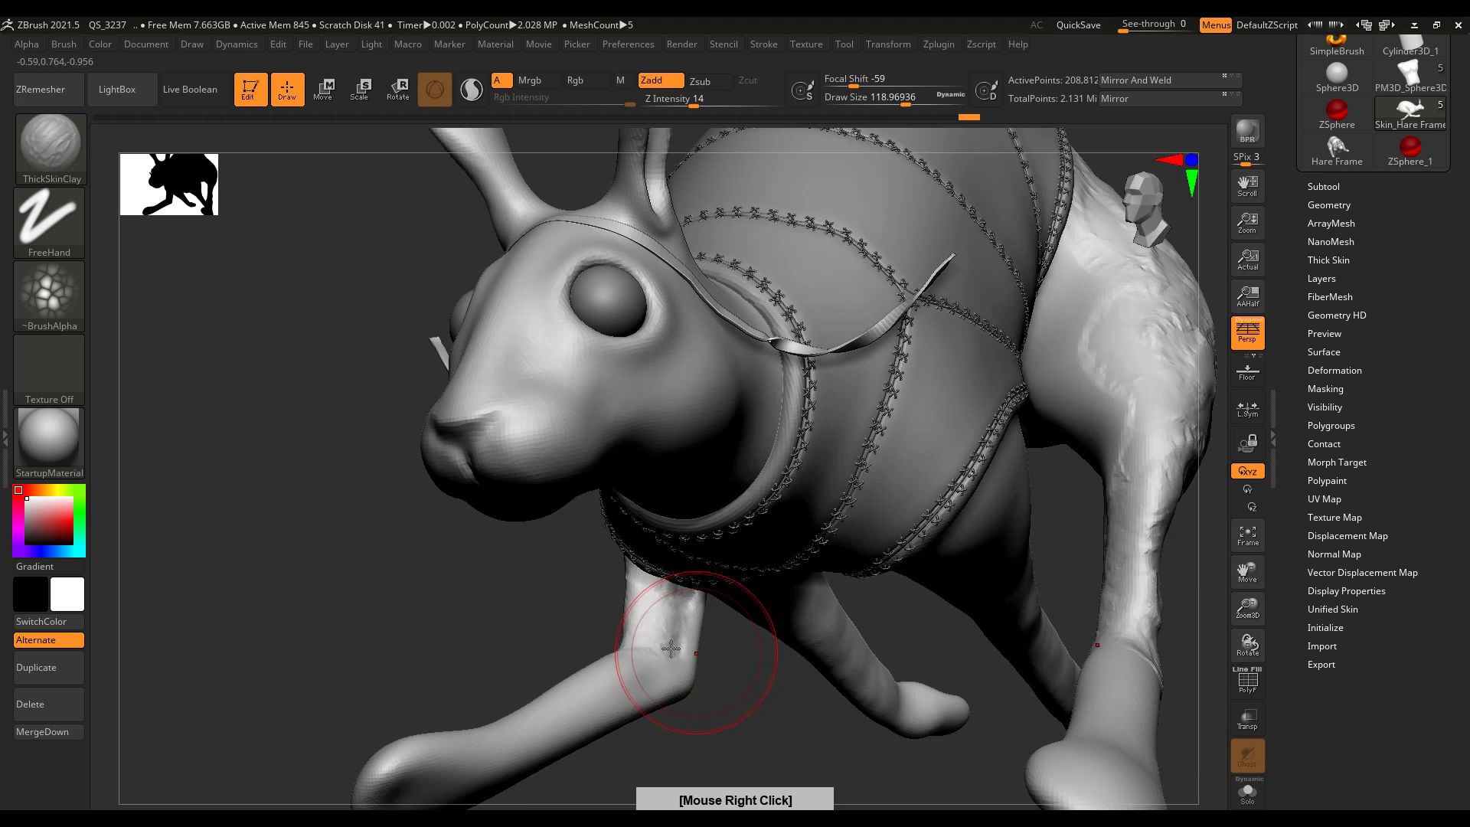
Sculpt rough texture onto the start of the hare's hind foot and reduce the draw size to about 69.4.
{"action": "mouse_move", "coordinate": [584, 698]}
{"action": "right_mouse_down"}
{"action": "mouse_move", "coordinate": [935, 562]}
{"action": "mouse_move", "coordinate": [906, 558]}
{"action": "mouse_move", "coordinate": [962, 532]}
{"action": "mouse_move", "coordinate": [998, 571]}
{"action": "mouse_move", "coordinate": [1053, 475]}
{"action": "mouse_move", "coordinate": [1115, 426]}
{"action": "right_mouse_up"}
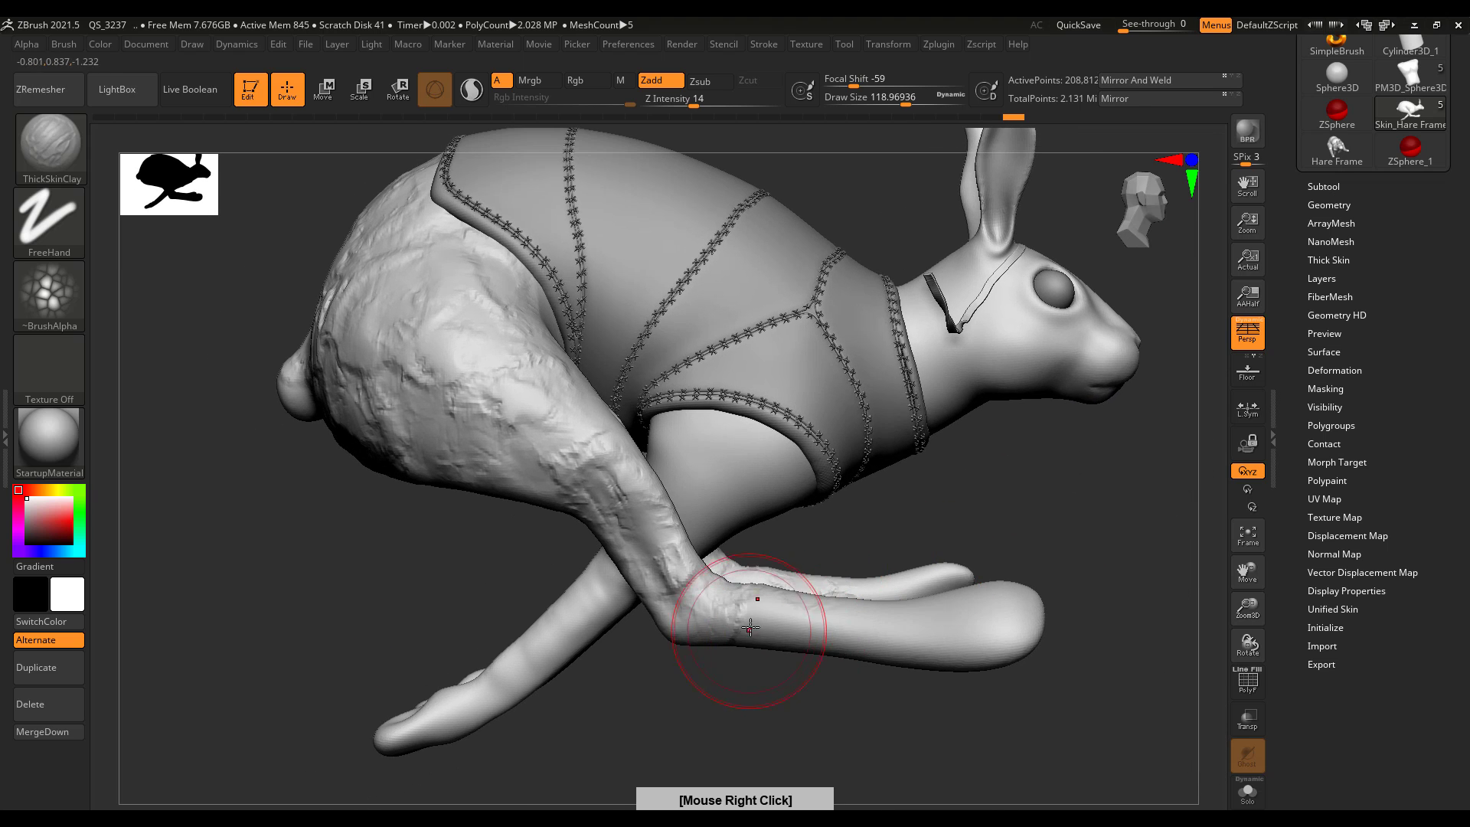
{"action": "left_click_drag", "start_coordinate": [748, 617], "coordinate": [807, 620]}
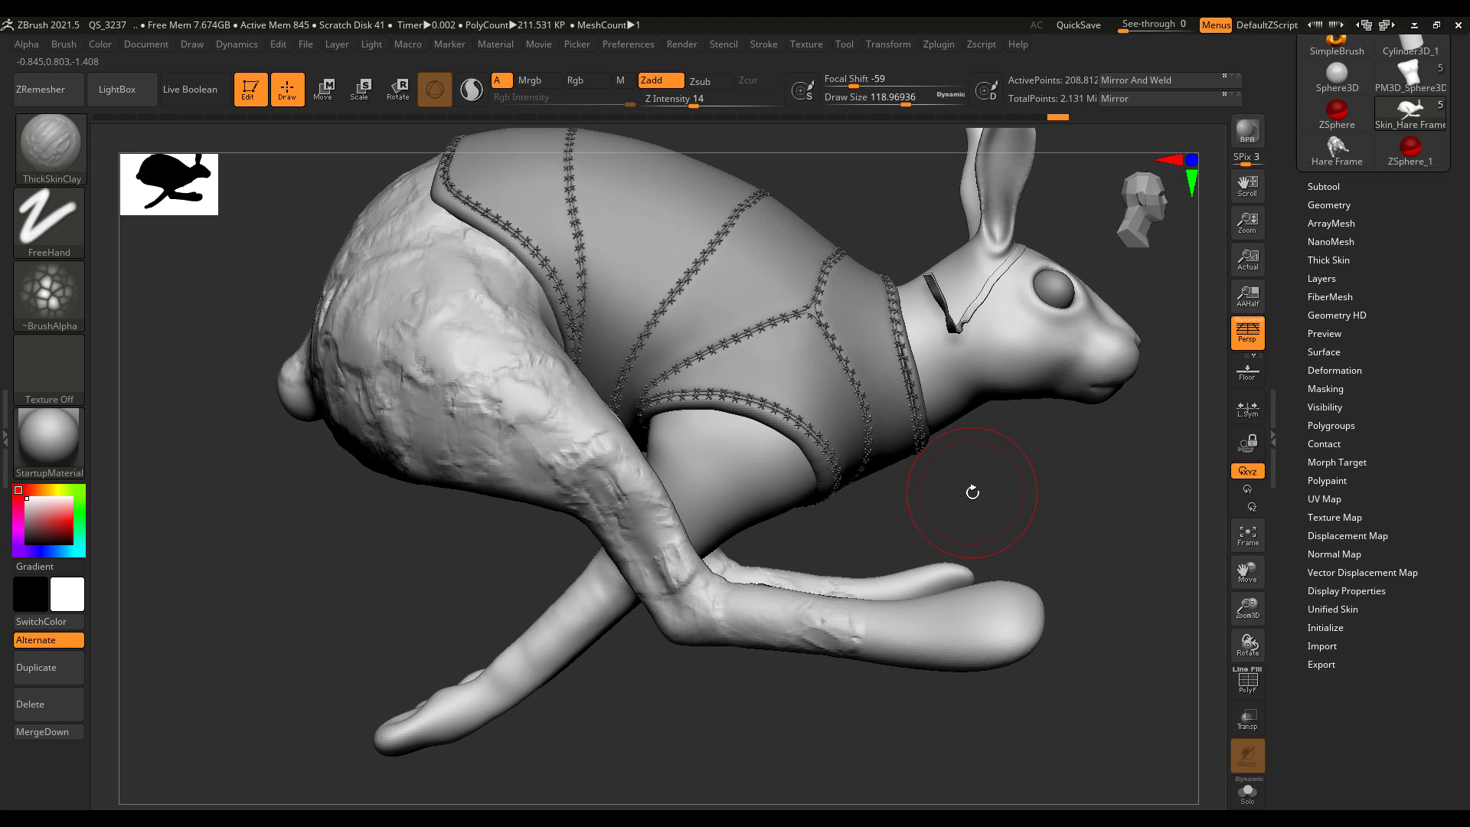
{"action": "key", "text": "s"}
{"action": "left_click_drag", "start_coordinate": [973, 491], "coordinate": [963, 497]}
{"action": "right_click_drag", "start_coordinate": [1022, 499], "coordinate": [908, 613]}
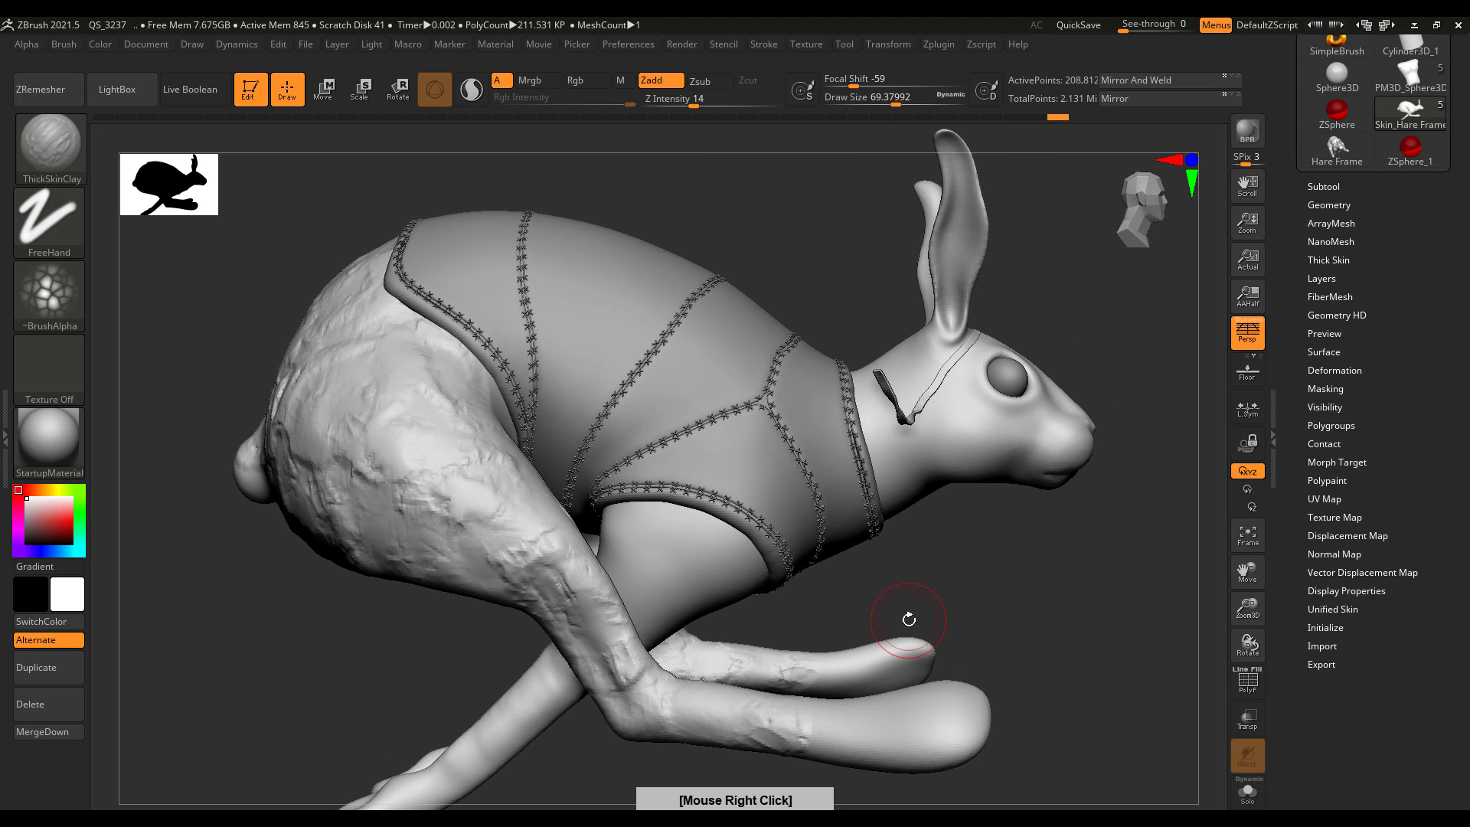
Apply a positive Contrast deformation to the hare to sharpen the sculpted skin relief.
{"action": "left_click", "coordinate": [1341, 371]}
{"action": "left_click_drag", "start_coordinate": [1284, 535], "coordinate": [1295, 416]}
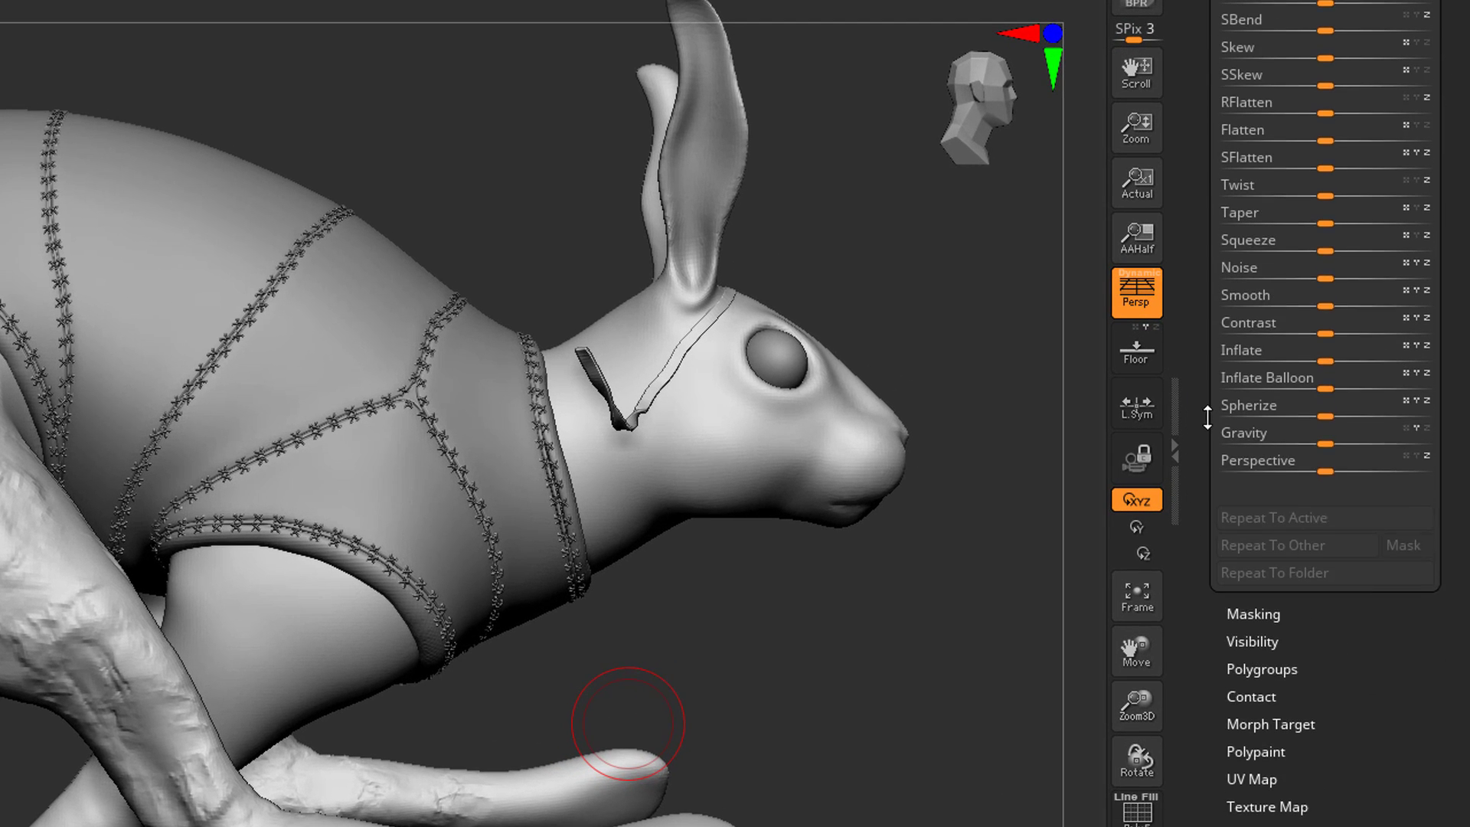
{"action": "scroll", "coordinate": [1207, 417], "scroll_direction": "up", "scroll_amount": 3}
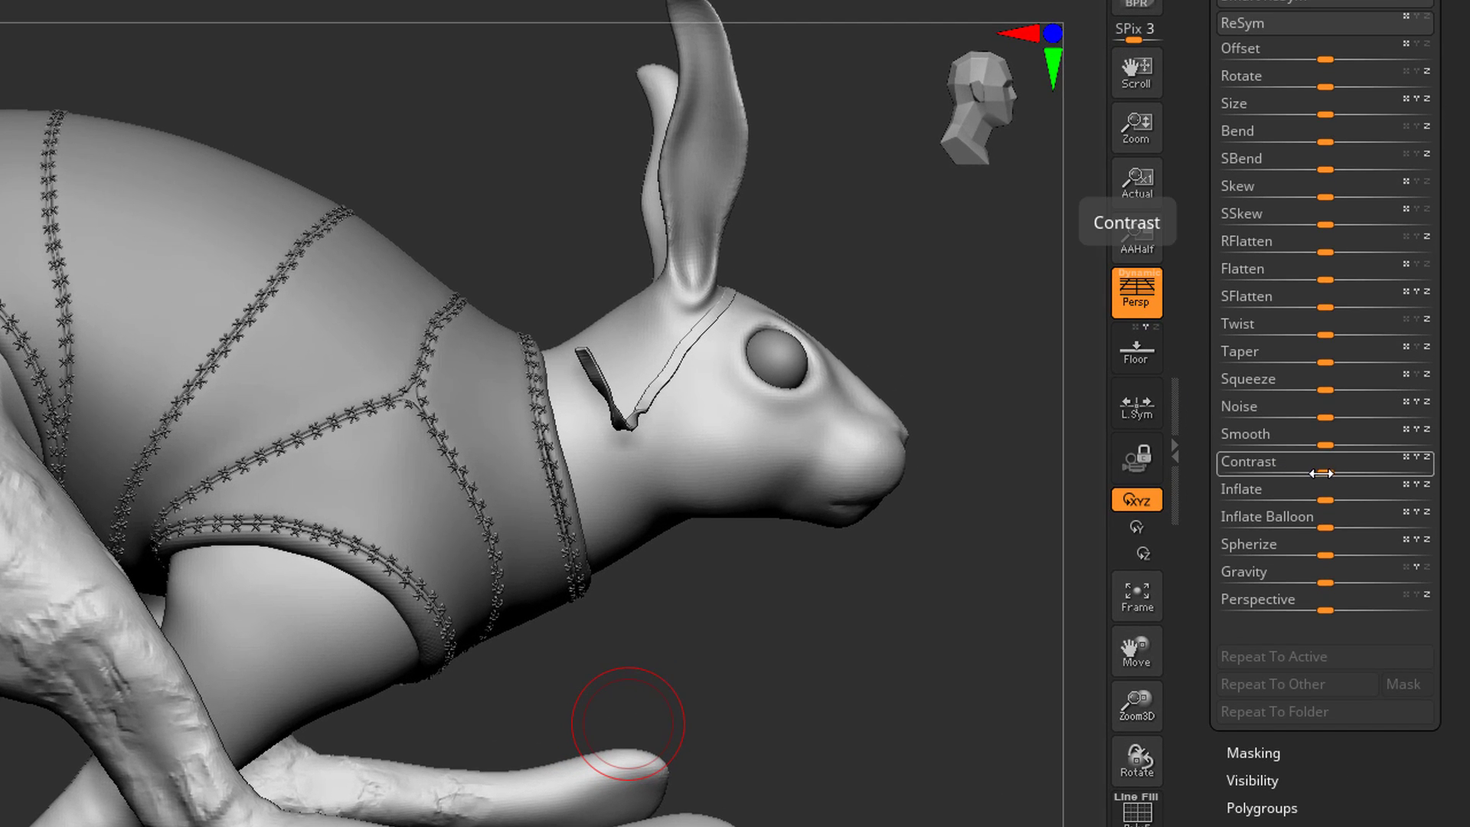
{"action": "left_click_drag", "start_coordinate": [1320, 473], "coordinate": [1383, 475]}
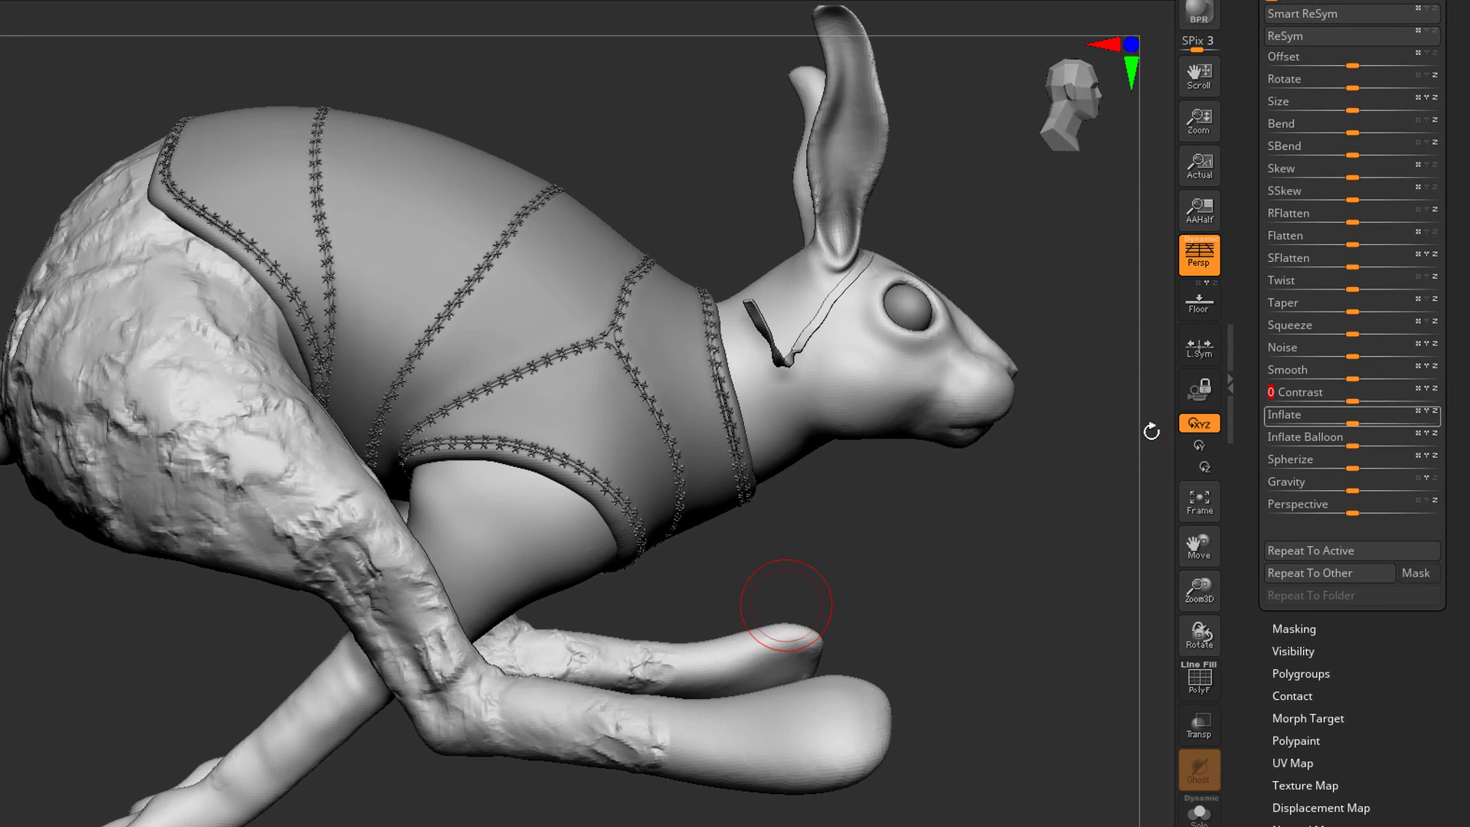
{"action": "right_click_drag", "start_coordinate": [722, 585], "coordinate": [256, 623]}
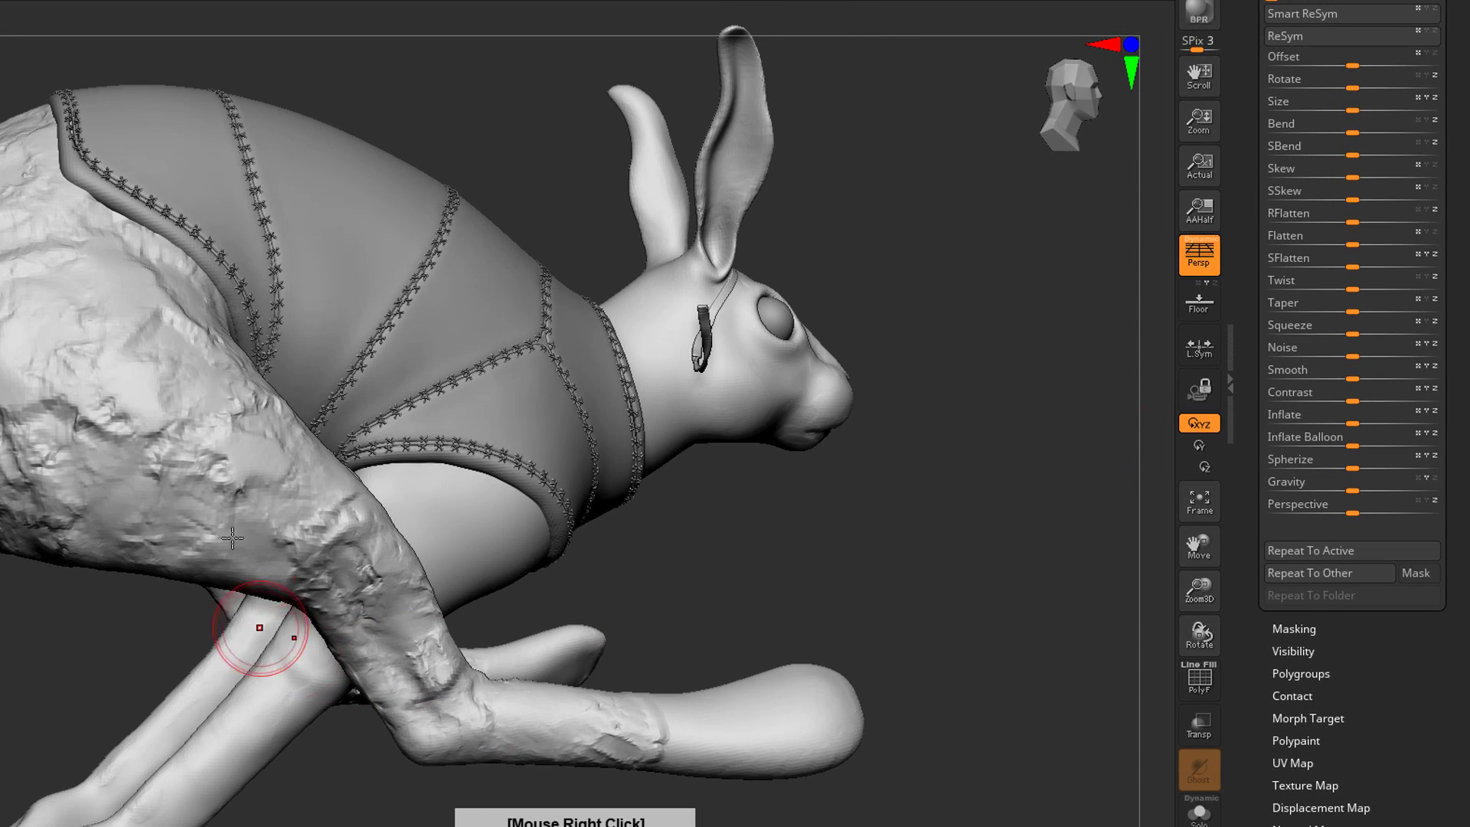
{"action": "right_click_drag", "start_coordinate": [875, 564], "coordinate": [1179, 444]}
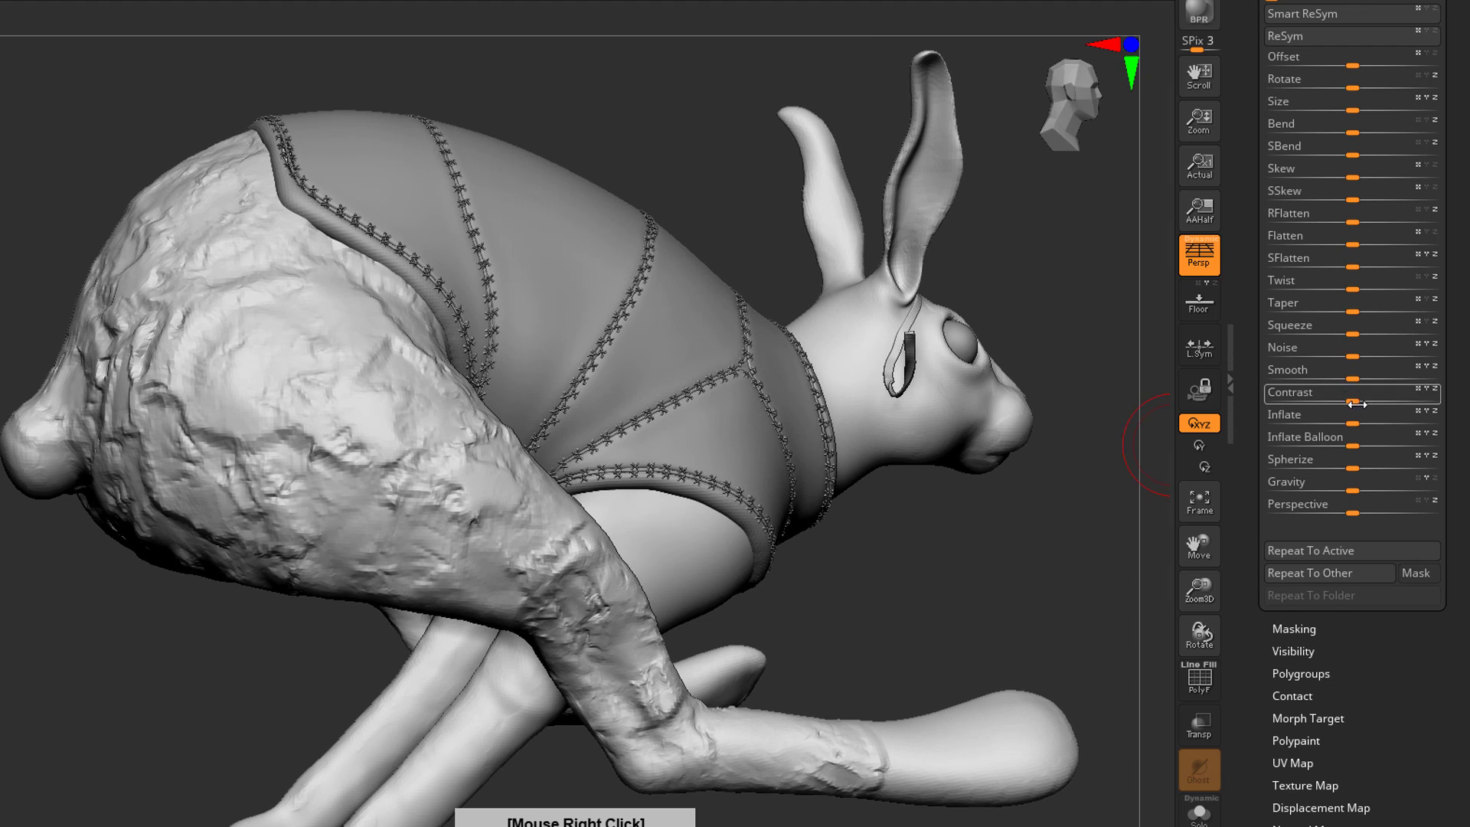
Apply negative Contrast deformation to soften the hare's sculpted skin relief, and undo the last change.
{"action": "mouse_move", "coordinate": [1355, 398]}
{"action": "left_mouse_down"}
{"action": "mouse_move", "coordinate": [1399, 400]}
{"action": "mouse_move", "coordinate": [1294, 406]}
{"action": "mouse_move", "coordinate": [1313, 402]}
{"action": "left_mouse_up"}
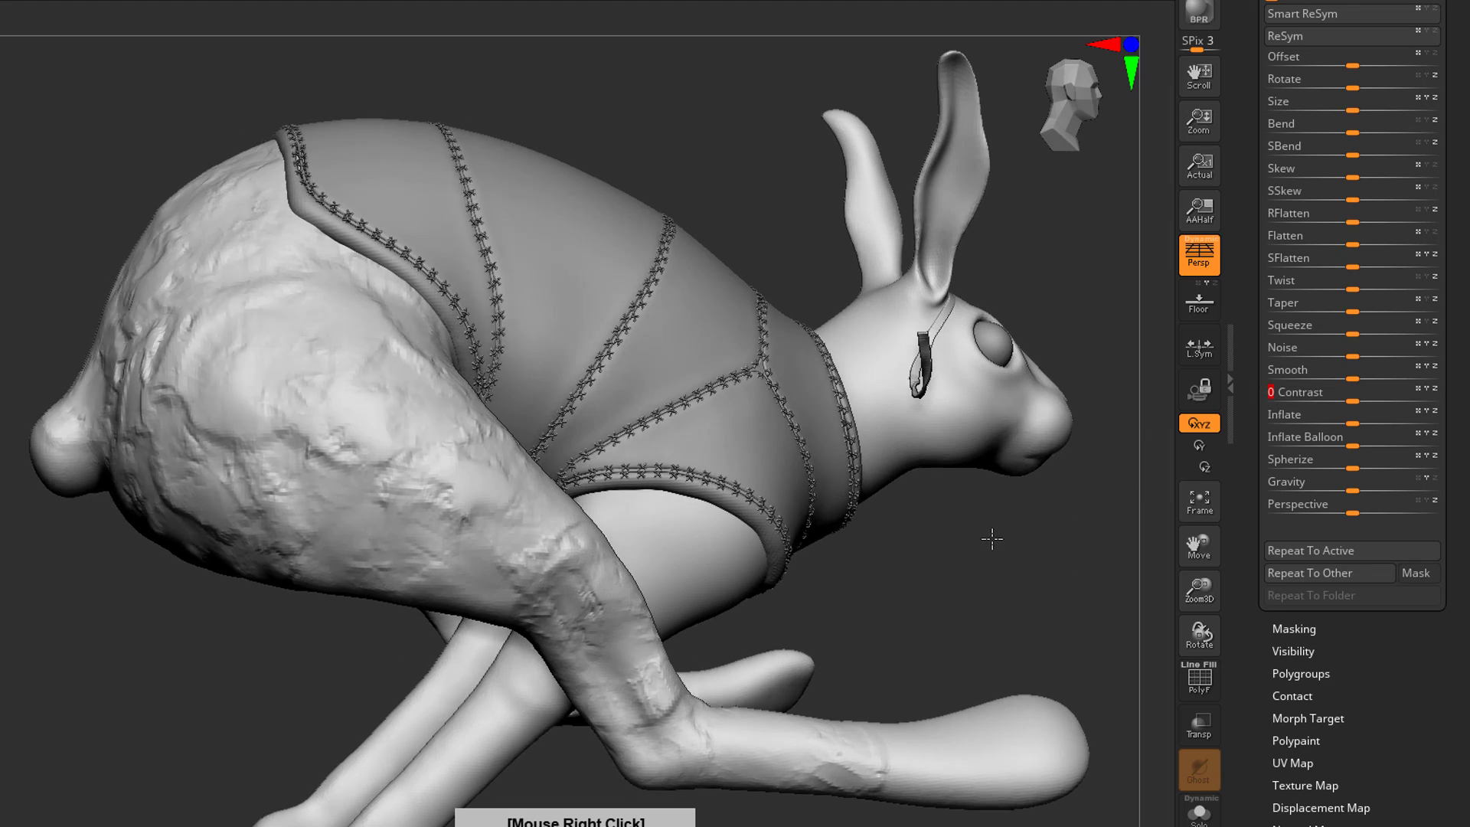
{"action": "right_click_drag", "start_coordinate": [991, 539], "coordinate": [1087, 475]}
{"action": "left_click_drag", "start_coordinate": [1348, 399], "coordinate": [1223, 423]}
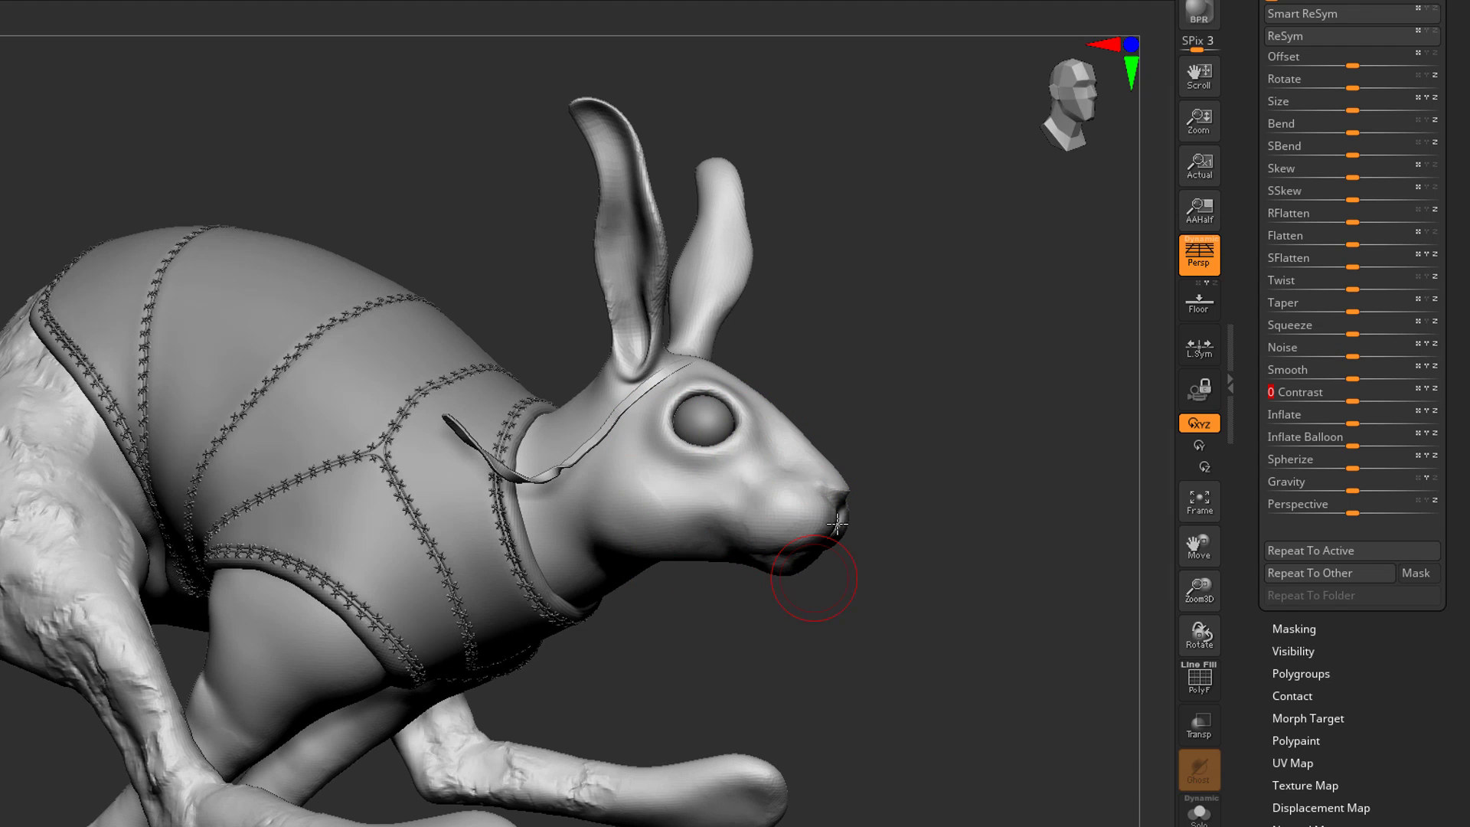
{"action": "key", "text": "ctrl+z"}
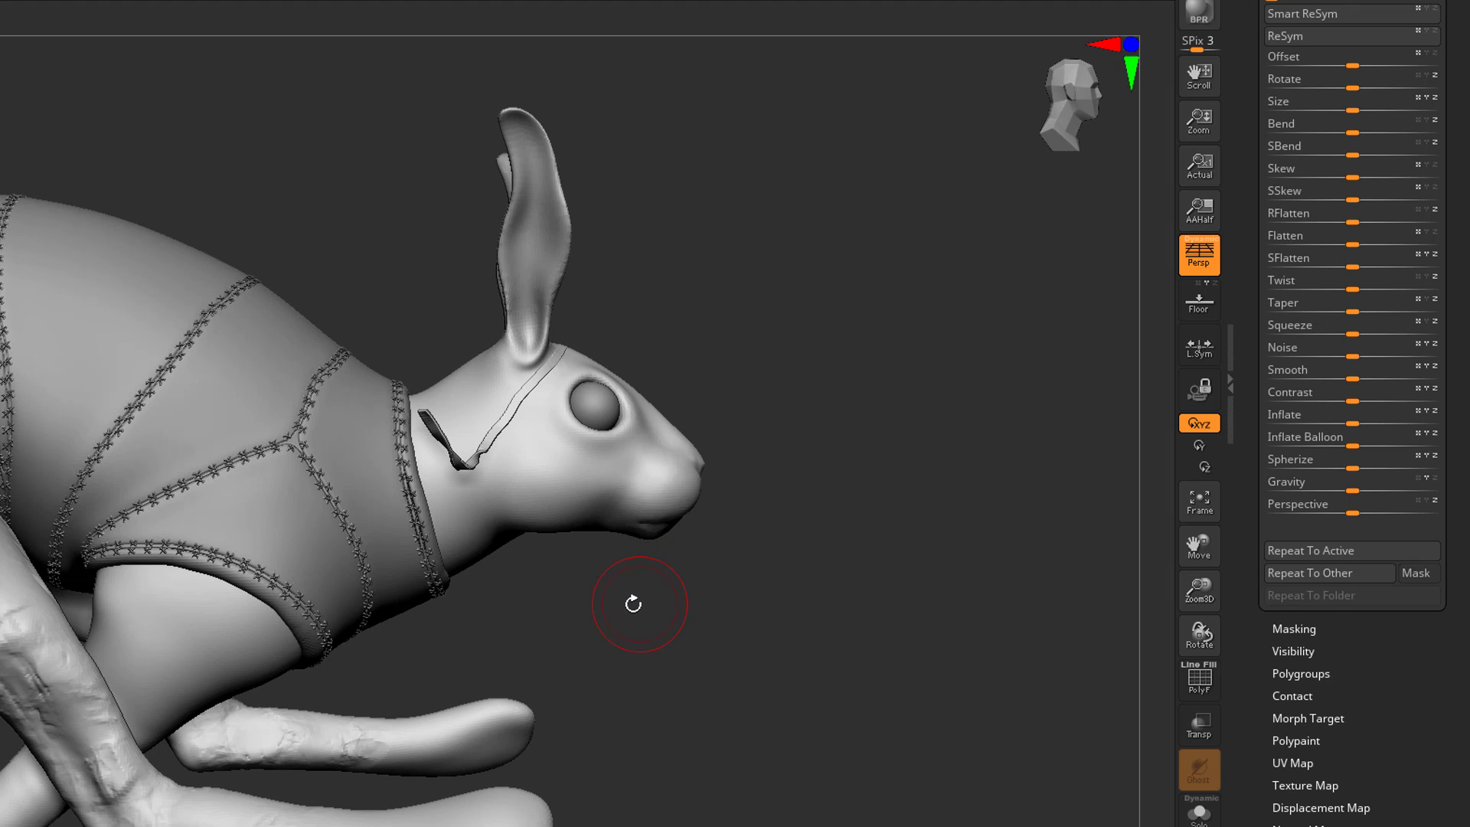
Switch the masking stroke to Lasso and mask the hare's head, leaving its hind legs unmasked.
{"action": "mouse_move", "coordinate": [633, 604]}
{"action": "left_mouse_down", "text": "ctrl"}
{"action": "mouse_move", "coordinate": [781, 374]}
{"action": "mouse_move", "coordinate": [810, 257]}
{"action": "left_mouse_up", "text": "ctrl"}
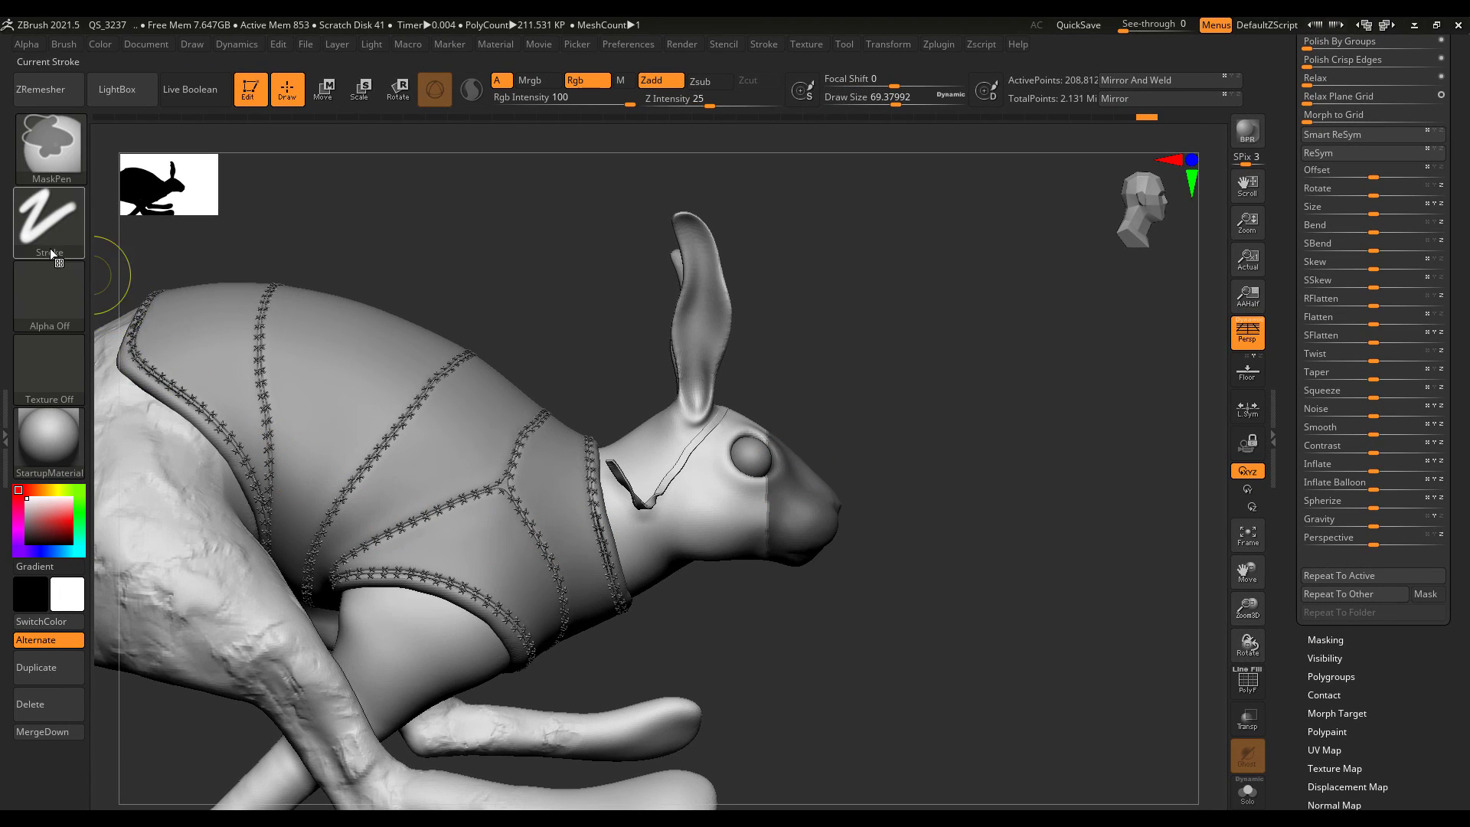
{"action": "left_click", "coordinate": [50, 254], "text": "ctrl"}
{"action": "left_click", "coordinate": [295, 281], "text": "ctrl"}
{"action": "left_click_drag", "start_coordinate": [949, 448], "coordinate": [984, 557], "text": "ctrl"}
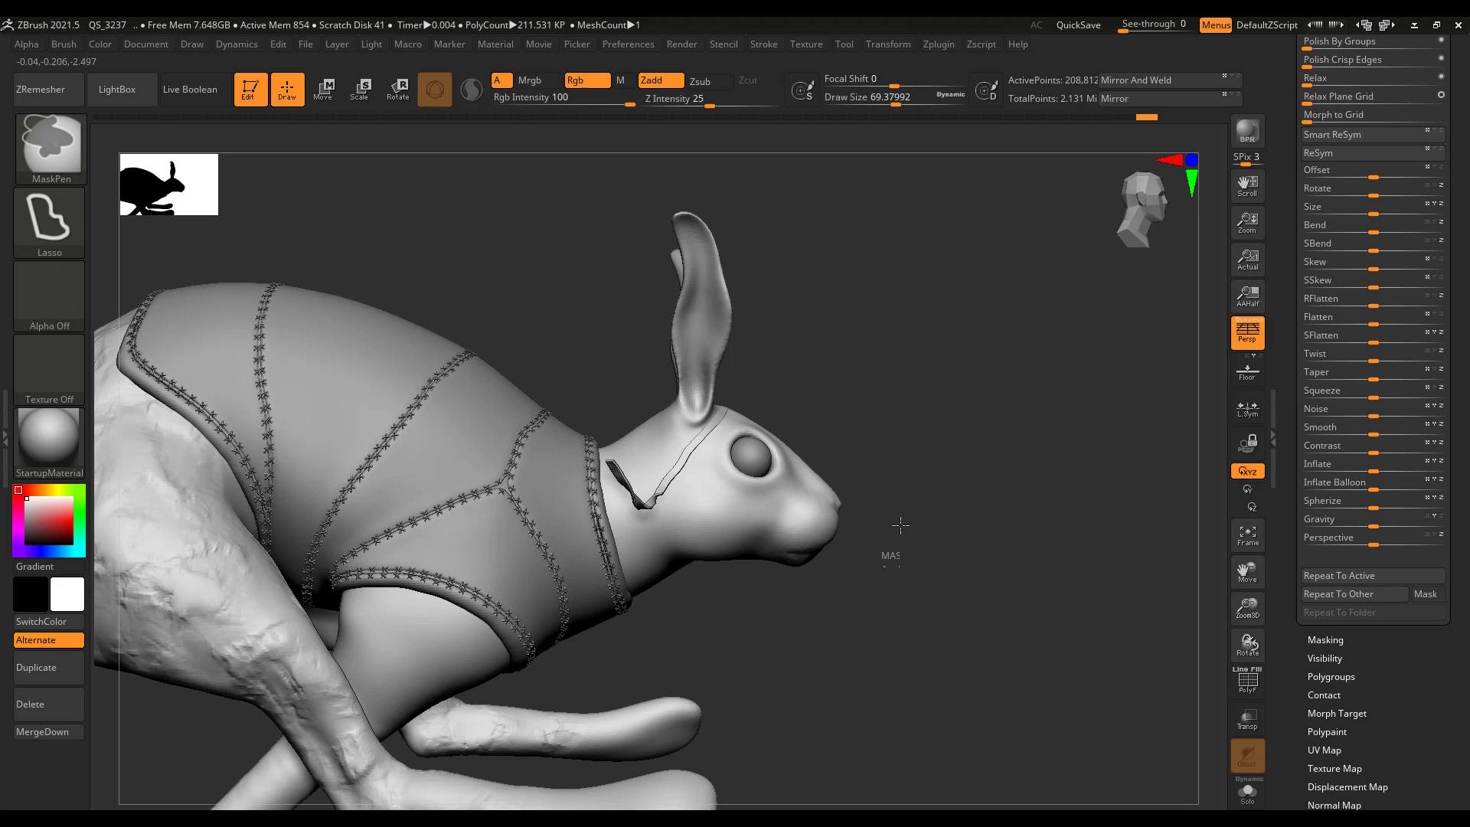
{"action": "mouse_move", "coordinate": [900, 525]}
{"action": "left_mouse_down", "text": "ctrl"}
{"action": "mouse_move", "coordinate": [623, 206]}
{"action": "mouse_move", "coordinate": [633, 426]}
{"action": "mouse_move", "coordinate": [955, 584]}
{"action": "left_mouse_up", "text": "ctrl"}
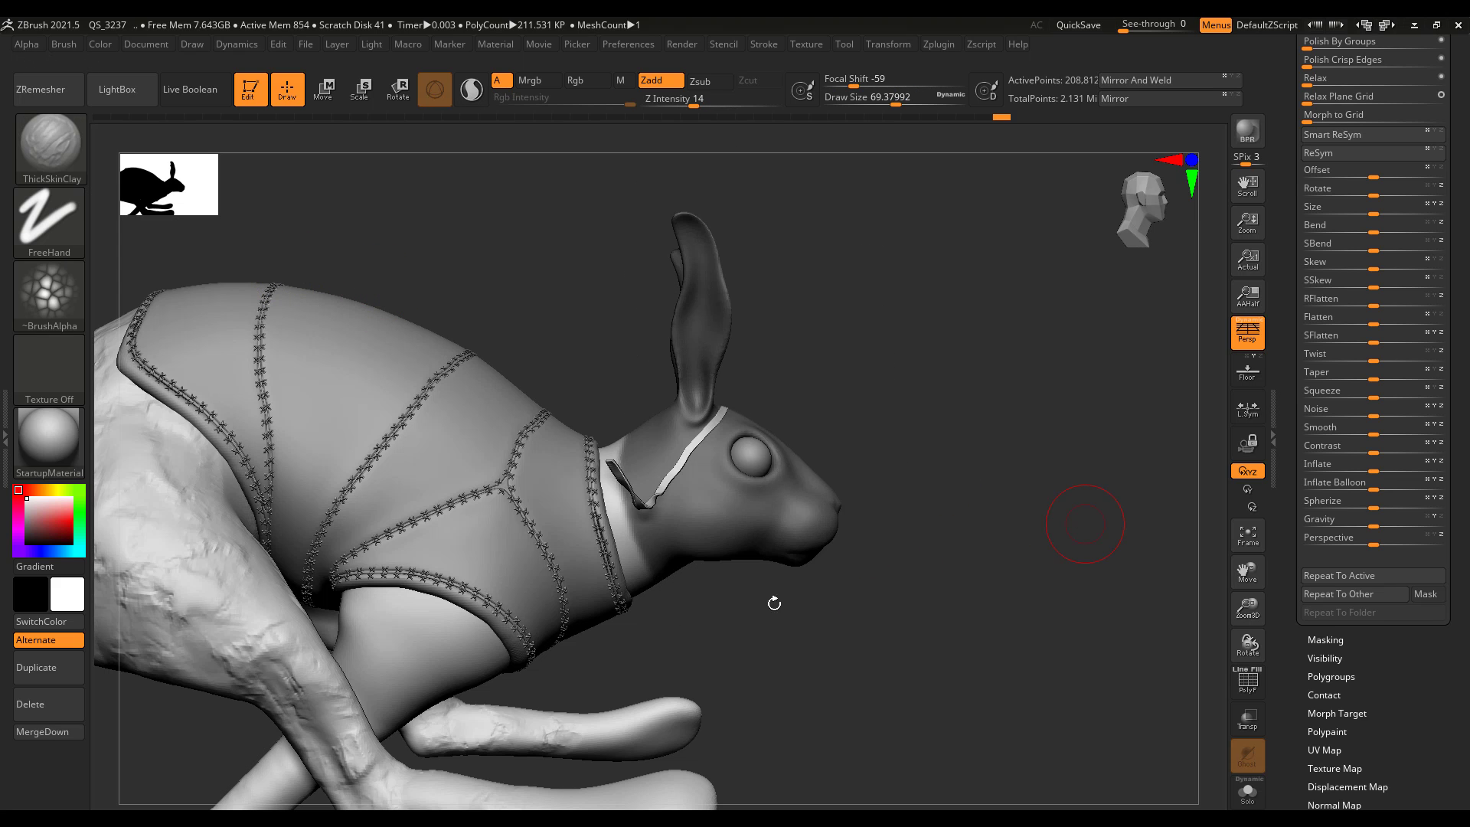
Apply a positive Contrast deformation to sharpen the skin relief on the hare's unmasked hindquarters.
{"action": "right_click_drag", "start_coordinate": [774, 603], "coordinate": [1026, 582]}
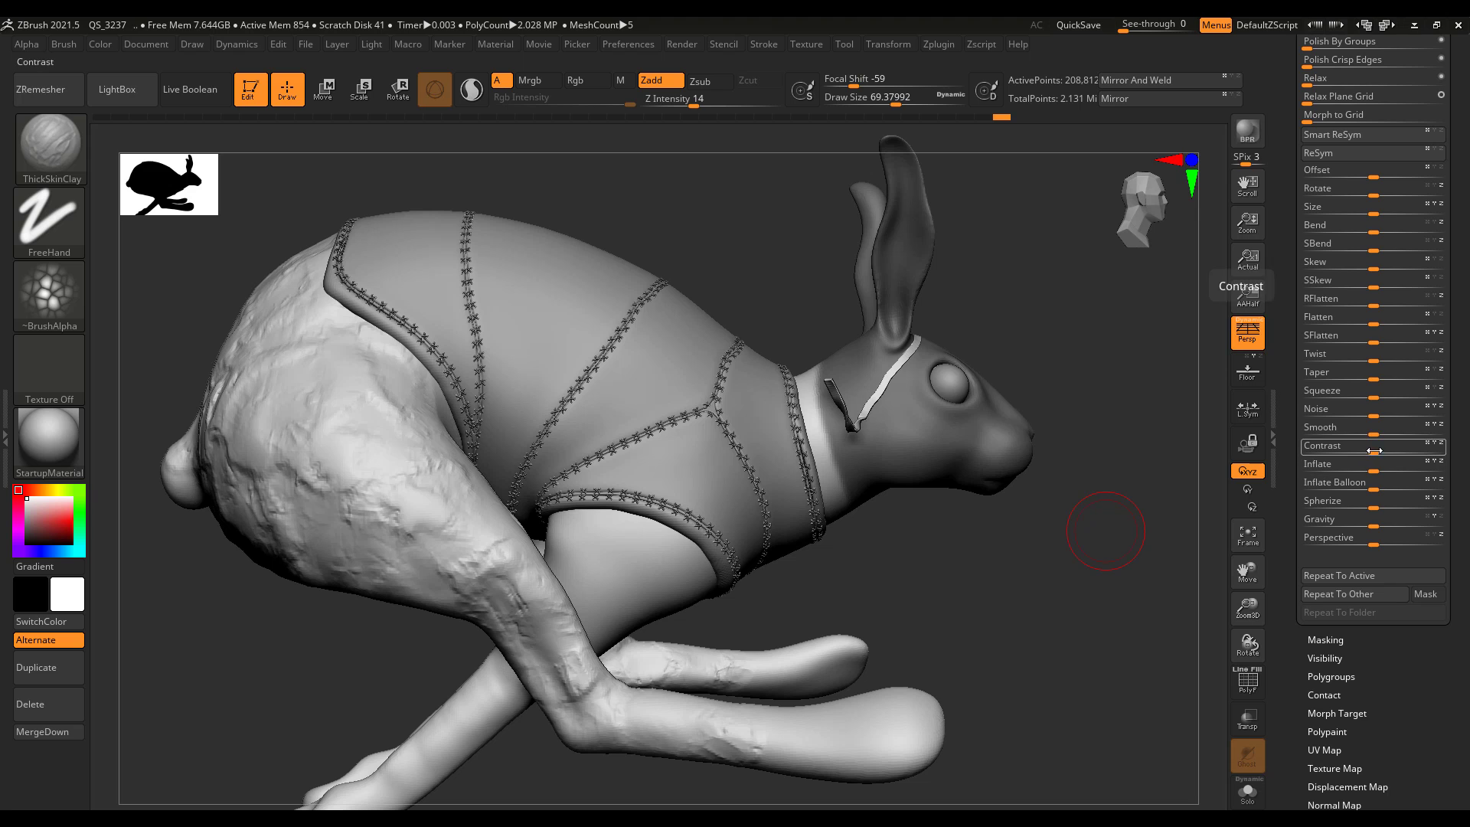
{"action": "mouse_move", "coordinate": [1392, 453]}
{"action": "left_mouse_down"}
{"action": "mouse_move", "coordinate": [1420, 454]}
{"action": "mouse_move", "coordinate": [1389, 454]}
{"action": "left_mouse_up"}
{"action": "right_click_drag", "start_coordinate": [823, 594], "coordinate": [889, 600]}
{"action": "right_click_drag", "start_coordinate": [924, 658], "coordinate": [929, 539], "text": "alt"}
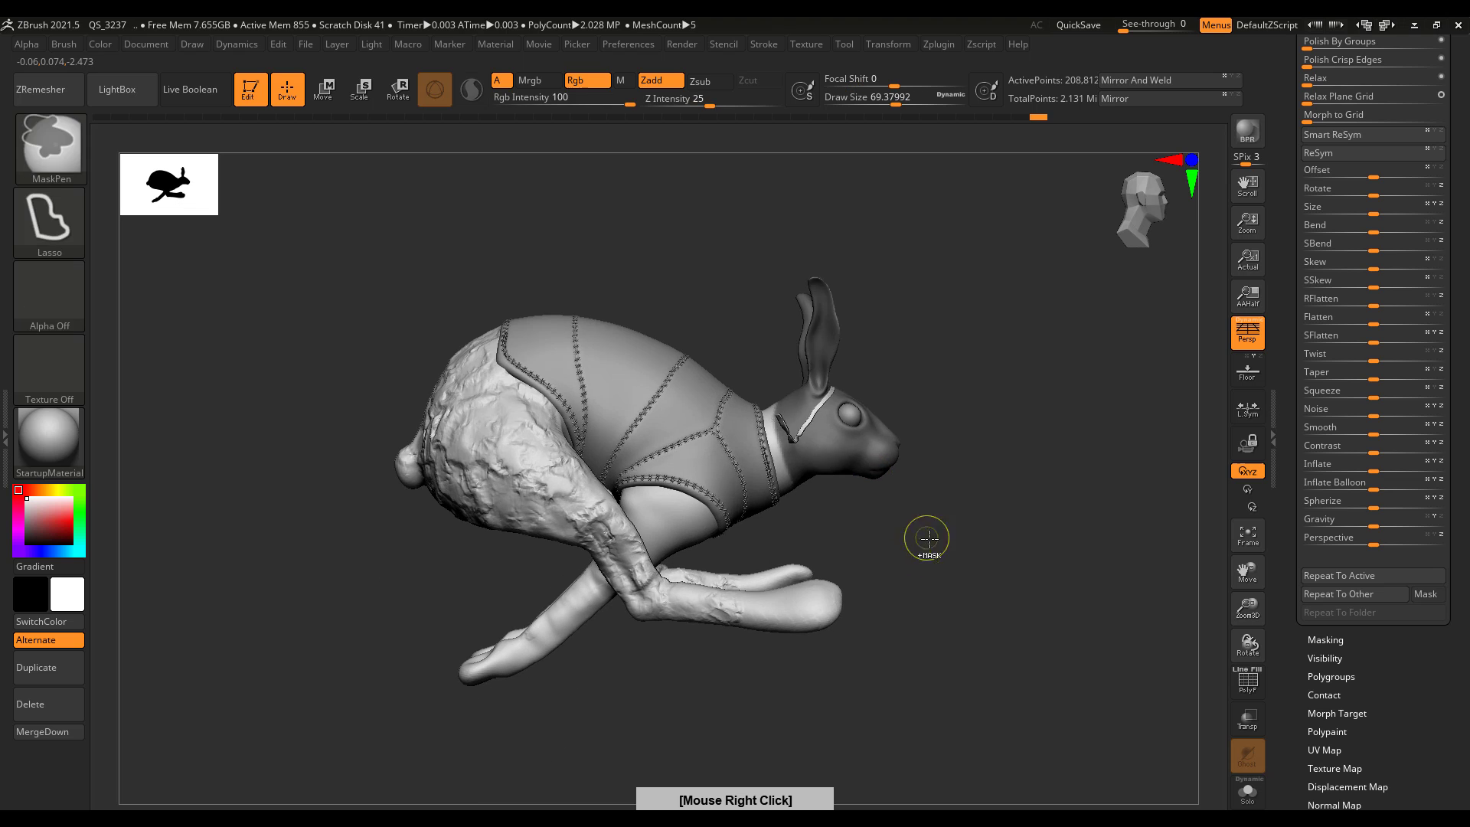
{"action": "mouse_move", "coordinate": [962, 614]}
{"action": "right_mouse_down"}
{"action": "mouse_move", "coordinate": [978, 643]}
{"action": "mouse_move", "coordinate": [999, 582]}
{"action": "mouse_move", "coordinate": [984, 594]}
{"action": "right_mouse_up"}
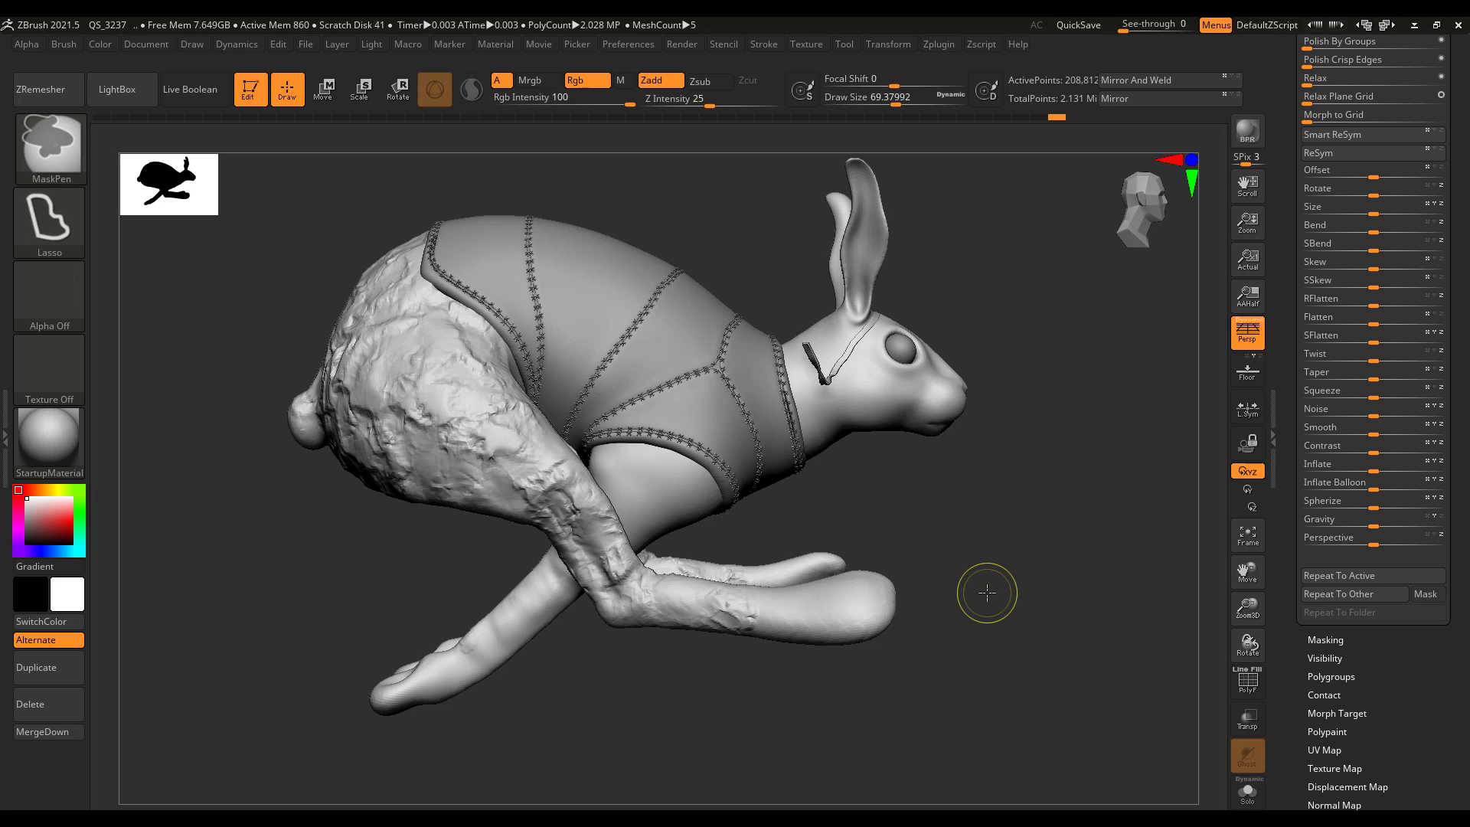
Undo the Contrast deformation on the hare's hindquarters.
{"action": "key", "text": "ctrl+h"}
{"action": "key", "text": "ctrl+z"}
{"action": "key", "text": "ctrl+z"}
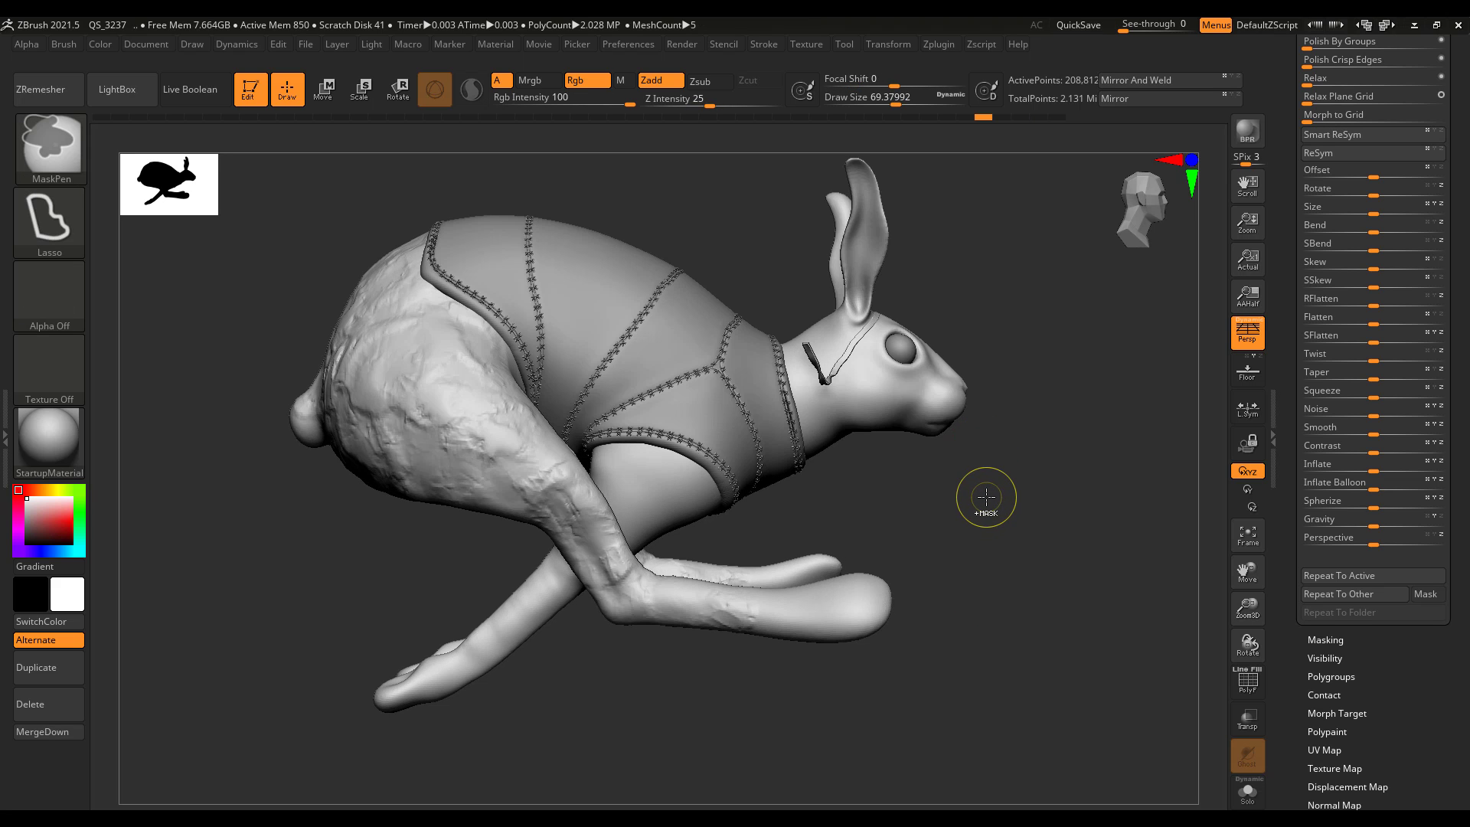
Assign the Smooth brush as the smoothing brush and enlarge the draw size to about 123.66.
{"action": "mouse_move", "coordinate": [972, 518]}
{"action": "right_mouse_down"}
{"action": "mouse_move", "coordinate": [968, 535]}
{"action": "mouse_move", "coordinate": [1082, 516]}
{"action": "right_mouse_up"}
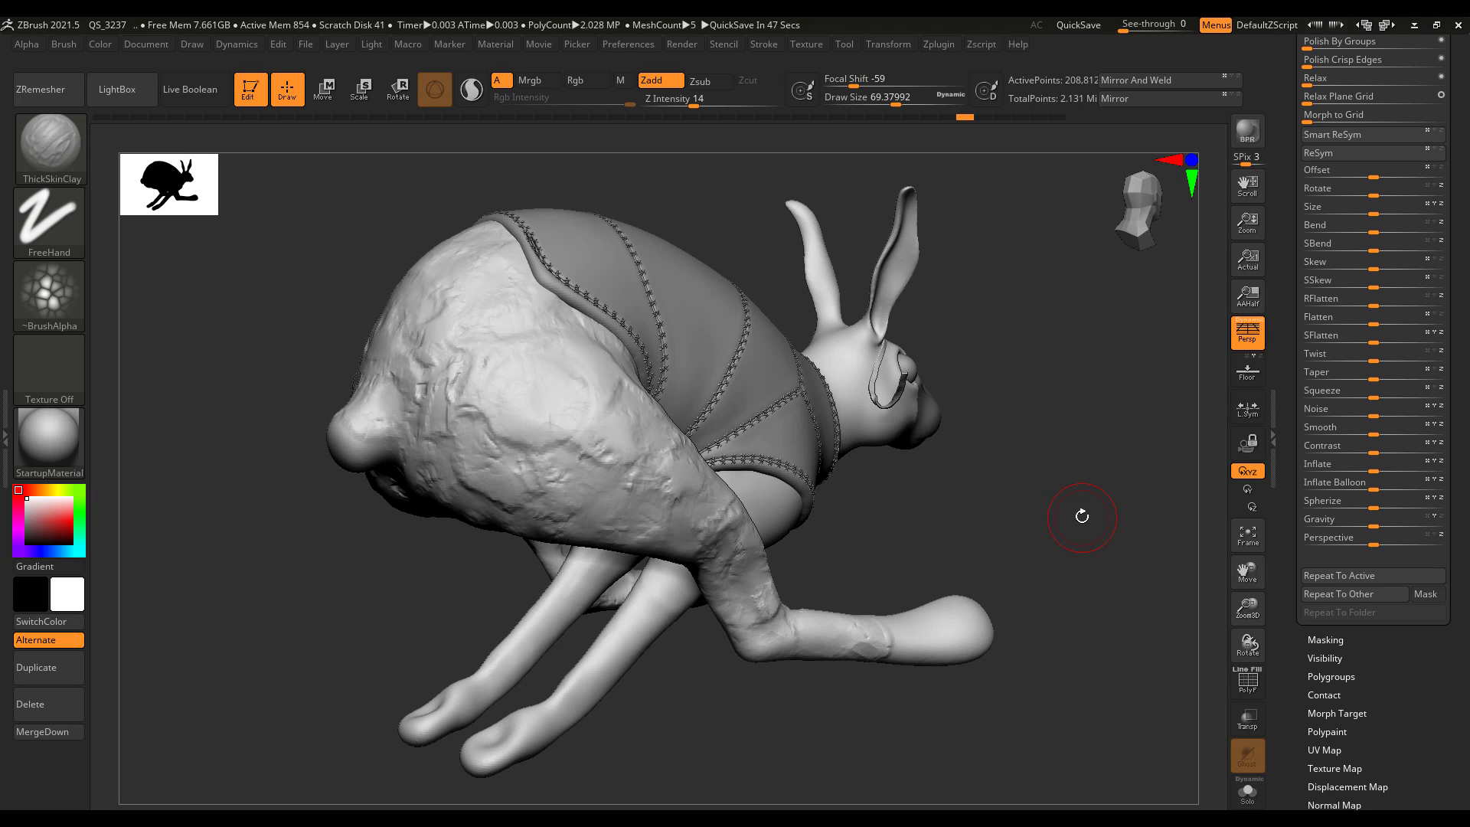
{"action": "key", "text": "b"}
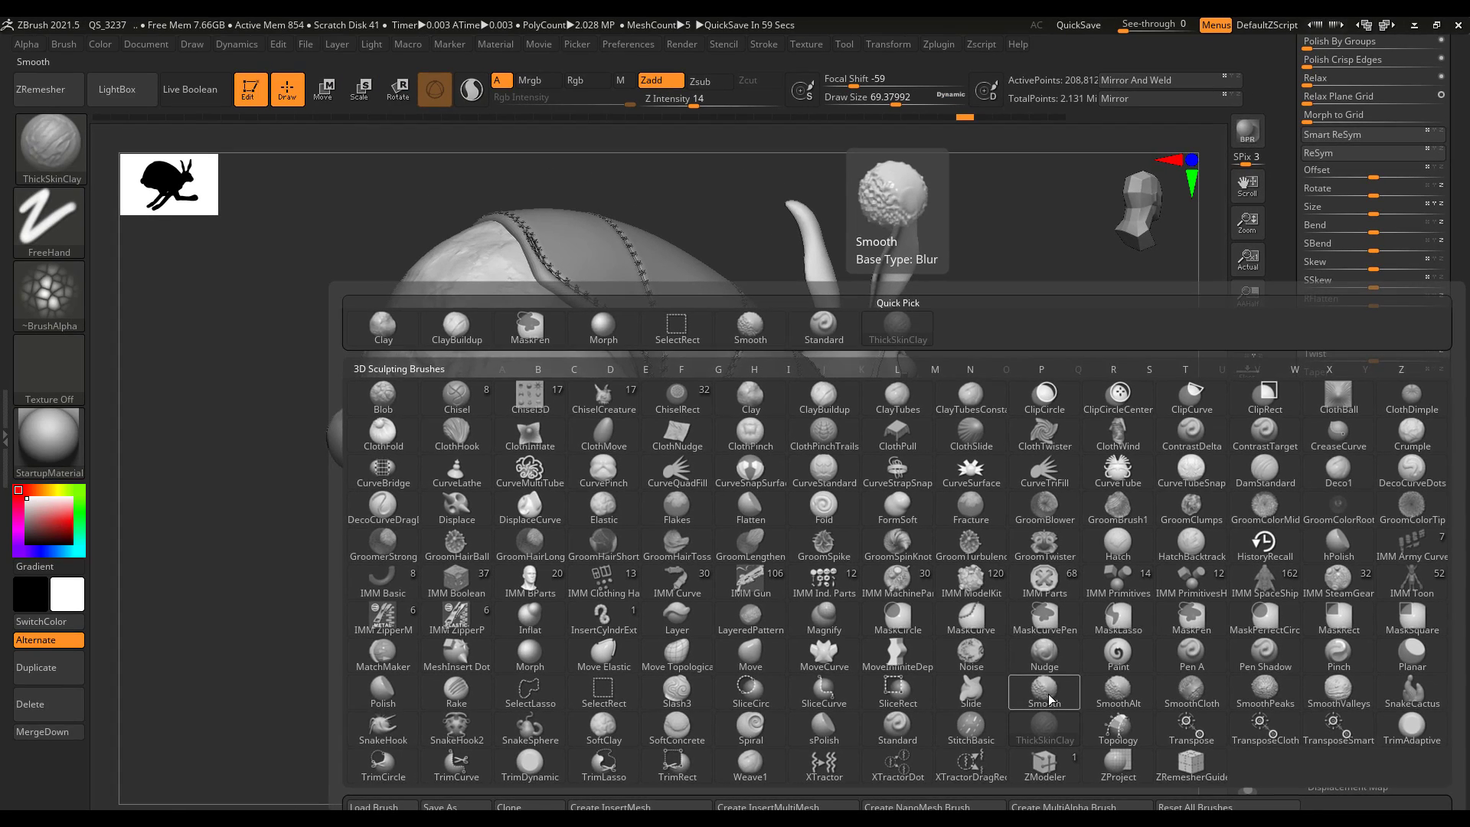
{"action": "left_click", "coordinate": [913, 620]}
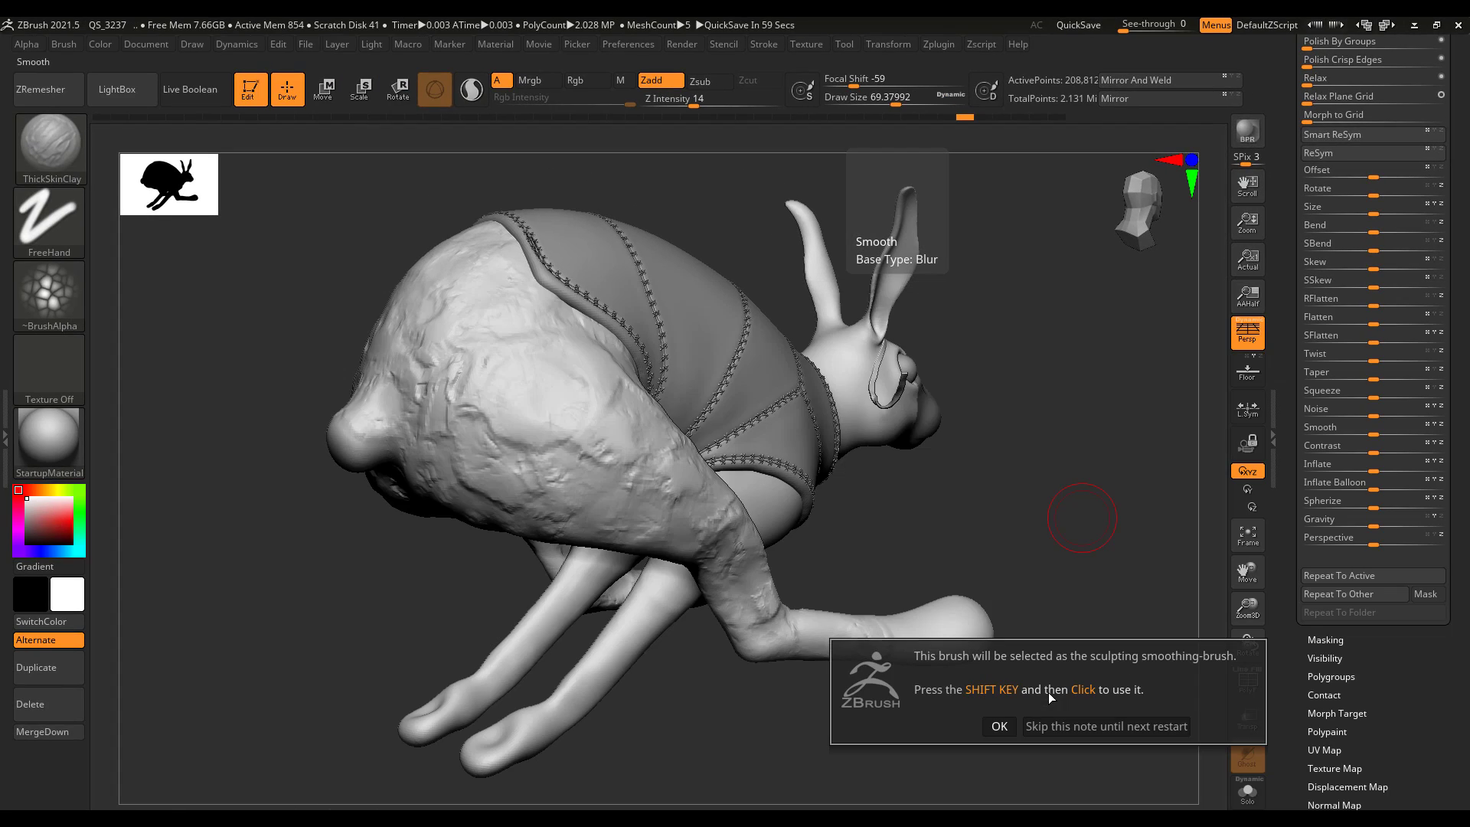
{"action": "left_click", "coordinate": [999, 726]}
{"action": "mouse_move", "coordinate": [961, 505]}
{"action": "right_mouse_down"}
{"action": "mouse_move", "coordinate": [960, 526]}
{"action": "mouse_move", "coordinate": [1002, 467]}
{"action": "mouse_move", "coordinate": [1056, 568]}
{"action": "right_mouse_up"}
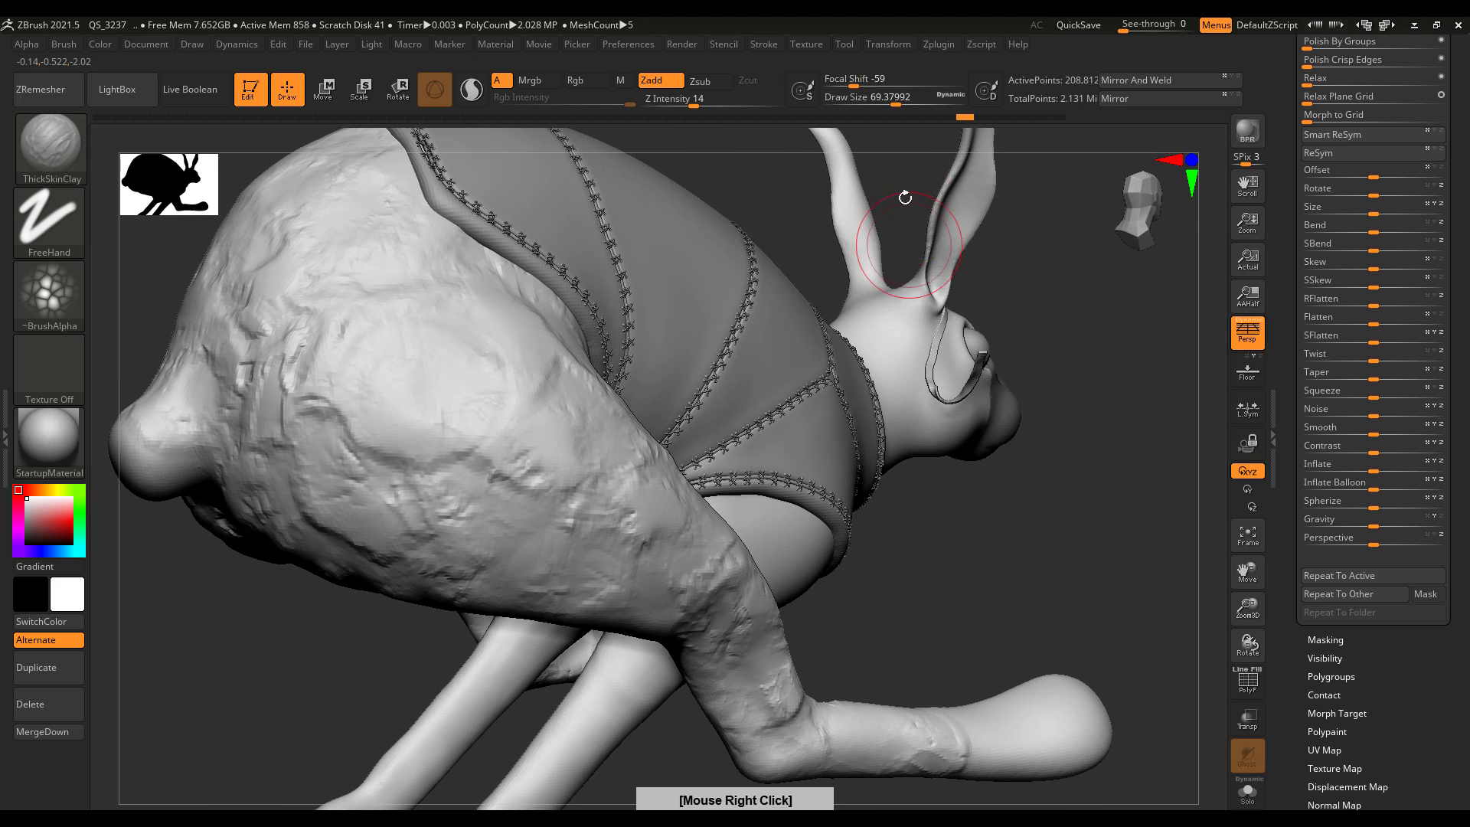
{"action": "left_click_drag", "start_coordinate": [864, 84], "coordinate": [896, 104]}
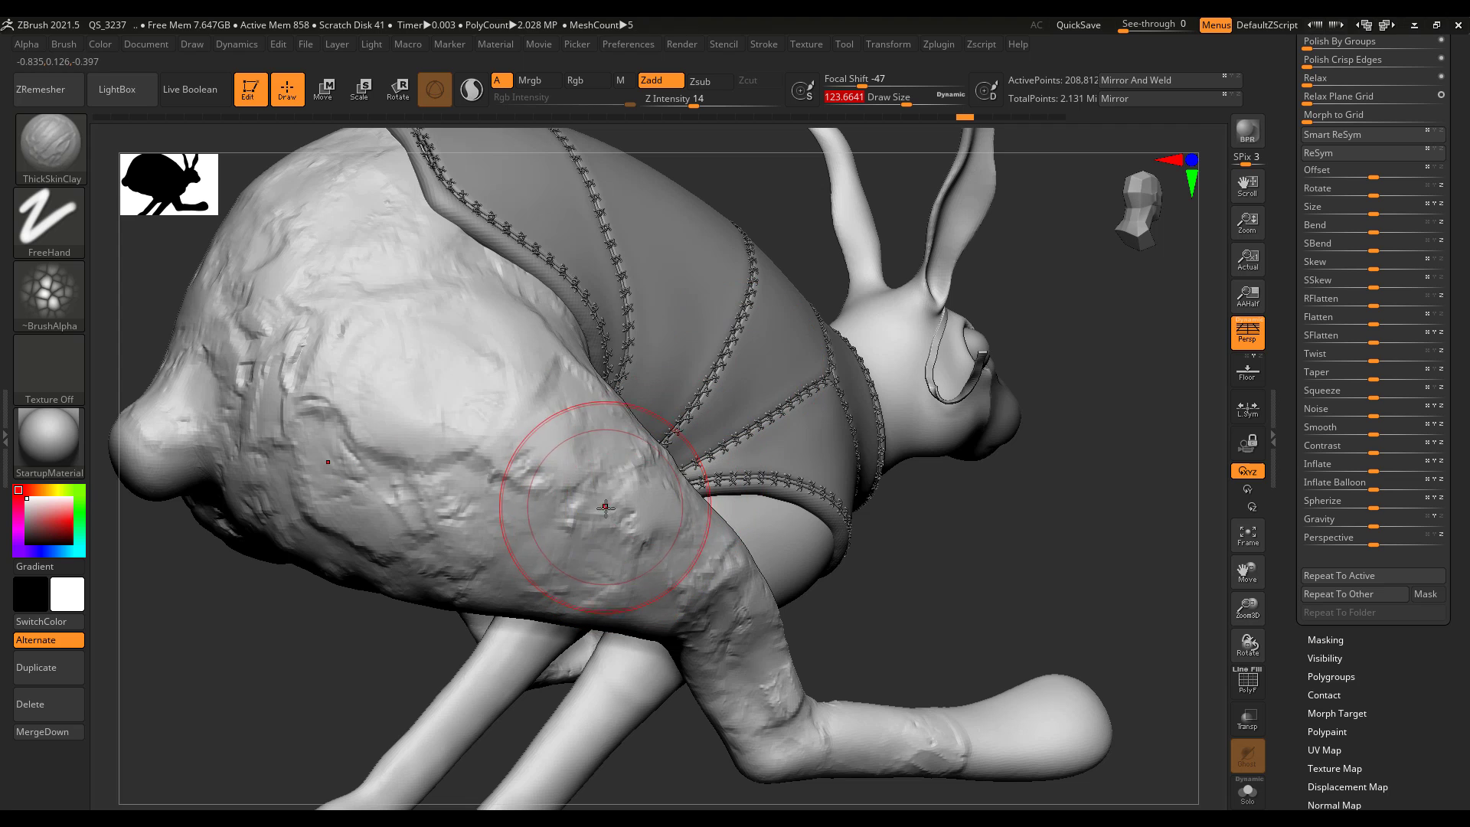
Smooth away the skin texture from the hare's thigh down to the hind foot, and expand the Thick Skin settings.
{"action": "mouse_move", "coordinate": [604, 506]}
{"action": "left_mouse_down", "text": "shift"}
{"action": "mouse_move", "coordinate": [584, 484]}
{"action": "mouse_move", "coordinate": [613, 517]}
{"action": "mouse_move", "coordinate": [578, 433]}
{"action": "left_mouse_up", "text": "shift"}
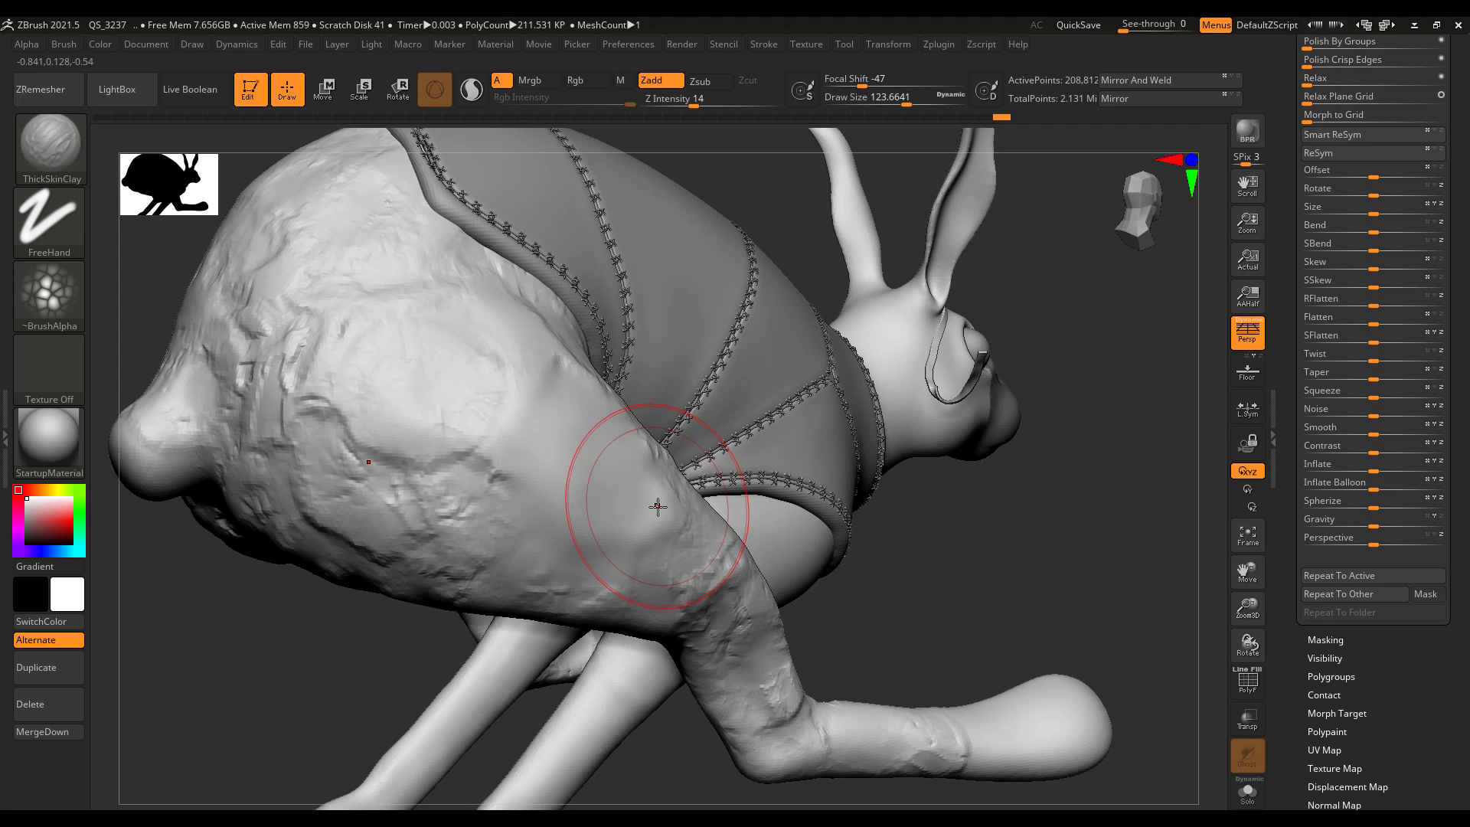
{"action": "left_click_drag", "start_coordinate": [1292, 92], "coordinate": [1295, 268]}
{"action": "left_click", "coordinate": [1334, 348]}
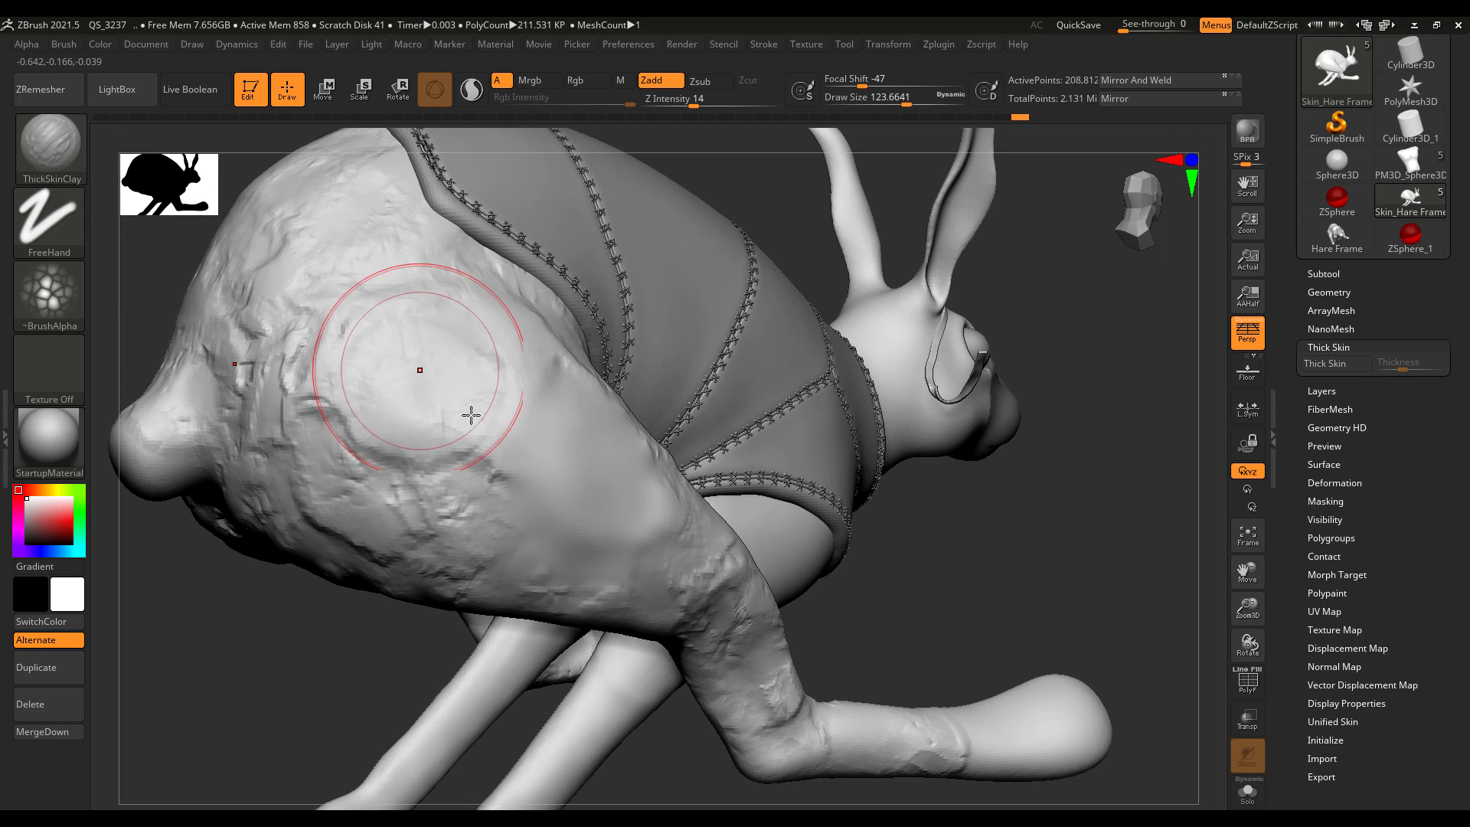
{"action": "key", "text": "shift"}
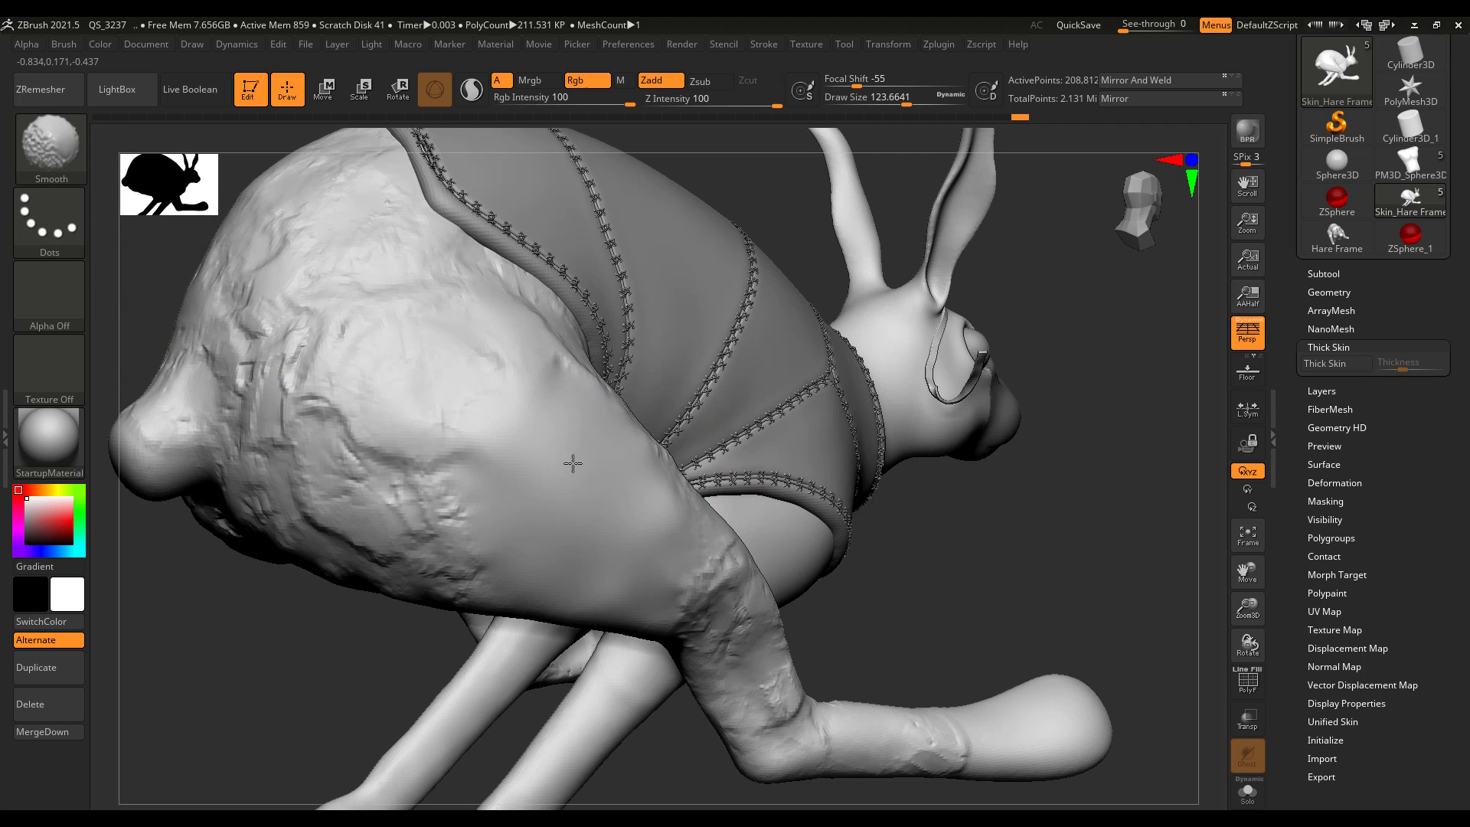
{"action": "mouse_move", "coordinate": [653, 524]}
{"action": "left_mouse_down", "text": "shift"}
{"action": "mouse_move", "coordinate": [788, 735]}
{"action": "mouse_move", "coordinate": [682, 674]}
{"action": "mouse_move", "coordinate": [766, 737]}
{"action": "mouse_move", "coordinate": [804, 742]}
{"action": "mouse_move", "coordinate": [794, 712]}
{"action": "mouse_move", "coordinate": [909, 742]}
{"action": "mouse_move", "coordinate": [828, 725]}
{"action": "left_mouse_up", "text": "shift"}
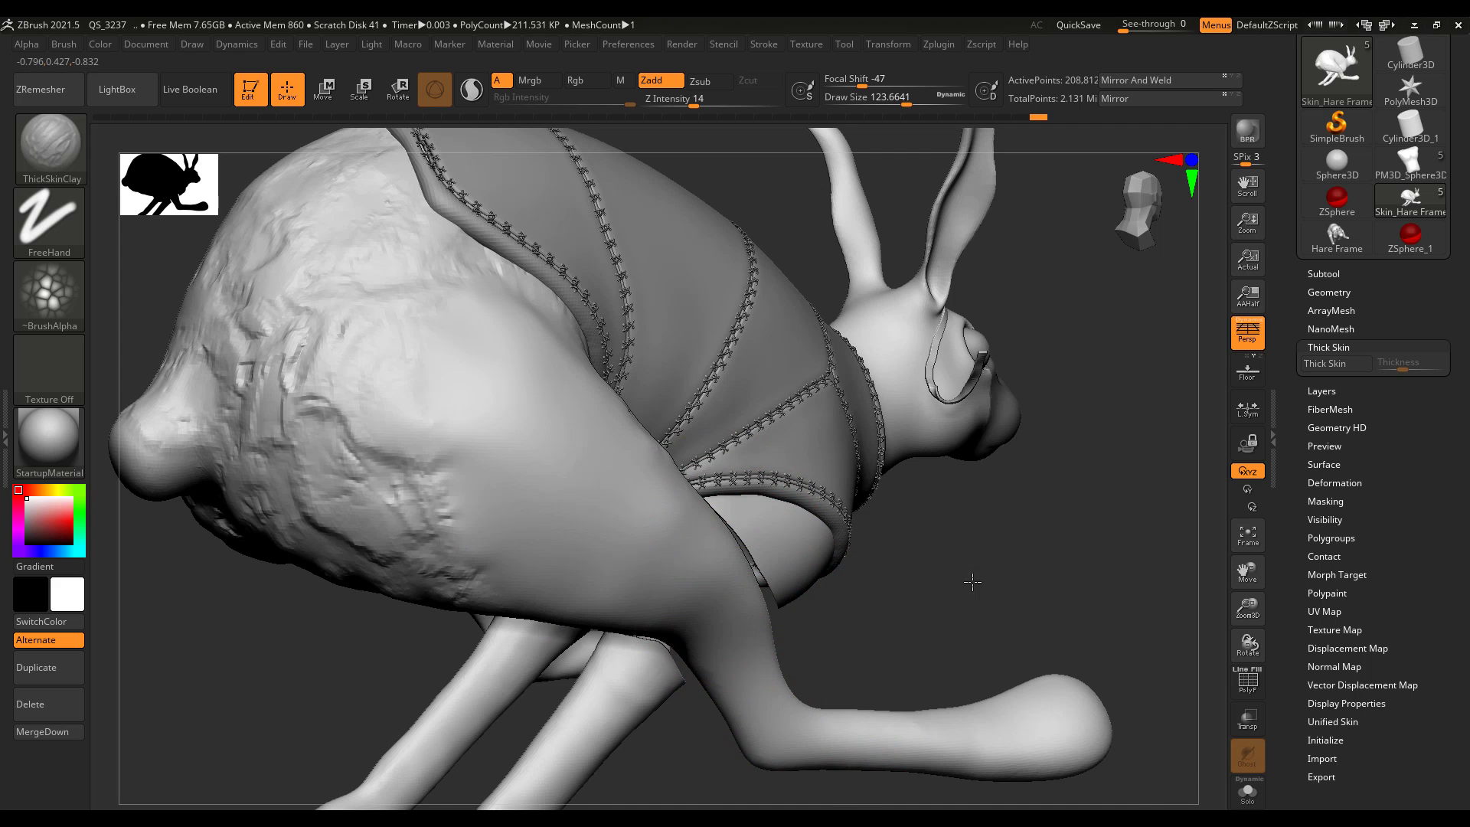
{"action": "left_click_drag", "start_coordinate": [968, 584], "coordinate": [986, 553]}
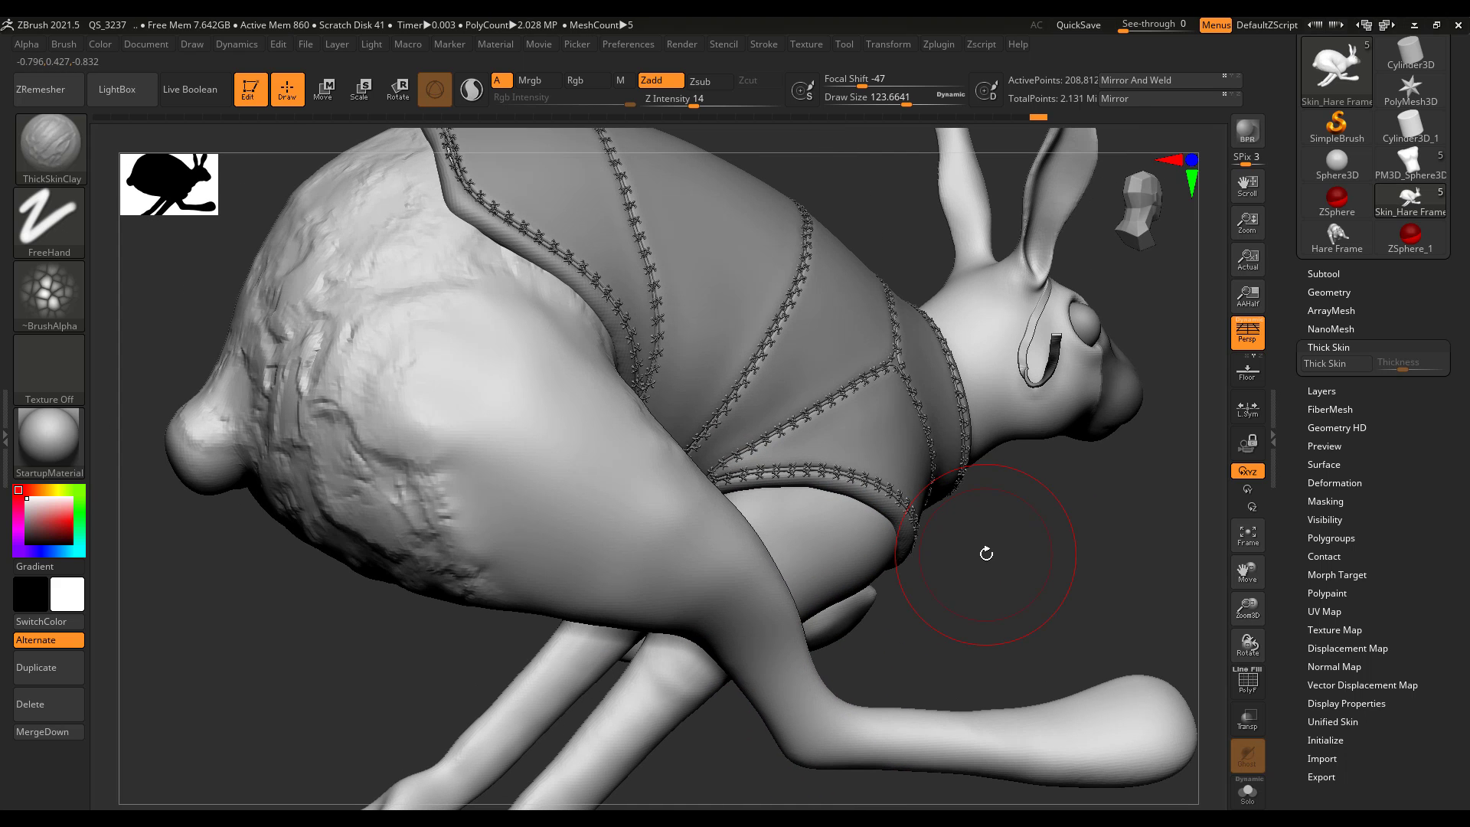
Undo the smoothing strokes on the hare's thigh and lower hind leg.
{"action": "key", "text": "ctrl"}
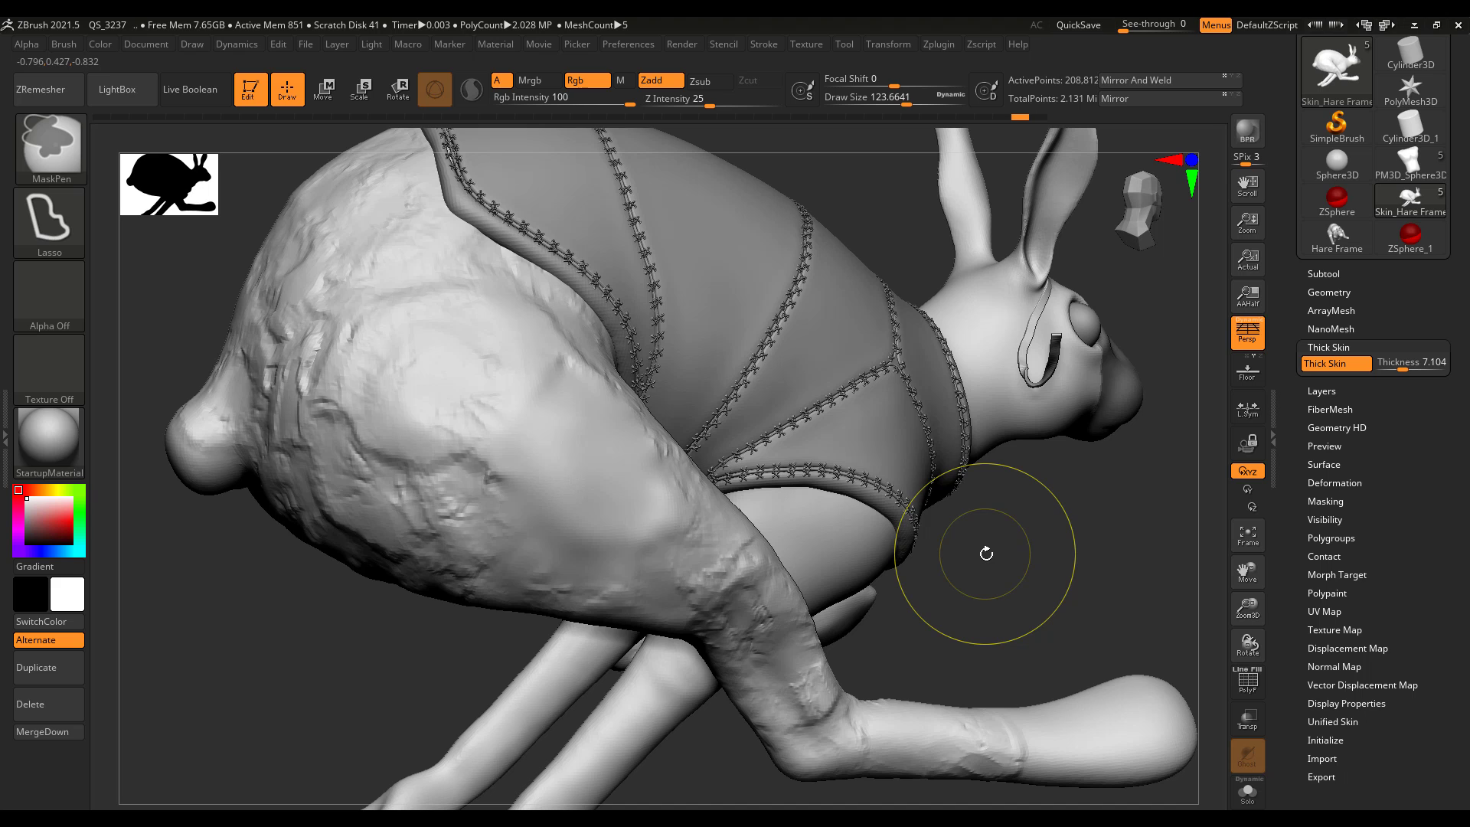
{"action": "key", "text": "ctrl+z"}
{"action": "key", "text": "ctrl+z"}
Assign the SmoothAlt brush as the smoothing brush.
{"action": "mouse_move", "coordinate": [1002, 569]}
{"action": "left_mouse_down"}
{"action": "mouse_move", "coordinate": [1014, 568]}
{"action": "mouse_move", "coordinate": [903, 568]}
{"action": "left_mouse_up"}
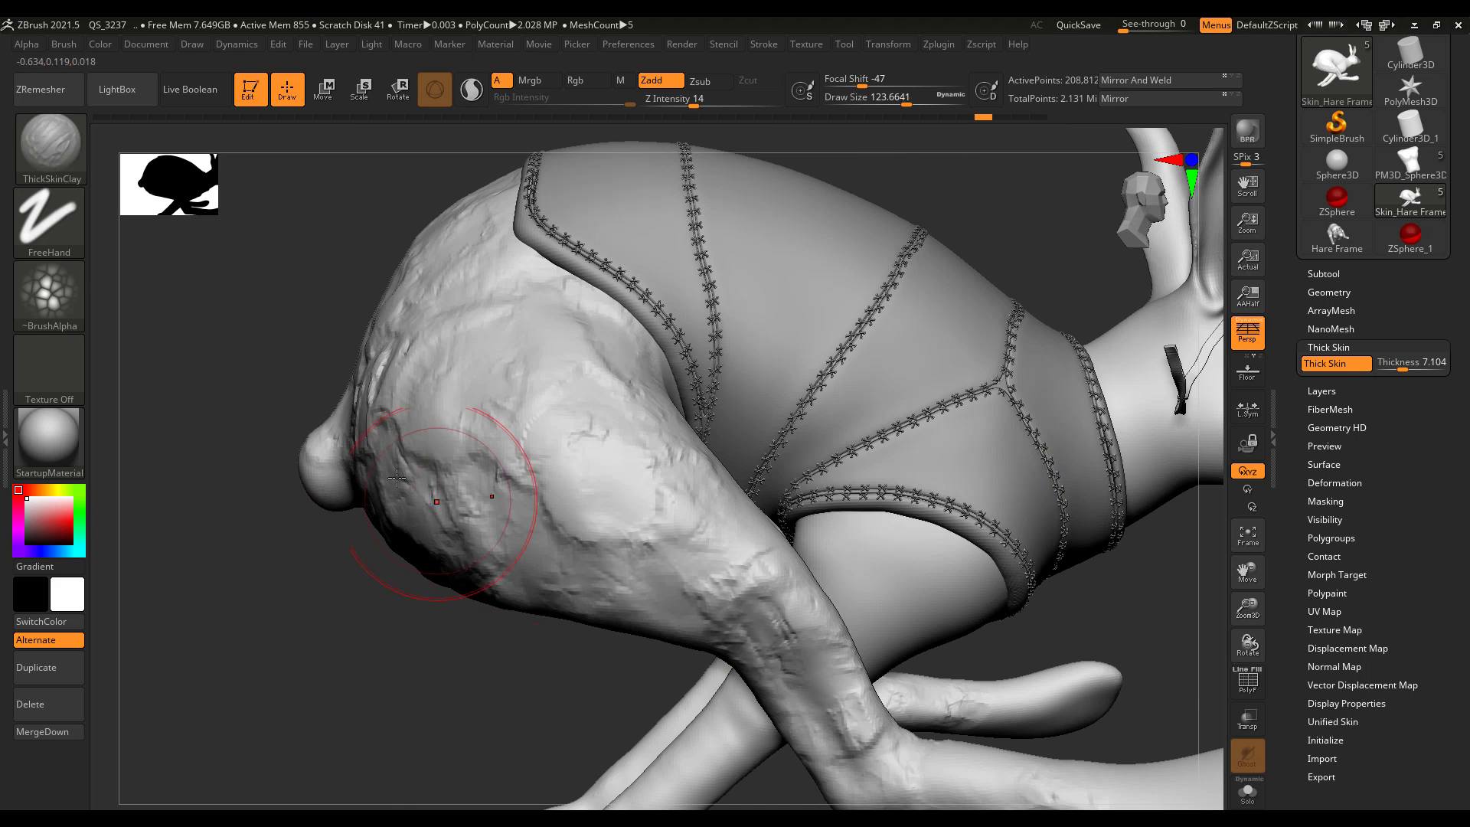
{"action": "left_click", "coordinate": [57, 154]}
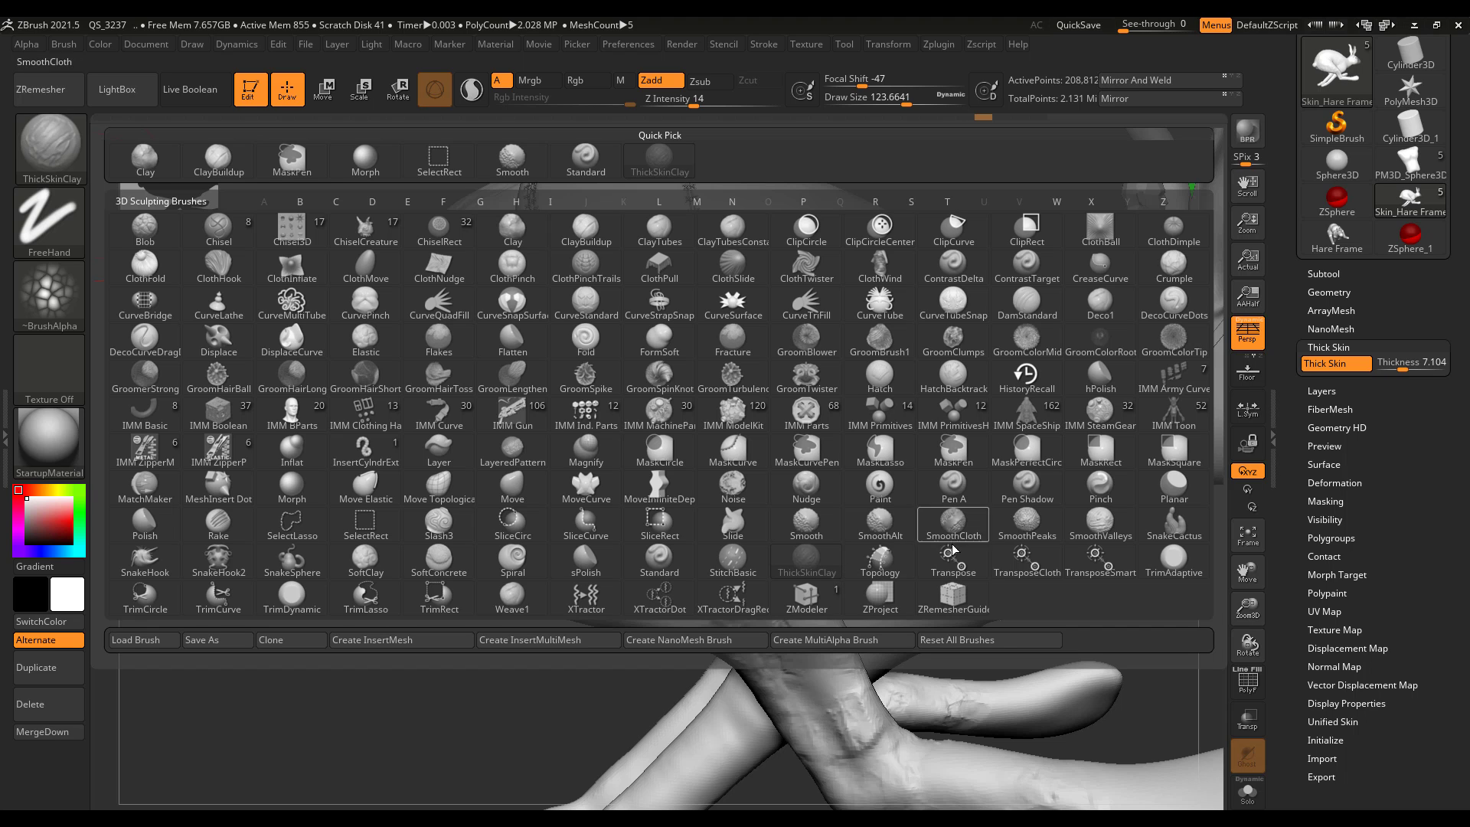
{"action": "left_click", "coordinate": [892, 536]}
{"action": "left_click", "coordinate": [835, 566]}
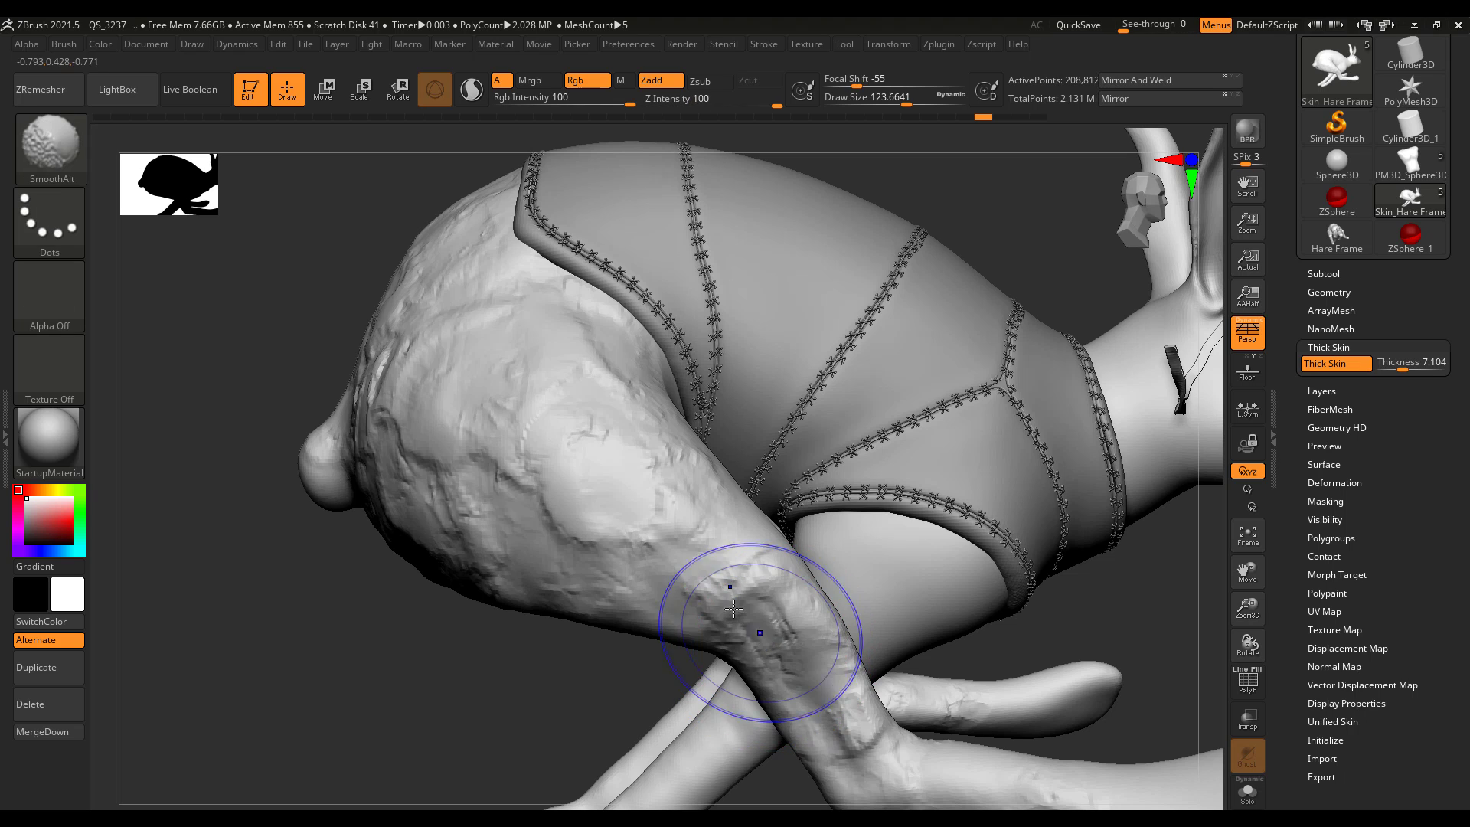
Smooth the rough skin texture on the hare's lower hind leg and thigh with SmoothAlt.
{"action": "key", "text": "shift"}
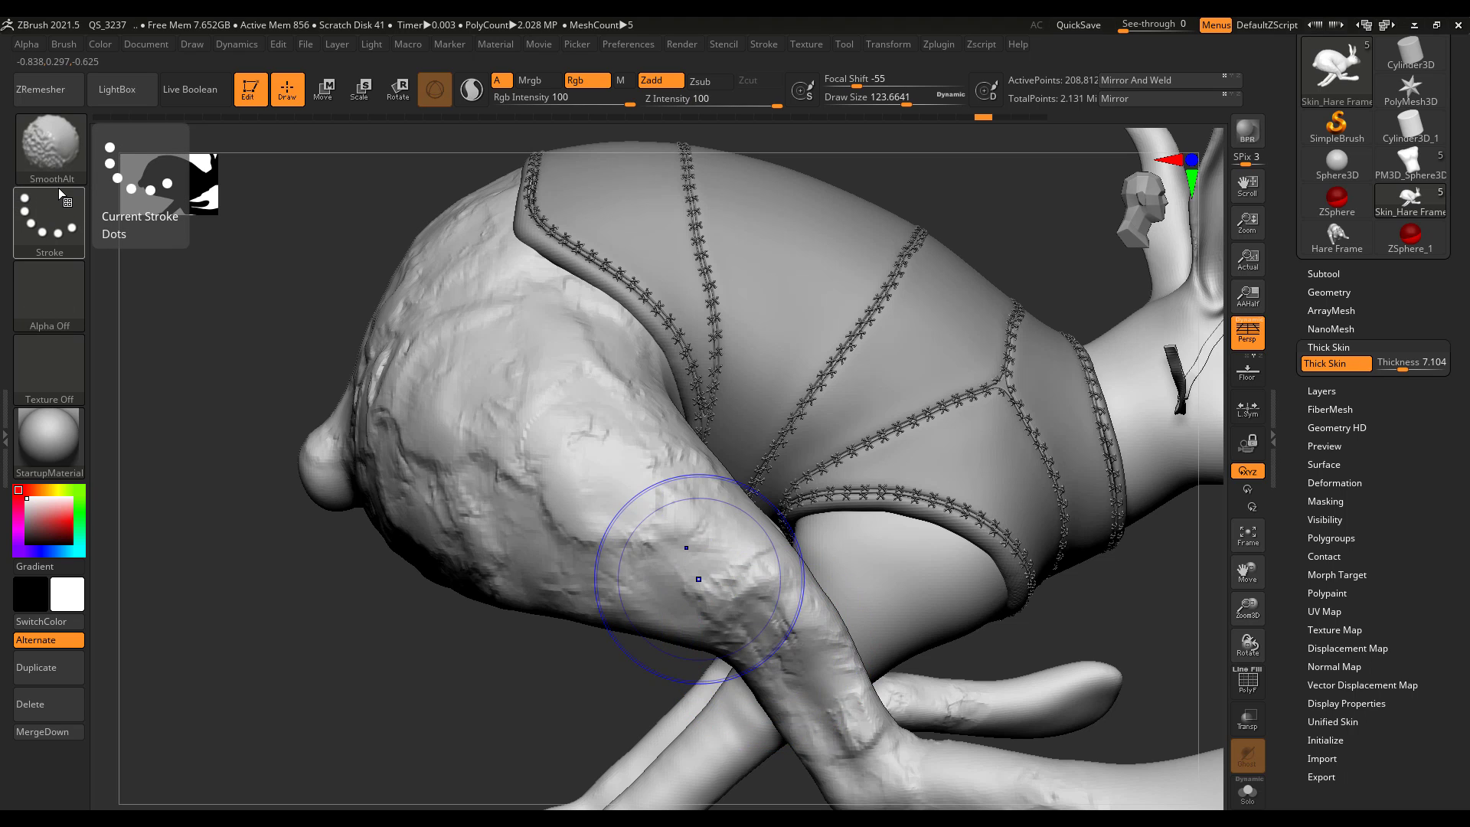
{"action": "key", "text": "ctrl"}
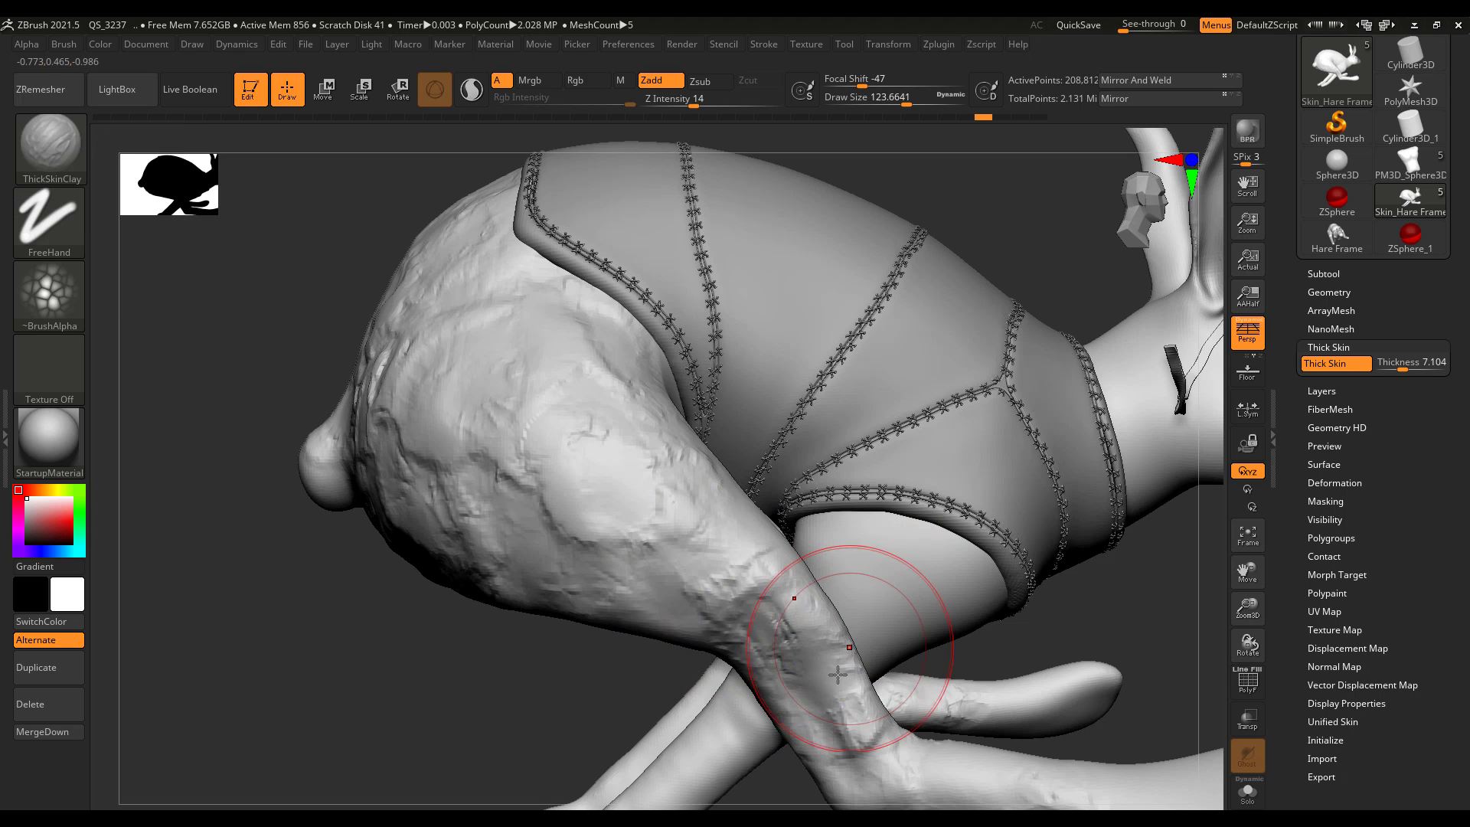
{"action": "mouse_move", "coordinate": [703, 521]}
{"action": "left_mouse_down", "text": "shift"}
{"action": "mouse_move", "coordinate": [788, 623]}
{"action": "mouse_move", "coordinate": [830, 716]}
{"action": "mouse_move", "coordinate": [930, 774]}
{"action": "left_mouse_up", "text": "shift"}
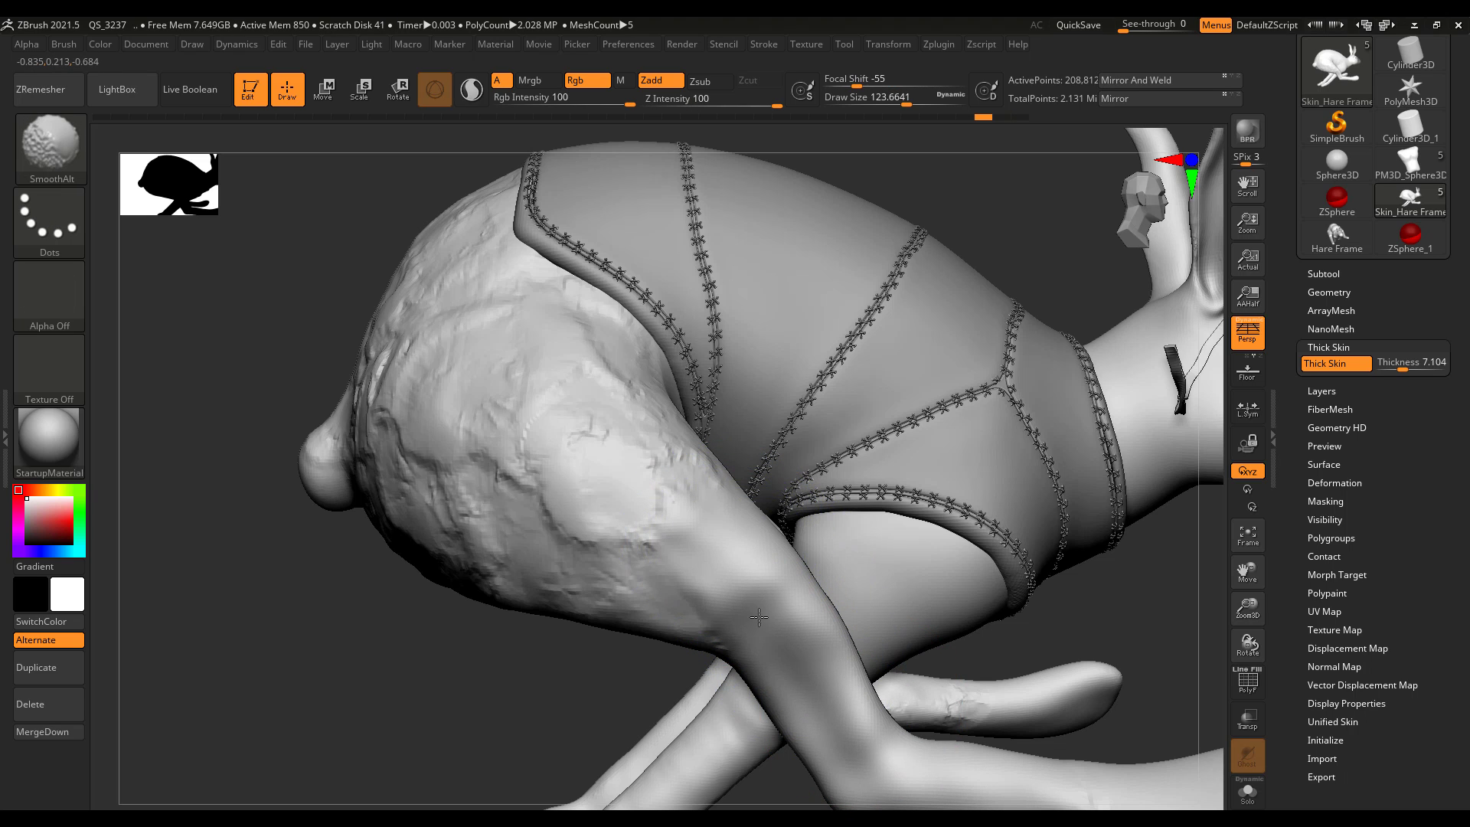
{"action": "left_click_drag", "start_coordinate": [759, 617], "coordinate": [588, 422], "text": "shift"}
{"action": "mouse_move", "coordinate": [523, 552]}
{"action": "left_mouse_down", "text": "shift"}
{"action": "mouse_move", "coordinate": [407, 365]}
{"action": "mouse_move", "coordinate": [394, 452]}
{"action": "left_mouse_up", "text": "shift"}
Undo the SmoothAlt strokes on the hind leg and clear the mask from the hare's muzzle.
{"action": "mouse_move", "coordinate": [574, 700]}
{"action": "left_mouse_down", "text": "alt"}
{"action": "mouse_move", "coordinate": [544, 682]}
{"action": "mouse_move", "coordinate": [674, 583]}
{"action": "left_mouse_up", "text": "alt"}
{"action": "right_click_drag", "start_coordinate": [674, 584], "coordinate": [1034, 579]}
{"action": "key", "text": "ctrl+z"}
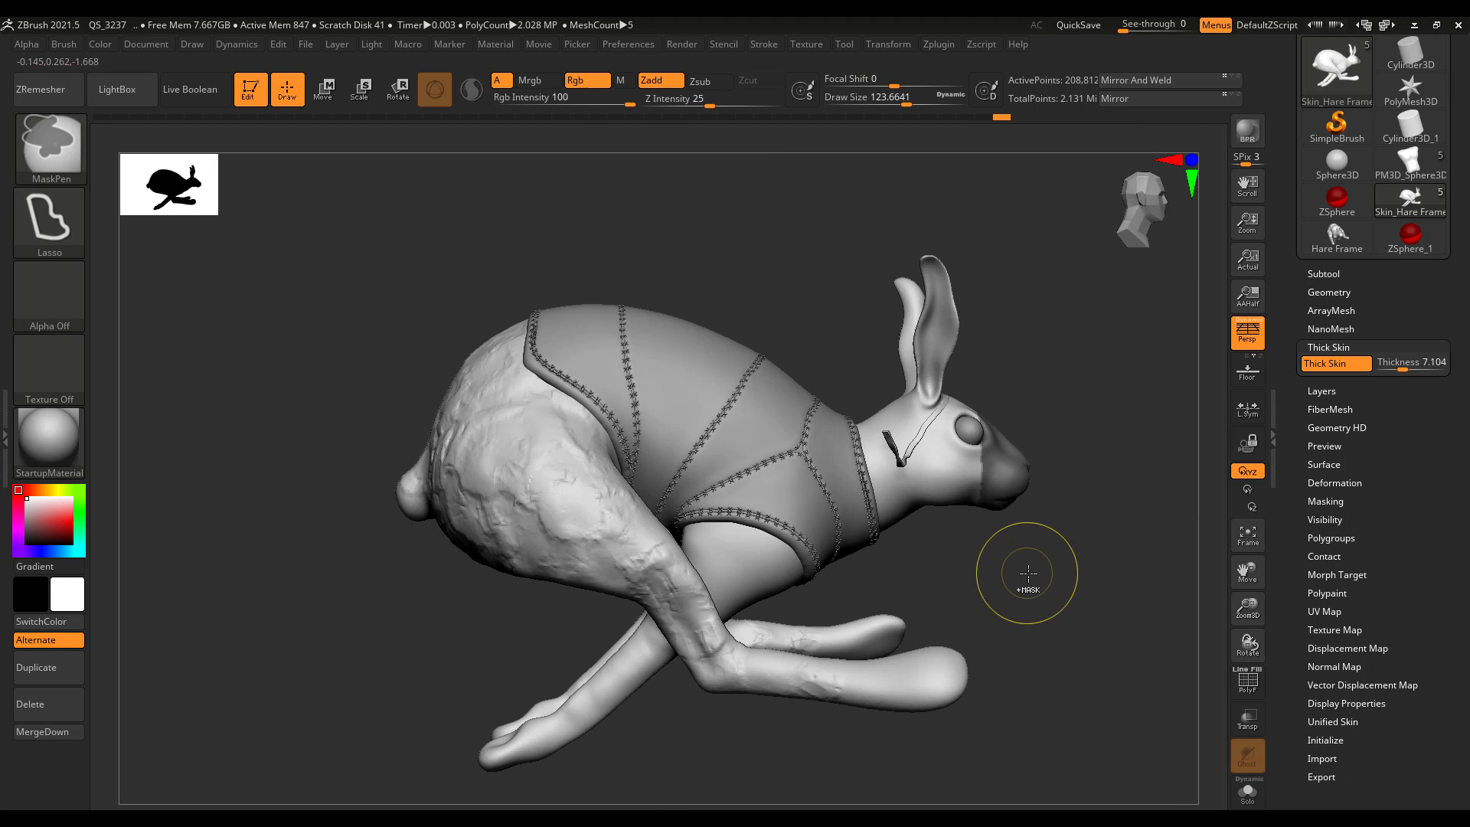
{"action": "left_click_drag", "start_coordinate": [1037, 576], "coordinate": [1102, 619], "text": "ctrl"}
{"action": "mouse_move", "coordinate": [1103, 605]}
{"action": "left_mouse_down", "text": "alt"}
{"action": "mouse_move", "coordinate": [1040, 618]}
{"action": "mouse_move", "coordinate": [1069, 660]}
{"action": "left_mouse_up", "text": "alt"}
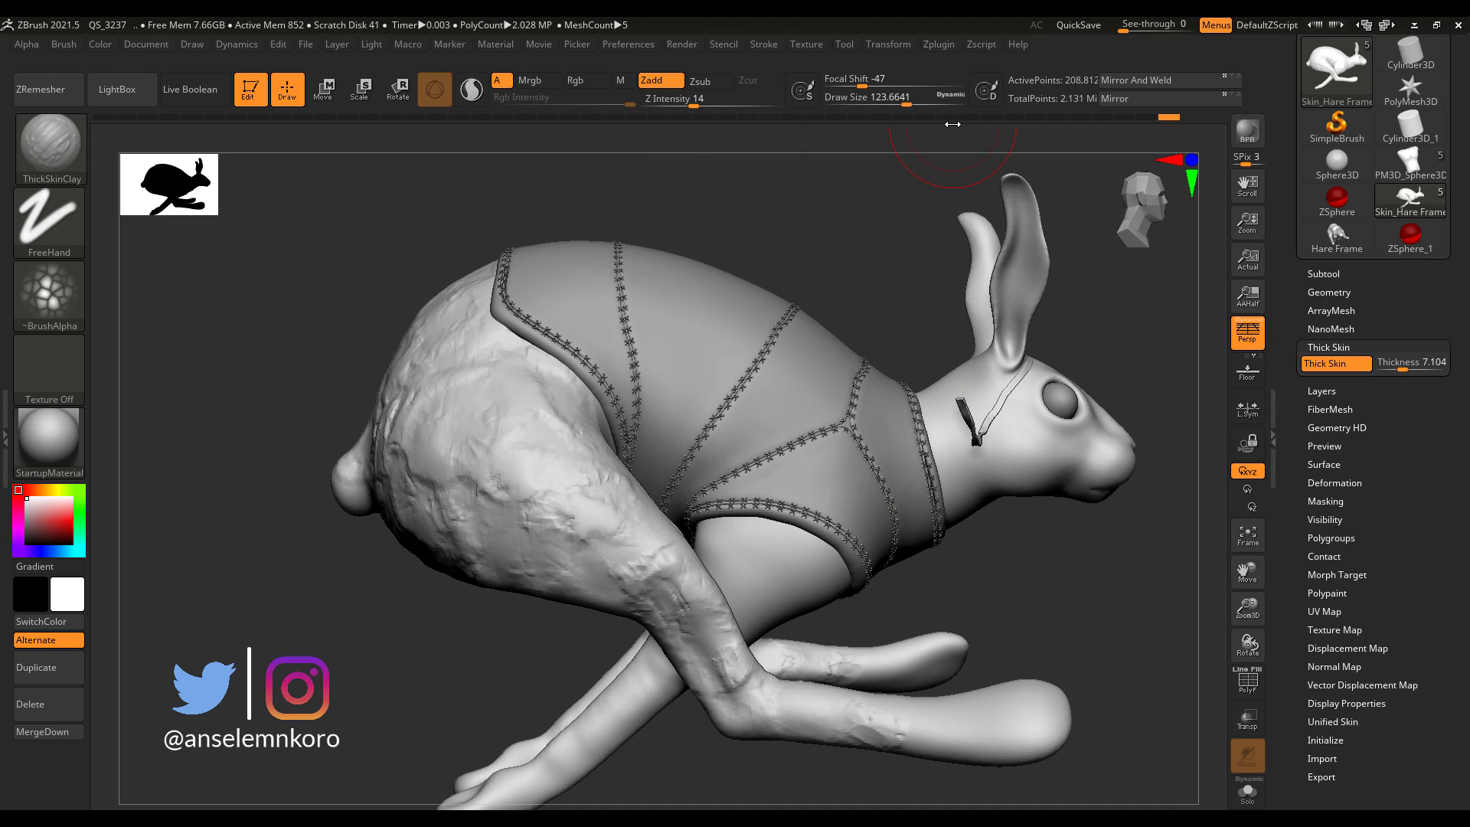
{"action": "left_click_drag", "start_coordinate": [502, 624], "coordinate": [643, 622]}
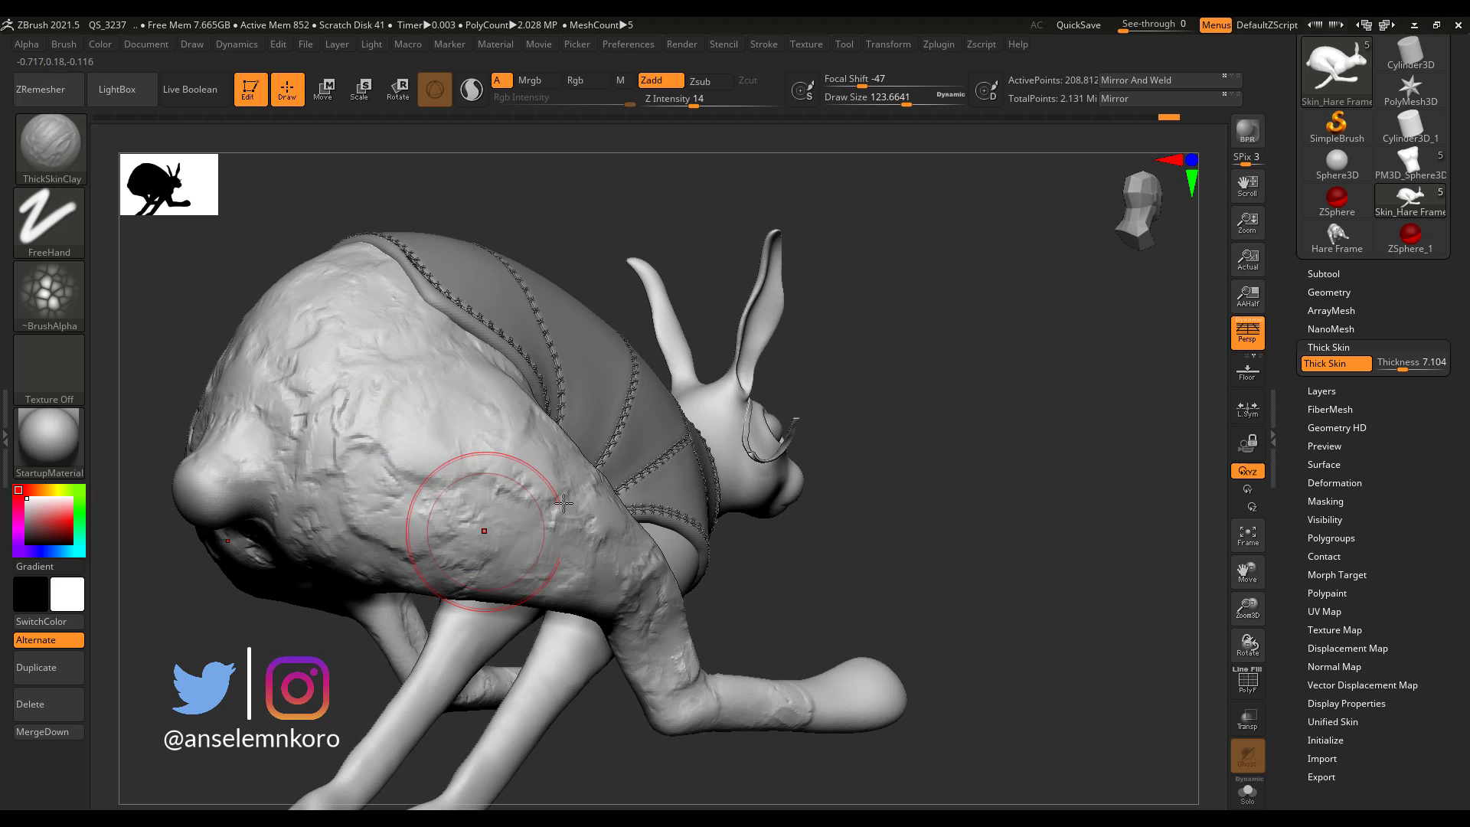
{"action": "mouse_move", "coordinate": [952, 469]}
{"action": "left_mouse_down"}
{"action": "mouse_move", "coordinate": [901, 525]}
{"action": "mouse_move", "coordinate": [991, 535]}
{"action": "mouse_move", "coordinate": [992, 580]}
{"action": "left_mouse_up"}
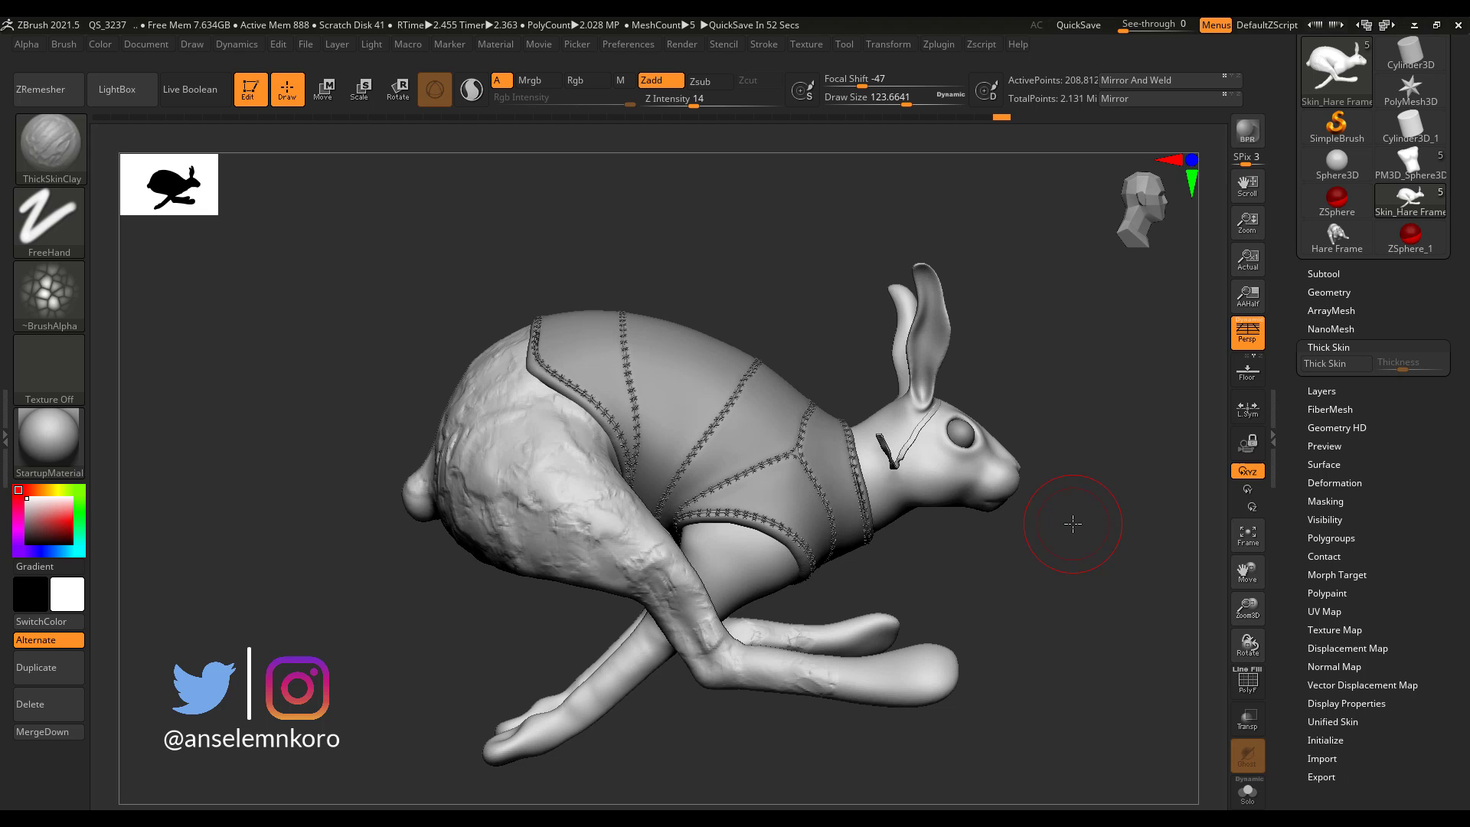
{"action": "left_click_drag", "start_coordinate": [1043, 564], "coordinate": [996, 536]}
Enable Preview AO occlusion for the hare with Intensity 68, Quality 7 and Blur 2.
{"action": "left_click", "coordinate": [687, 45]}
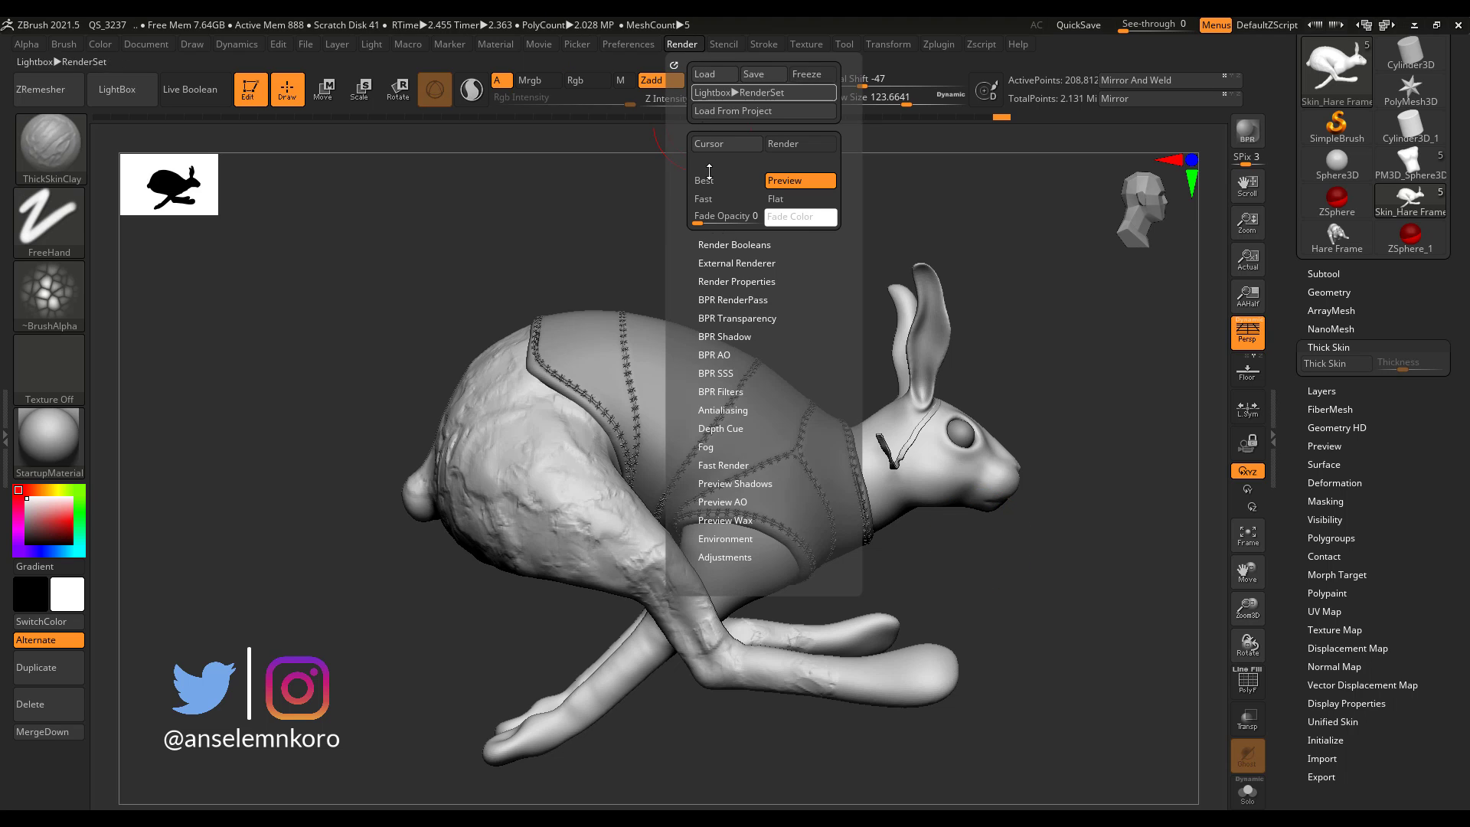
{"action": "left_click", "coordinate": [745, 501]}
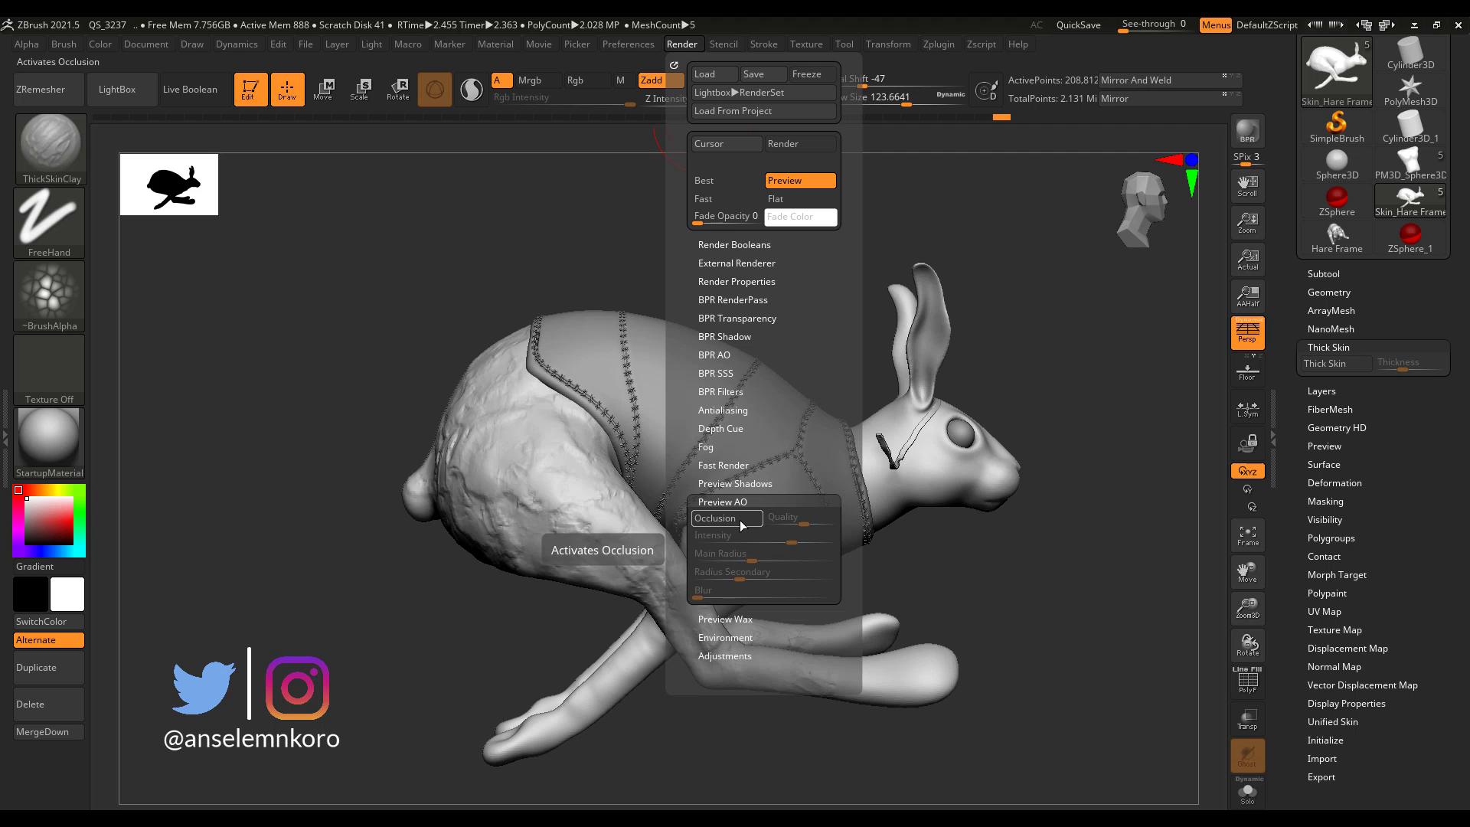
{"action": "left_click", "coordinate": [742, 525]}
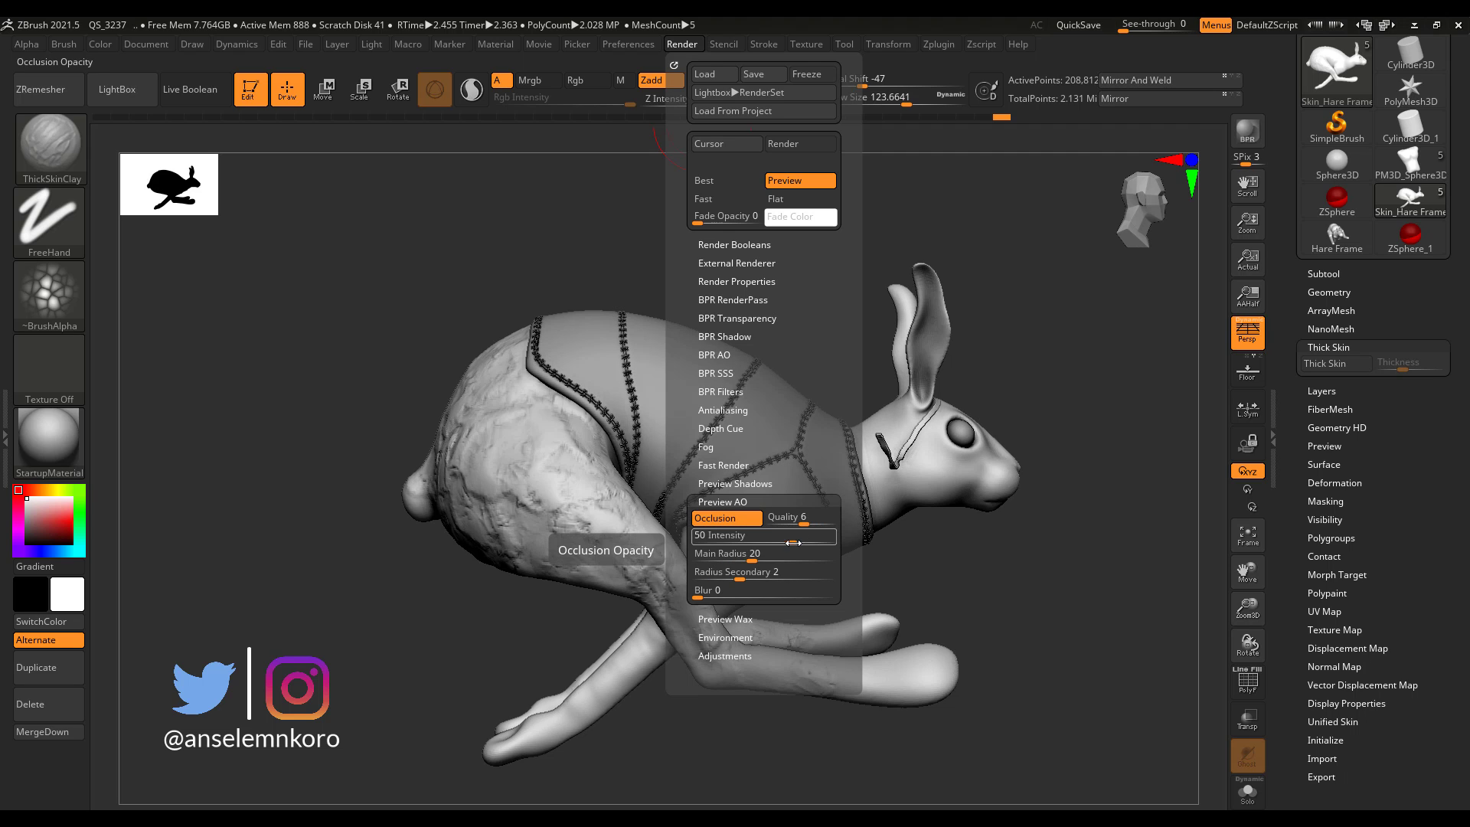
{"action": "left_click_drag", "start_coordinate": [793, 542], "coordinate": [804, 542]}
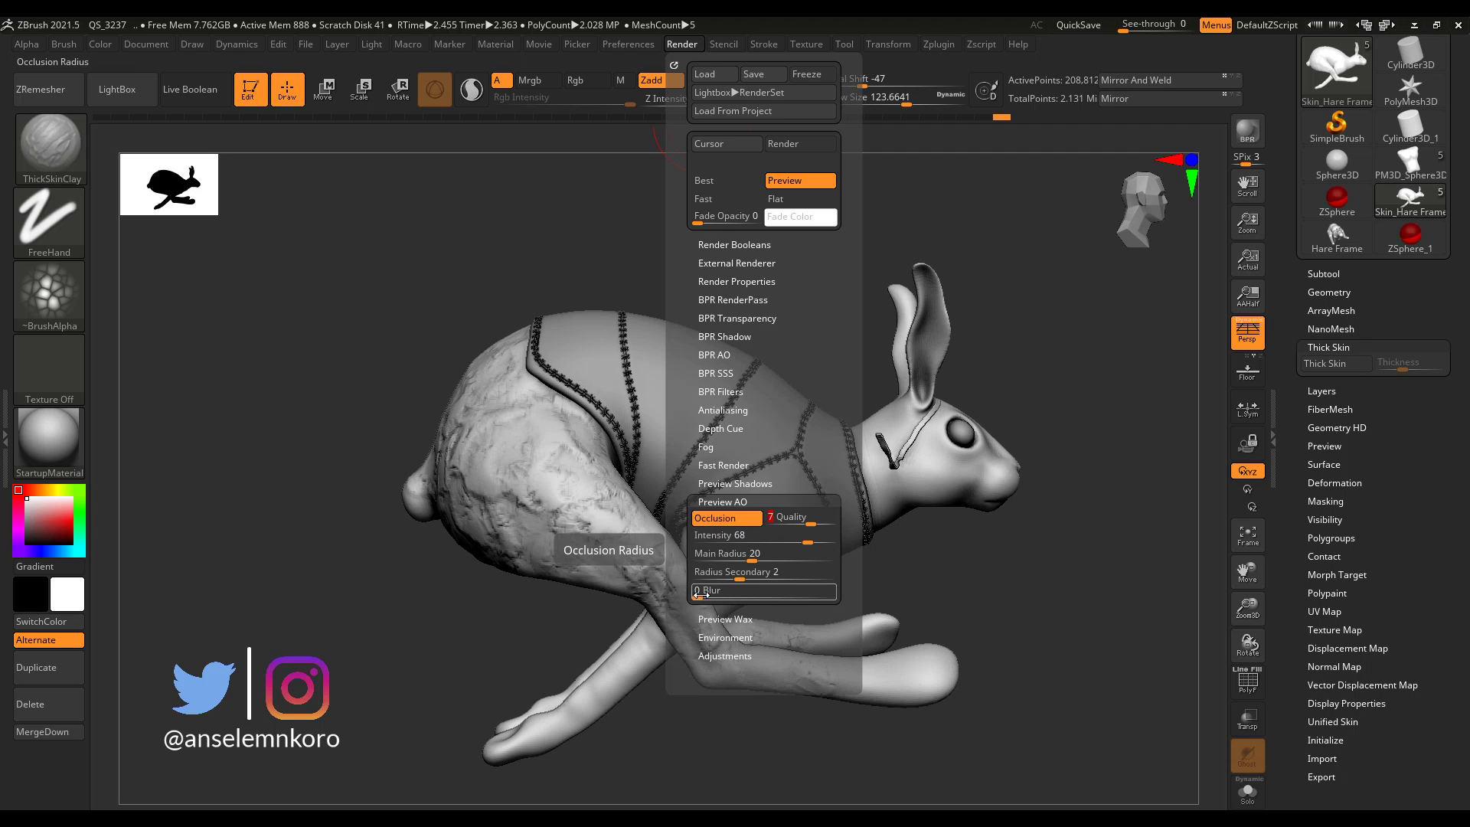
{"action": "left_click_drag", "start_coordinate": [699, 596], "coordinate": [705, 595]}
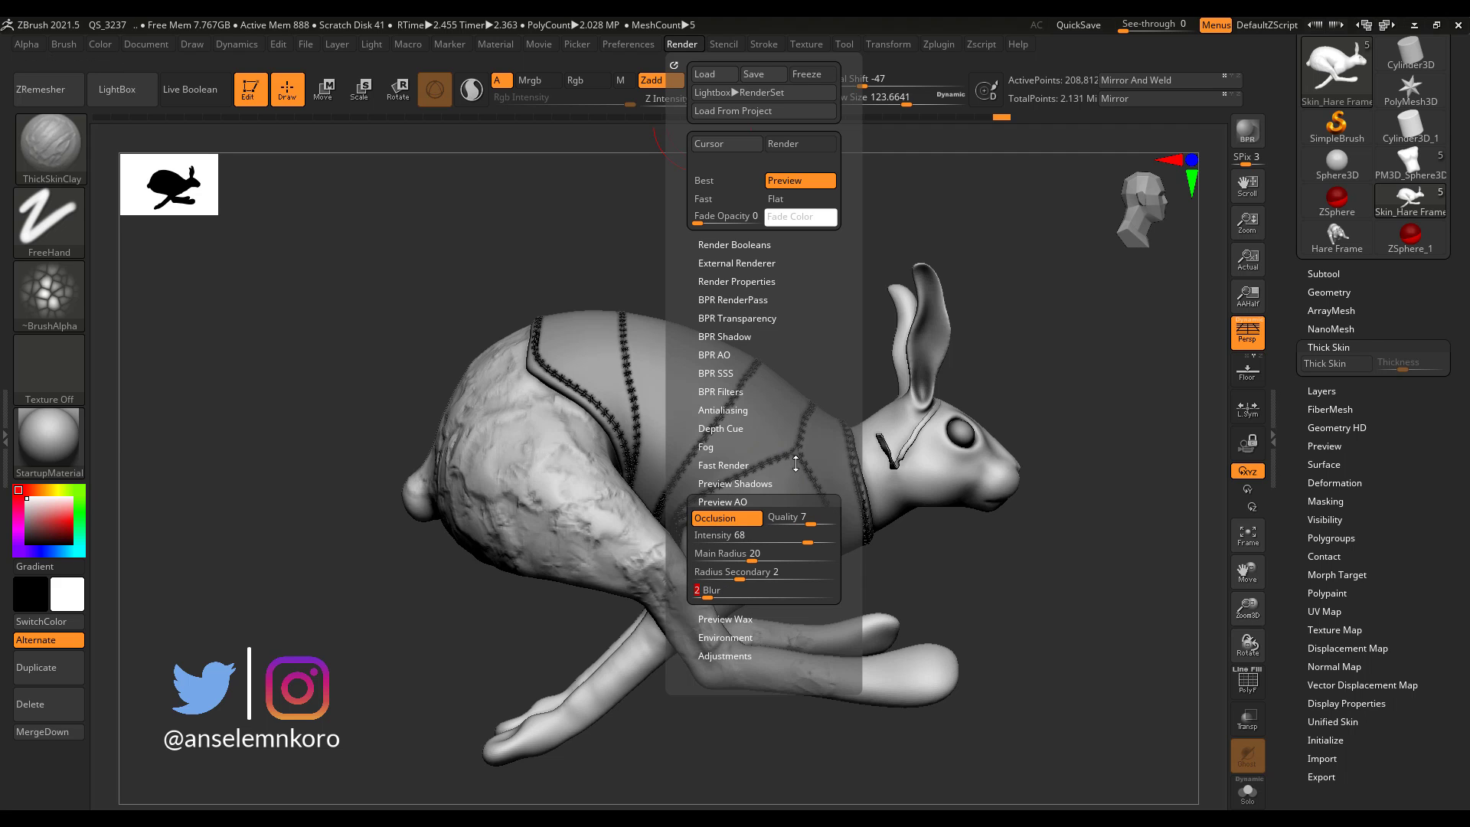
{"action": "left_click_drag", "start_coordinate": [1049, 572], "coordinate": [1048, 534], "text": "alt"}
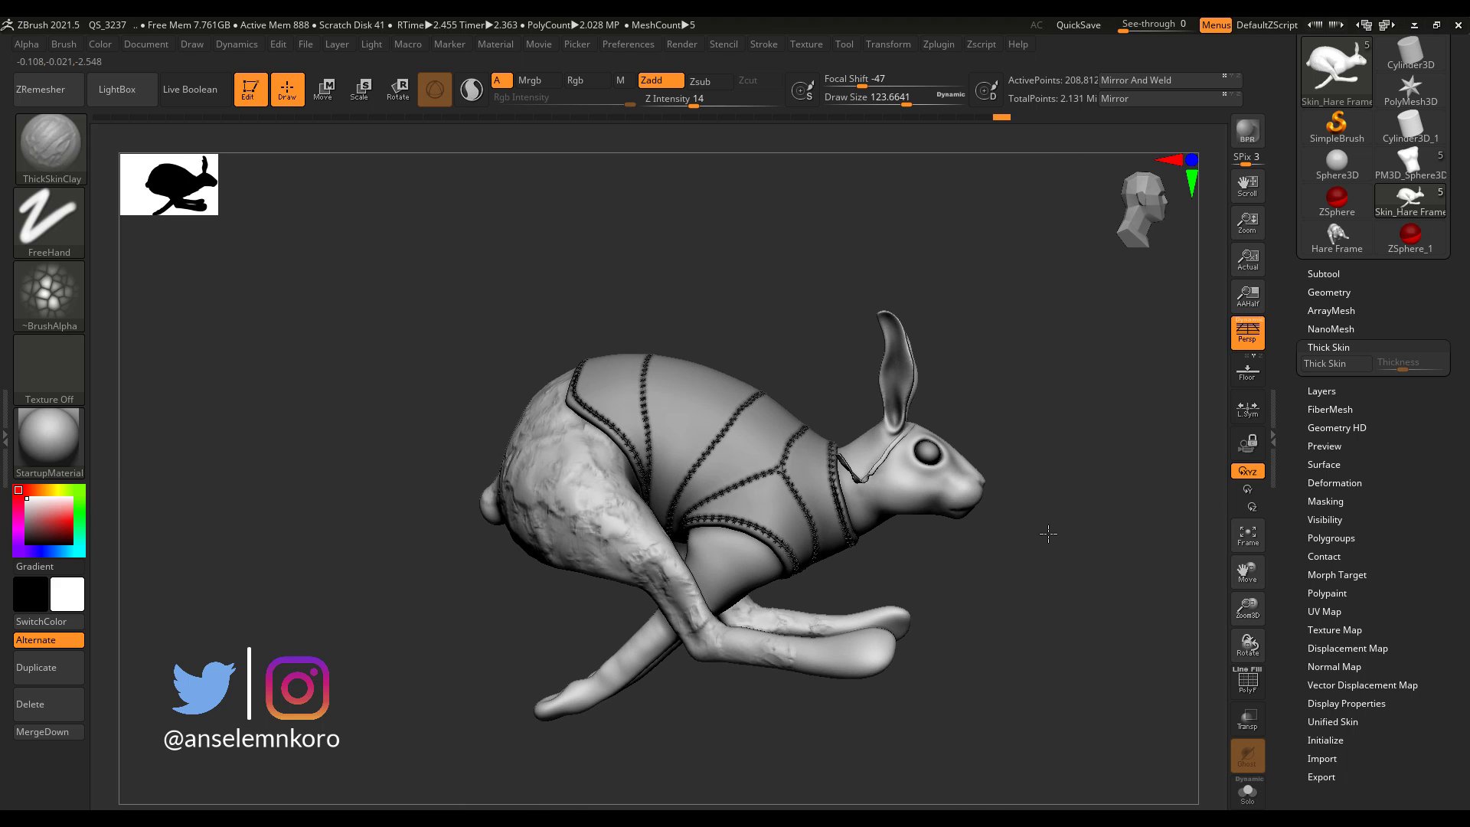
{"action": "right_click_drag", "start_coordinate": [1048, 534], "coordinate": [1213, 347]}
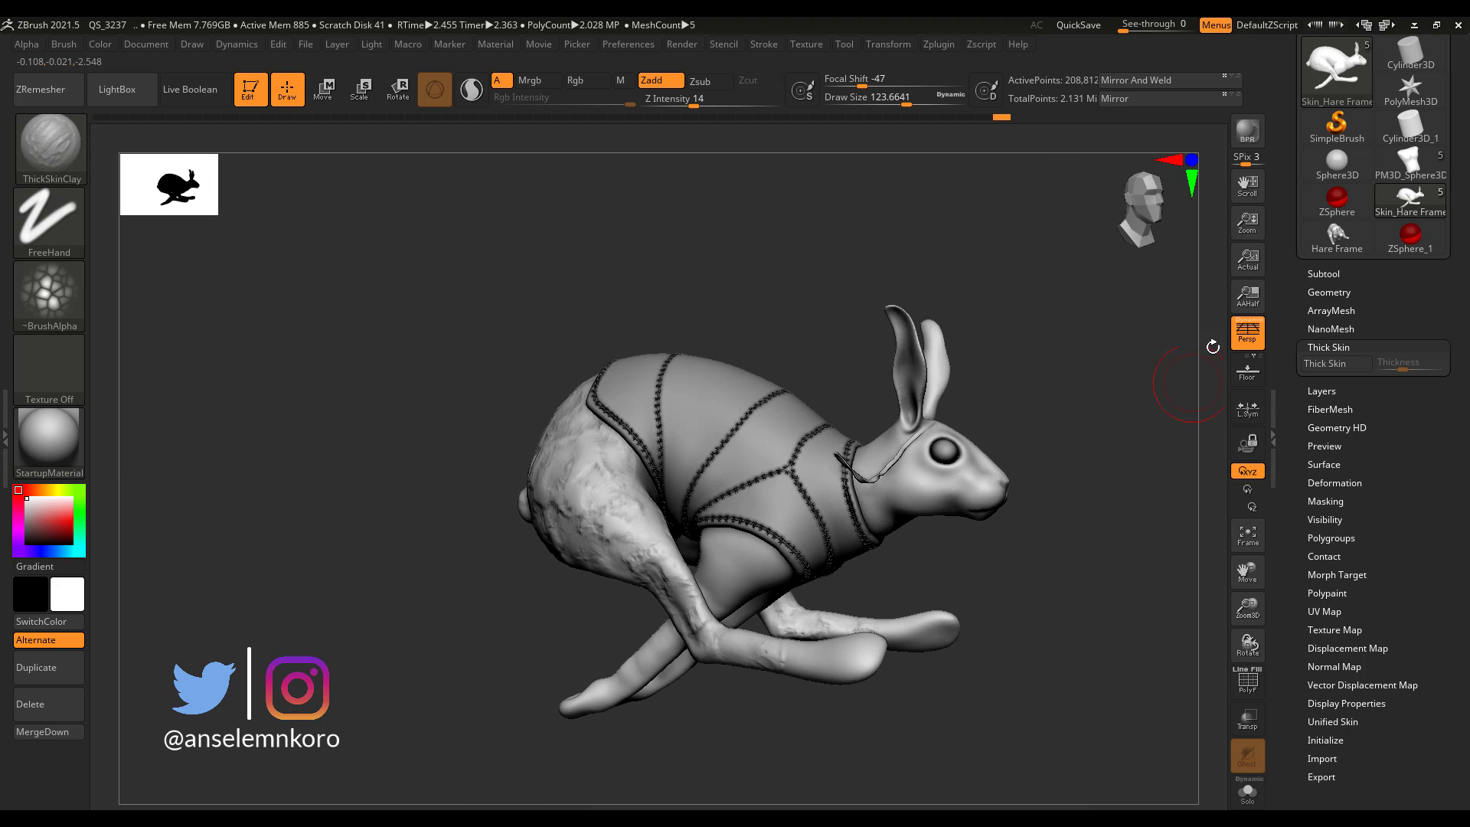
{"action": "right_click_drag", "start_coordinate": [1026, 549], "coordinate": [1075, 547]}
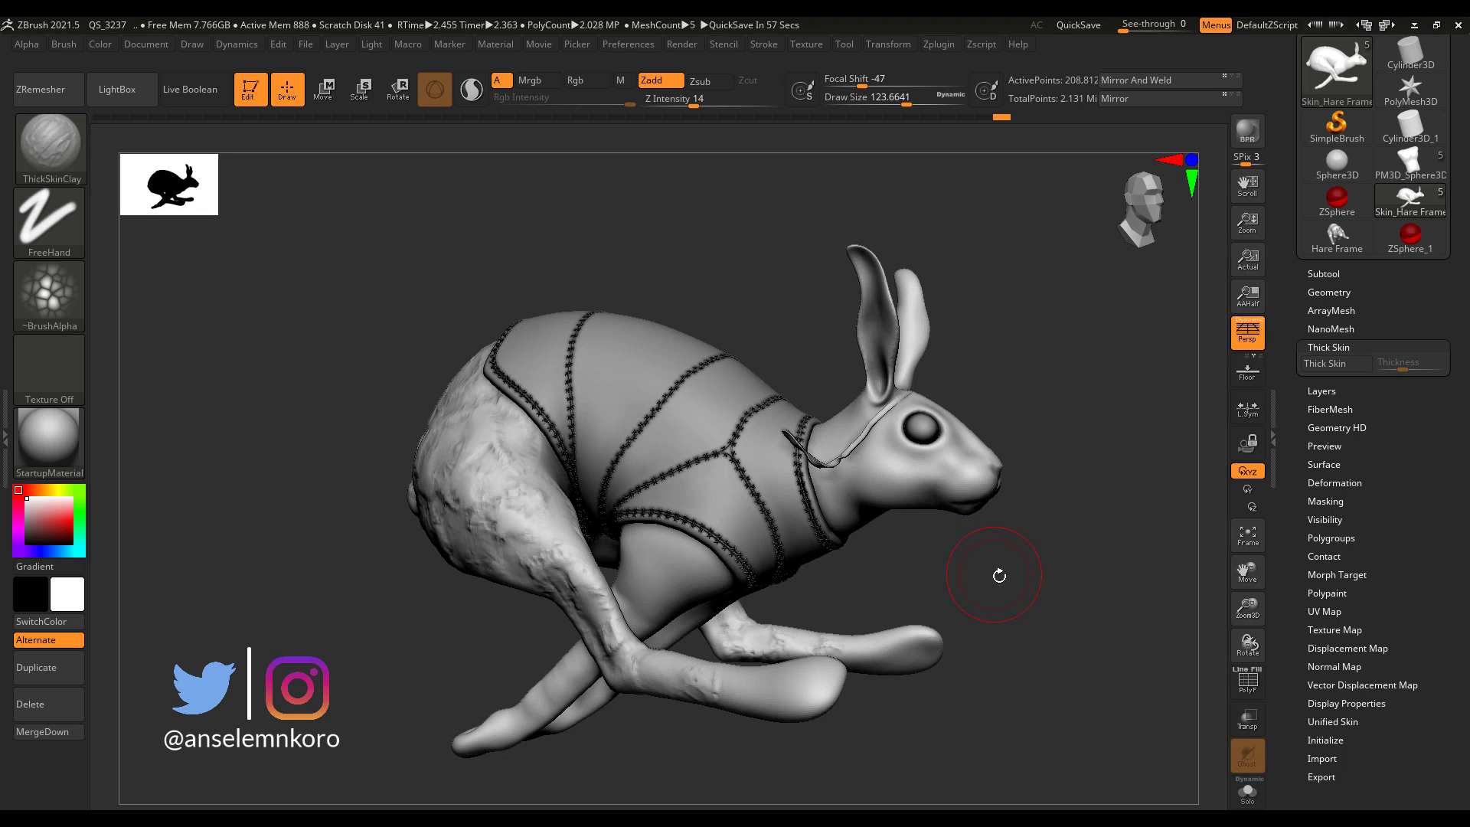
{"action": "right_click_drag", "start_coordinate": [999, 575], "coordinate": [979, 558]}
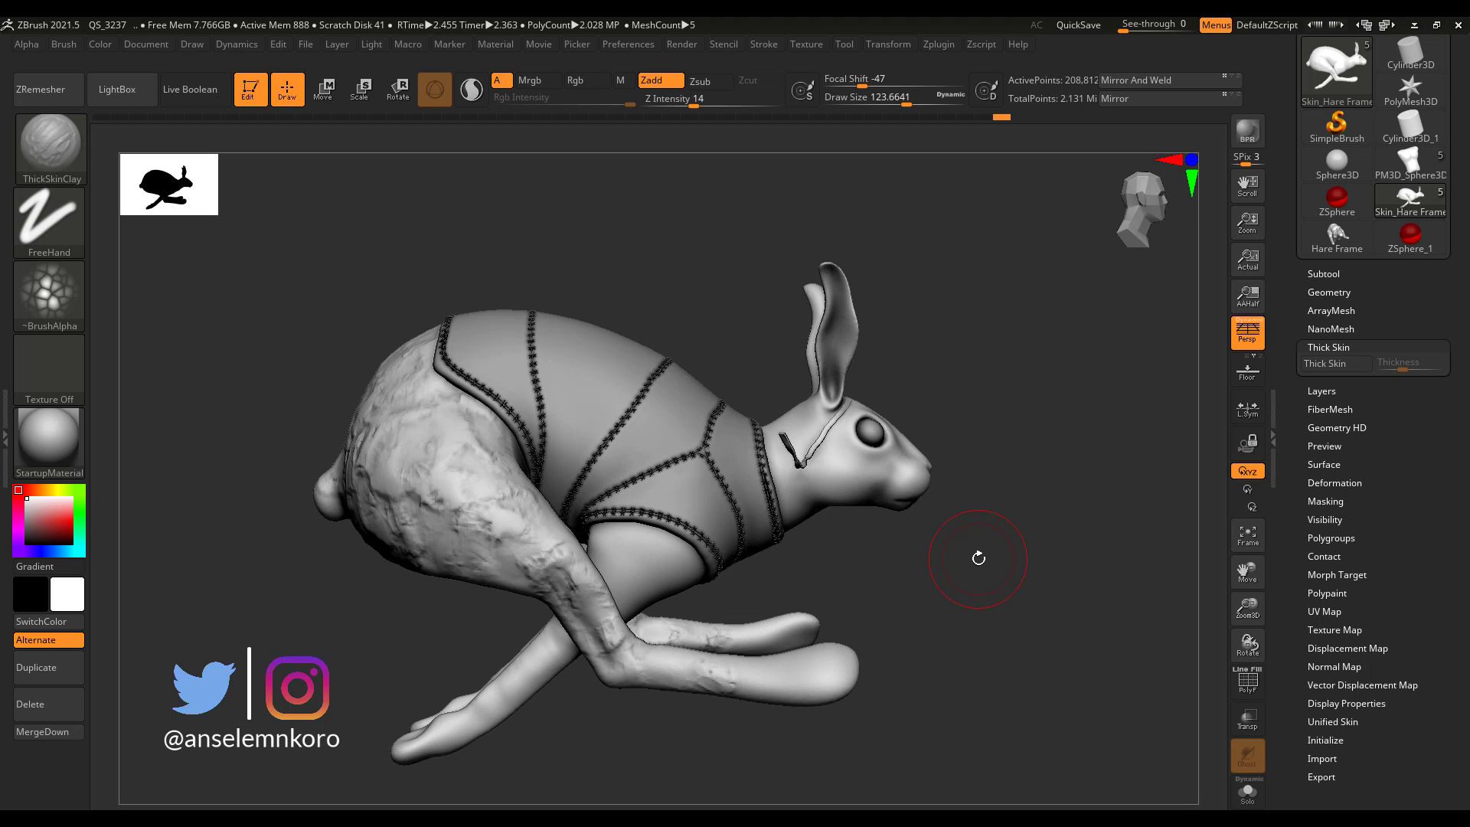
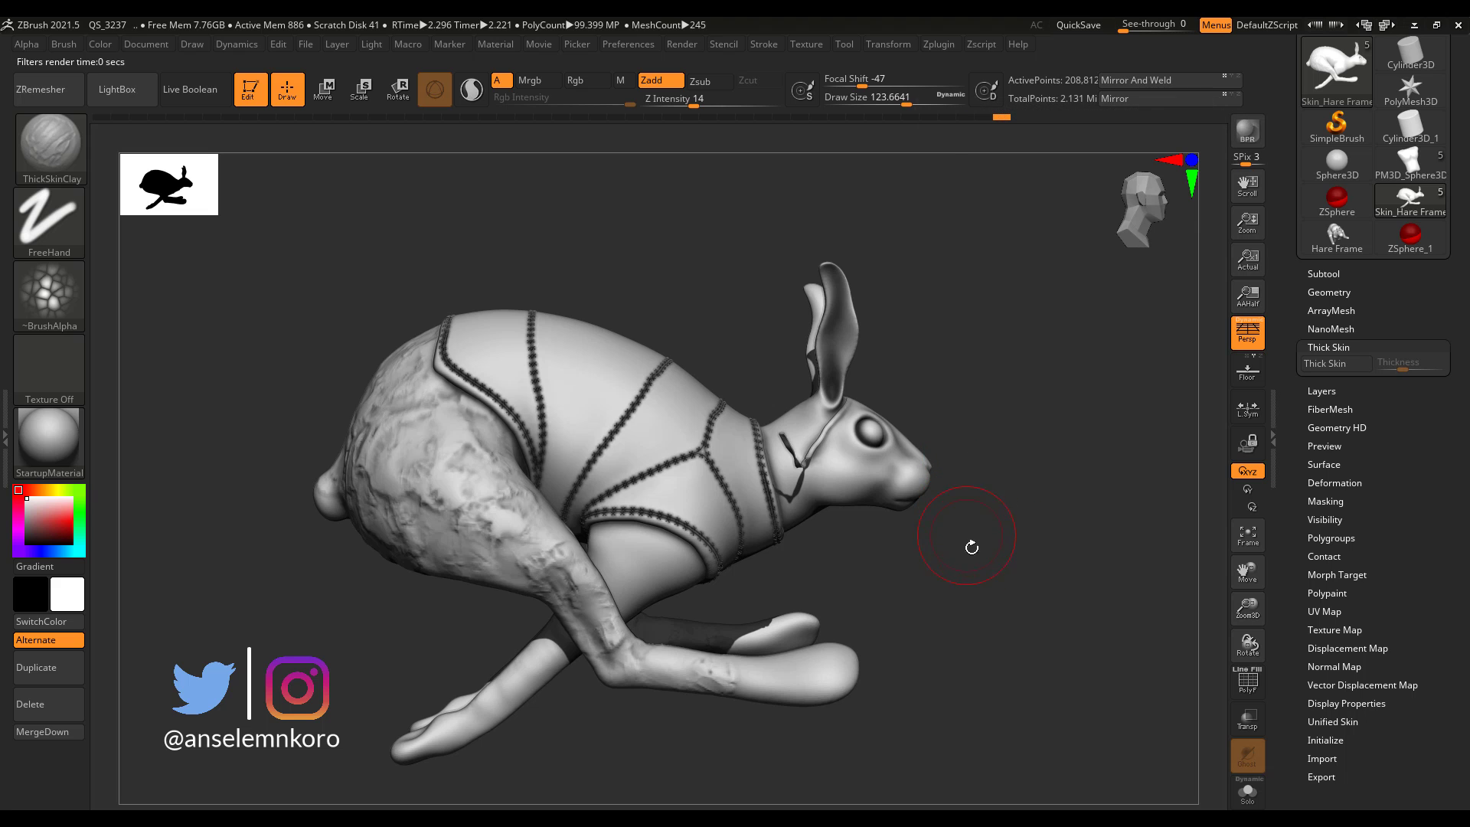
{"action": "mouse_move", "coordinate": [968, 548]}
{"action": "left_mouse_down"}
{"action": "mouse_move", "coordinate": [972, 563]}
{"action": "mouse_move", "coordinate": [1018, 540]}
{"action": "mouse_move", "coordinate": [1024, 551]}
{"action": "mouse_move", "coordinate": [987, 590]}
{"action": "mouse_move", "coordinate": [969, 560]}
{"action": "left_mouse_up"}
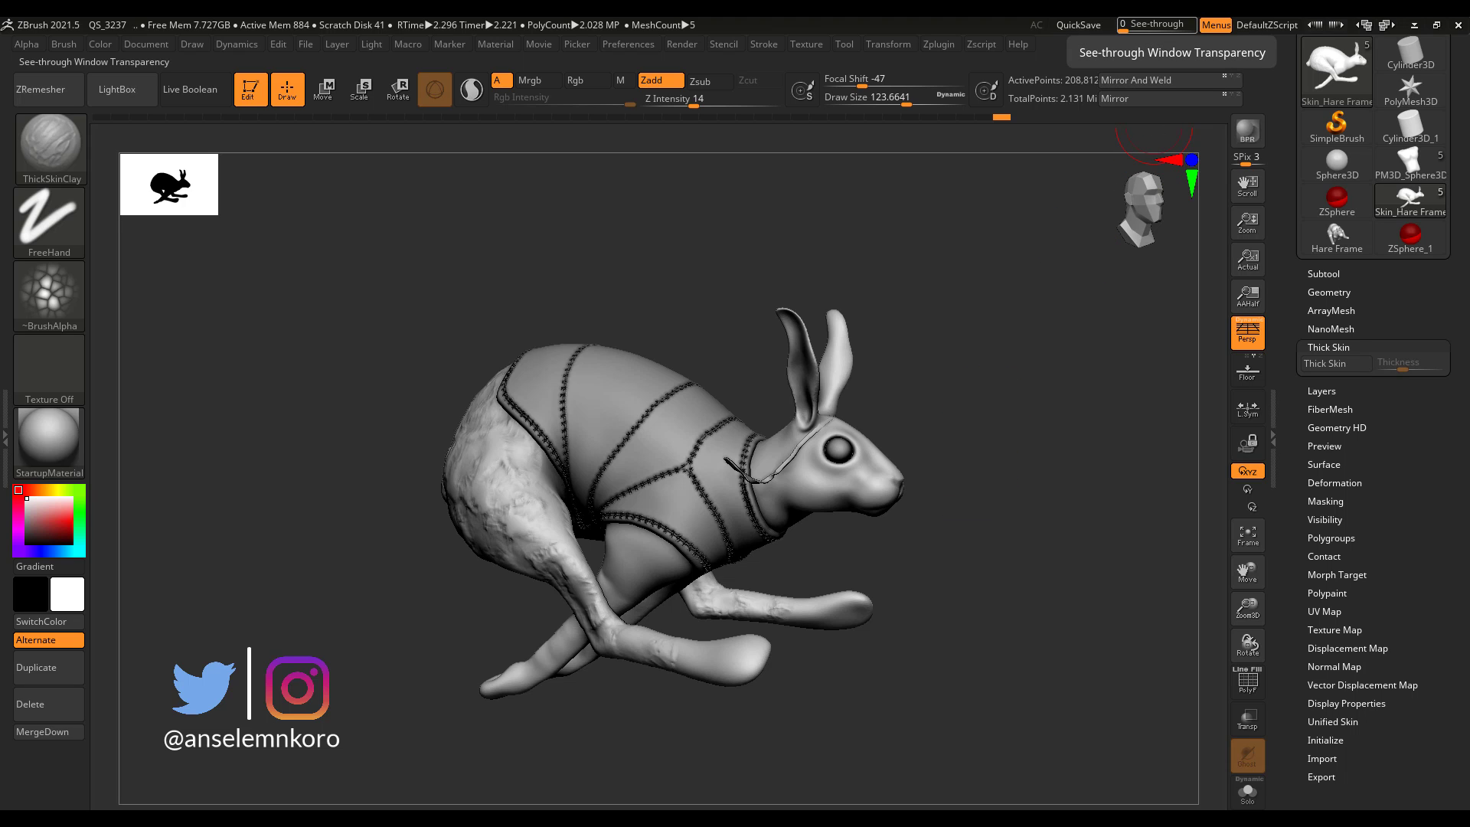
Append a Cube3D mesh as a new subtool below the hare's existing subtools.
{"action": "left_click", "coordinate": [1325, 273]}
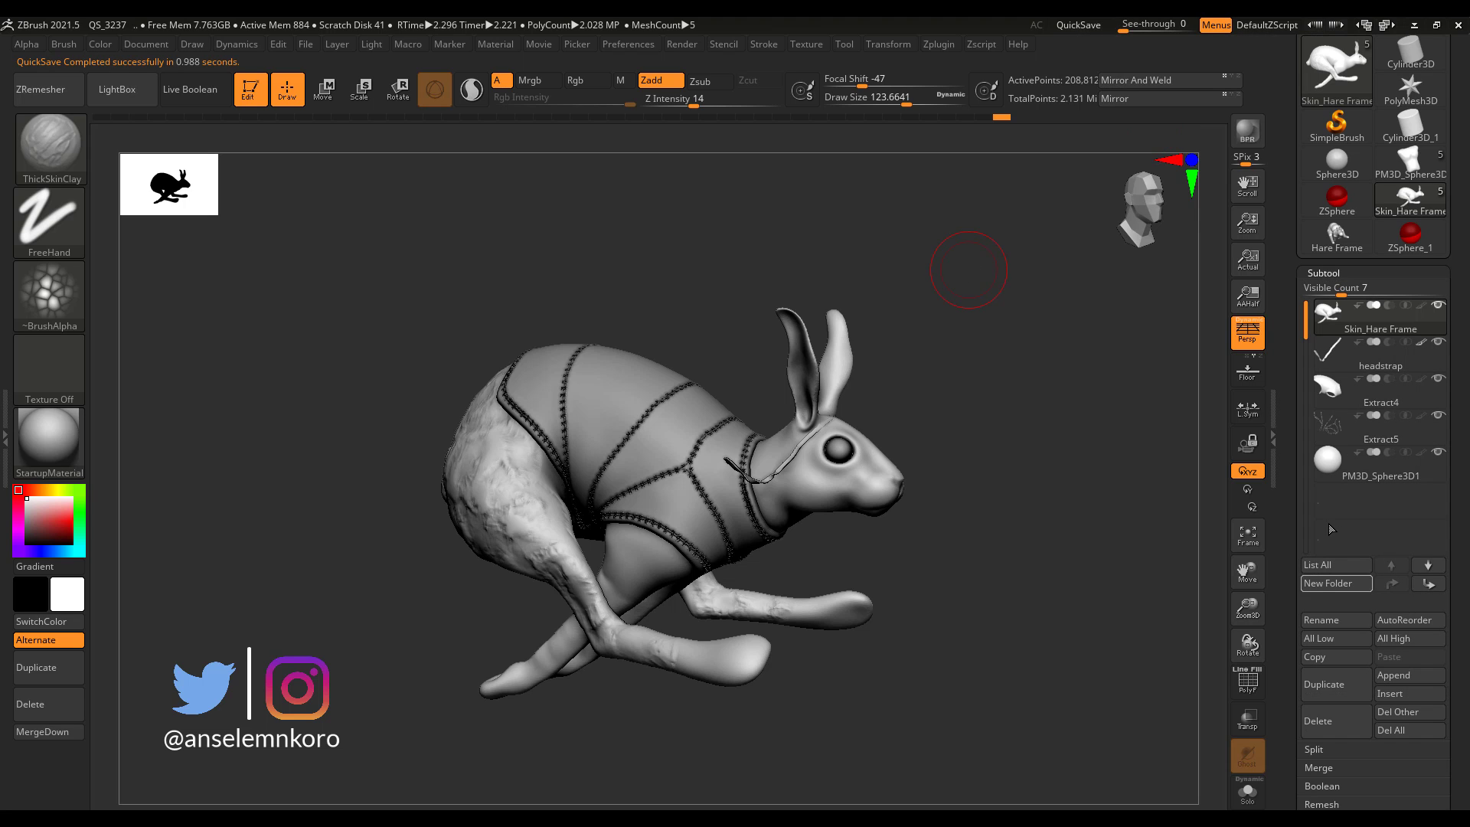
{"action": "left_click_drag", "start_coordinate": [1306, 329], "coordinate": [1306, 404]}
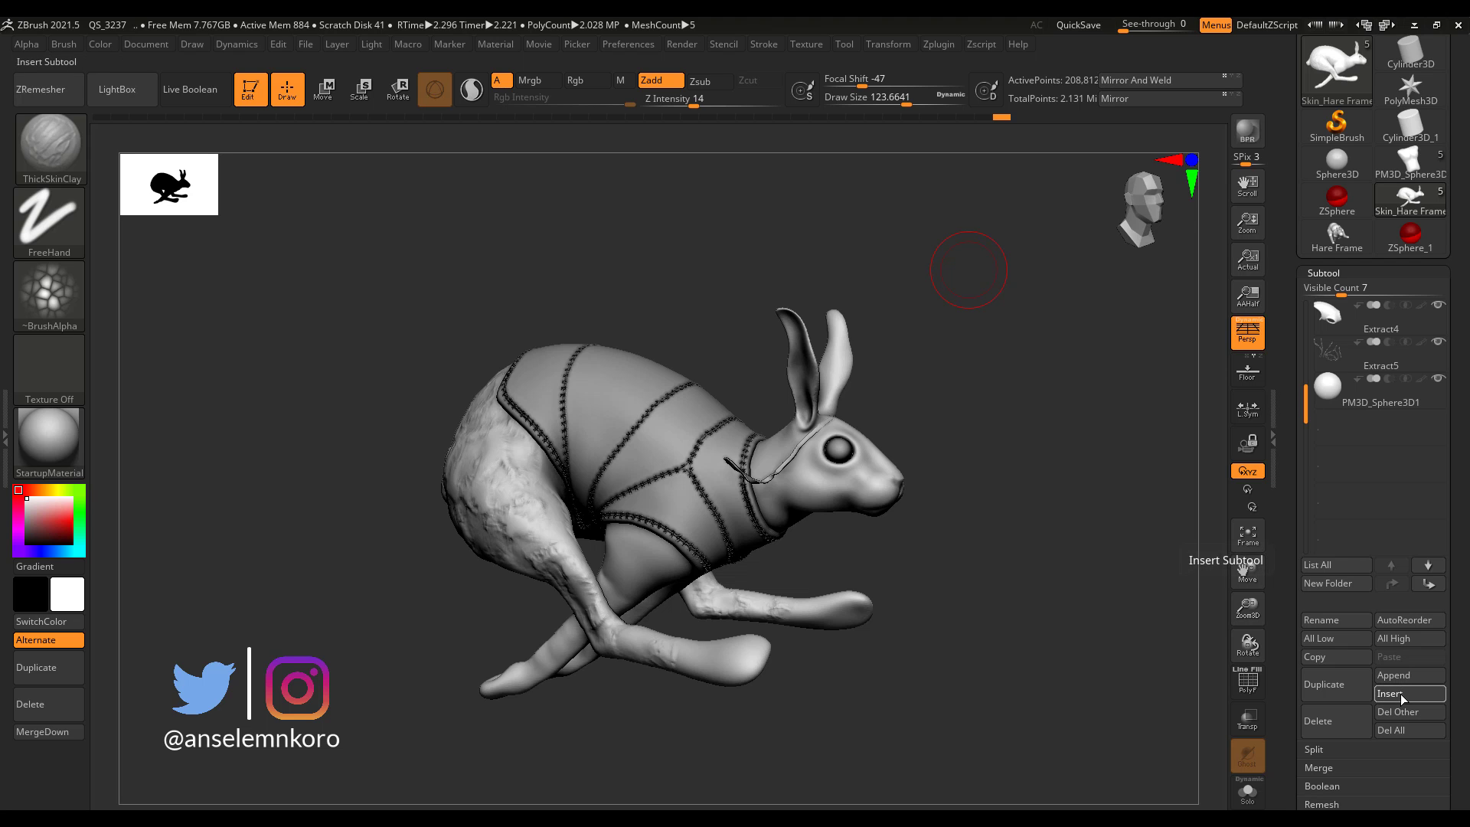
{"action": "left_click", "coordinate": [1410, 675]}
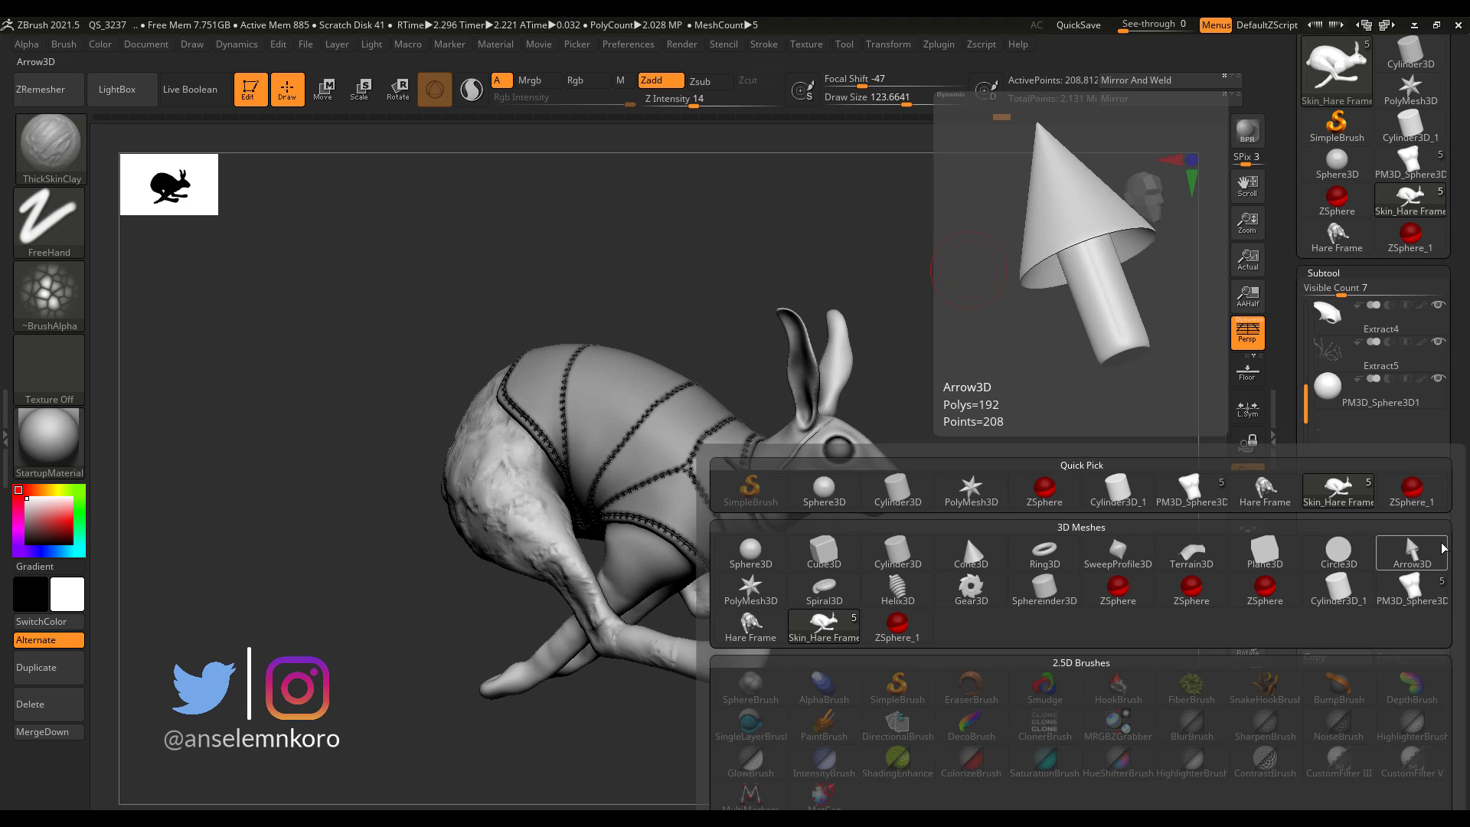
{"action": "left_click", "coordinate": [1402, 674]}
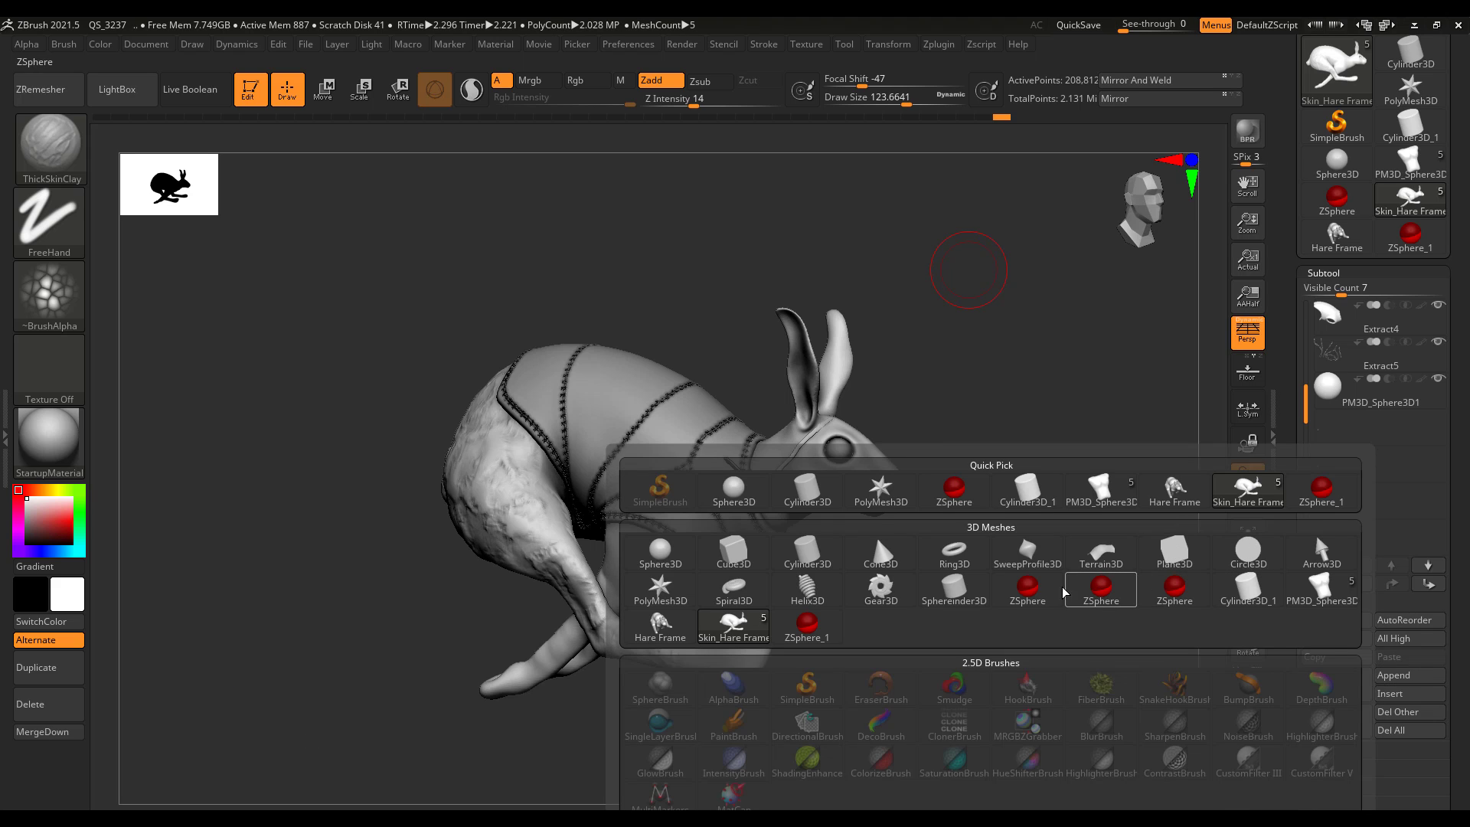
{"action": "left_click", "coordinate": [733, 550]}
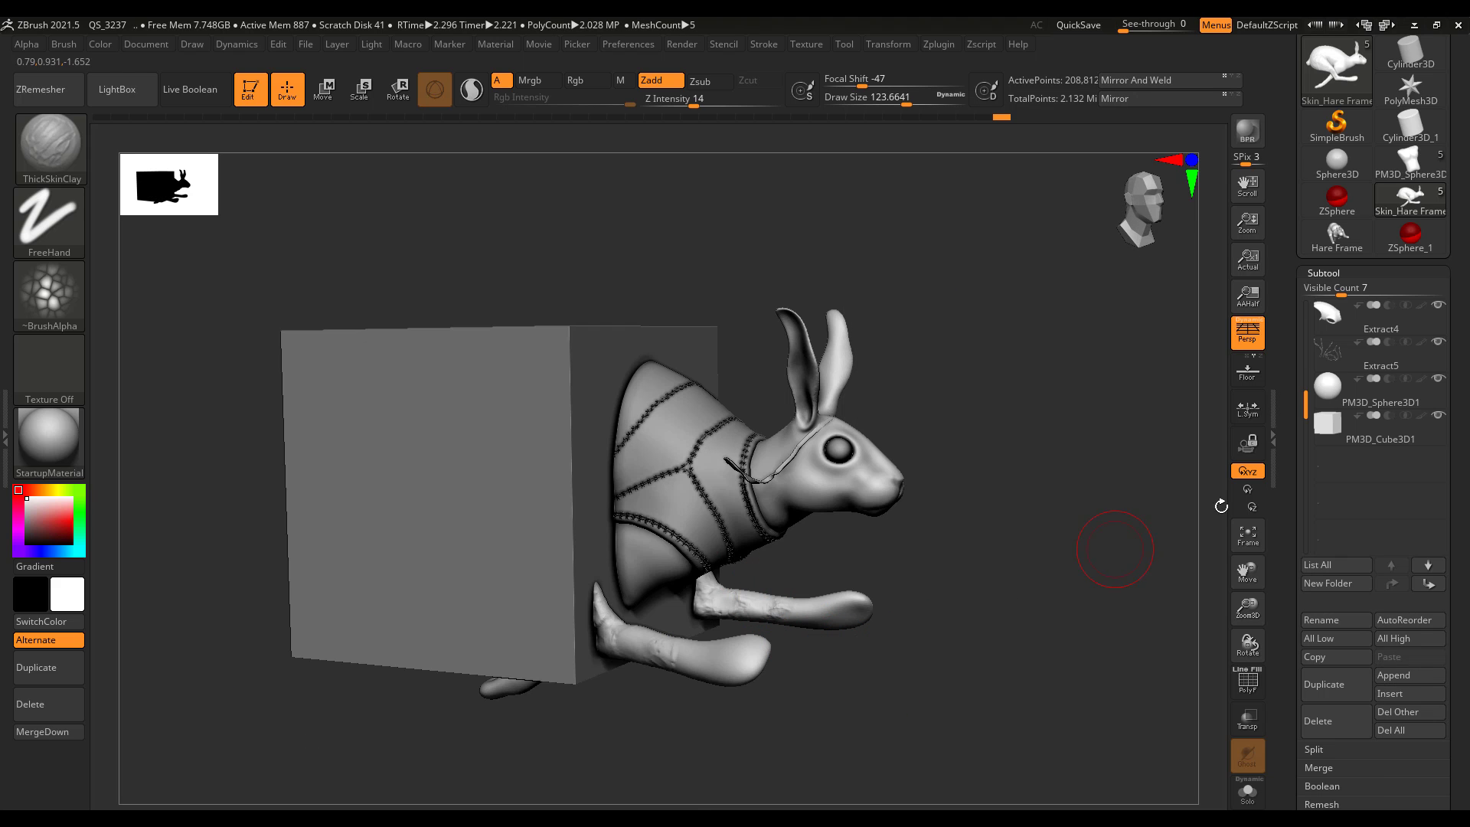
Flatten the appended cube into a slab beneath the hare's feet and stretch it lengthwise along the hare's body.
{"action": "key", "text": "w"}
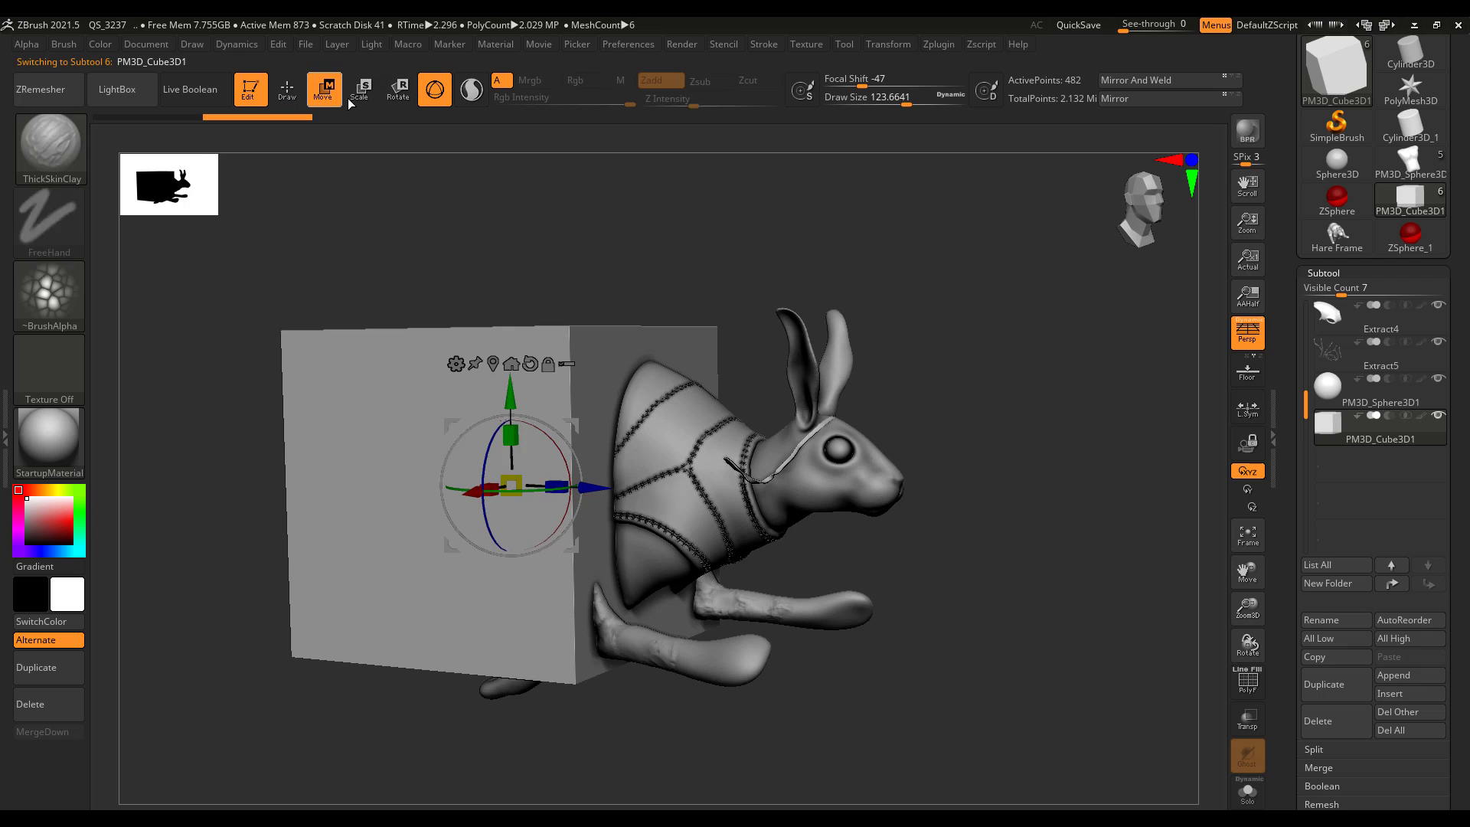
{"action": "left_click_drag", "start_coordinate": [514, 434], "coordinate": [532, 803]}
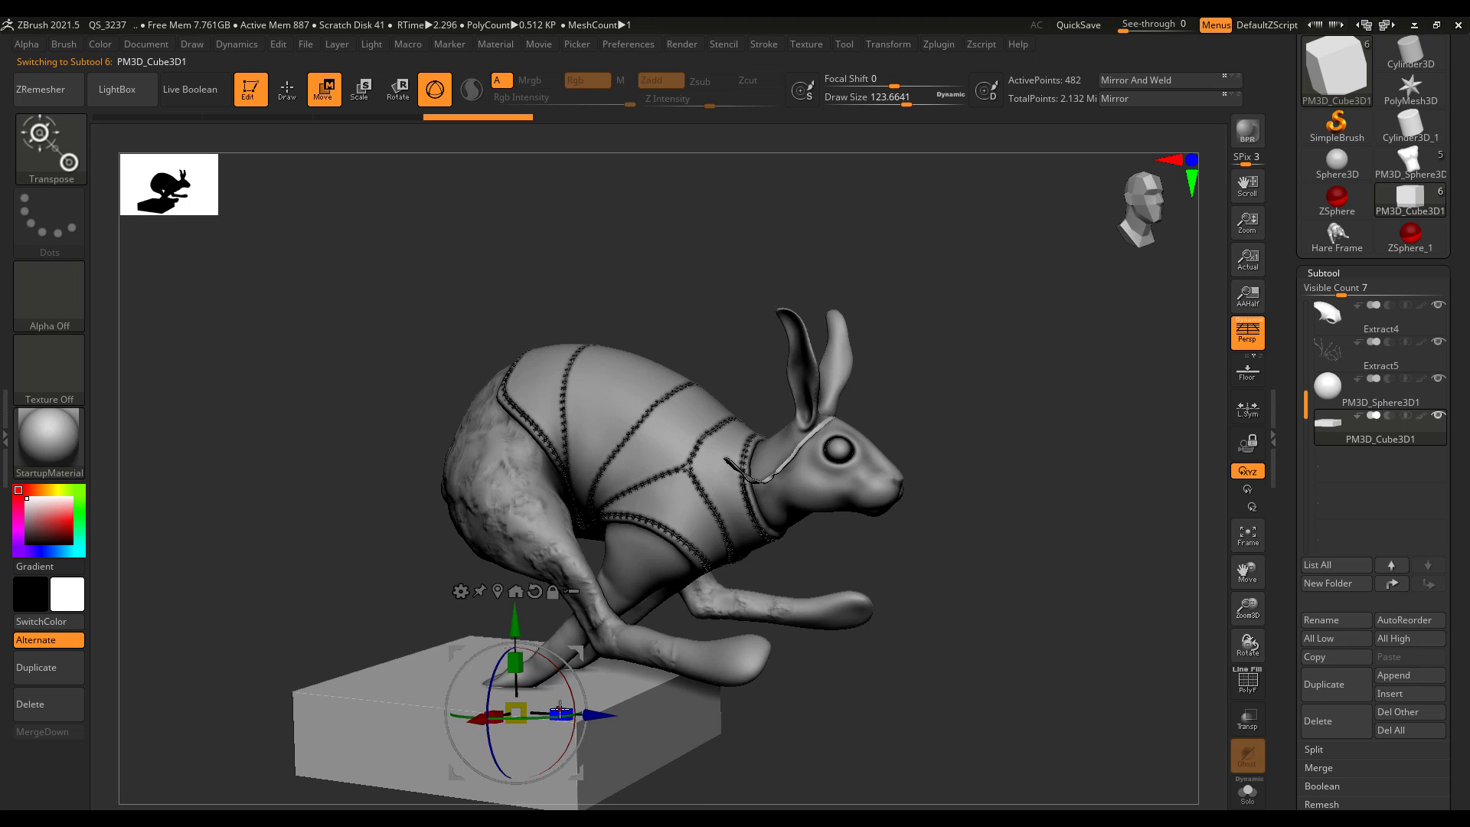
{"action": "left_click_drag", "start_coordinate": [561, 714], "coordinate": [837, 774]}
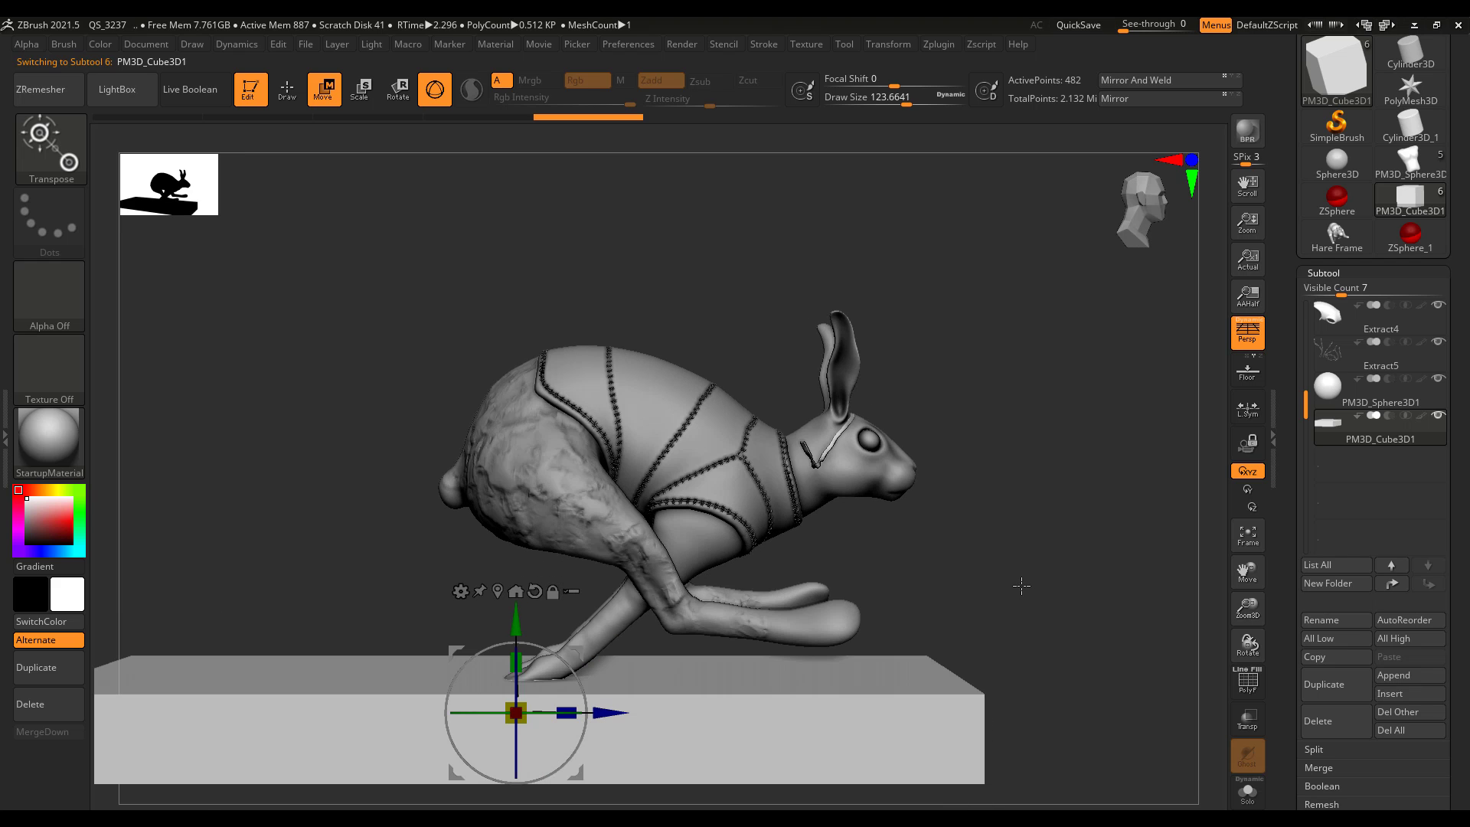
Center and resize the slab under the hare, thin it, and fit its upper face to the paws as a platform.
{"action": "left_click_drag", "start_coordinate": [1016, 584], "coordinate": [630, 742]}
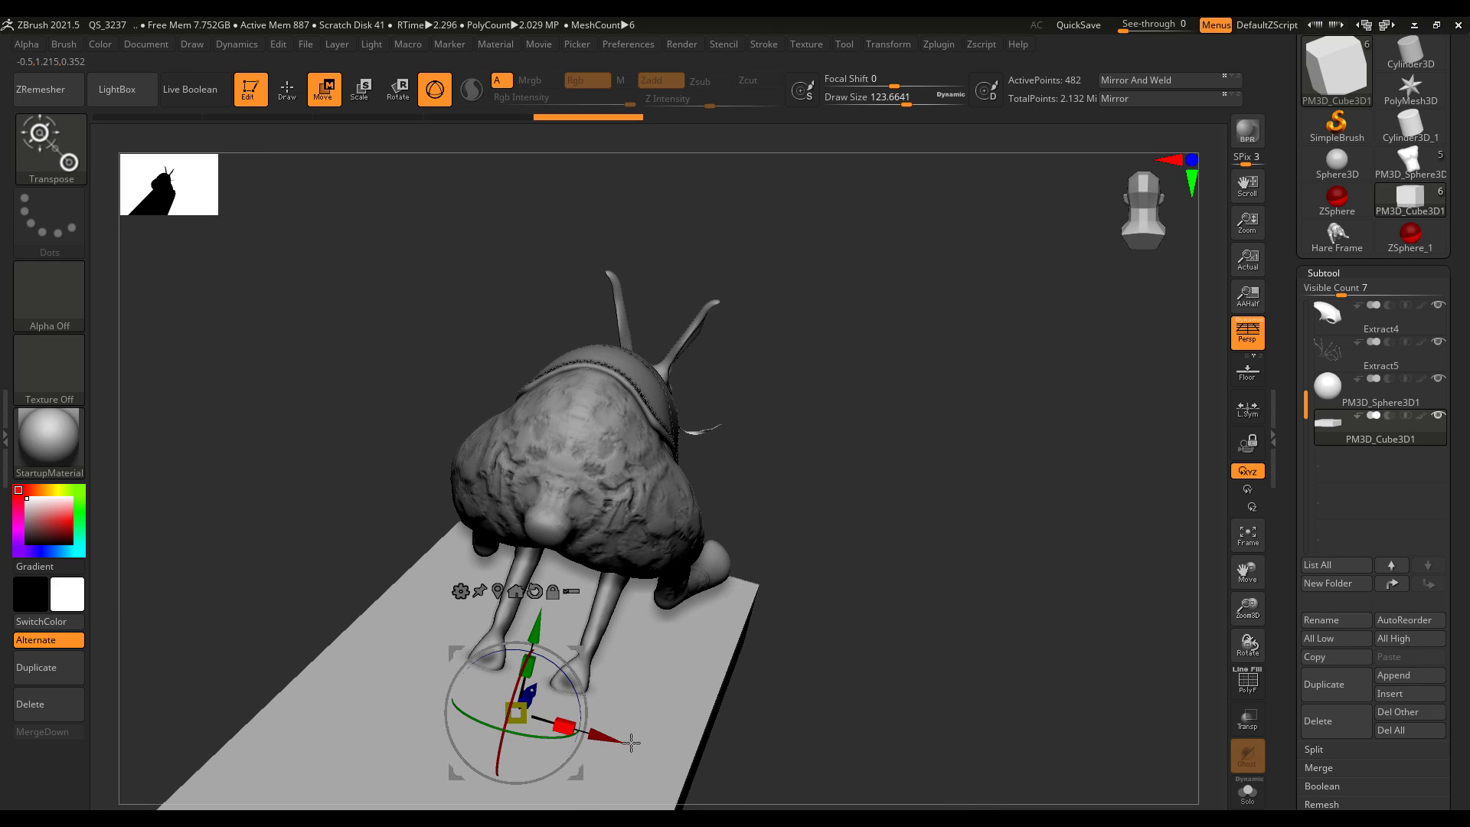
{"action": "left_click_drag", "start_coordinate": [881, 605], "coordinate": [1024, 511]}
{"action": "left_click_drag", "start_coordinate": [635, 554], "coordinate": [636, 563]}
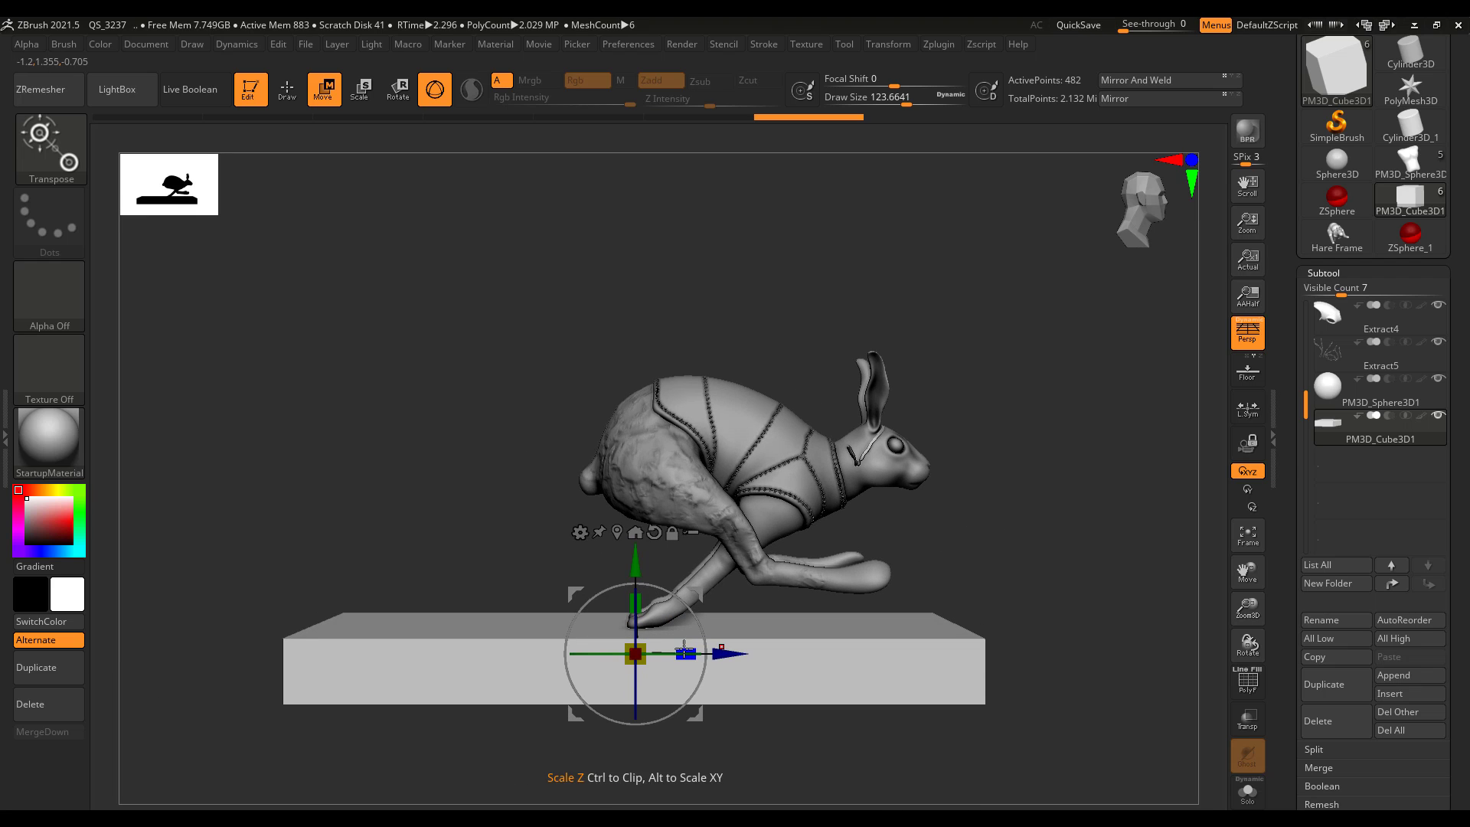
{"action": "left_click_drag", "start_coordinate": [686, 653], "coordinate": [783, 654]}
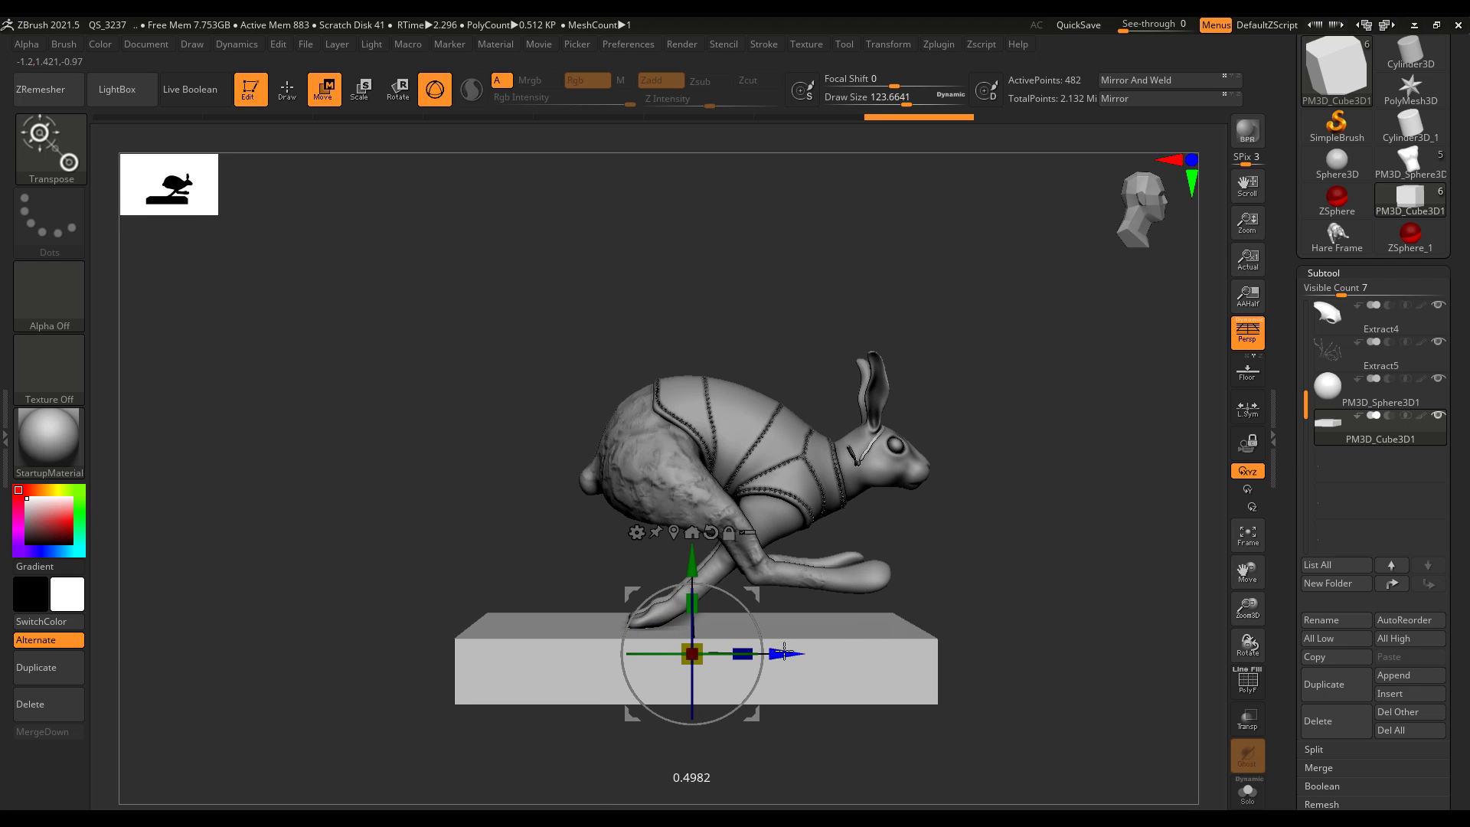
{"action": "left_click_drag", "start_coordinate": [1045, 556], "coordinate": [949, 576]}
{"action": "left_click_drag", "start_coordinate": [654, 653], "coordinate": [595, 656]}
{"action": "left_click_drag", "start_coordinate": [691, 603], "coordinate": [691, 621]}
{"action": "left_click_drag", "start_coordinate": [691, 570], "coordinate": [691, 567]}
{"action": "mouse_move", "coordinate": [941, 482]}
{"action": "left_mouse_down", "text": "shift"}
{"action": "mouse_move", "coordinate": [974, 482]}
{"action": "mouse_move", "coordinate": [952, 531]}
{"action": "mouse_move", "coordinate": [990, 607]}
{"action": "mouse_move", "coordinate": [1082, 439]}
{"action": "mouse_move", "coordinate": [1038, 553]}
{"action": "mouse_move", "coordinate": [1010, 558]}
{"action": "mouse_move", "coordinate": [1033, 541]}
{"action": "mouse_move", "coordinate": [1050, 625]}
{"action": "mouse_move", "coordinate": [1041, 585]}
{"action": "left_mouse_up", "text": "shift"}
{"action": "key", "text": "q"}
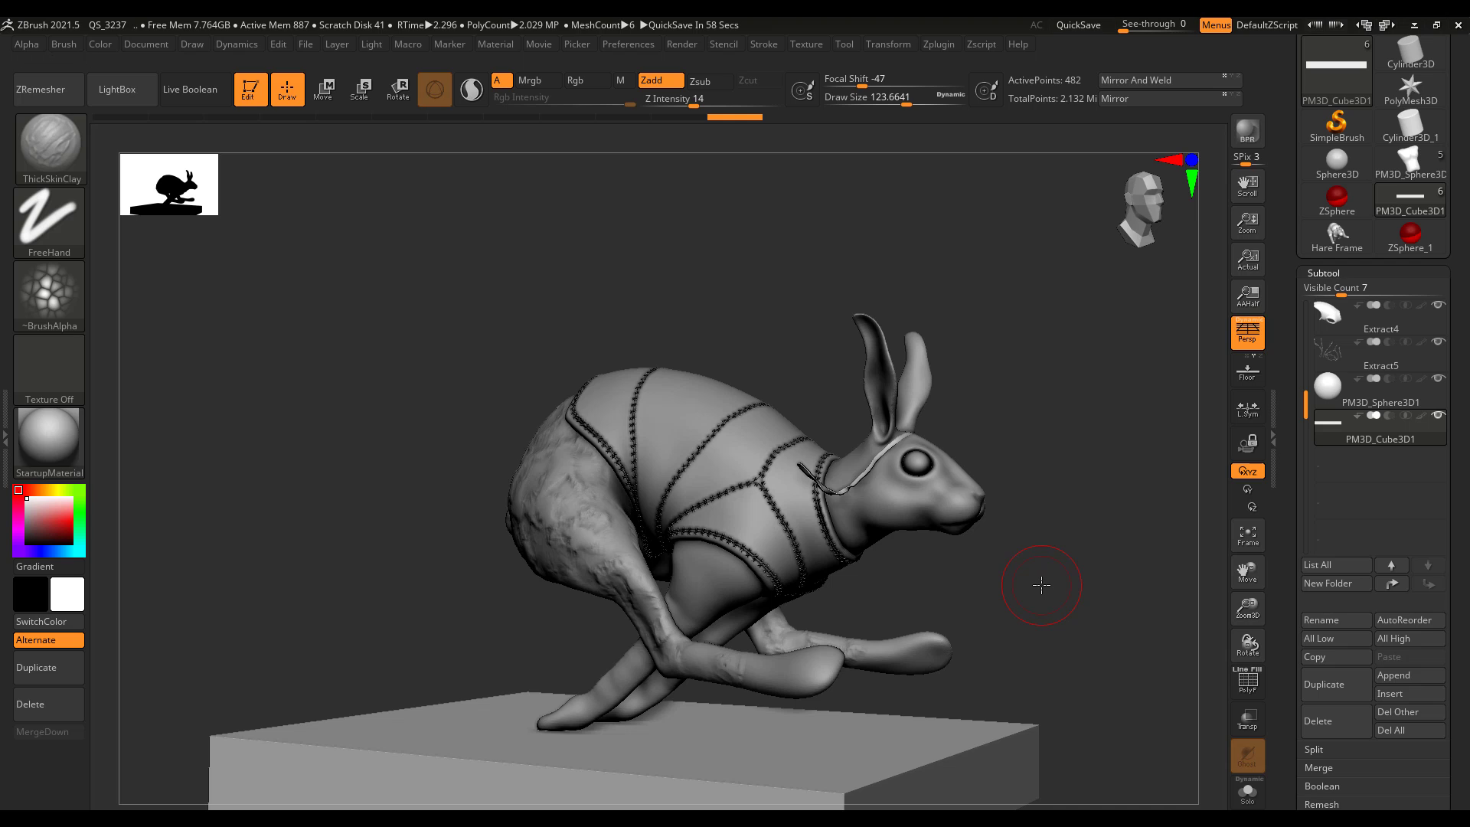
Expand the BPR Filters settings and make a BPR render of the hare on its platform.
{"action": "left_click", "coordinate": [687, 44]}
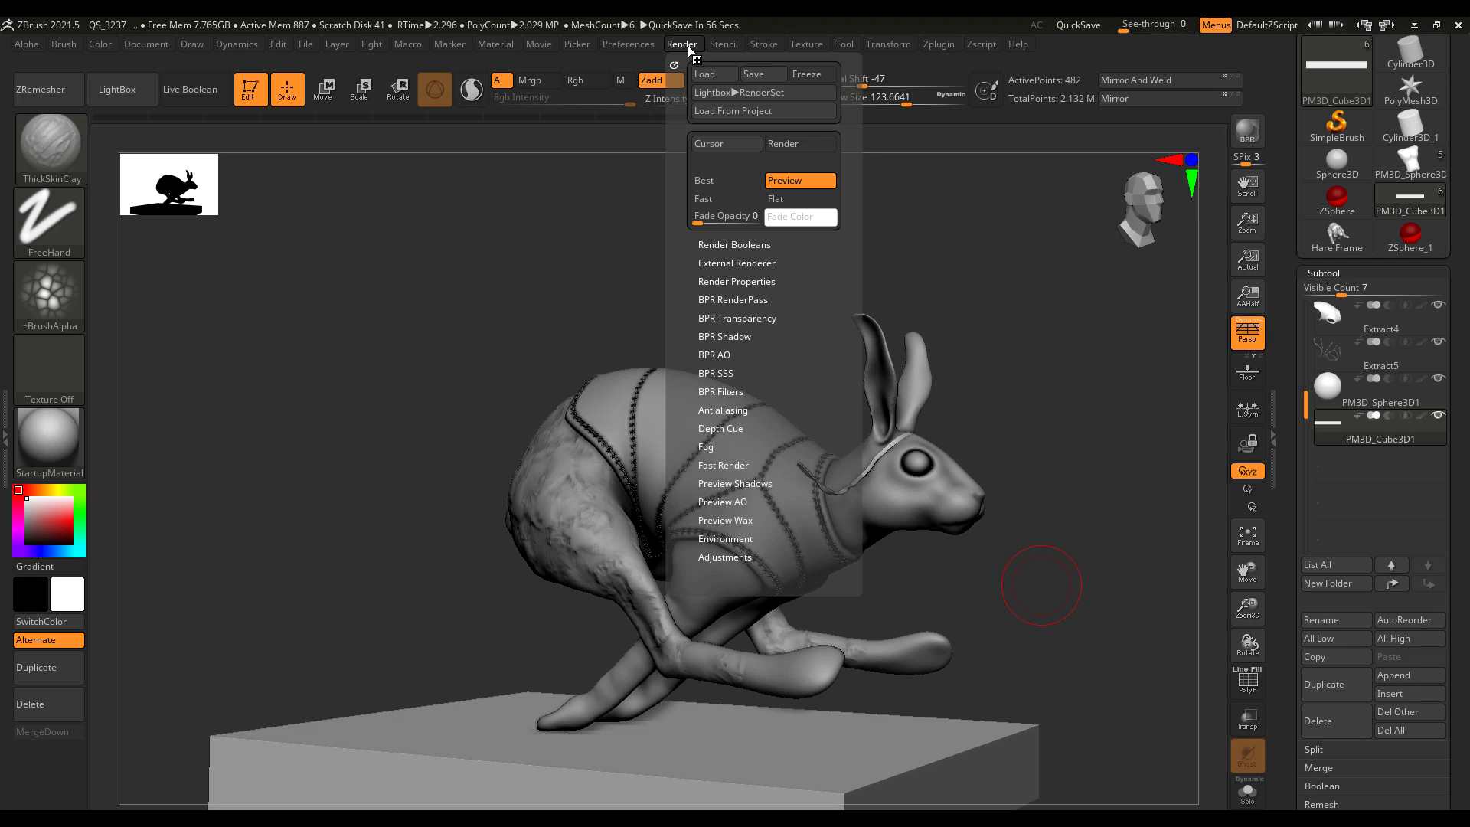
{"action": "left_click", "coordinate": [735, 391]}
{"action": "left_click", "coordinate": [717, 536]}
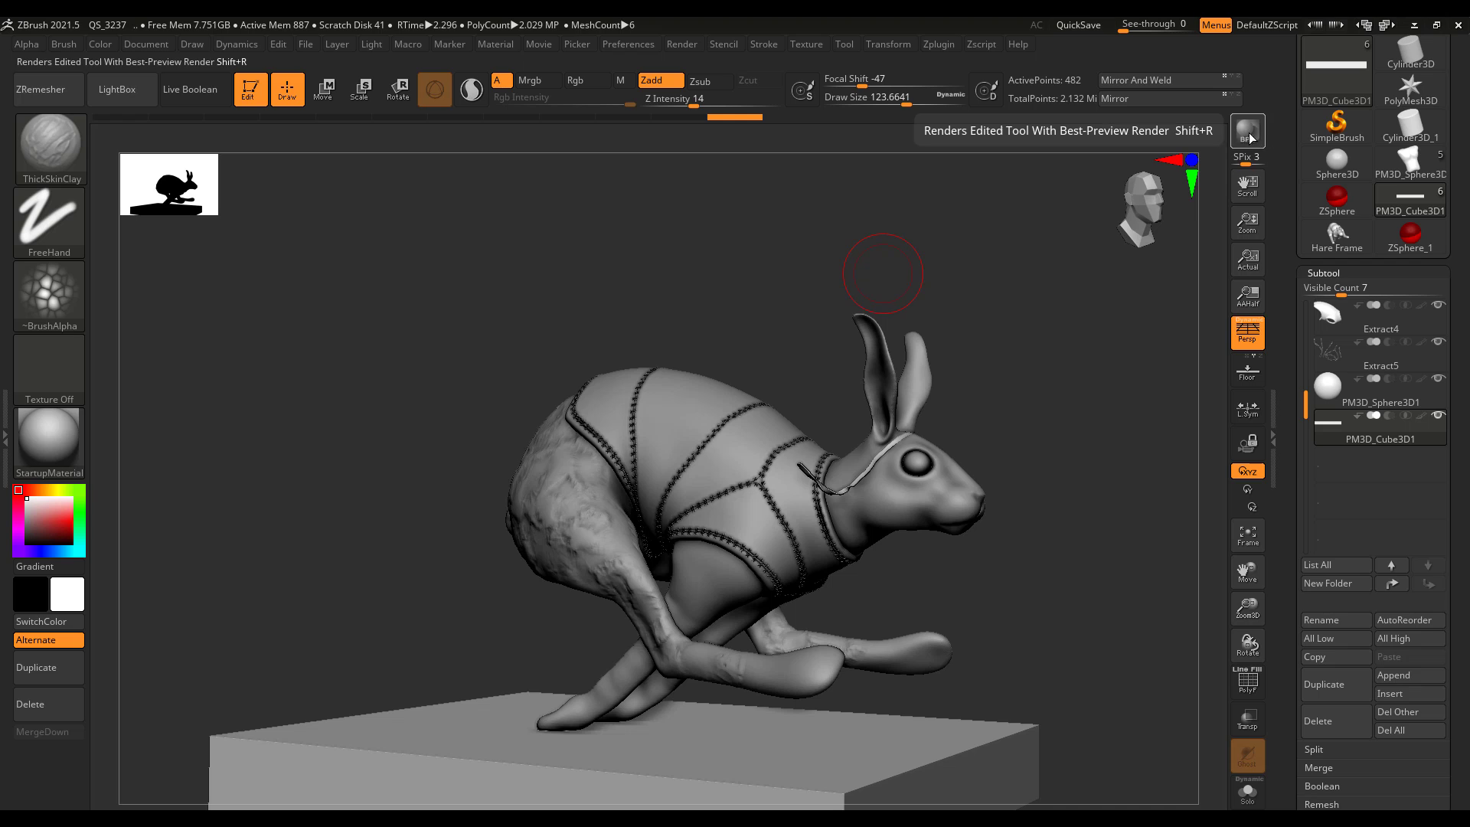
{"action": "left_click", "coordinate": [1251, 130]}
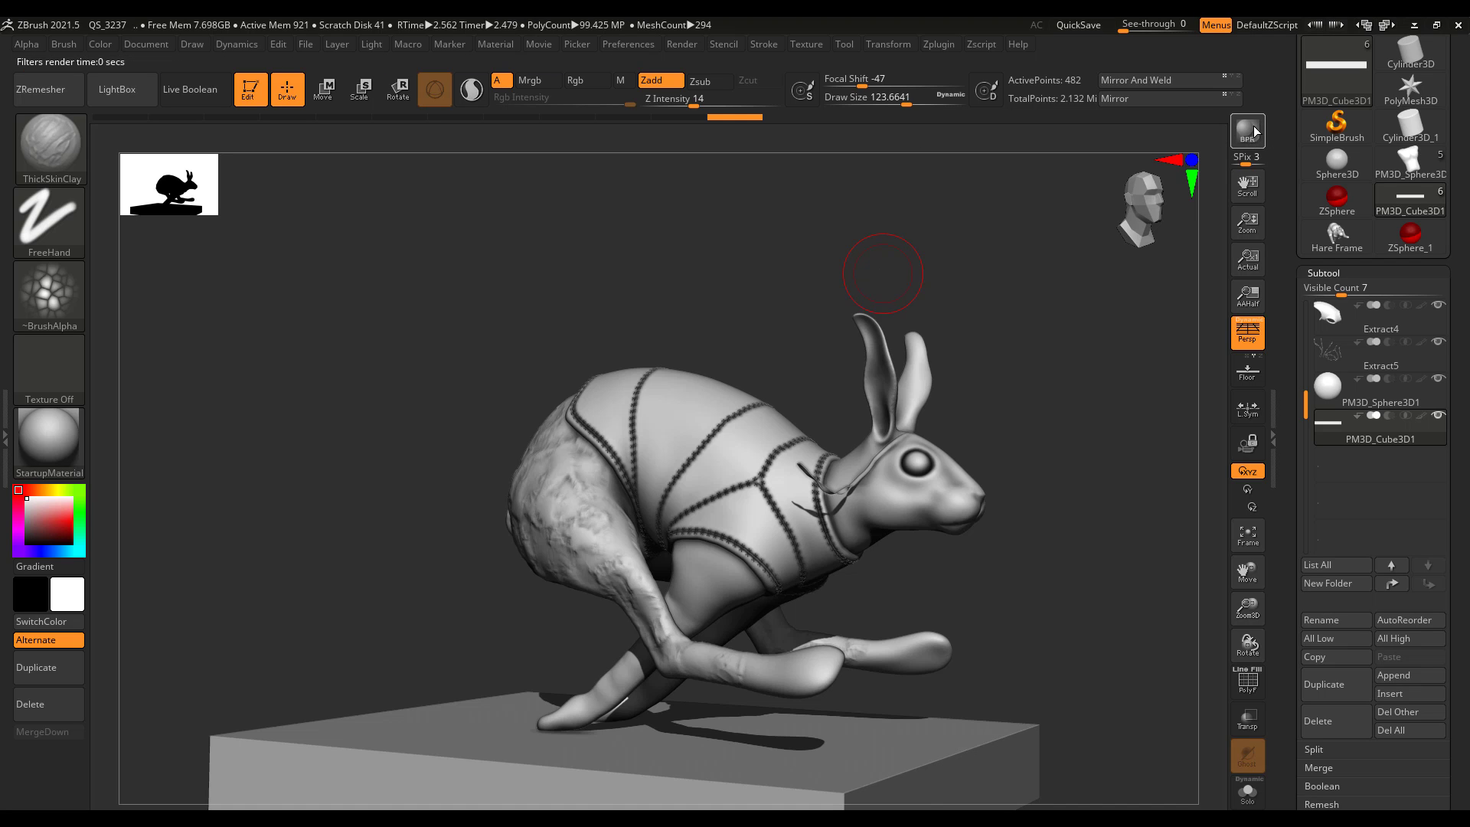
Dock the Render palette beside the canvas and enable BPR filter F1.
{"action": "left_click", "coordinate": [682, 44]}
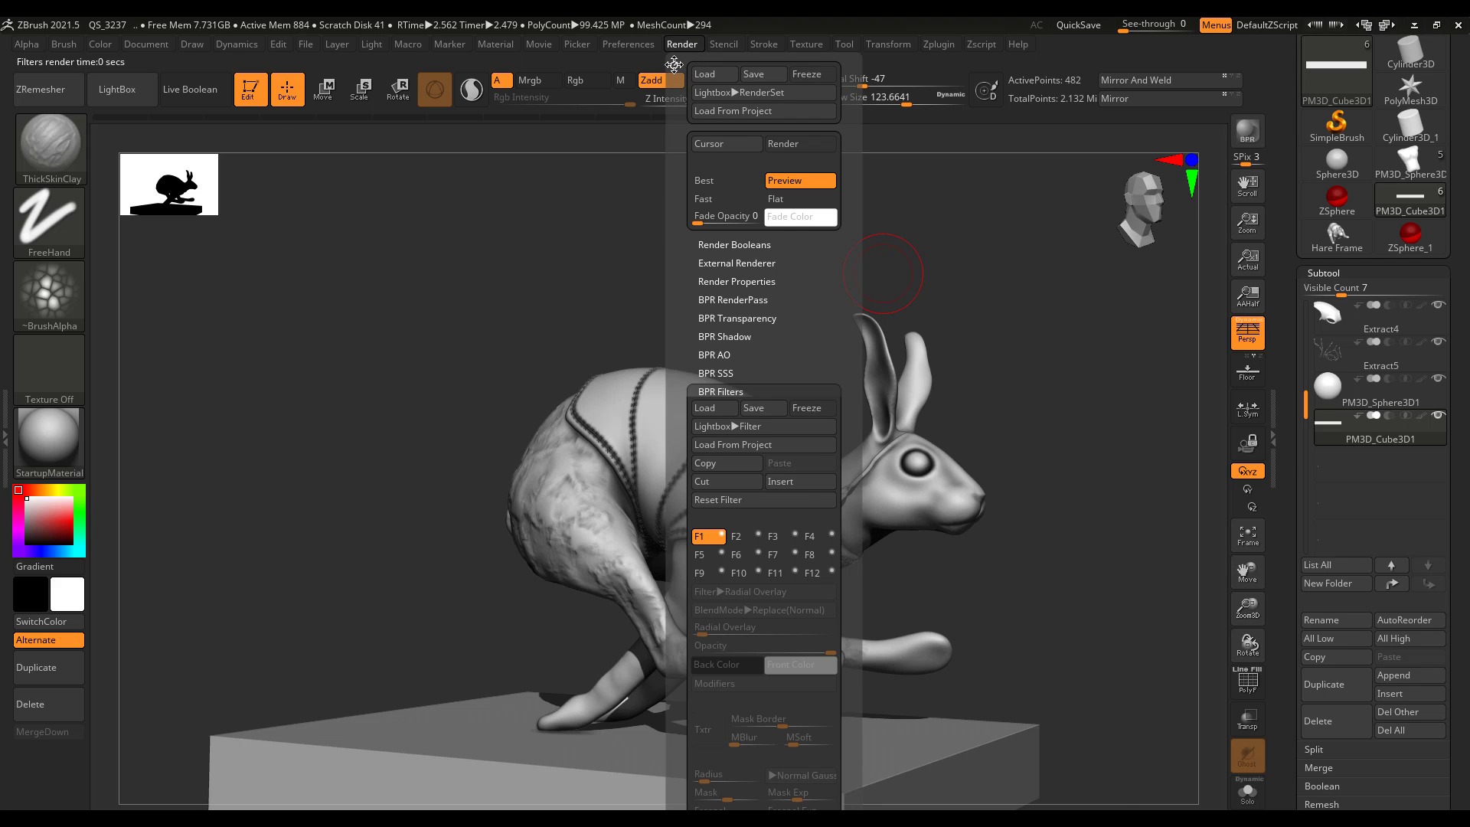
{"action": "left_click", "coordinate": [674, 64]}
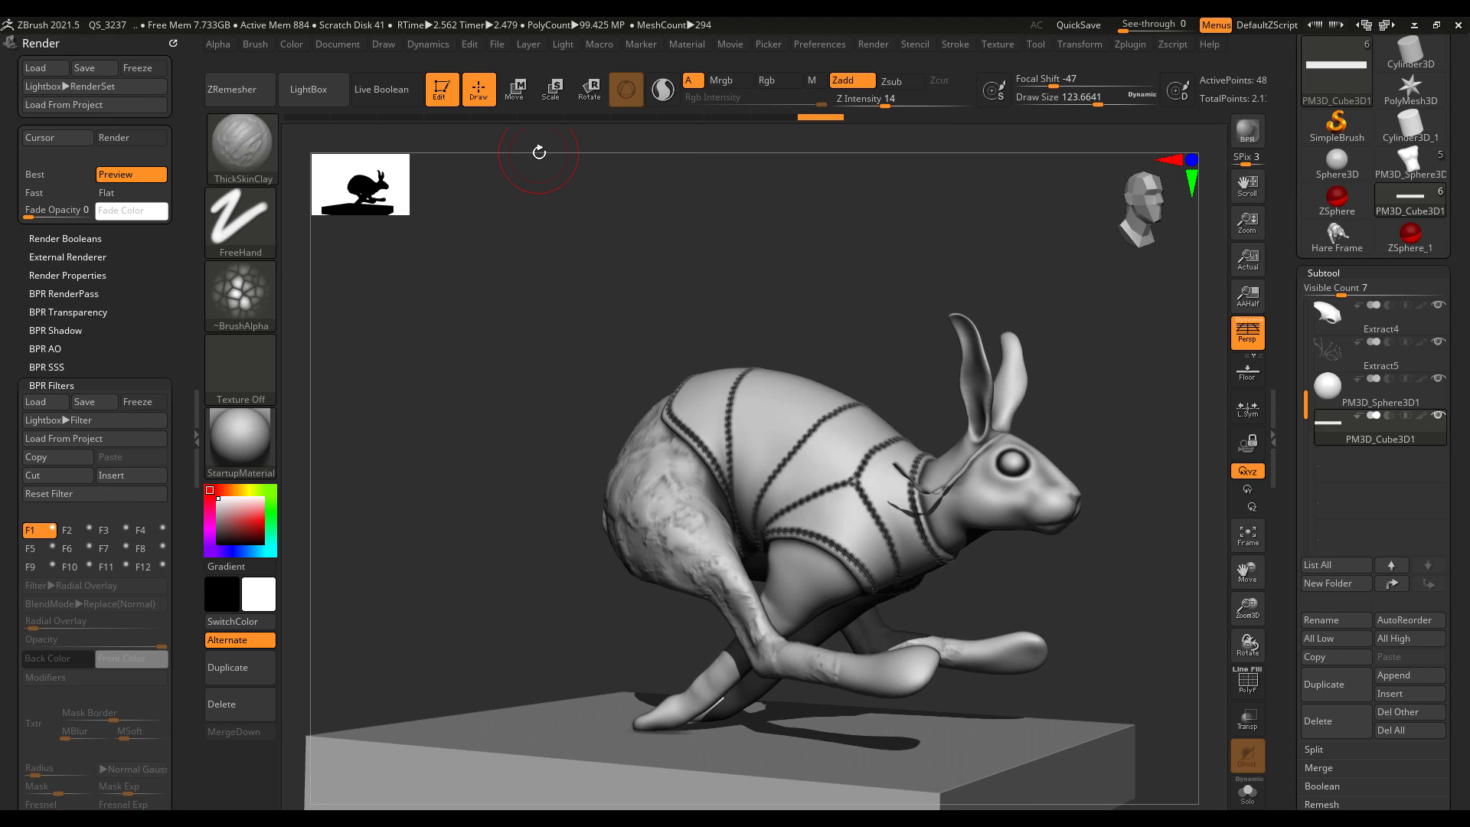
{"action": "scroll", "coordinate": [177, 398], "scroll_direction": "down", "scroll_amount": 5}
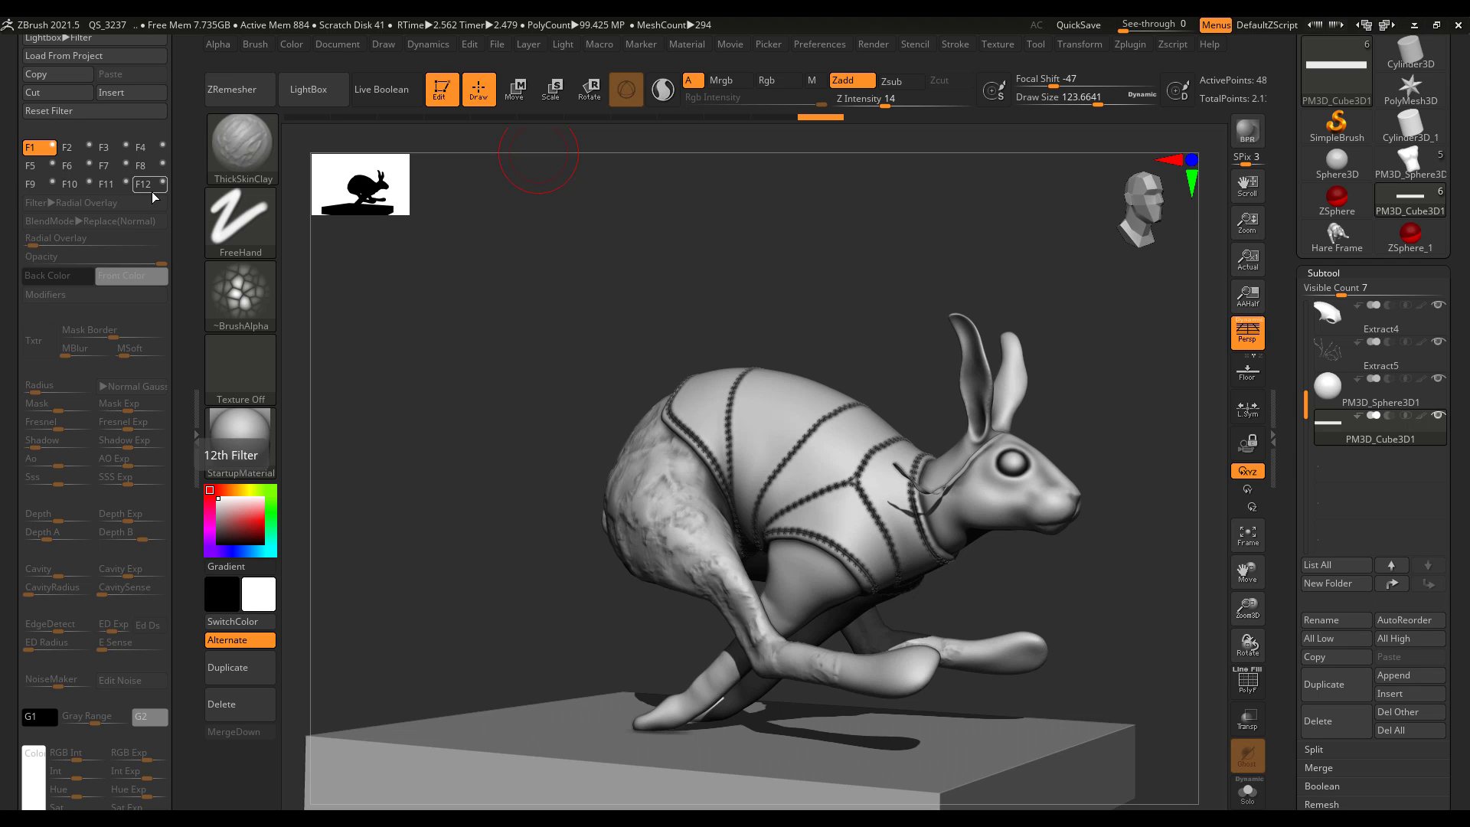
{"action": "left_click", "coordinate": [52, 148]}
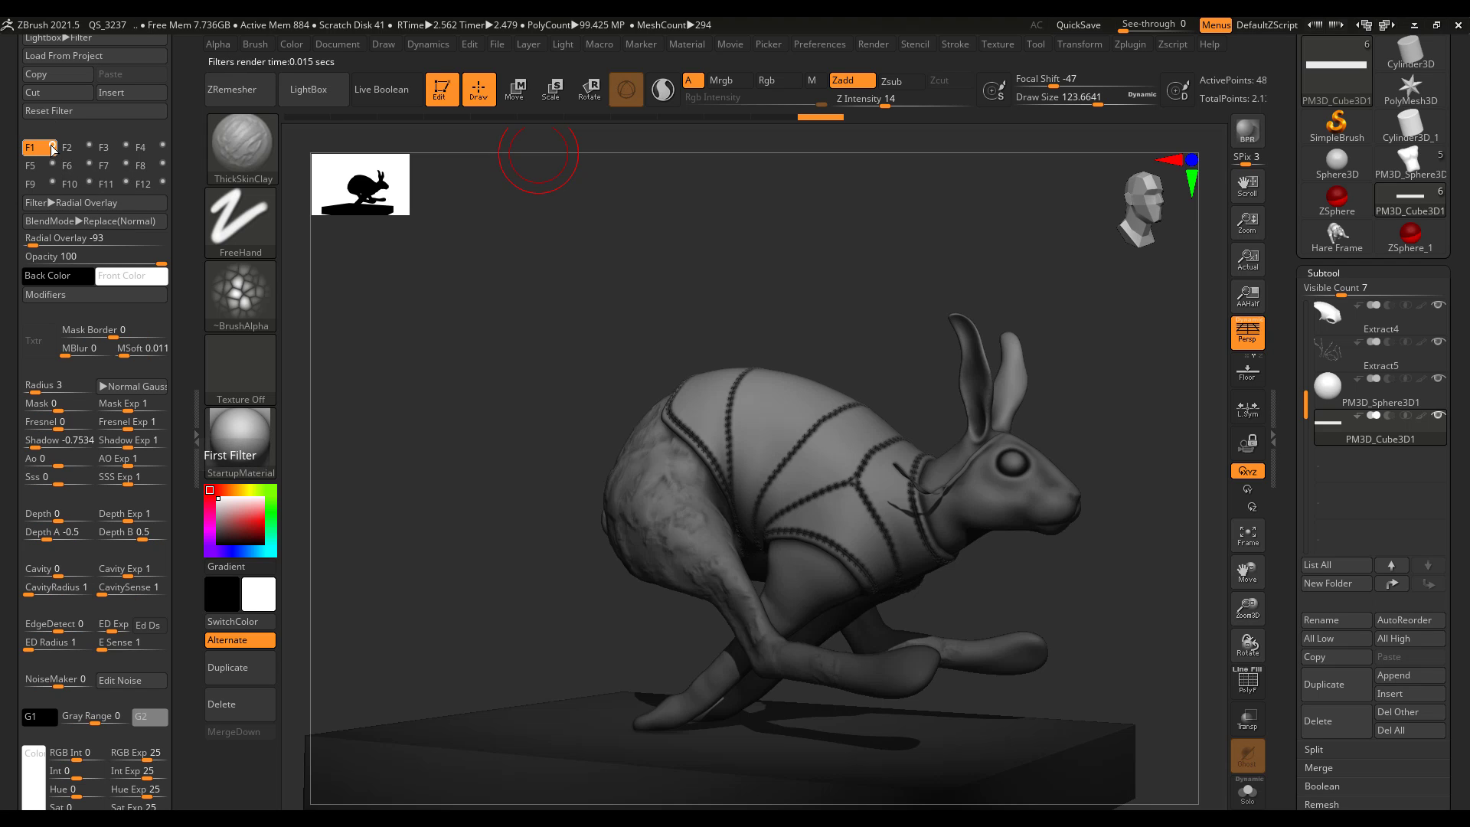
Try the Noise filter type on F1 and switch it back to Radial Overlay.
{"action": "left_click", "coordinate": [101, 205]}
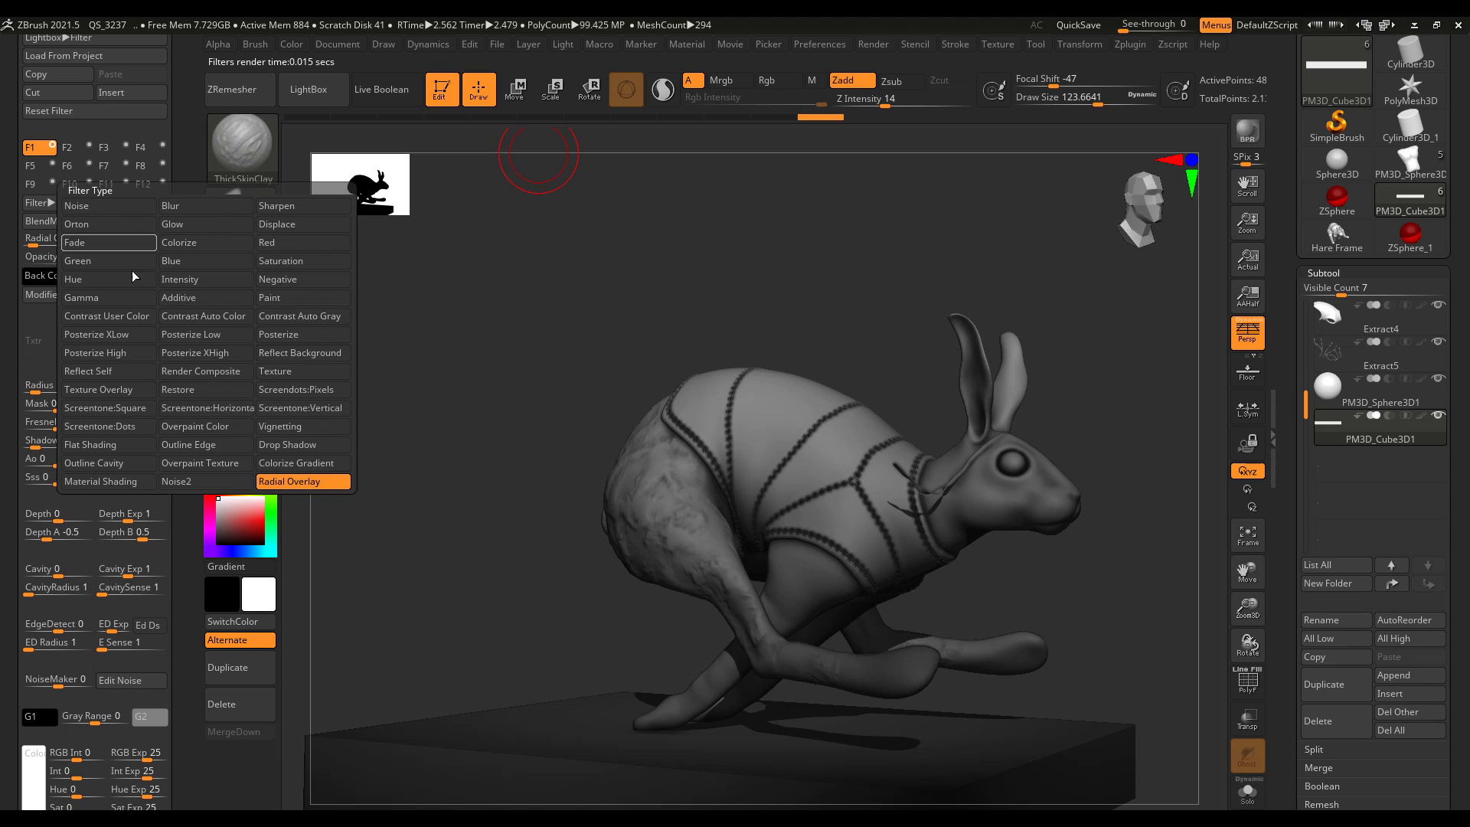
{"action": "left_click", "coordinate": [112, 207]}
{"action": "left_click", "coordinate": [113, 206]}
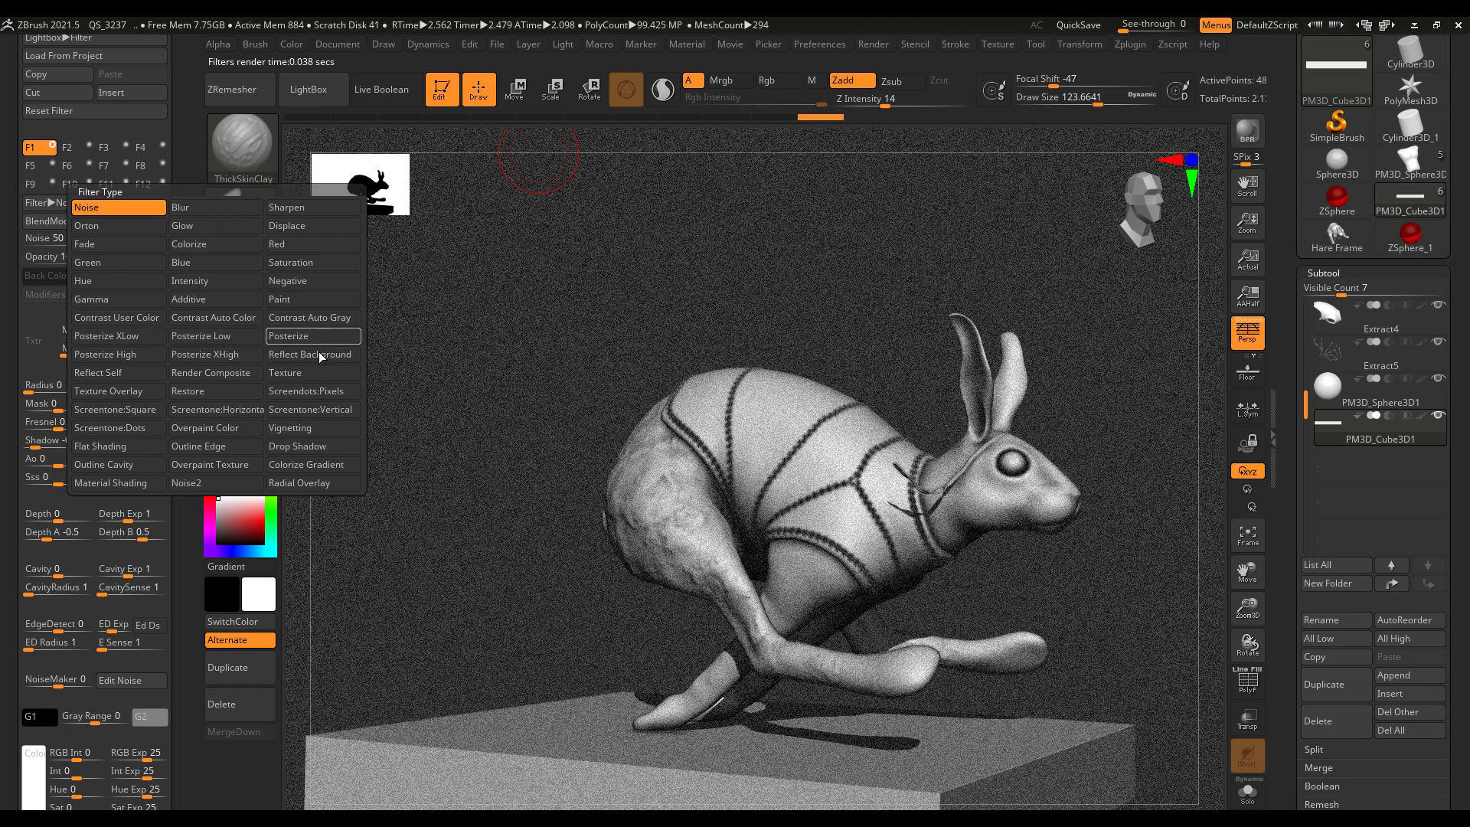
{"action": "left_click", "coordinate": [323, 485]}
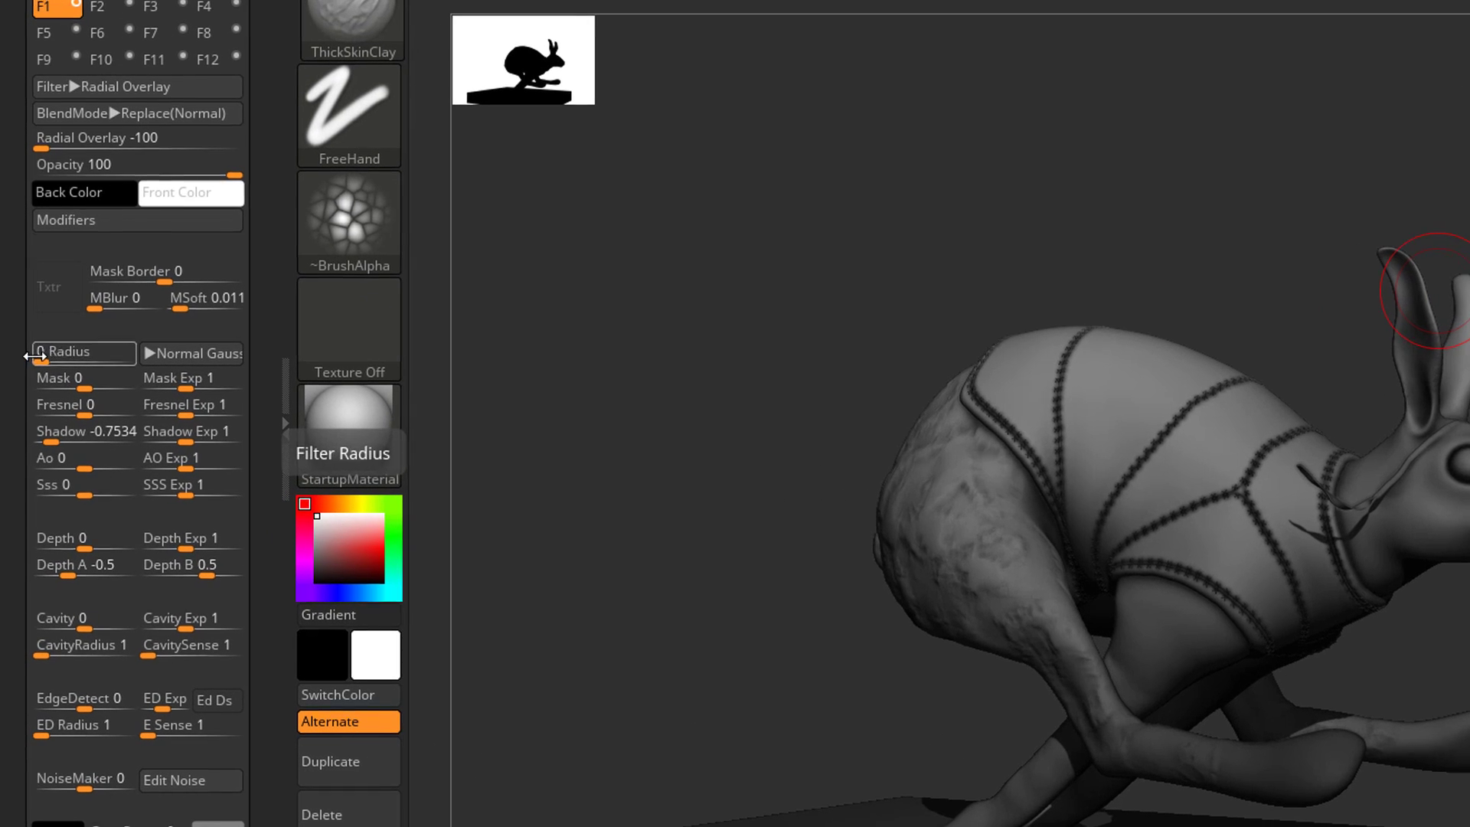
Set the F1 filter's Radius to 17, Mask Border back to 0, Radial Overlay to -98 and Opacity to 83.
{"action": "left_click_drag", "start_coordinate": [28, 390], "coordinate": [51, 392]}
{"action": "key", "text": "Return"}
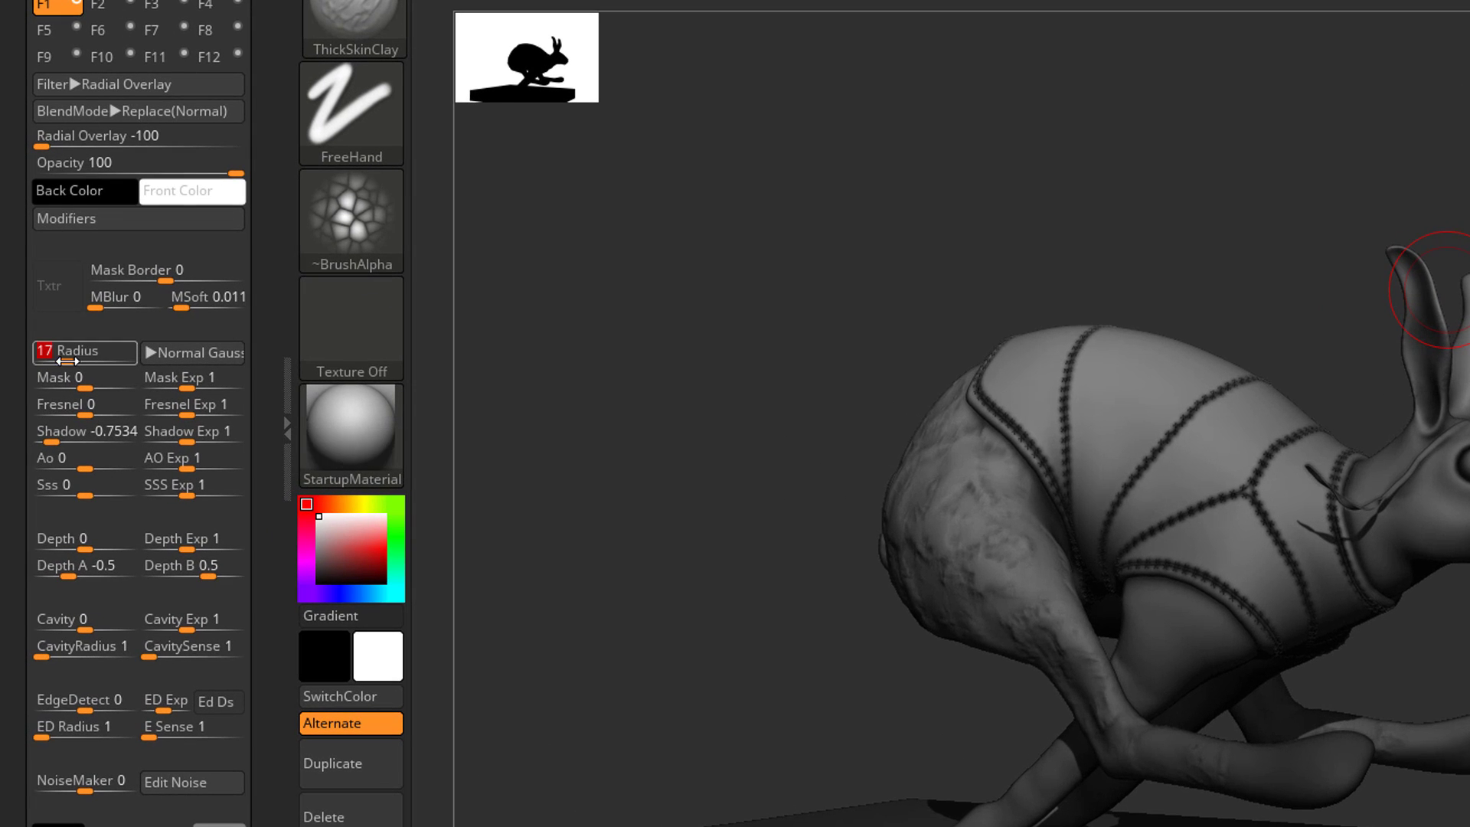
{"action": "left_click", "coordinate": [167, 280]}
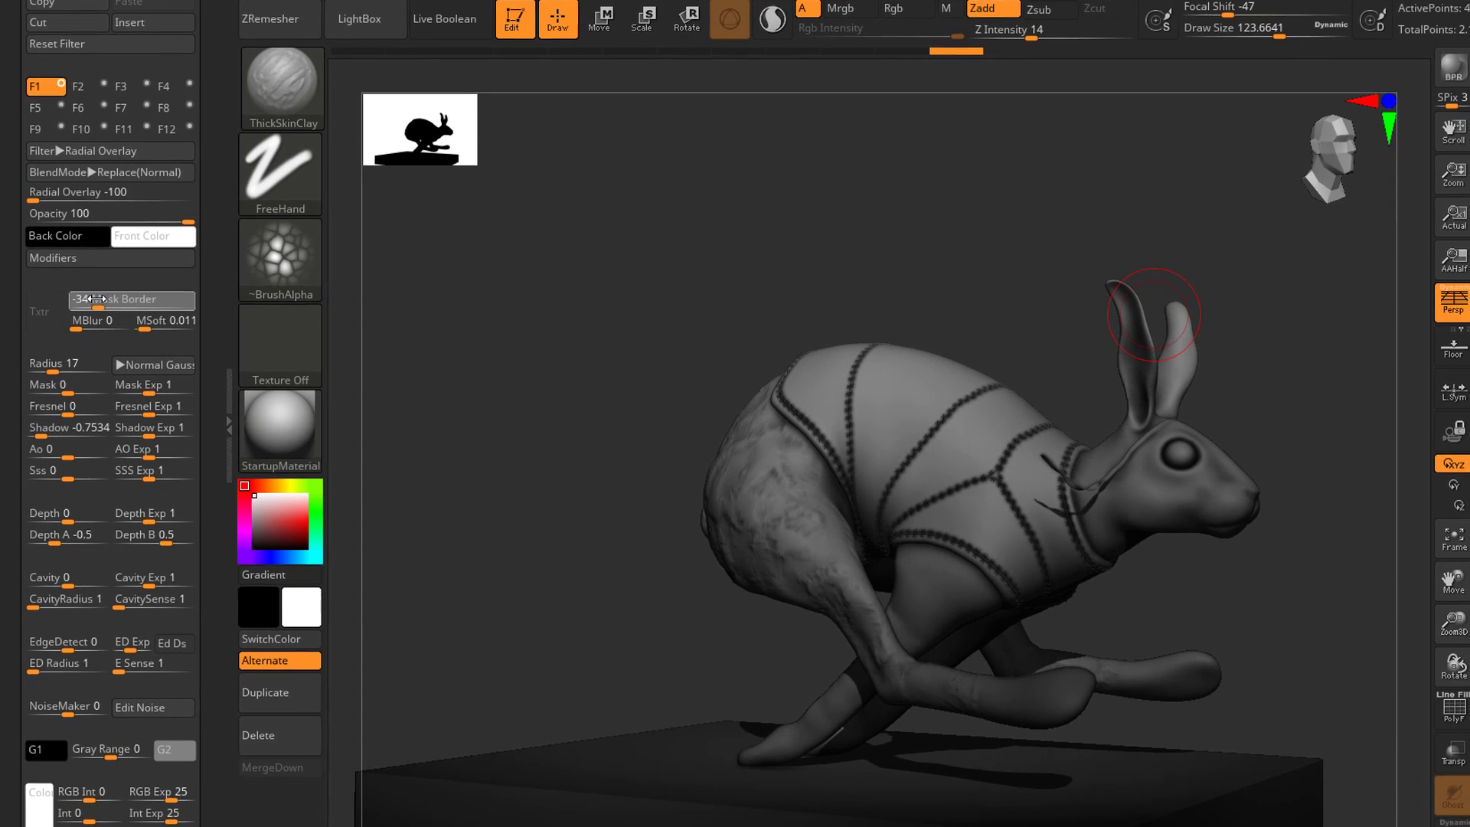
{"action": "key", "text": "Return"}
{"action": "mouse_move", "coordinate": [35, 200]}
{"action": "left_mouse_down"}
{"action": "mouse_move", "coordinate": [63, 200]}
{"action": "mouse_move", "coordinate": [23, 222]}
{"action": "left_mouse_up"}
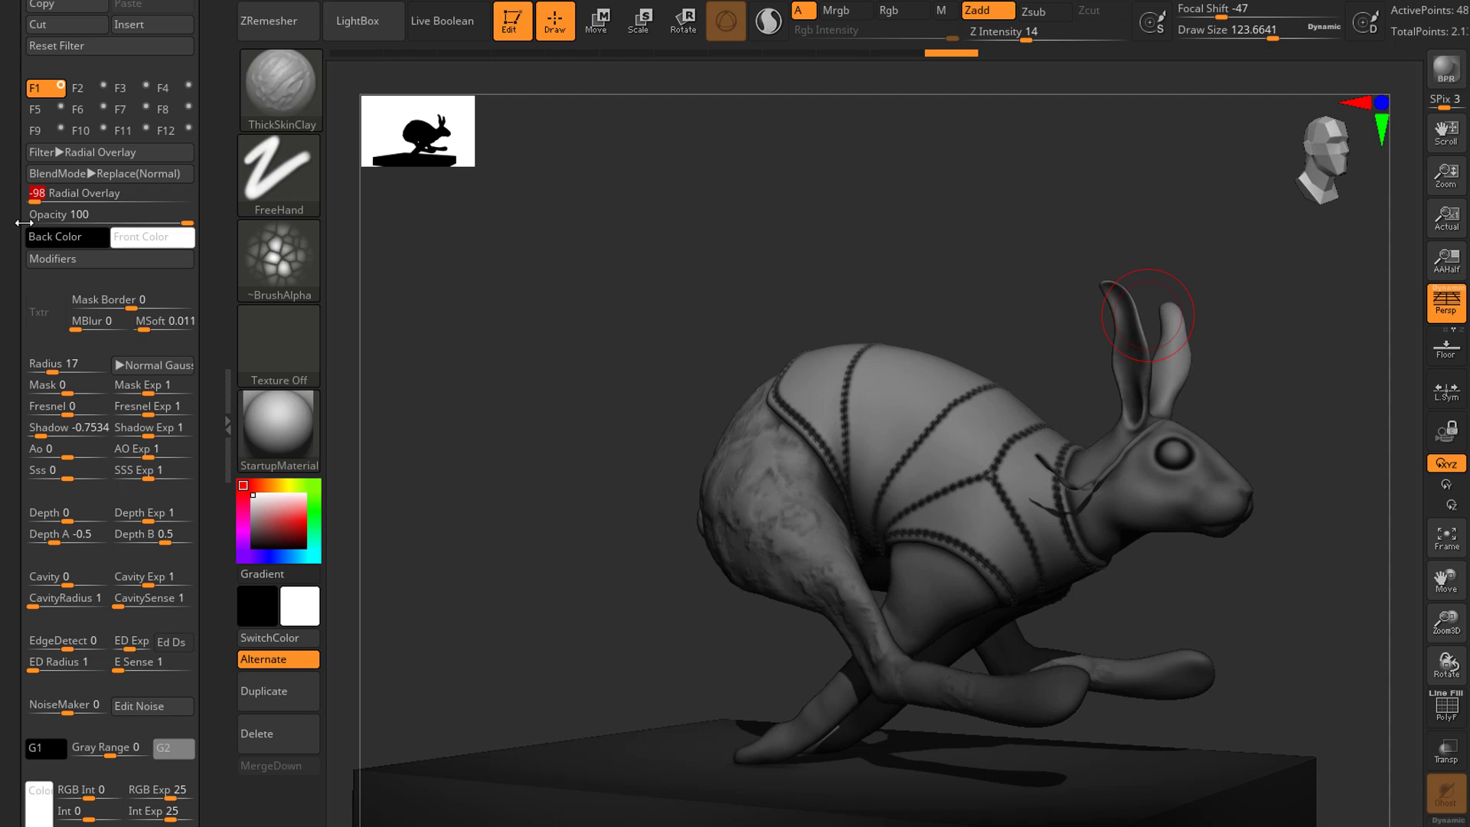
{"action": "left_click_drag", "start_coordinate": [187, 223], "coordinate": [161, 223]}
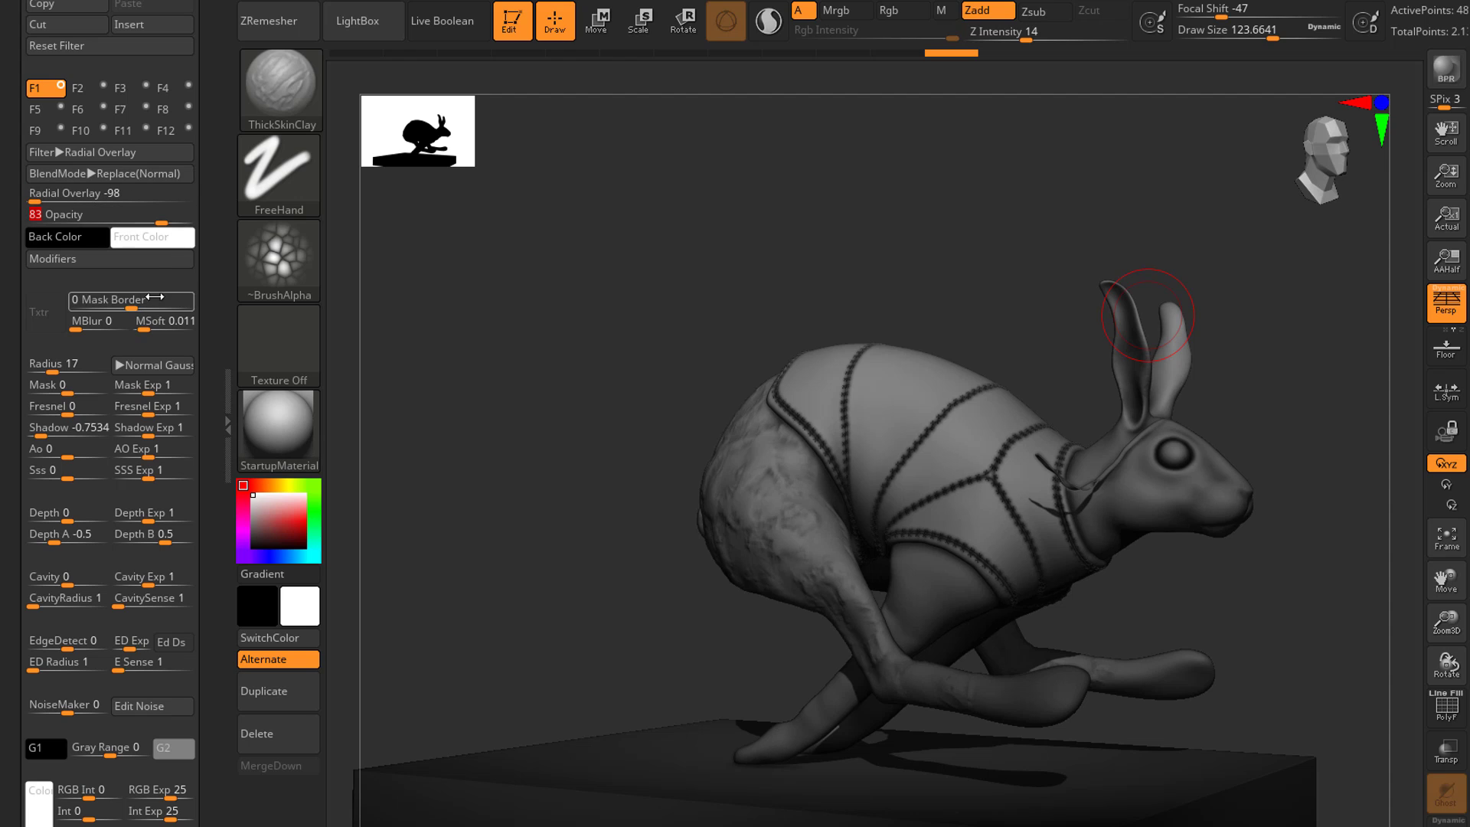
Refine the Radial Overlay modifiers with Falloff 2.256 and a slightly smaller Radius, and change the filter's Front Color to red.
{"action": "left_click", "coordinate": [52, 259]}
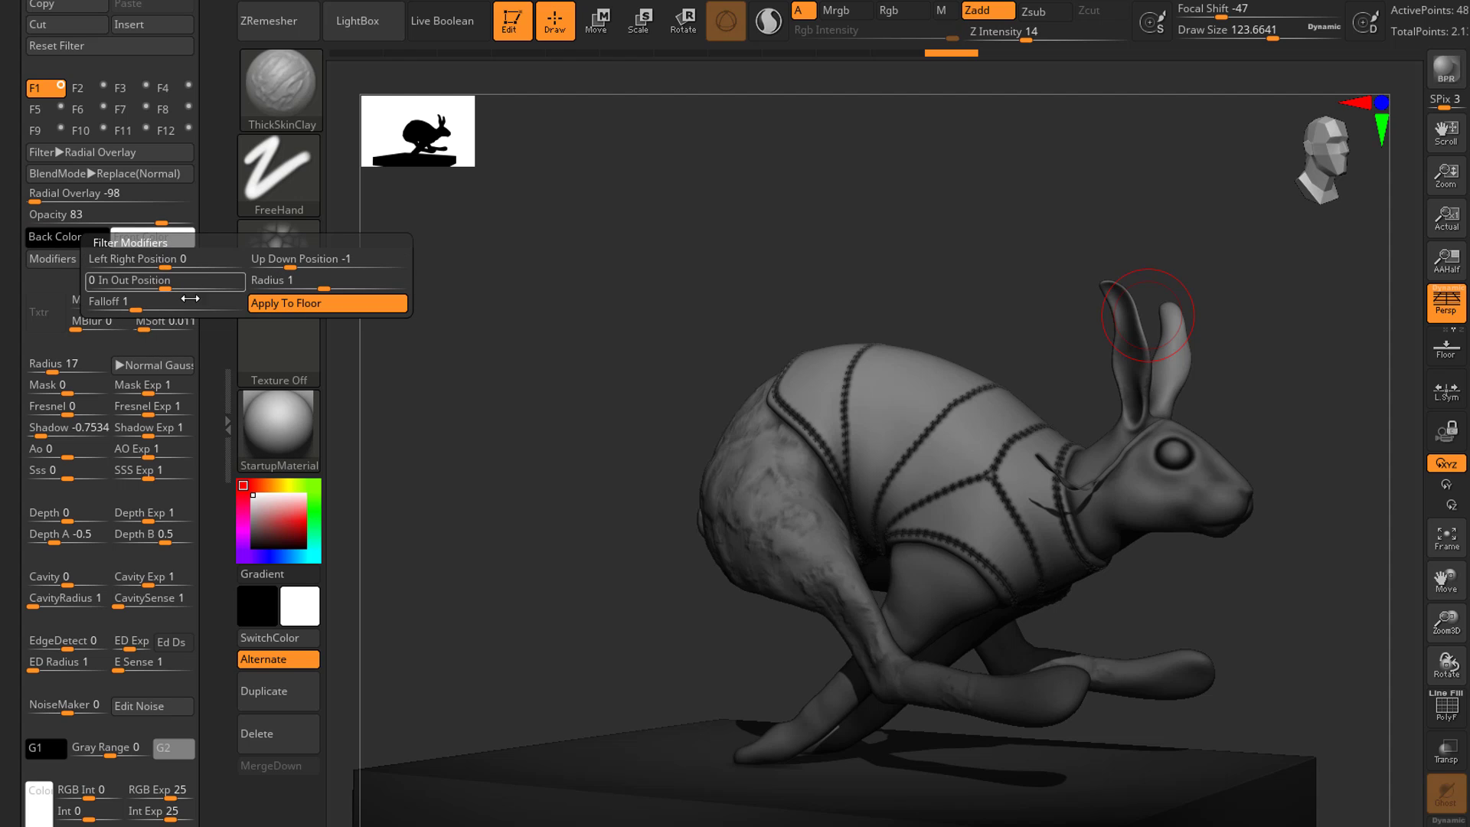
{"action": "left_click_drag", "start_coordinate": [145, 304], "coordinate": [158, 304]}
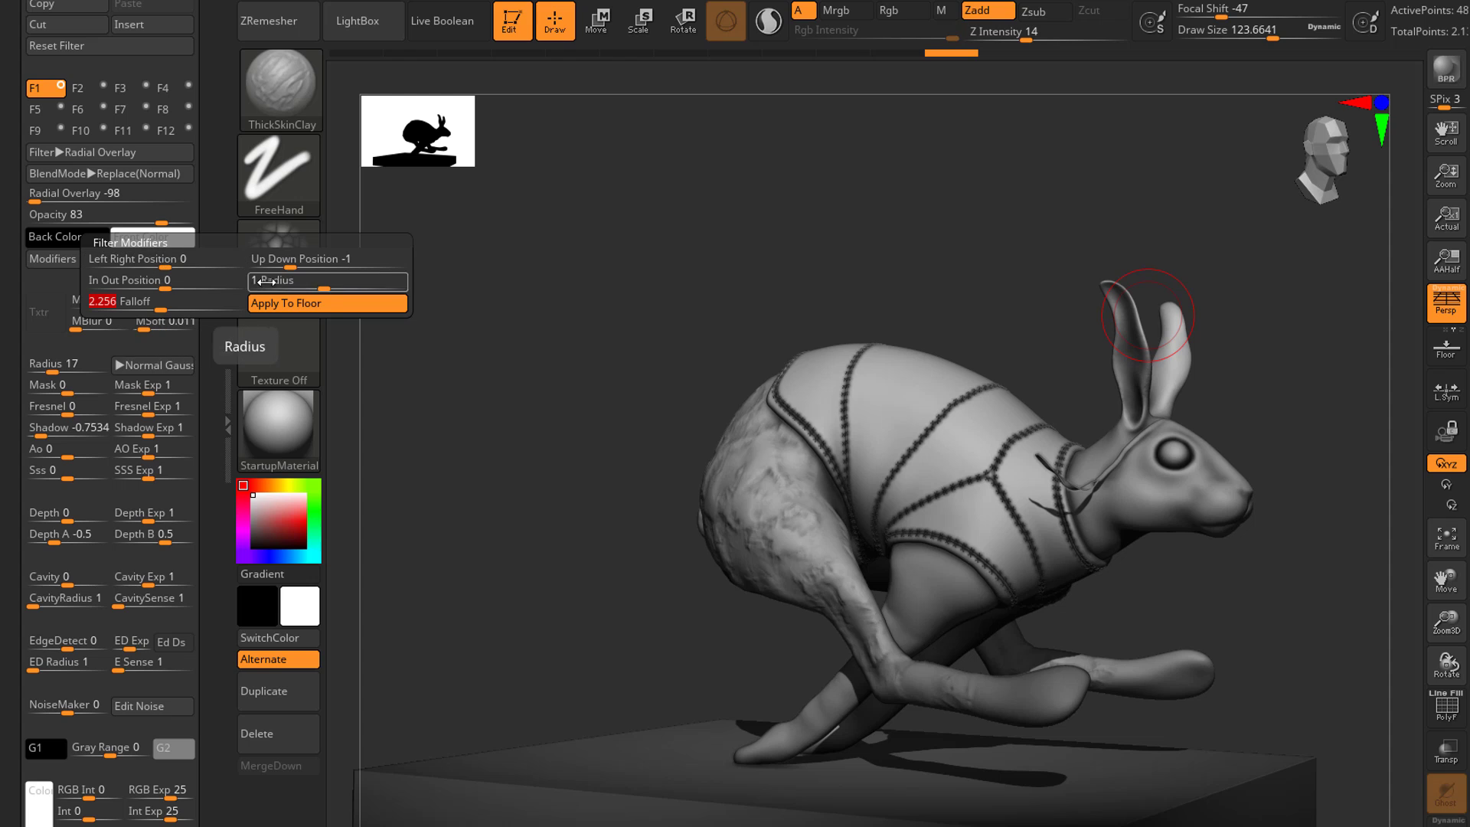
{"action": "mouse_move", "coordinate": [321, 289]}
{"action": "left_mouse_down"}
{"action": "mouse_move", "coordinate": [342, 284]}
{"action": "mouse_move", "coordinate": [309, 285]}
{"action": "left_mouse_up"}
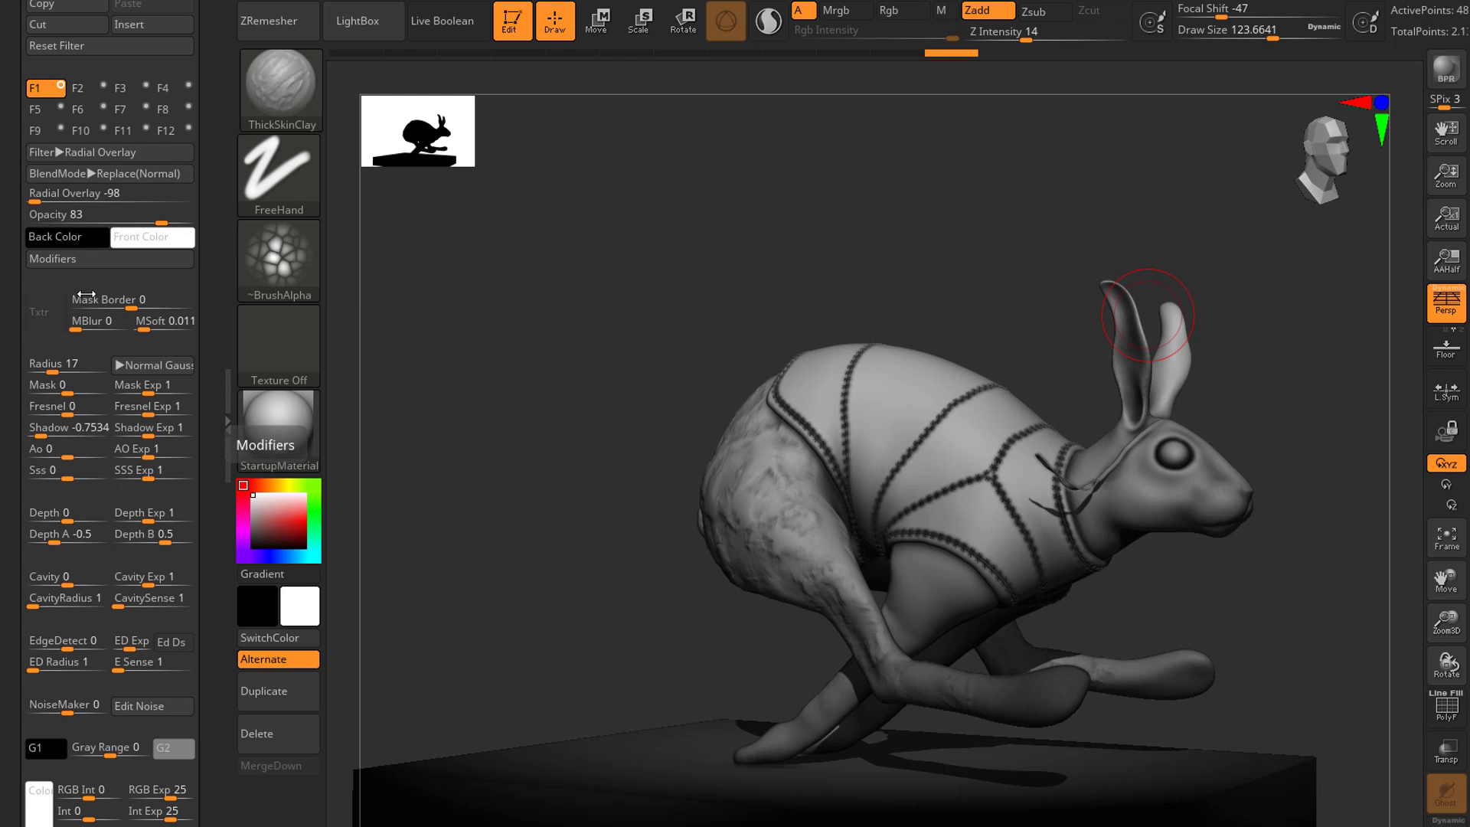
{"action": "left_click", "coordinate": [172, 239]}
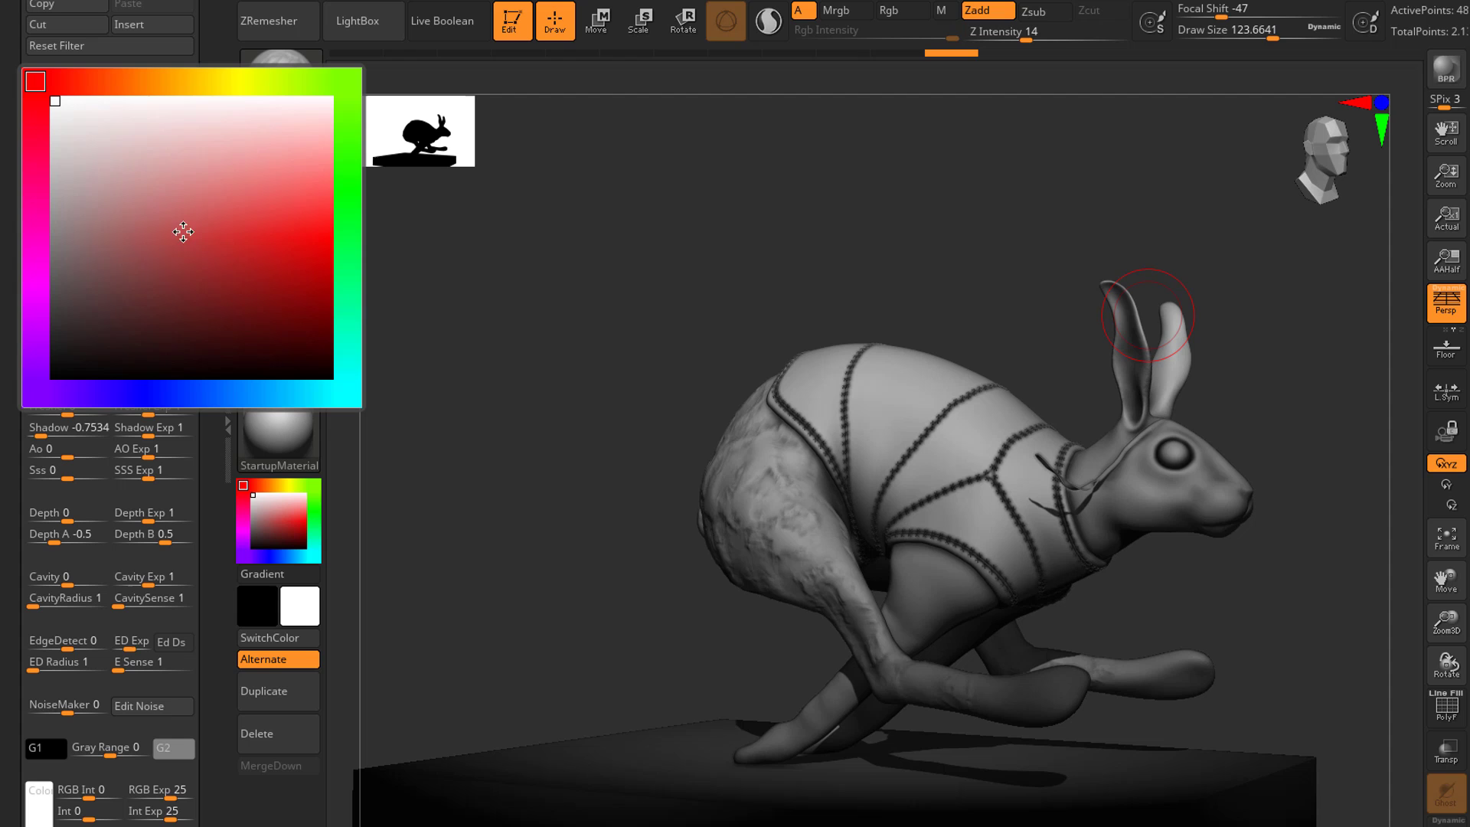
{"action": "left_click", "coordinate": [300, 206]}
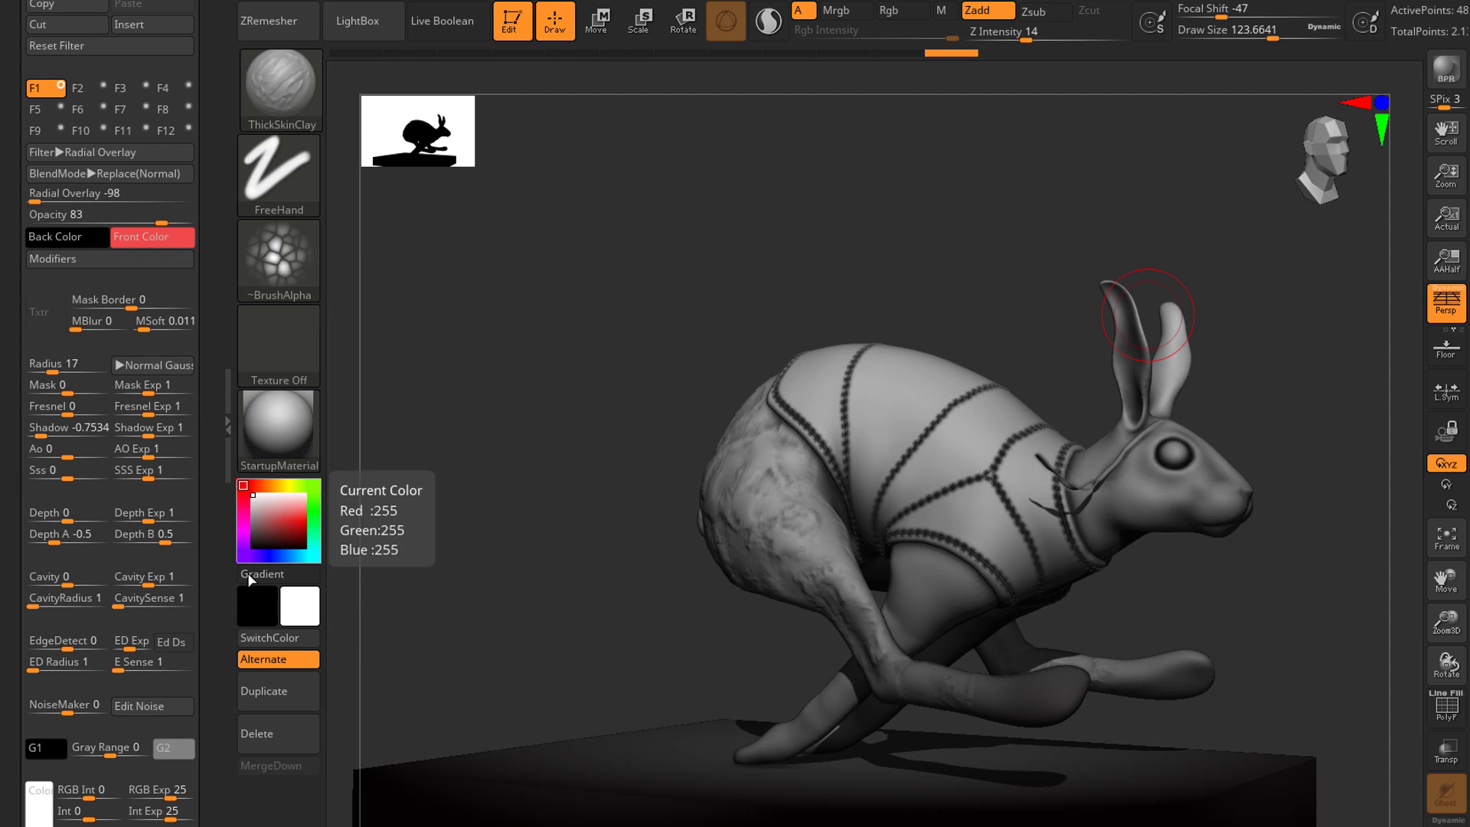
Try bright green, pale green and dark olive as the F1 filter's Back Color, and restore it to black.
{"action": "left_click", "coordinate": [85, 238]}
{"action": "left_click", "coordinate": [321, 84]}
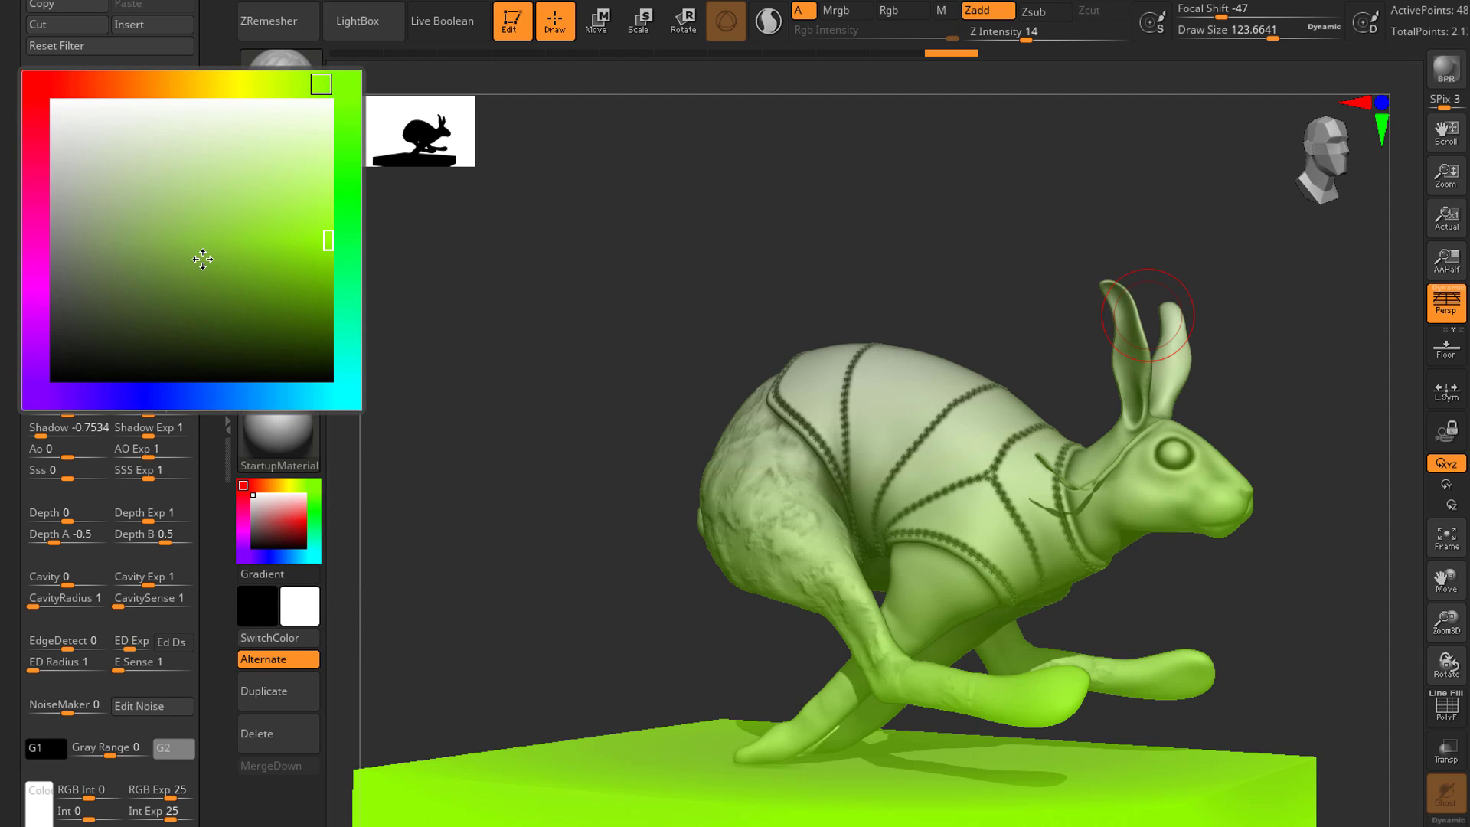
{"action": "left_click", "coordinate": [116, 128]}
{"action": "left_click", "coordinate": [213, 161]}
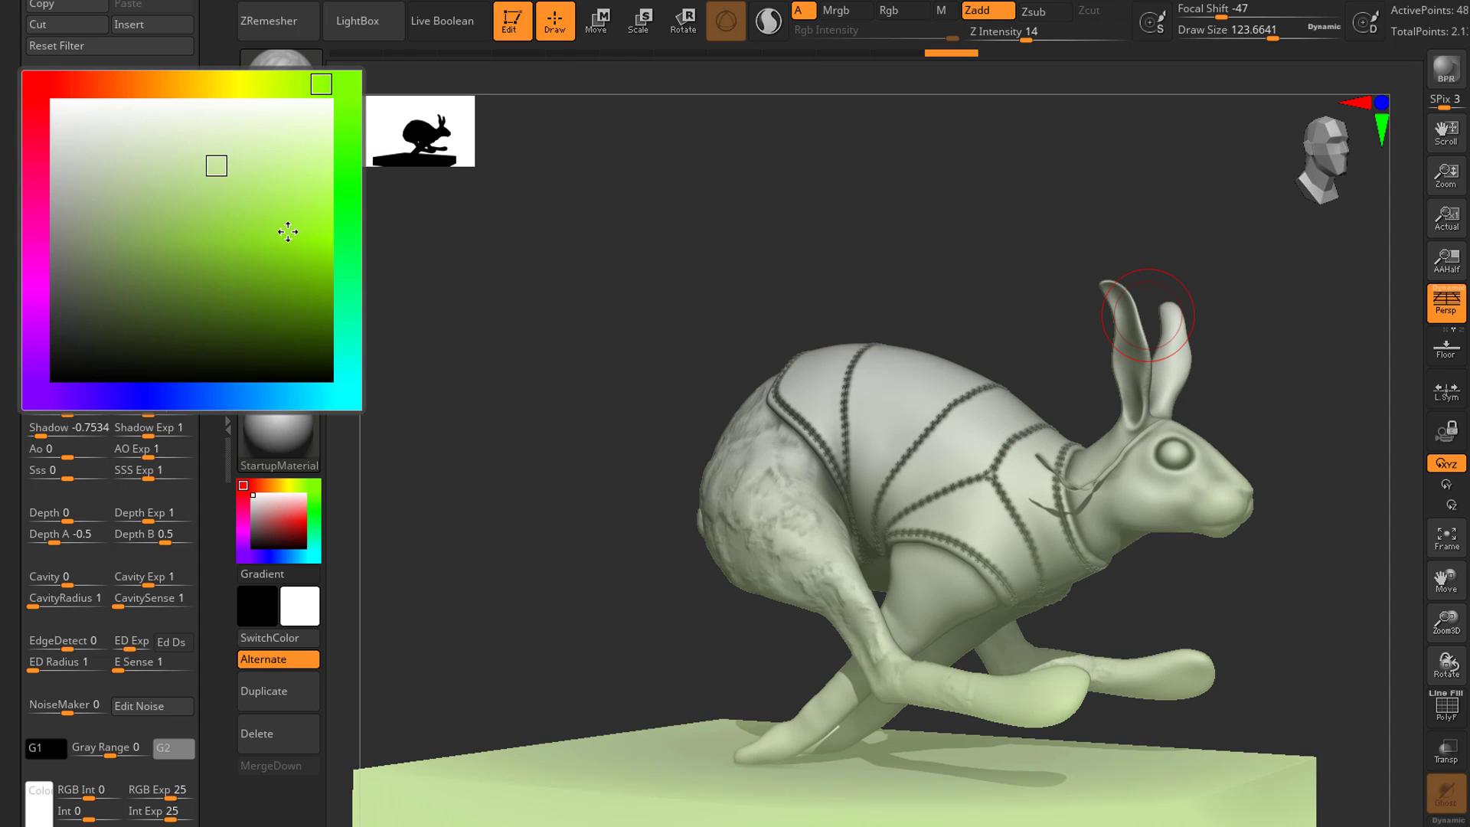
{"action": "left_click", "coordinate": [286, 232]}
{"action": "left_click", "coordinate": [202, 359]}
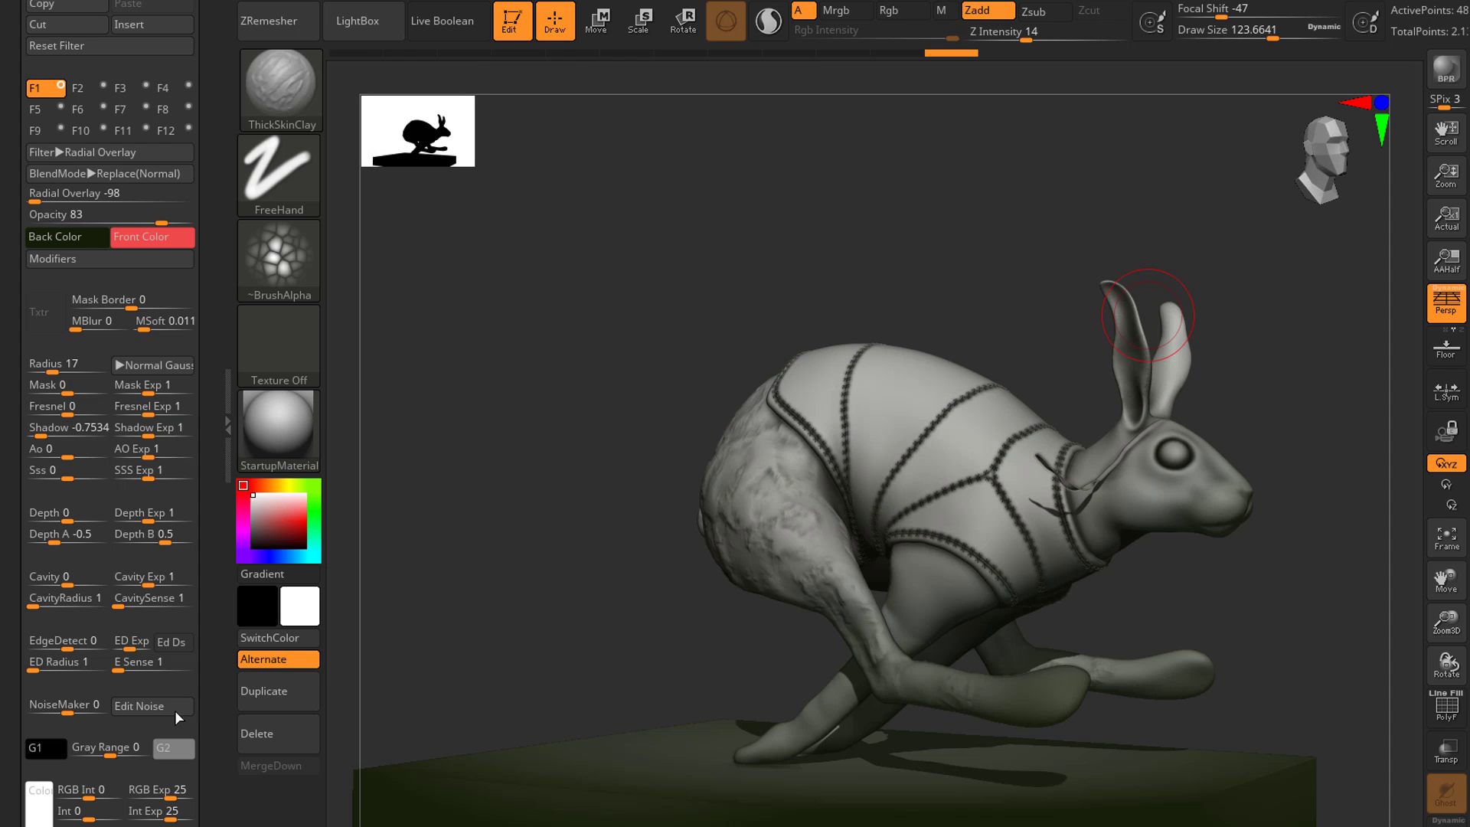
{"action": "left_click", "coordinate": [61, 237]}
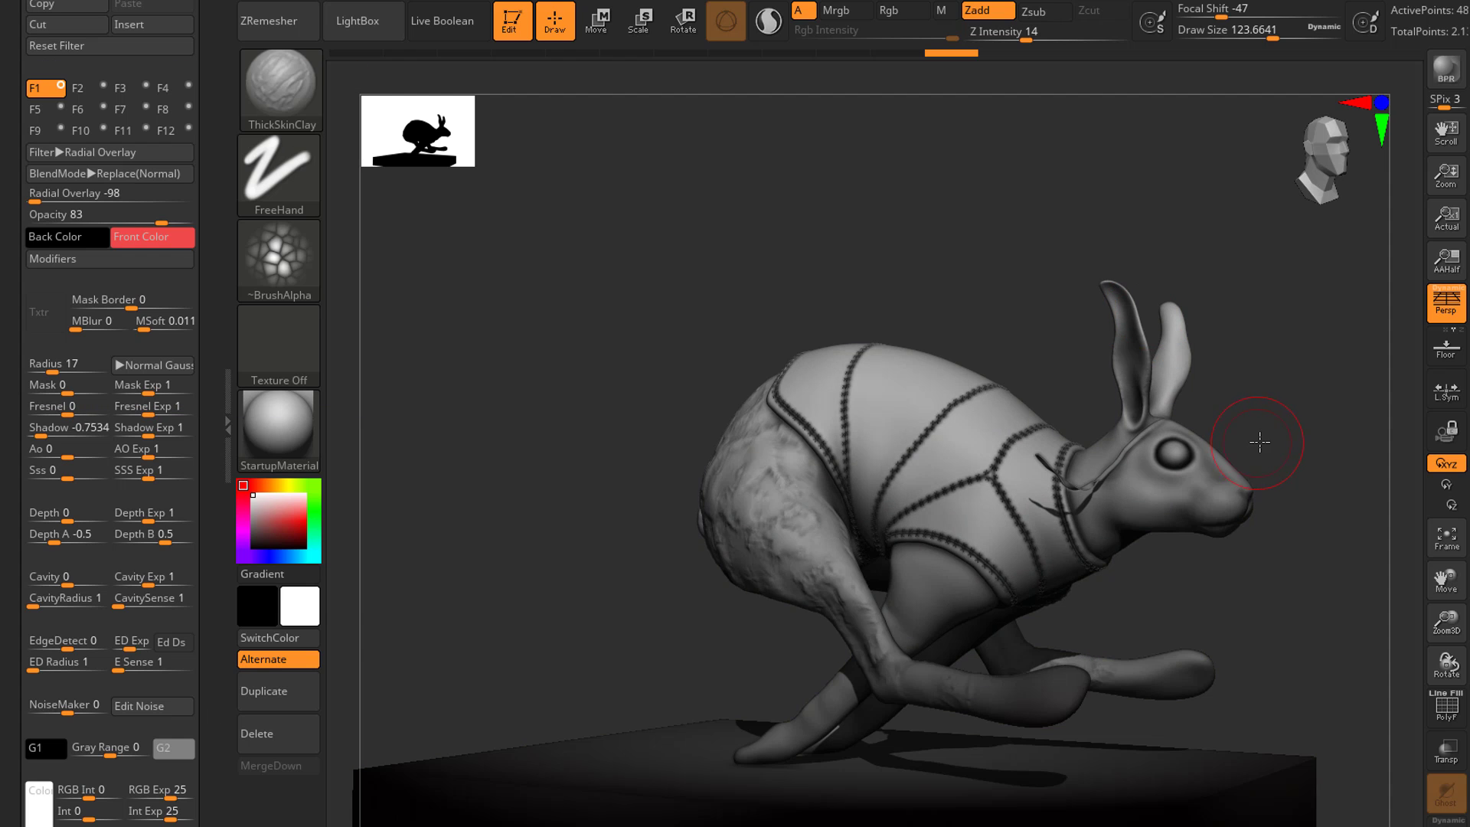
Render the hare with BPR from a closer, rotated view with the Radial Overlay filter applied.
{"action": "mouse_move", "coordinate": [1316, 577]}
{"action": "left_mouse_down"}
{"action": "mouse_move", "coordinate": [1279, 577]}
{"action": "mouse_move", "coordinate": [1268, 597]}
{"action": "mouse_move", "coordinate": [1299, 626]}
{"action": "mouse_move", "coordinate": [1303, 584]}
{"action": "mouse_move", "coordinate": [1260, 600]}
{"action": "mouse_move", "coordinate": [1260, 623]}
{"action": "mouse_move", "coordinate": [1300, 543]}
{"action": "mouse_move", "coordinate": [1274, 594]}
{"action": "mouse_move", "coordinate": [1294, 567]}
{"action": "left_mouse_up"}
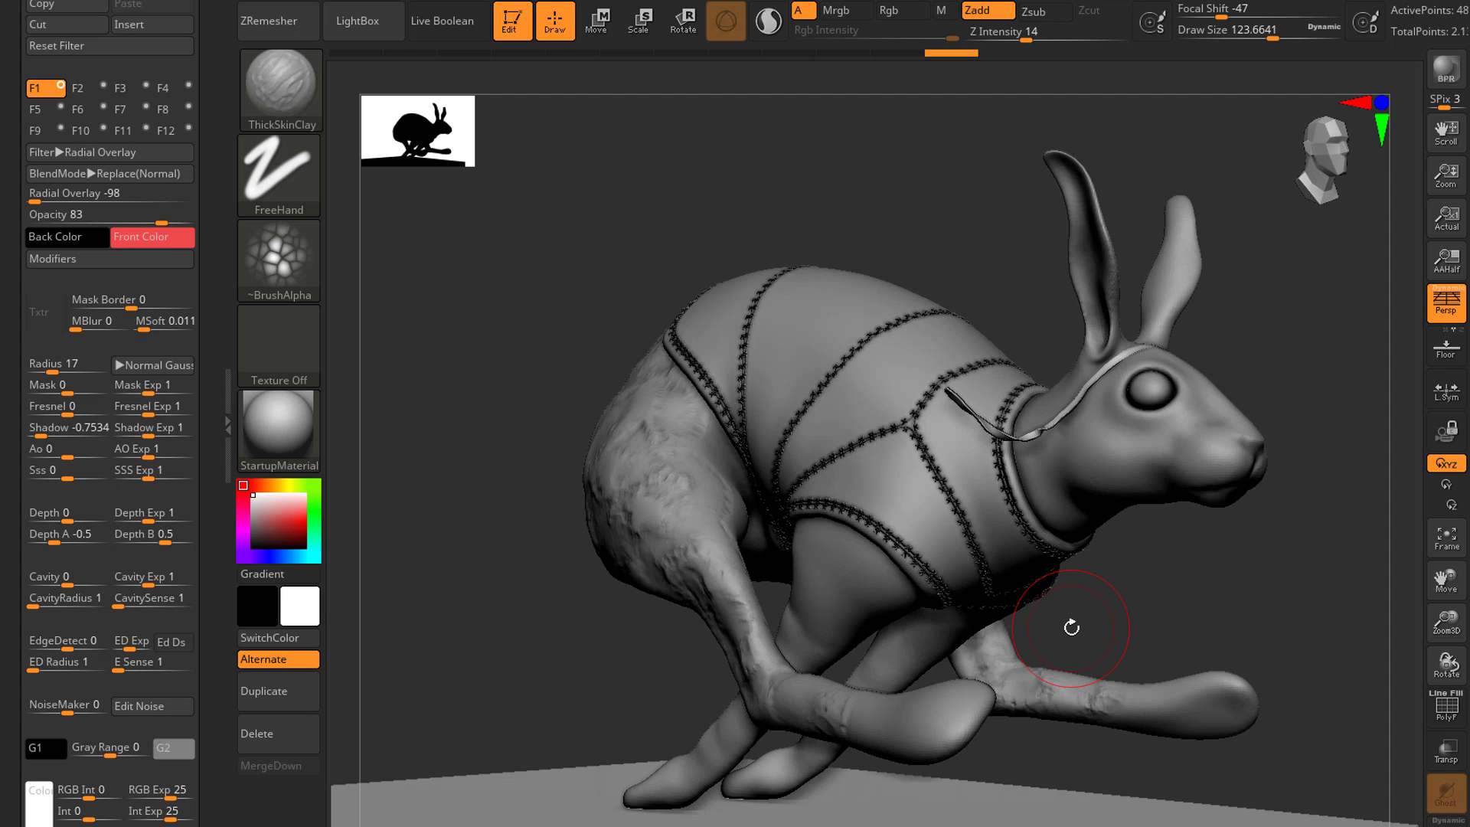
{"action": "left_click", "coordinate": [1446, 68]}
{"action": "scroll", "coordinate": [197, 166], "scroll_direction": "up", "scroll_amount": 3}
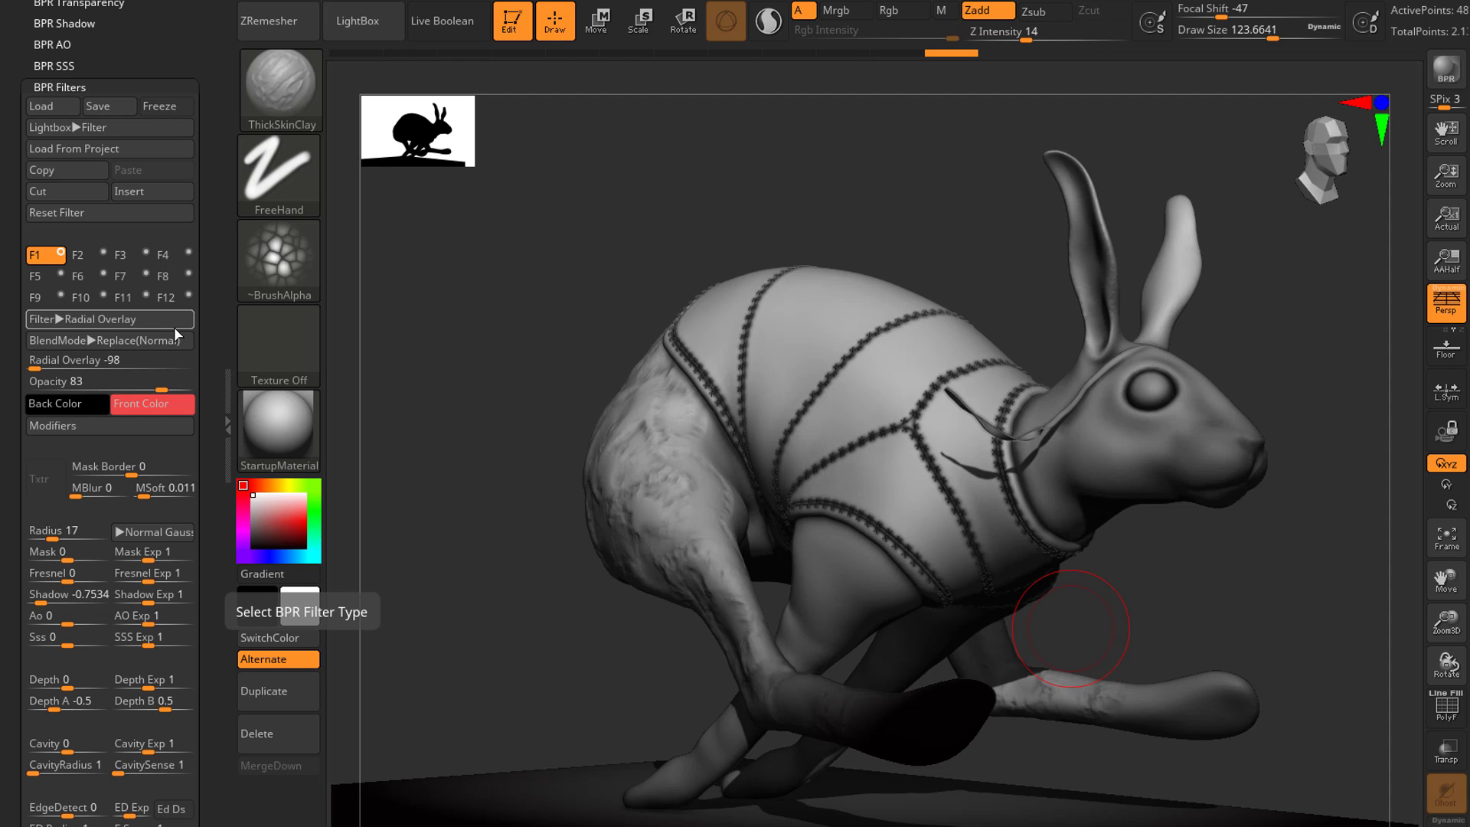
Select the Skin_Hare Frame subtool, enable Sculptris Pro mode and reduce the Clay brush's Draw Size to about 39.
{"action": "left_click_drag", "start_coordinate": [1002, 528], "coordinate": [990, 599]}
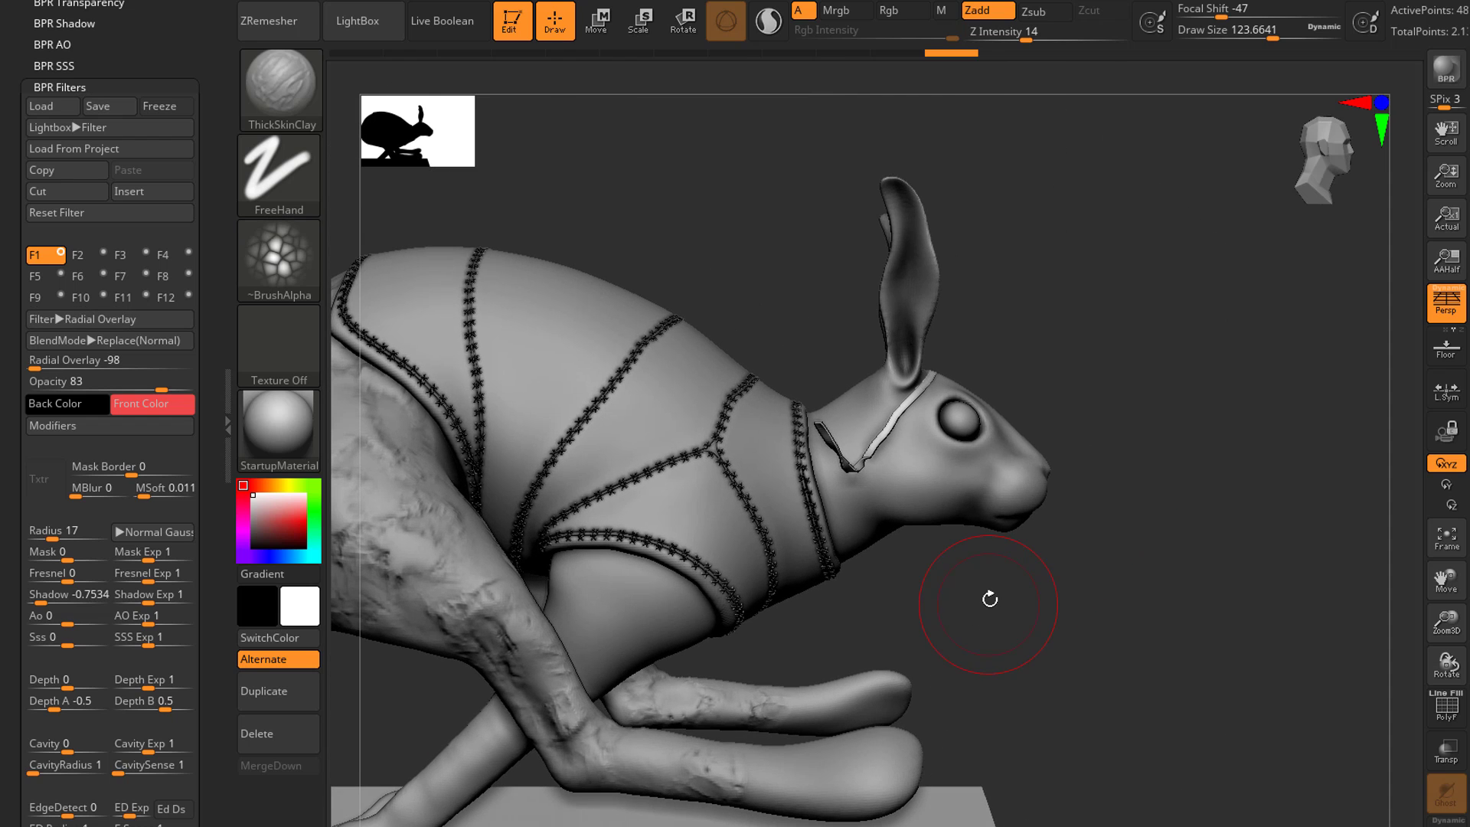
{"action": "left_click", "coordinate": [959, 506], "text": "alt"}
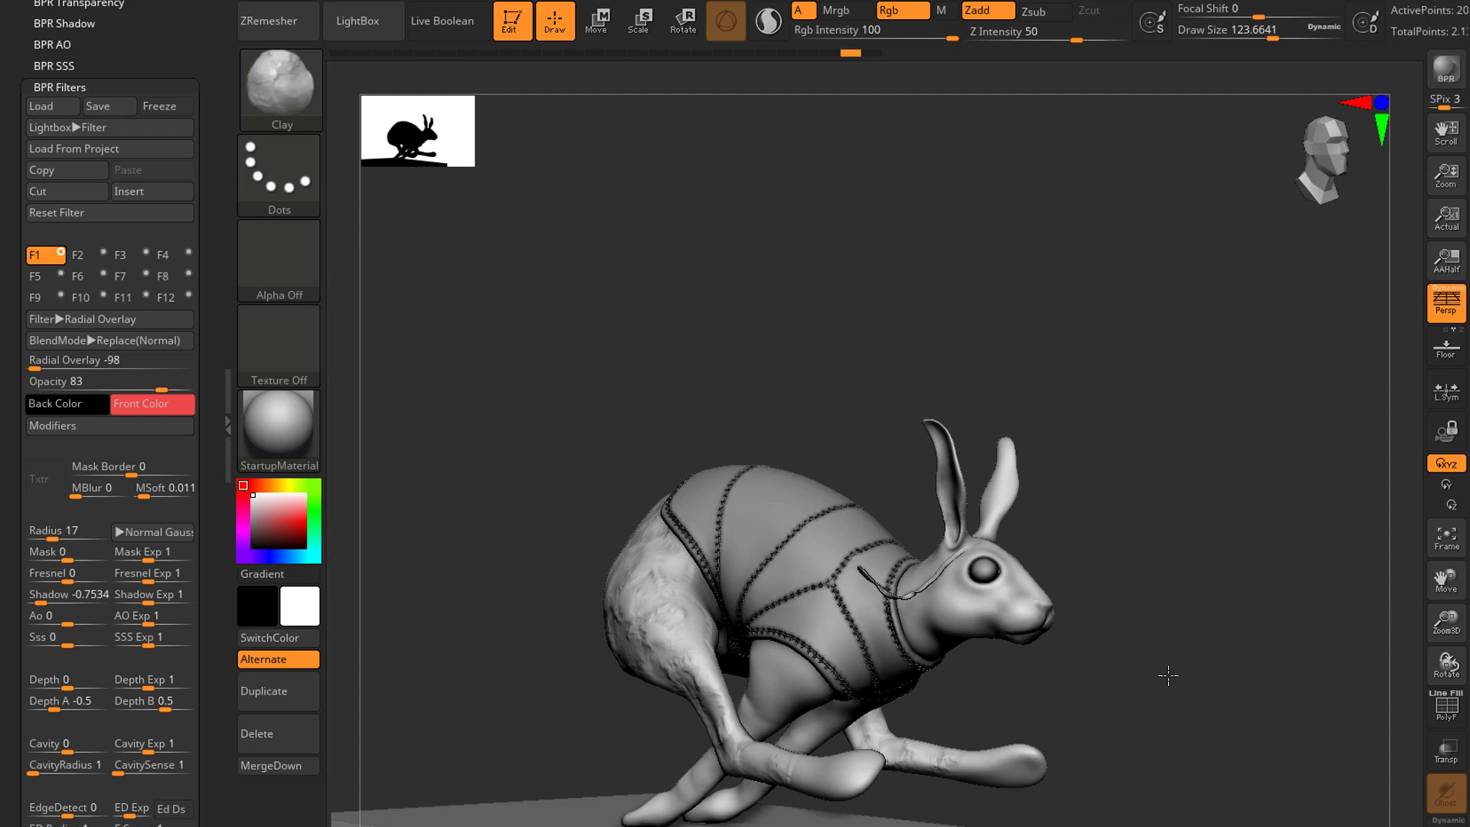
{"action": "mouse_move", "coordinate": [1163, 670]}
{"action": "left_mouse_down"}
{"action": "mouse_move", "coordinate": [1182, 766]}
{"action": "mouse_move", "coordinate": [1180, 660]}
{"action": "left_mouse_up"}
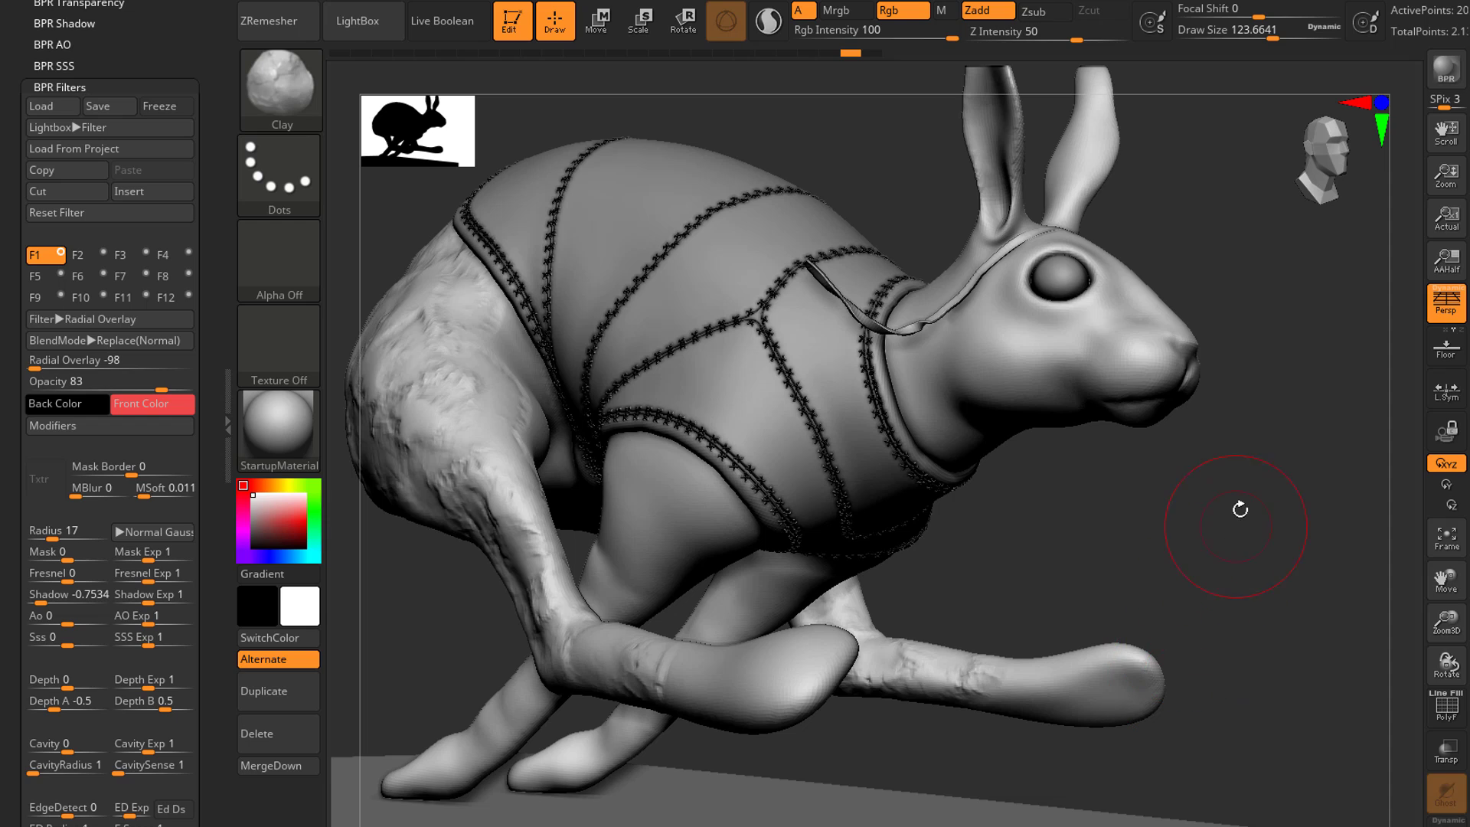
{"action": "left_click_drag", "start_coordinate": [1240, 510], "coordinate": [1138, 577]}
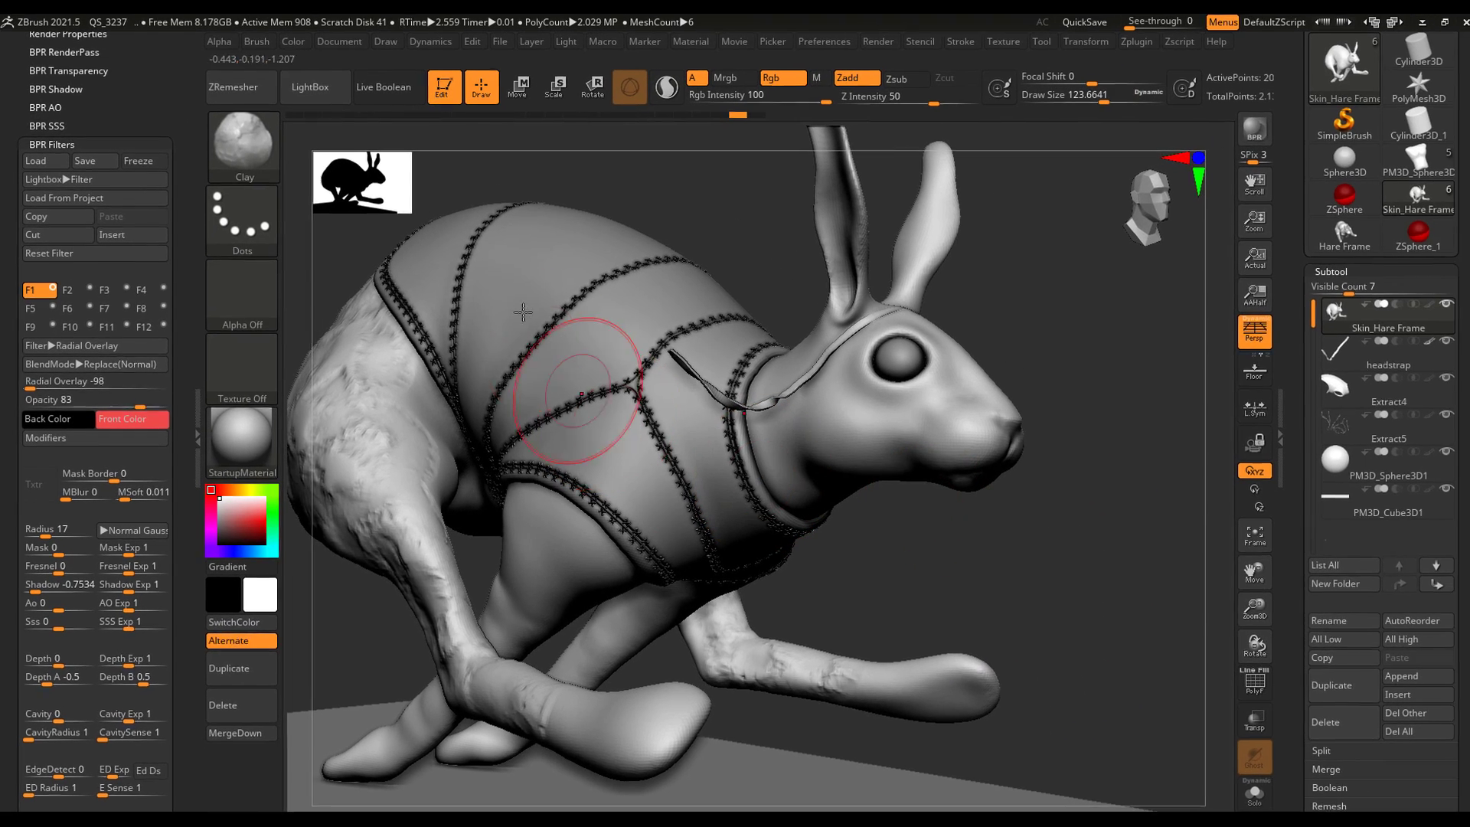
{"action": "left_click", "coordinate": [667, 88]}
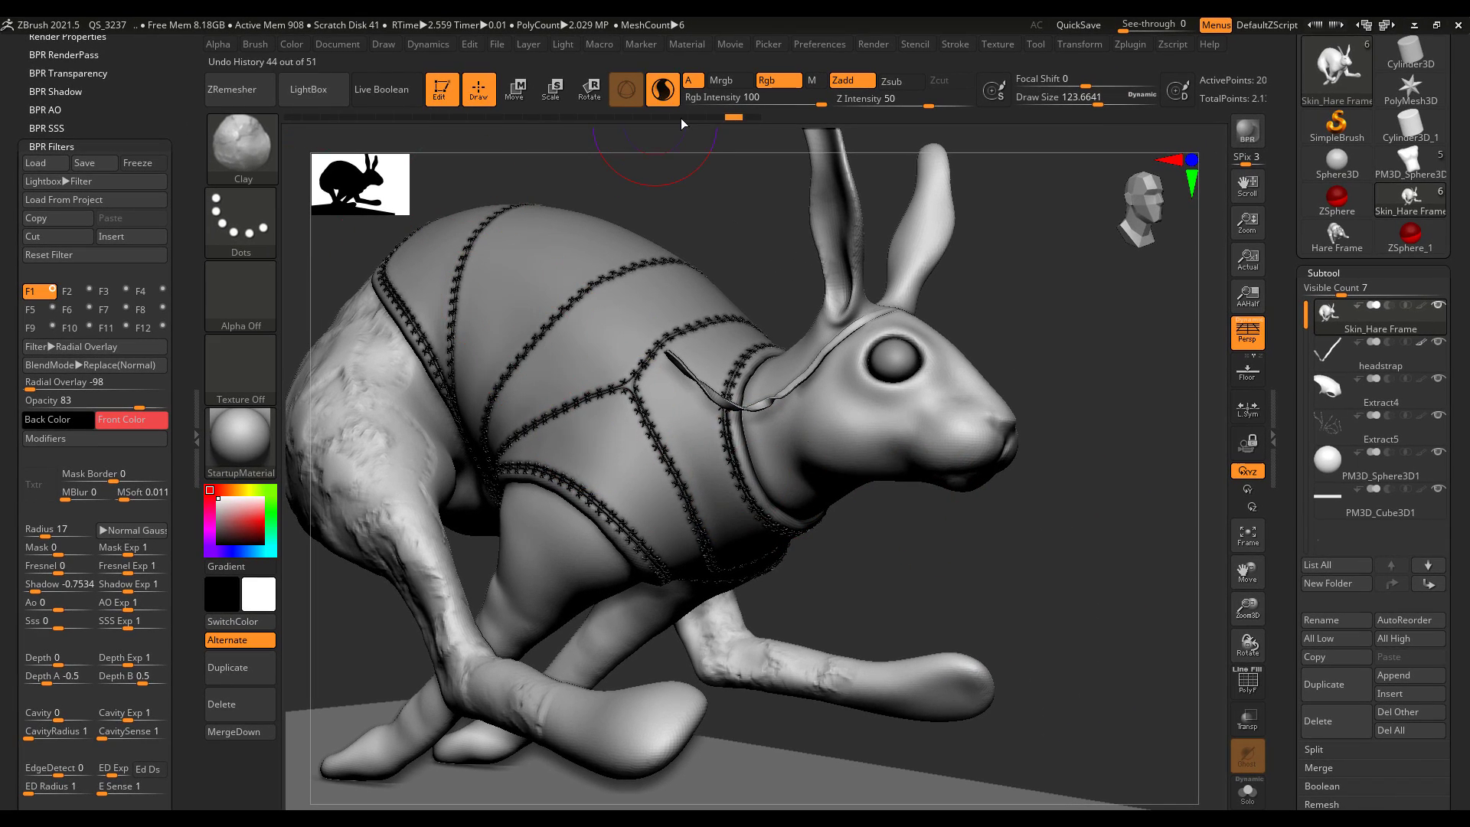
{"action": "key", "text": "s"}
{"action": "left_click_drag", "start_coordinate": [1009, 373], "coordinate": [990, 375]}
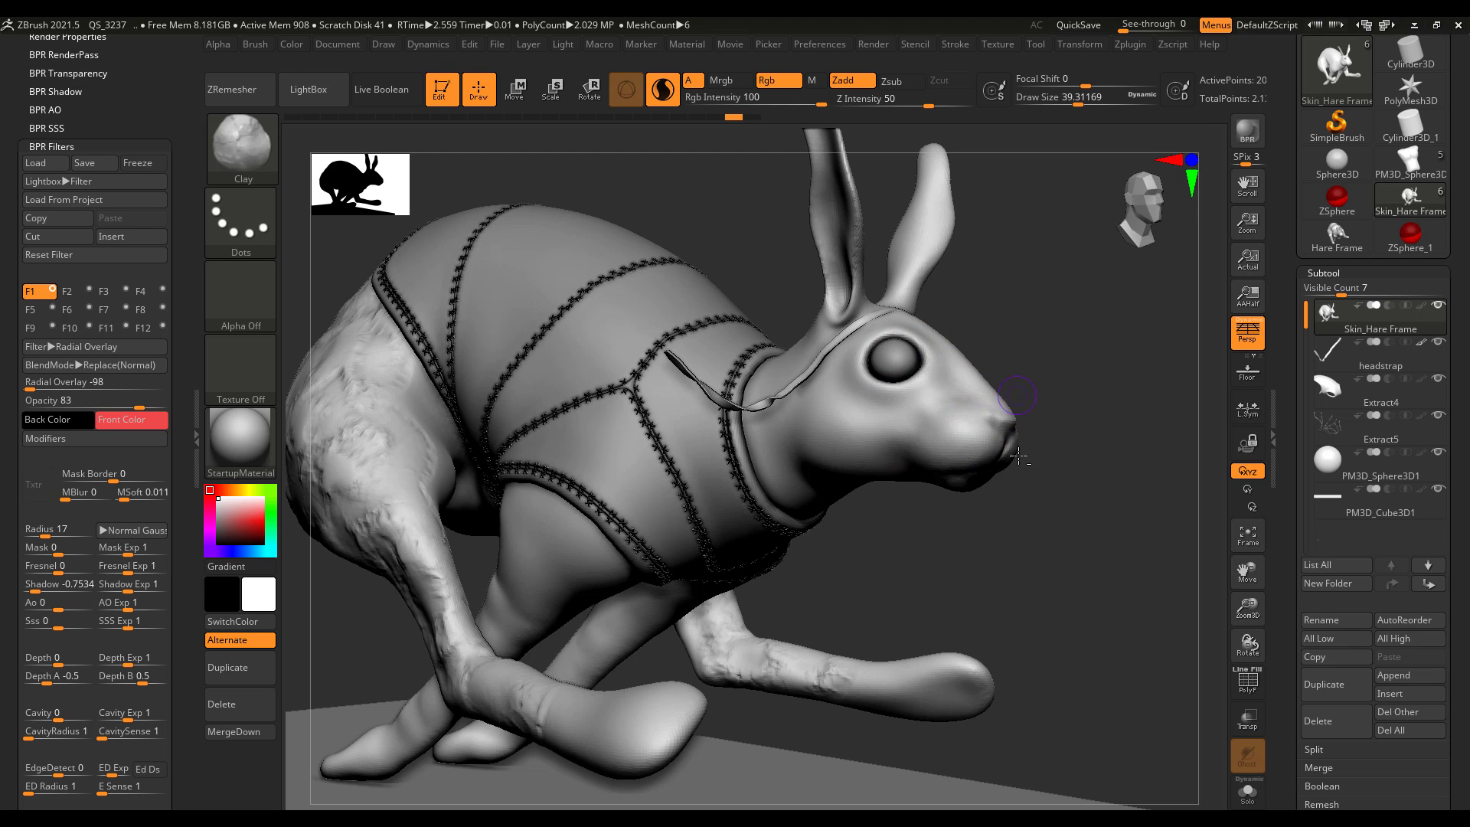
Display the polyframe and isolate the hare's head and ears with a rectangular visibility selection and Solo mode.
{"action": "mouse_move", "coordinate": [1032, 517]}
{"action": "left_mouse_down", "text": "alt"}
{"action": "mouse_move", "coordinate": [1070, 590]}
{"action": "mouse_move", "coordinate": [1089, 434]}
{"action": "mouse_move", "coordinate": [1048, 493]}
{"action": "left_mouse_up", "text": "alt"}
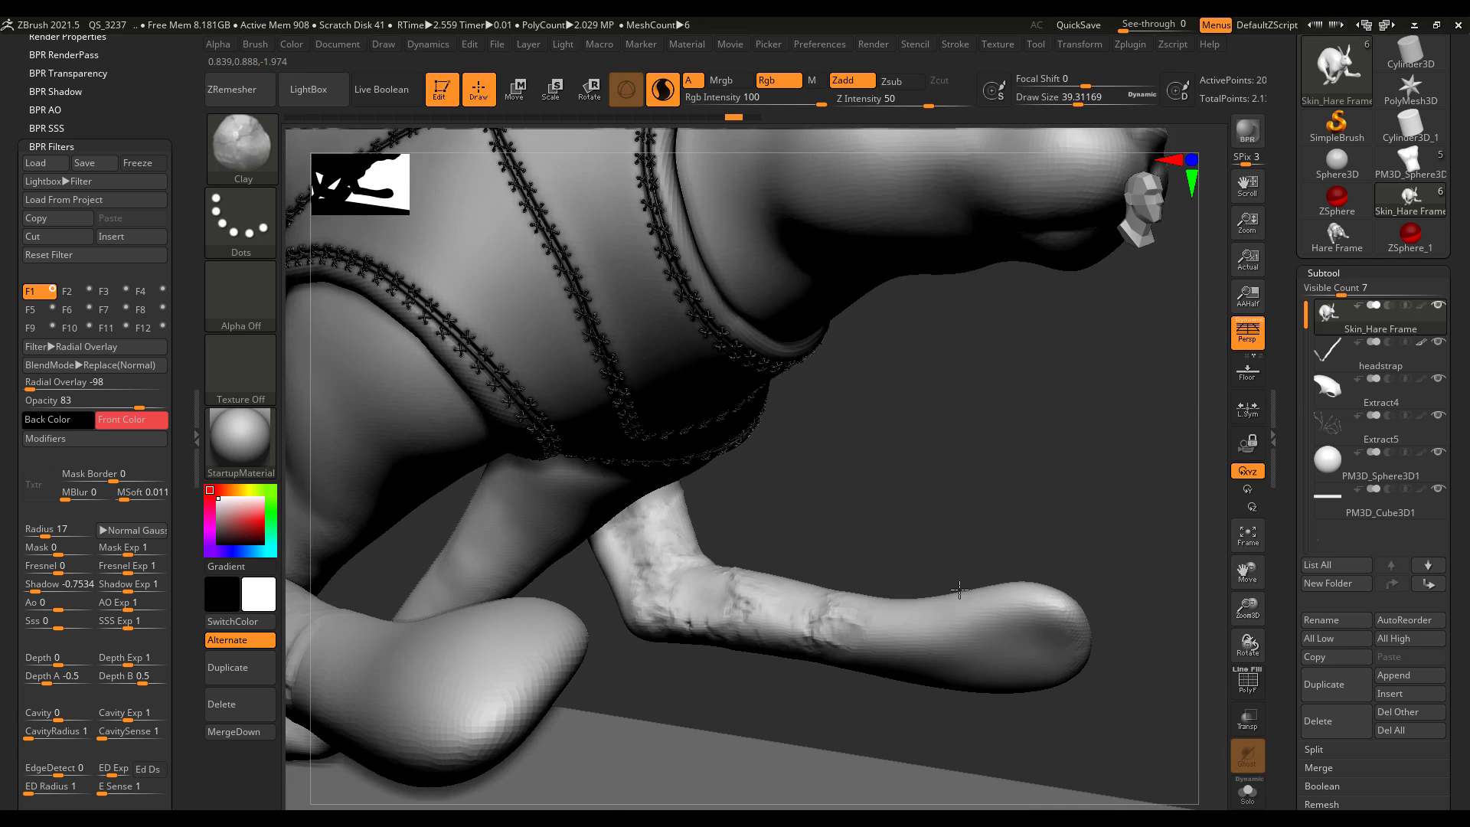
{"action": "left_click_drag", "start_coordinate": [960, 590], "coordinate": [929, 646], "text": "alt"}
{"action": "mouse_move", "coordinate": [766, 478]}
{"action": "left_mouse_down"}
{"action": "mouse_move", "coordinate": [734, 519]}
{"action": "mouse_move", "coordinate": [734, 558]}
{"action": "mouse_move", "coordinate": [741, 544]}
{"action": "left_mouse_up"}
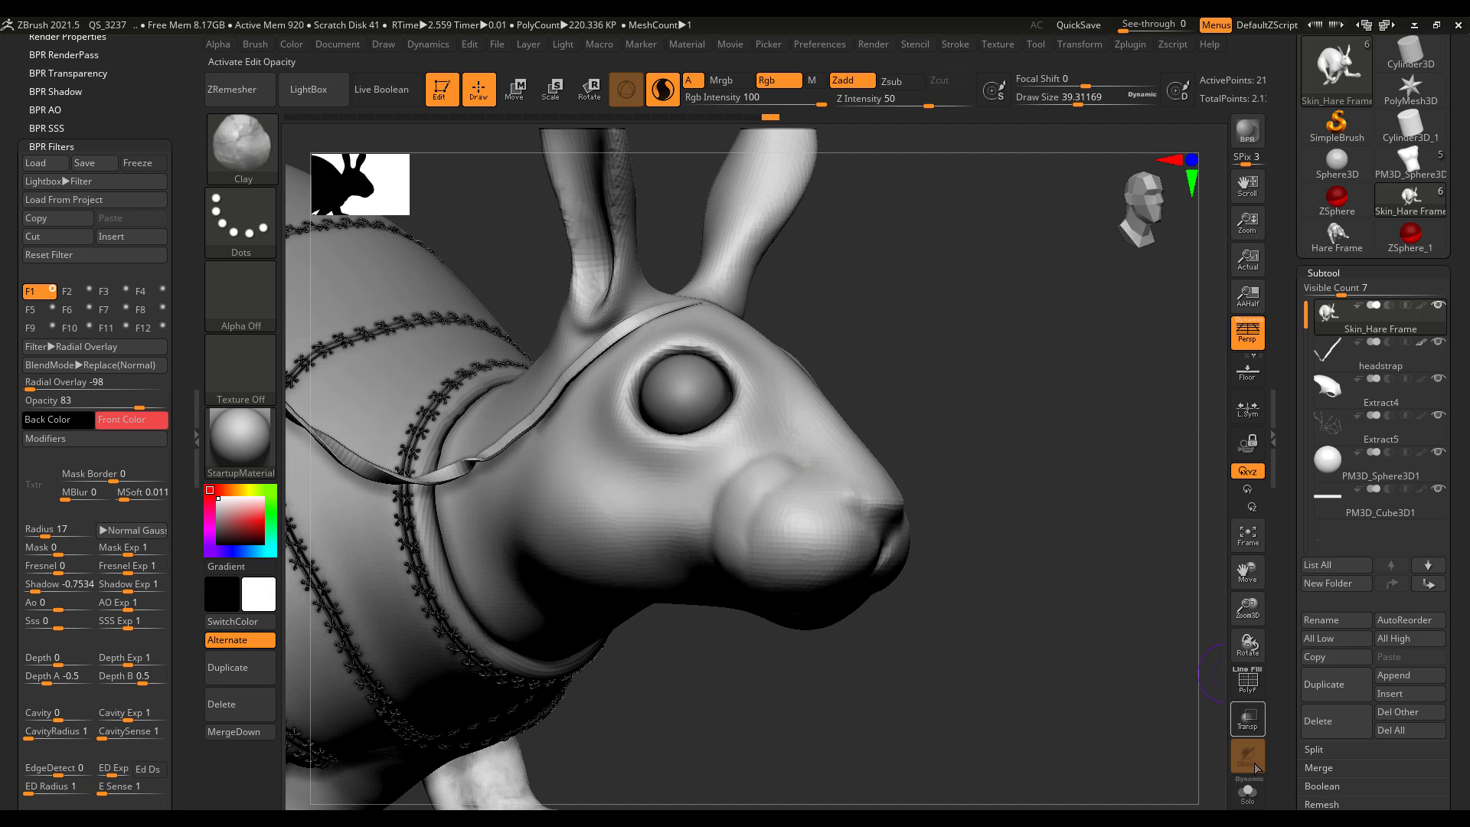
{"action": "left_click", "coordinate": [1248, 689]}
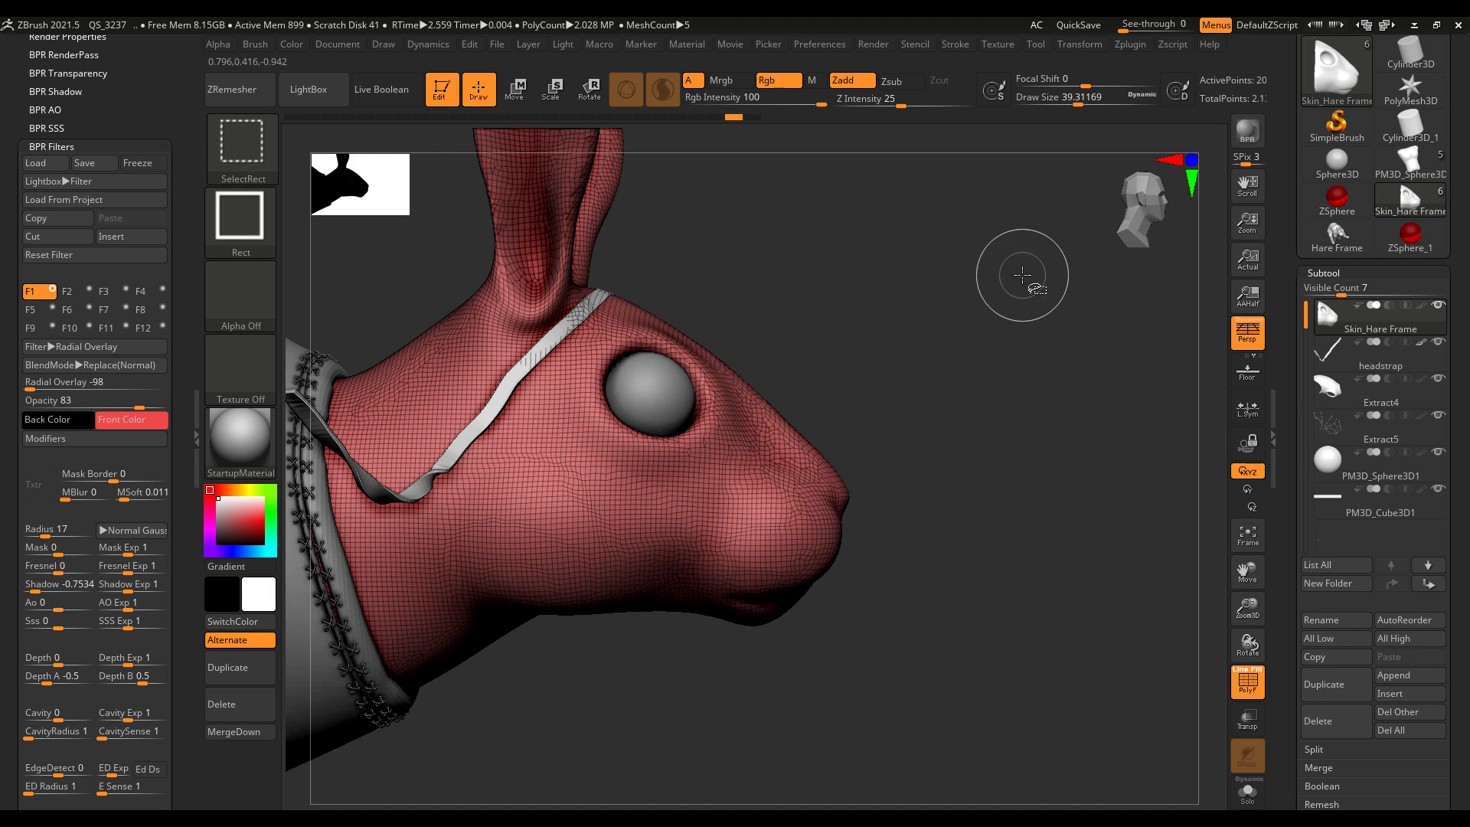
{"action": "mouse_move", "coordinate": [1036, 370]}
{"action": "left_mouse_down", "text": "alt"}
{"action": "mouse_move", "coordinate": [1027, 395]}
{"action": "mouse_move", "coordinate": [988, 361]}
{"action": "mouse_move", "coordinate": [994, 502]}
{"action": "left_mouse_up", "text": "alt"}
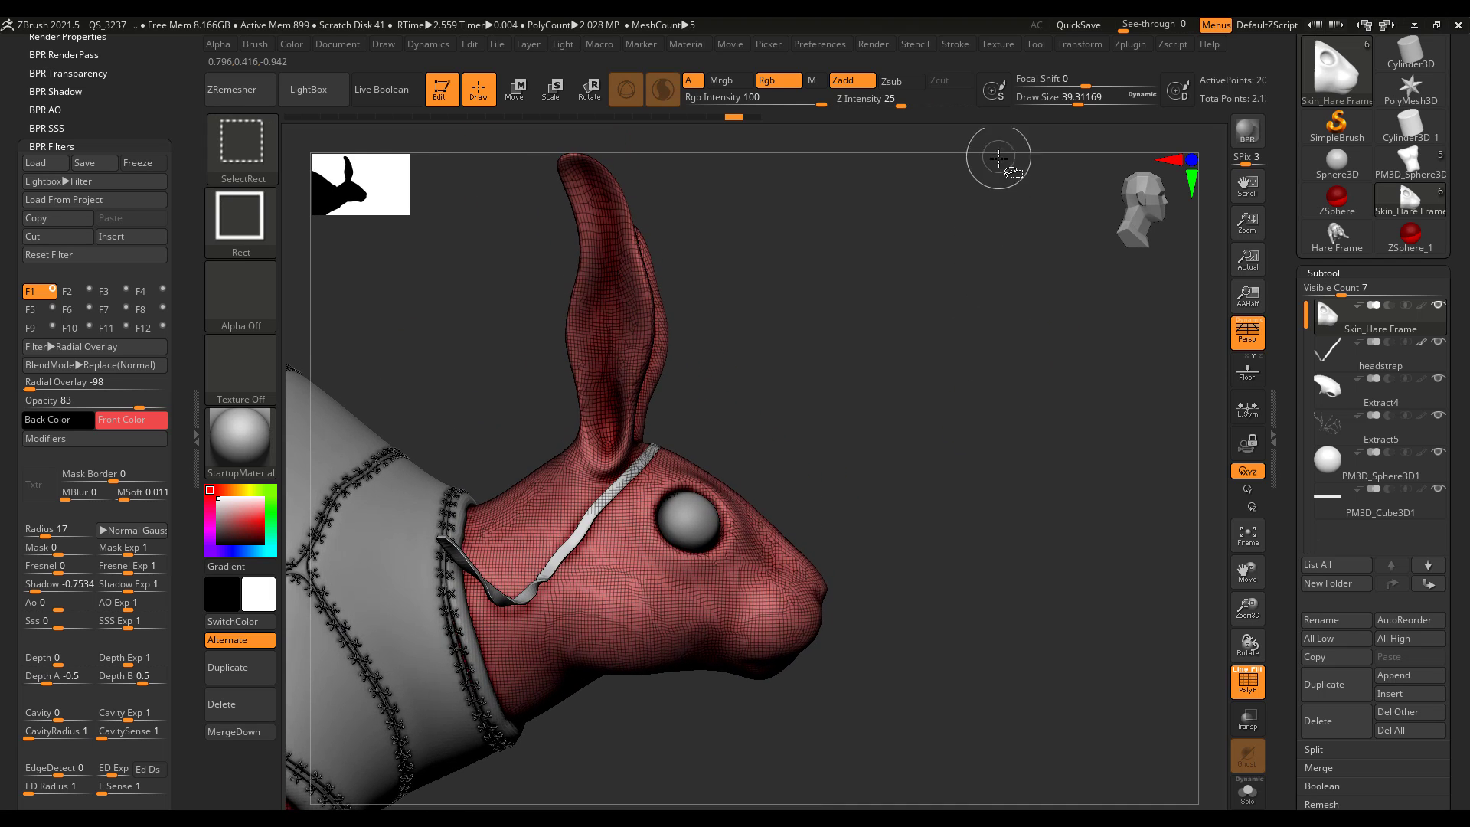
{"action": "left_click_drag", "start_coordinate": [1010, 324], "coordinate": [525, 741], "text": "ctrl+shift"}
{"action": "left_click_drag", "start_coordinate": [914, 561], "coordinate": [812, 570]}
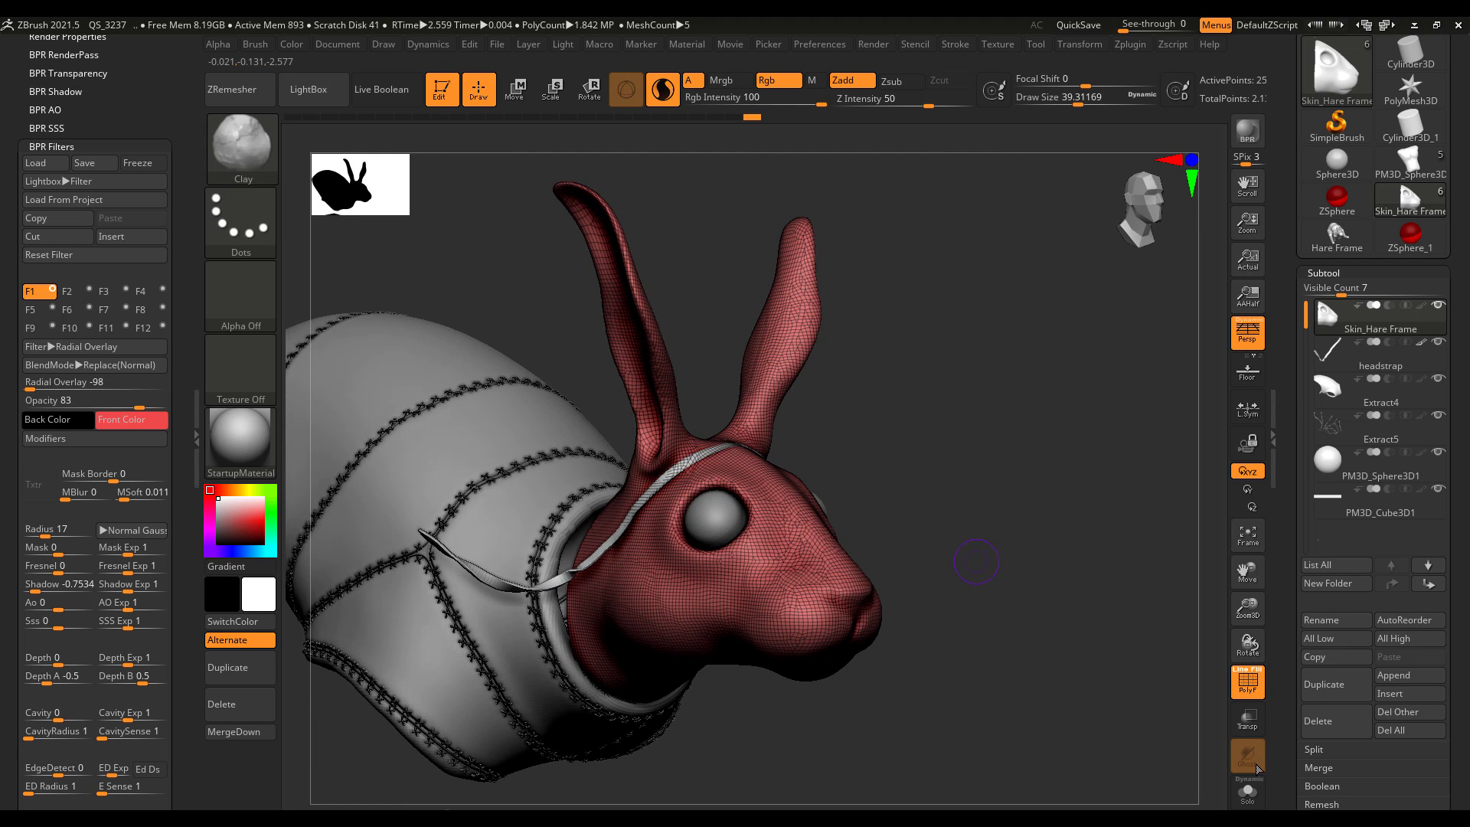
{"action": "left_click", "coordinate": [1246, 790]}
{"action": "mouse_move", "coordinate": [943, 716]}
{"action": "left_mouse_down", "text": "alt"}
{"action": "mouse_move", "coordinate": [953, 636]}
{"action": "mouse_move", "coordinate": [813, 471]}
{"action": "left_mouse_up", "text": "alt"}
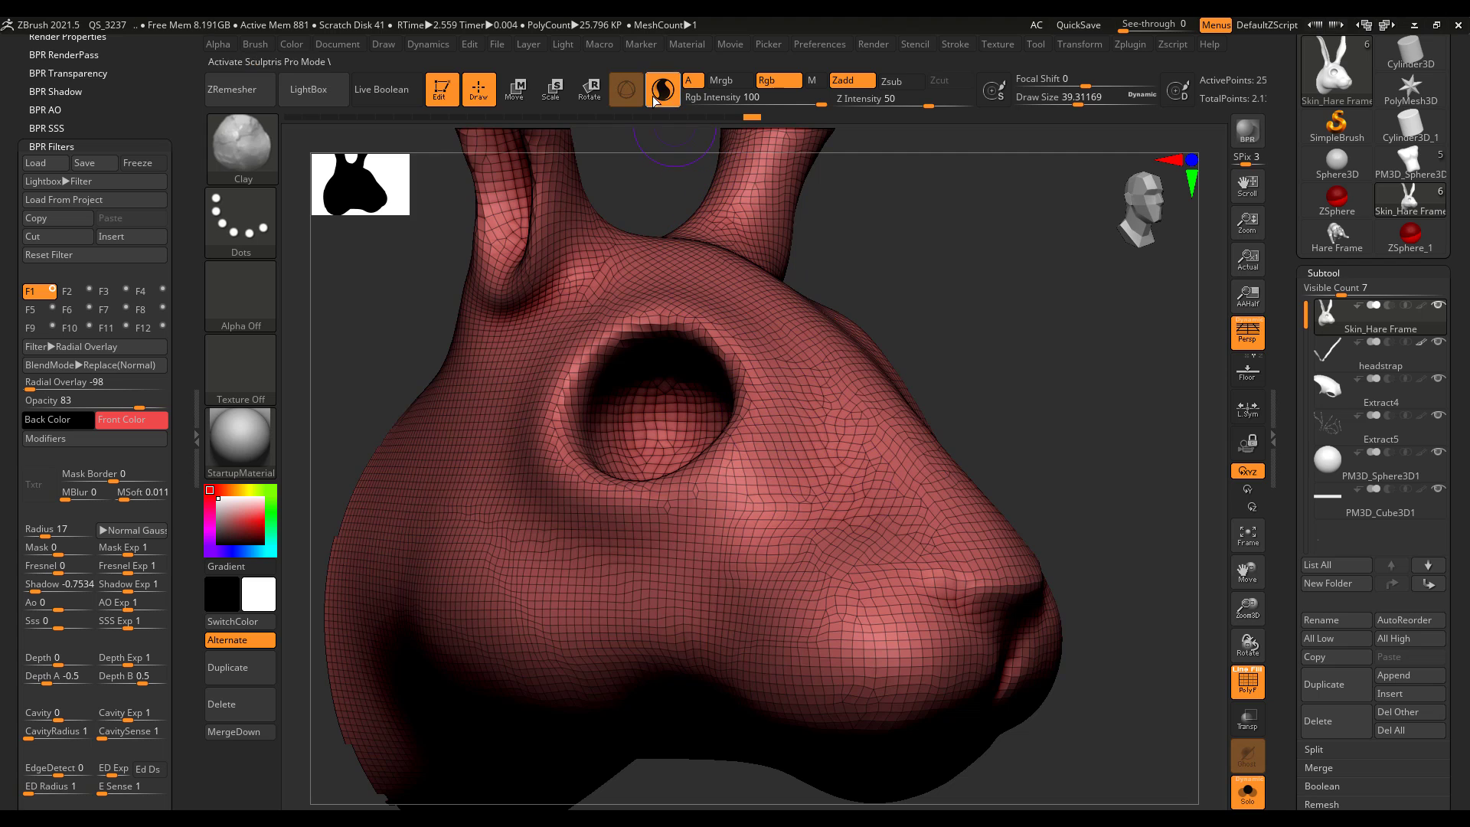
Sculpt a ring of clay around the hare's eye socket with the Clay brush at a Draw Size of about 22.
{"action": "key", "text": "s"}
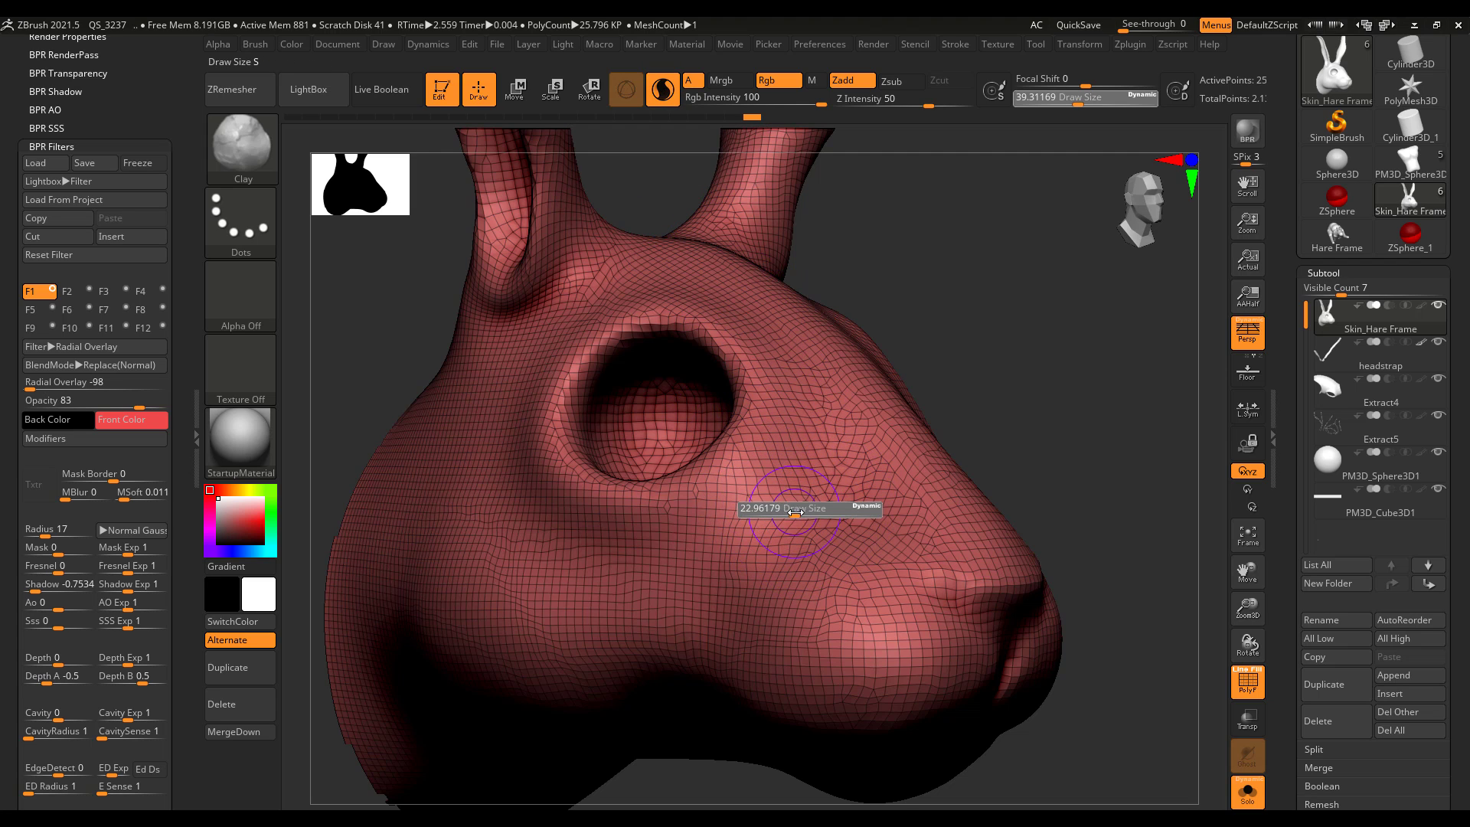
{"action": "left_click_drag", "start_coordinate": [794, 515], "coordinate": [789, 514]}
{"action": "mouse_move", "coordinate": [744, 356]}
{"action": "left_mouse_down"}
{"action": "mouse_move", "coordinate": [754, 425]}
{"action": "mouse_move", "coordinate": [727, 486]}
{"action": "mouse_move", "coordinate": [643, 511]}
{"action": "mouse_move", "coordinate": [562, 457]}
{"action": "mouse_move", "coordinate": [603, 478]}
{"action": "left_mouse_up"}
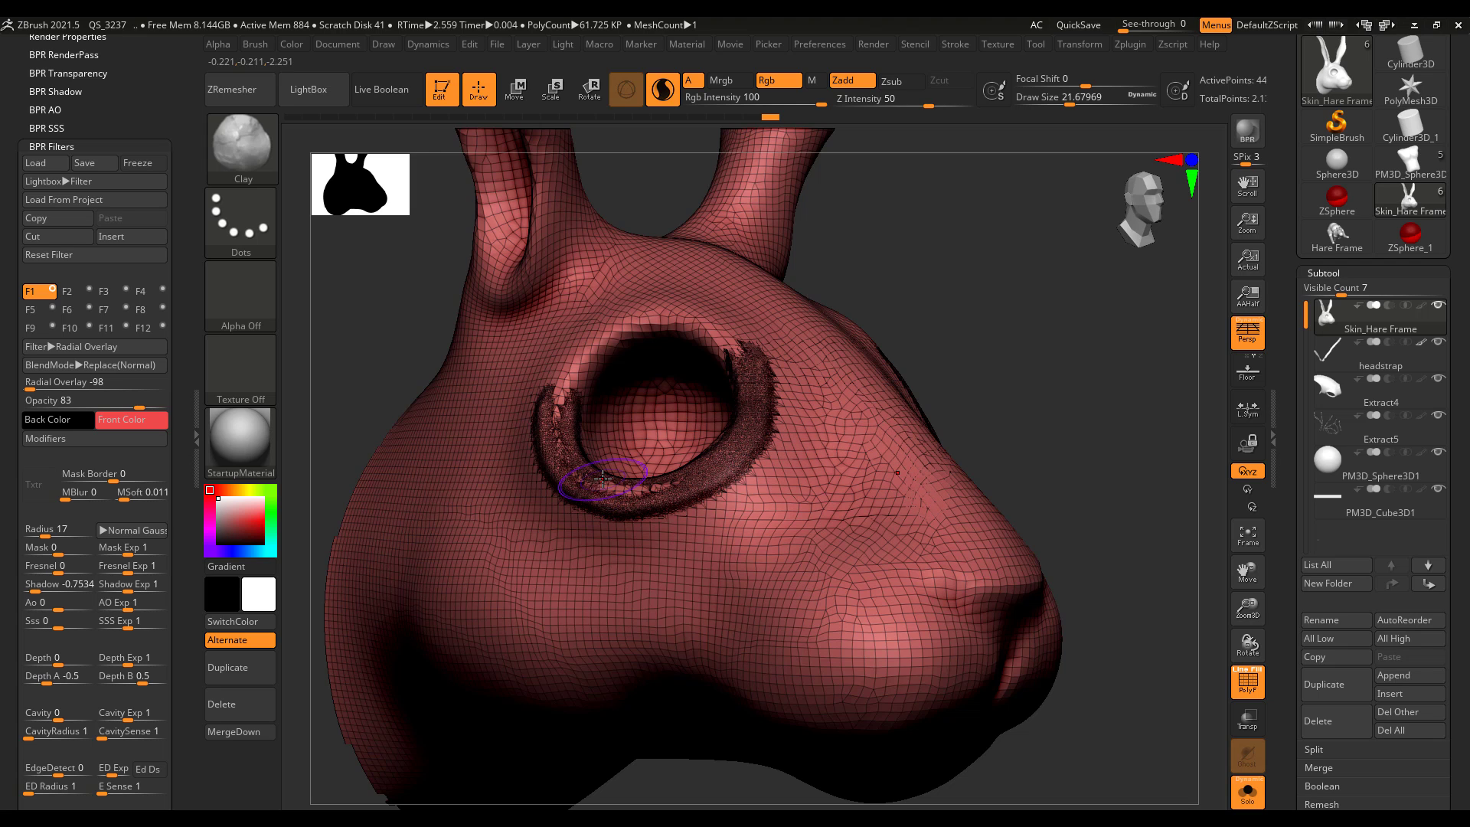
{"action": "mouse_move", "coordinate": [555, 414]}
{"action": "left_mouse_down"}
{"action": "mouse_move", "coordinate": [599, 331]}
{"action": "mouse_move", "coordinate": [714, 345]}
{"action": "left_mouse_up"}
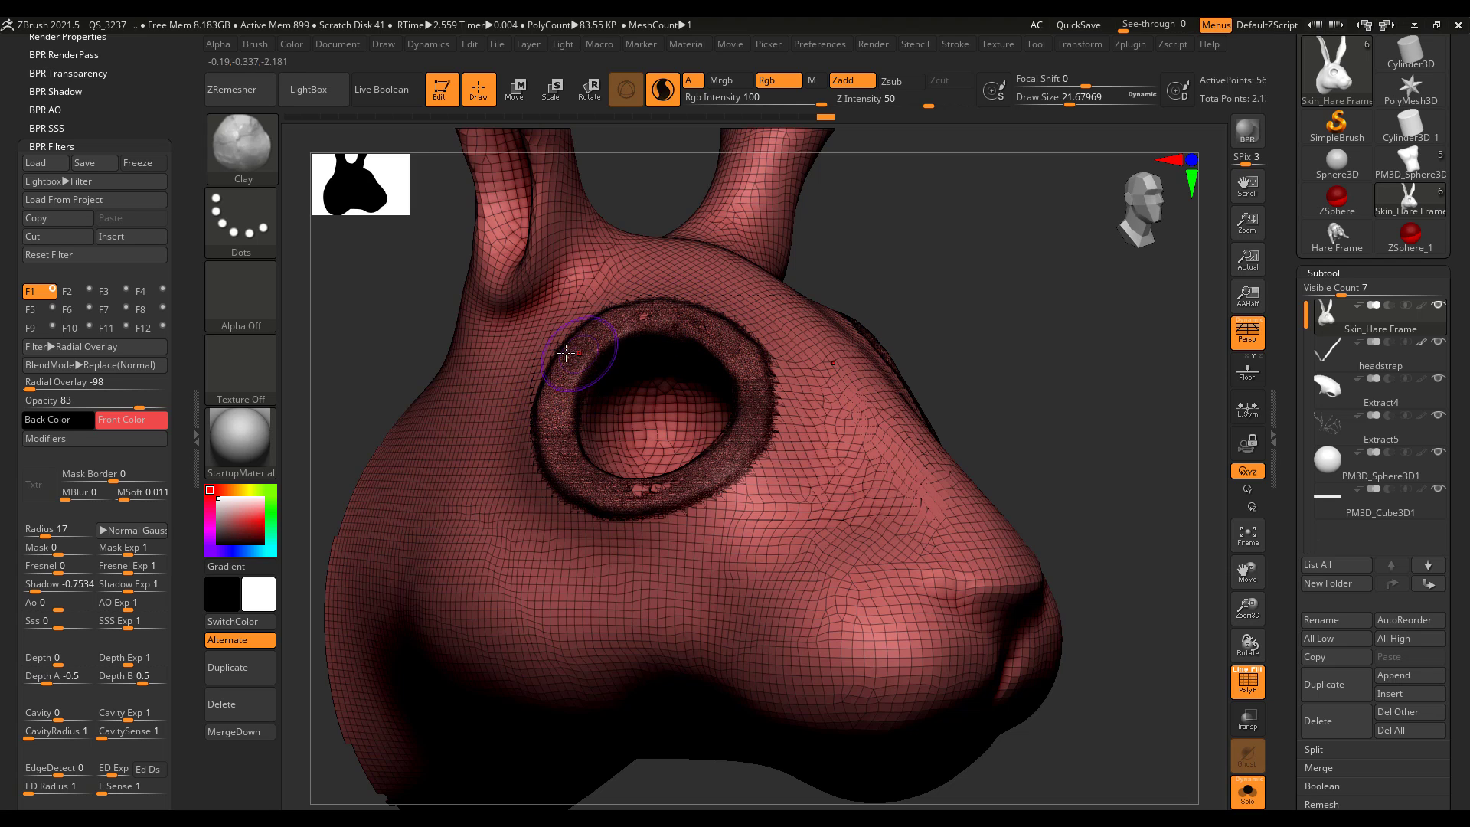
{"action": "mouse_move", "coordinate": [566, 353]}
{"action": "left_mouse_down"}
{"action": "mouse_move", "coordinate": [558, 429]}
{"action": "mouse_move", "coordinate": [705, 492]}
{"action": "mouse_move", "coordinate": [748, 435]}
{"action": "mouse_move", "coordinate": [735, 331]}
{"action": "left_mouse_up"}
Smooth the sculpted ring above and around the hare's eye socket.
{"action": "mouse_move", "coordinate": [735, 331]}
{"action": "right_mouse_down", "text": "ctrl"}
{"action": "mouse_move", "coordinate": [815, 414]}
{"action": "mouse_move", "coordinate": [881, 371]}
{"action": "mouse_move", "coordinate": [882, 463]}
{"action": "right_mouse_up", "text": "ctrl"}
{"action": "left_click_drag", "start_coordinate": [646, 268], "coordinate": [617, 293], "text": "shift"}
{"action": "mouse_move", "coordinate": [562, 437]}
{"action": "left_mouse_down", "text": "shift"}
{"action": "mouse_move", "coordinate": [620, 574]}
{"action": "mouse_move", "coordinate": [680, 579]}
{"action": "mouse_move", "coordinate": [862, 480]}
{"action": "left_mouse_up", "text": "shift"}
{"action": "mouse_move", "coordinate": [1165, 242]}
{"action": "right_mouse_down", "text": "alt"}
{"action": "mouse_move", "coordinate": [1135, 292]}
{"action": "mouse_move", "coordinate": [1056, 329]}
{"action": "mouse_move", "coordinate": [988, 485]}
{"action": "mouse_move", "coordinate": [997, 565]}
{"action": "right_mouse_up", "text": "alt"}
{"action": "left_click_drag", "start_coordinate": [998, 565], "coordinate": [931, 613]}
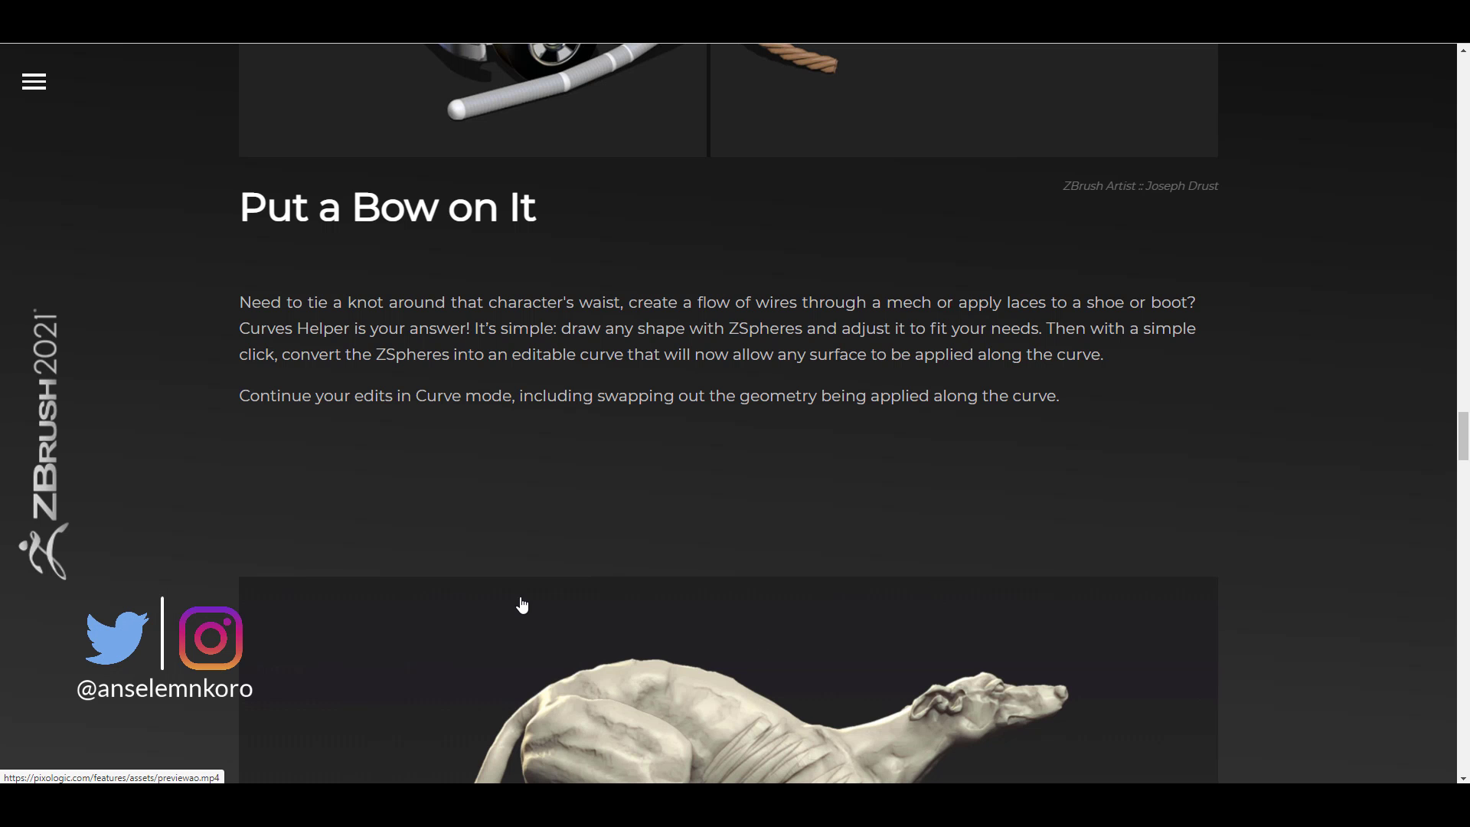
Switch to the ZBrush 2021 features web page and examine the Curves Helper section with its truck before-and-after comparison.
{"action": "scroll", "coordinate": [523, 601], "scroll_direction": "up", "scroll_amount": 10}
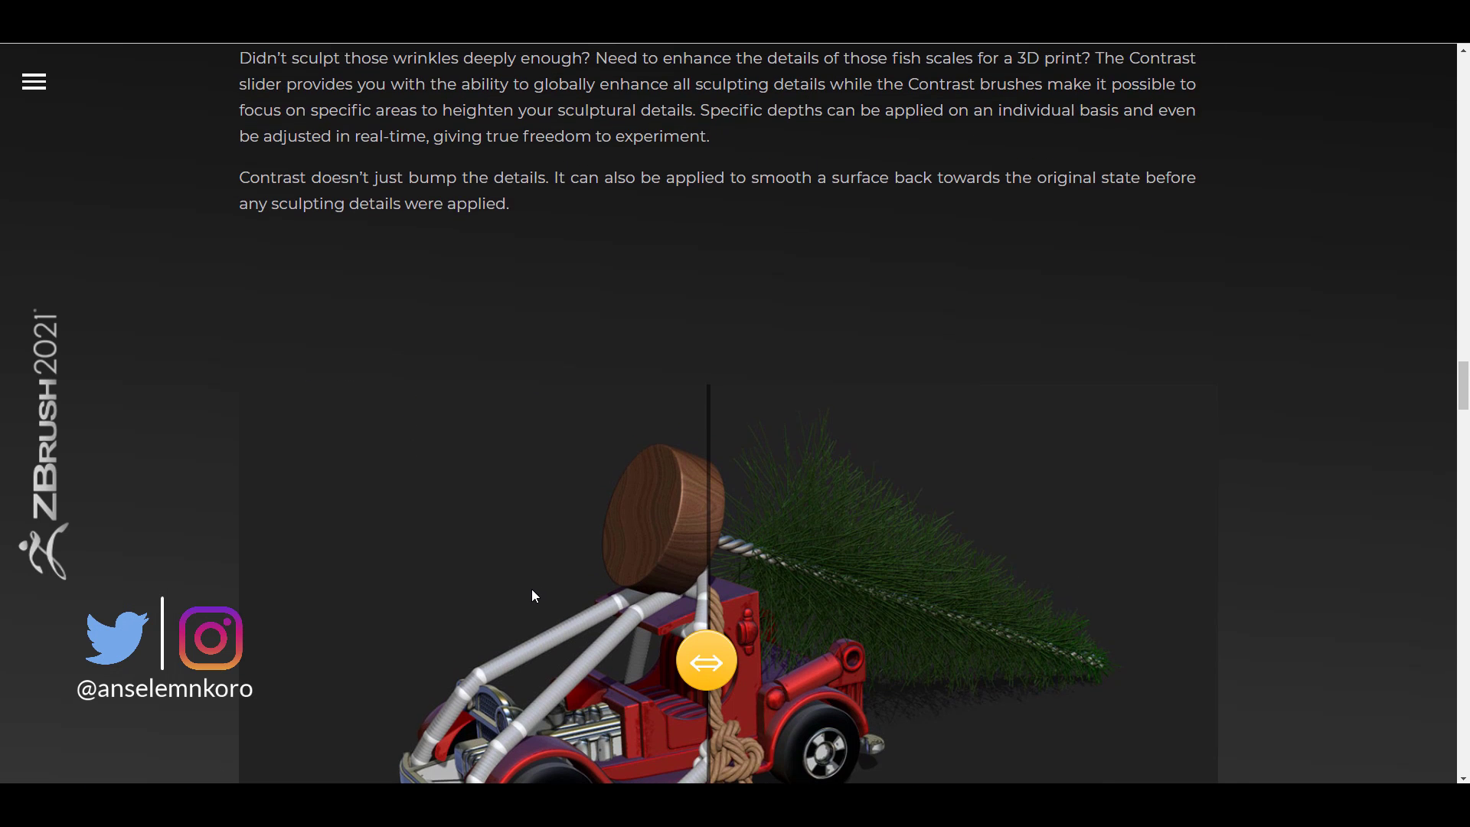
{"action": "scroll", "coordinate": [534, 587], "scroll_direction": "down", "scroll_amount": 3}
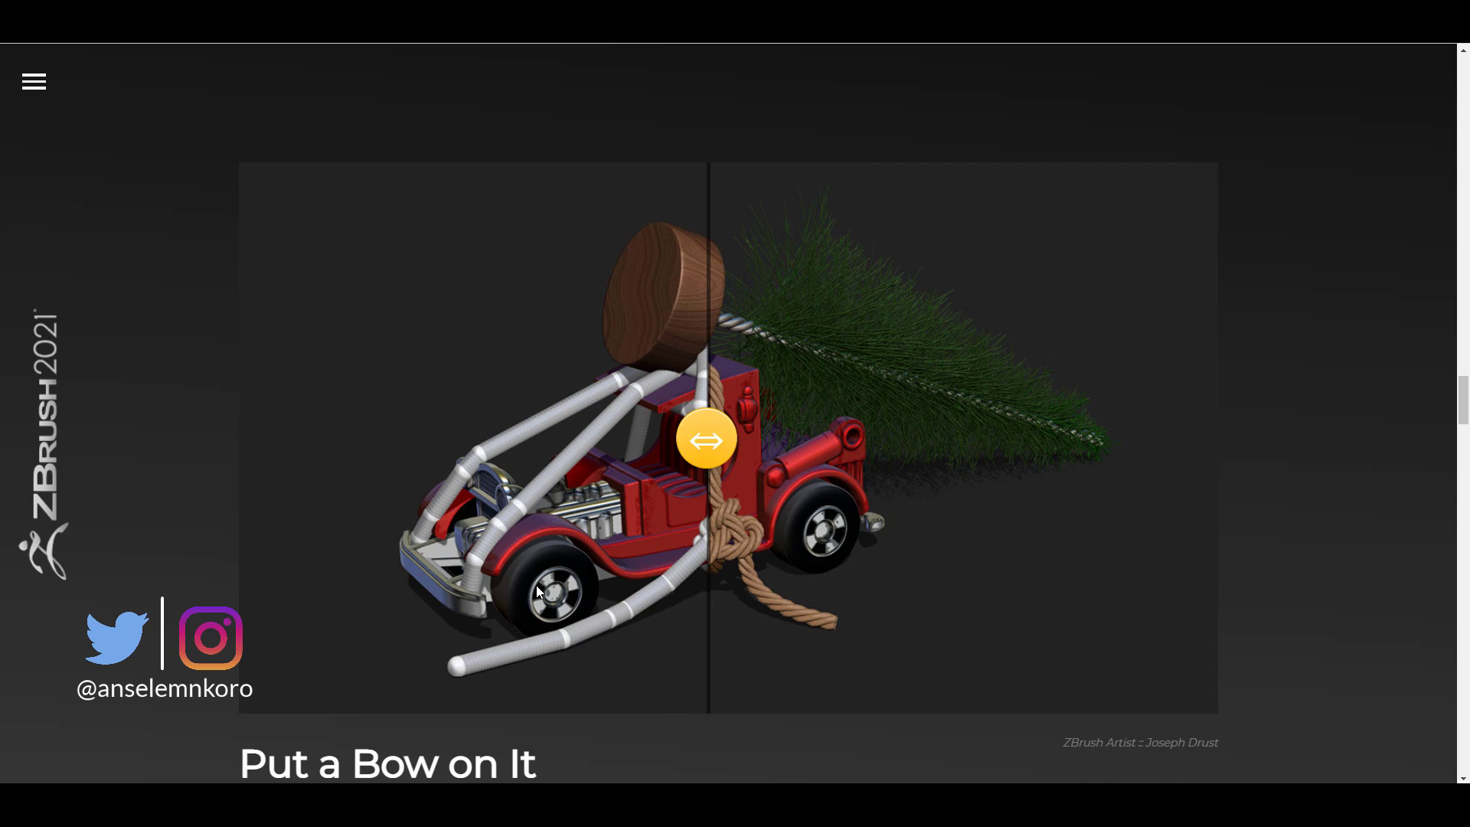
{"action": "left_click_drag", "start_coordinate": [706, 439], "coordinate": [713, 547]}
{"action": "scroll", "coordinate": [721, 572], "scroll_direction": "down", "scroll_amount": 15}
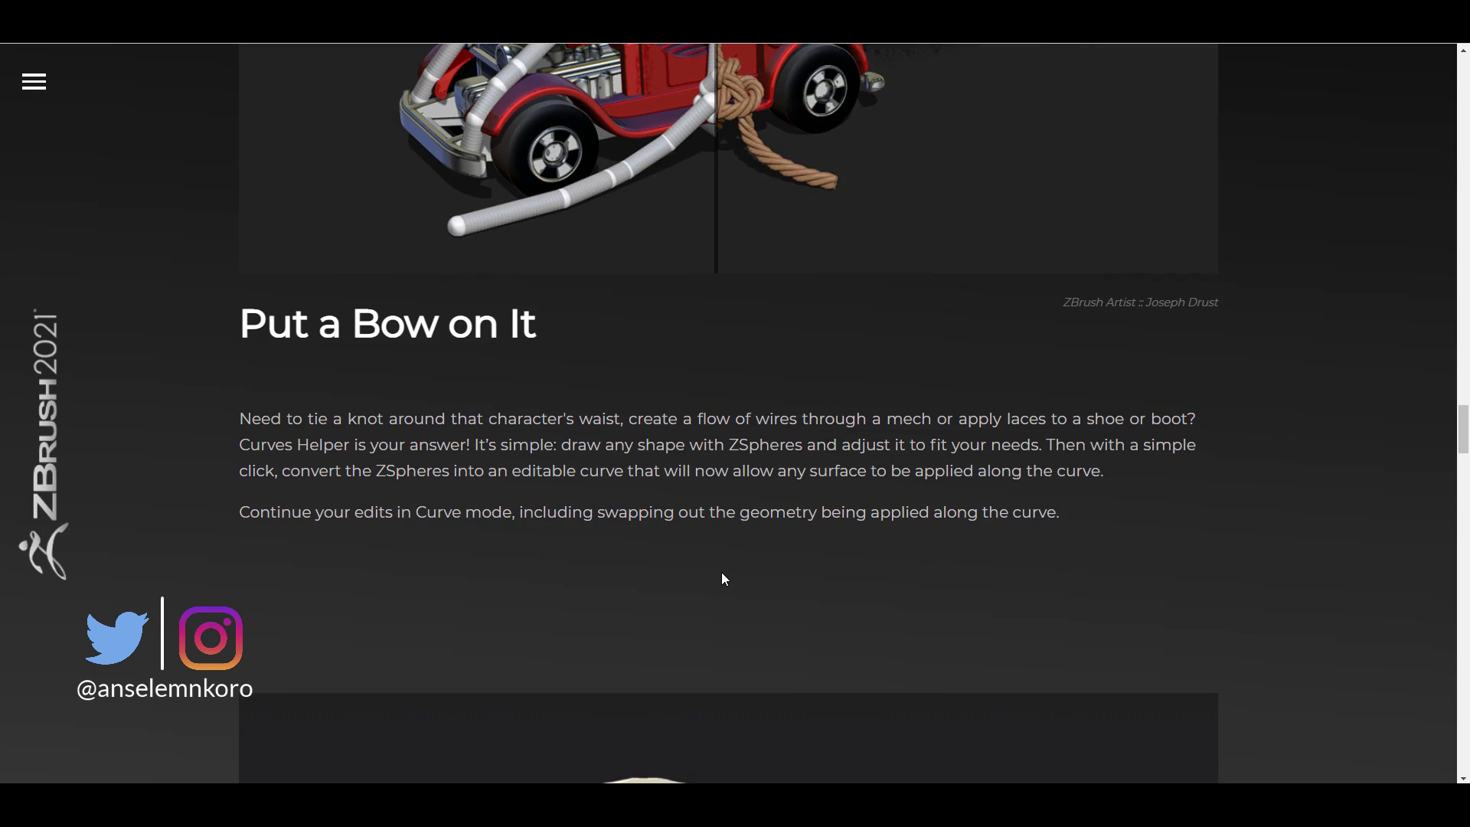
Review the features page's sections on mesh slicing, Crease Path, Fill PolyGroup, Axis Rotation and Spacemouse navigation.
{"action": "scroll", "coordinate": [721, 579], "scroll_direction": "down", "scroll_amount": 10}
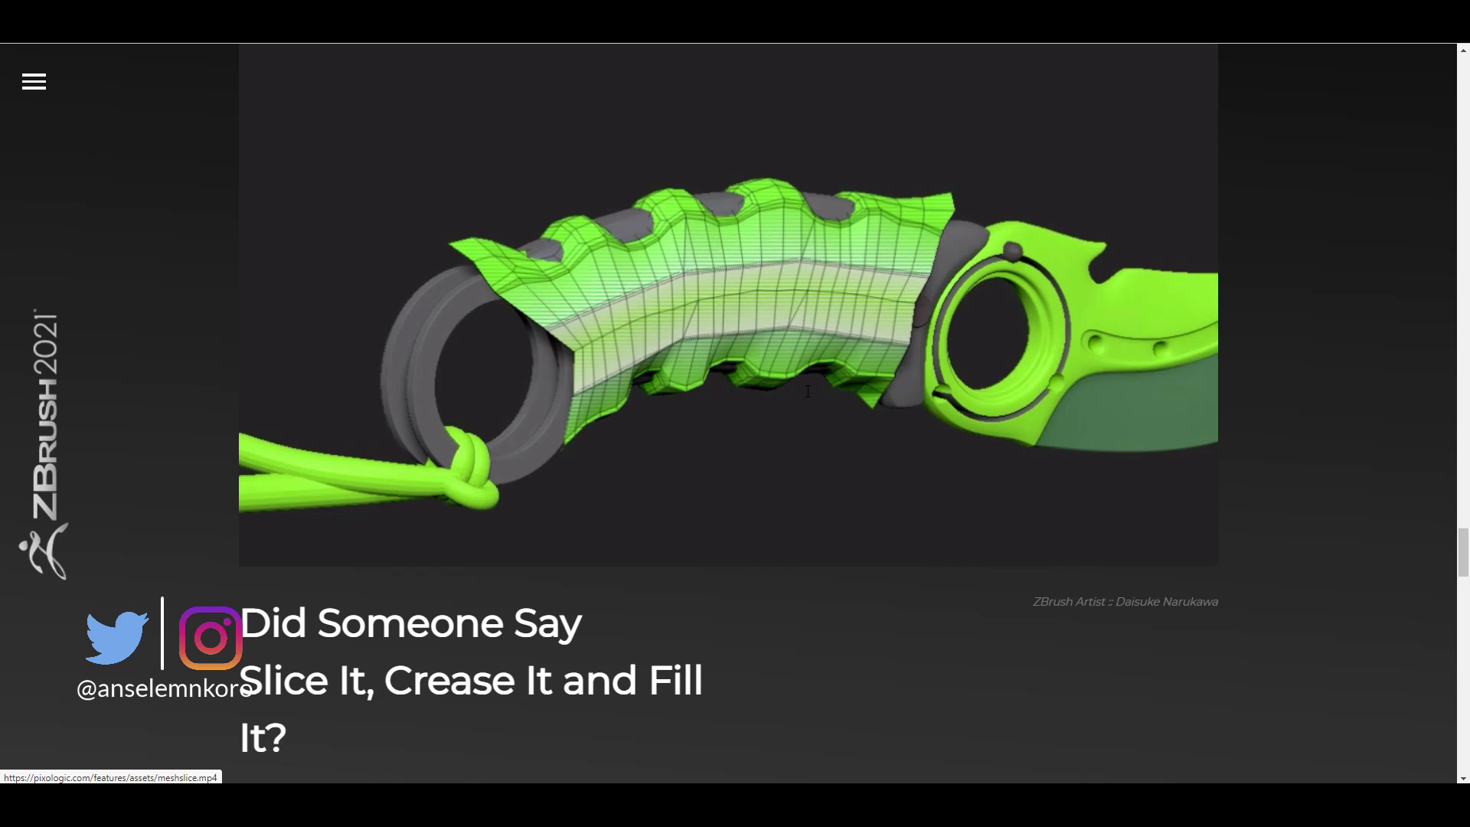
{"action": "scroll", "coordinate": [809, 399], "scroll_direction": "down", "scroll_amount": 8}
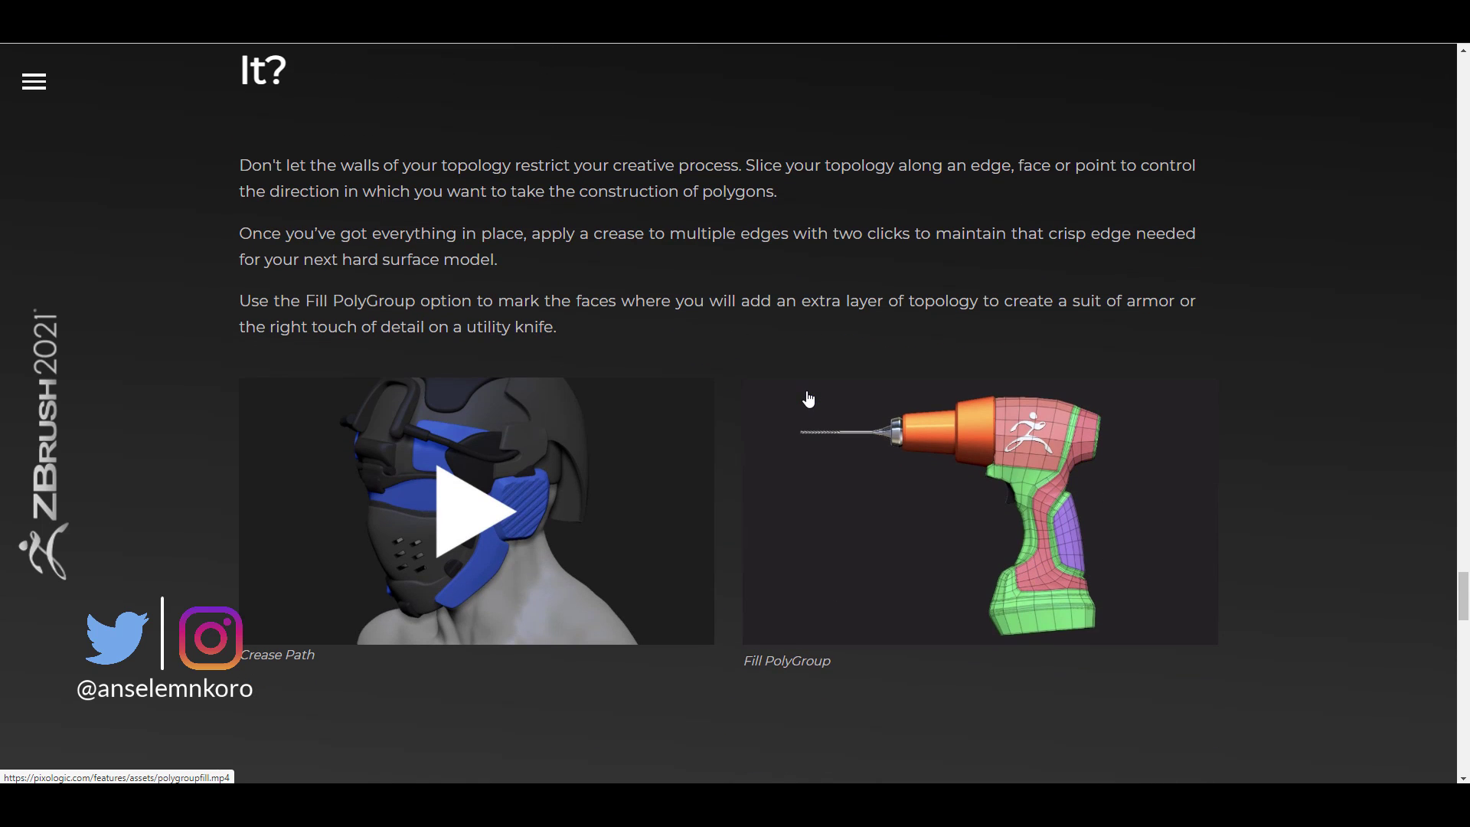
{"action": "scroll", "coordinate": [809, 399], "scroll_direction": "down", "scroll_amount": 3}
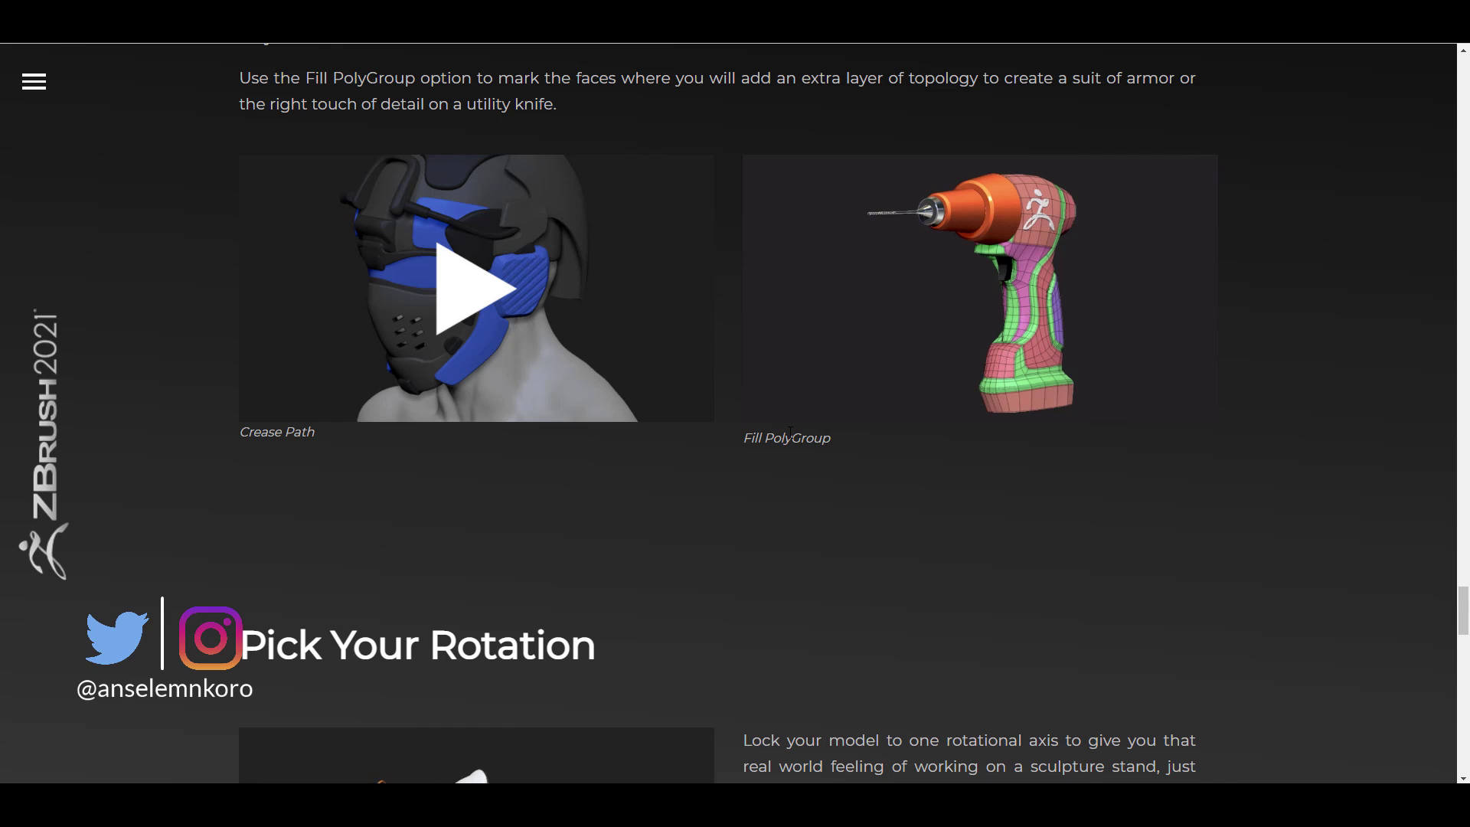
{"action": "scroll", "coordinate": [790, 433], "scroll_direction": "down", "scroll_amount": 7}
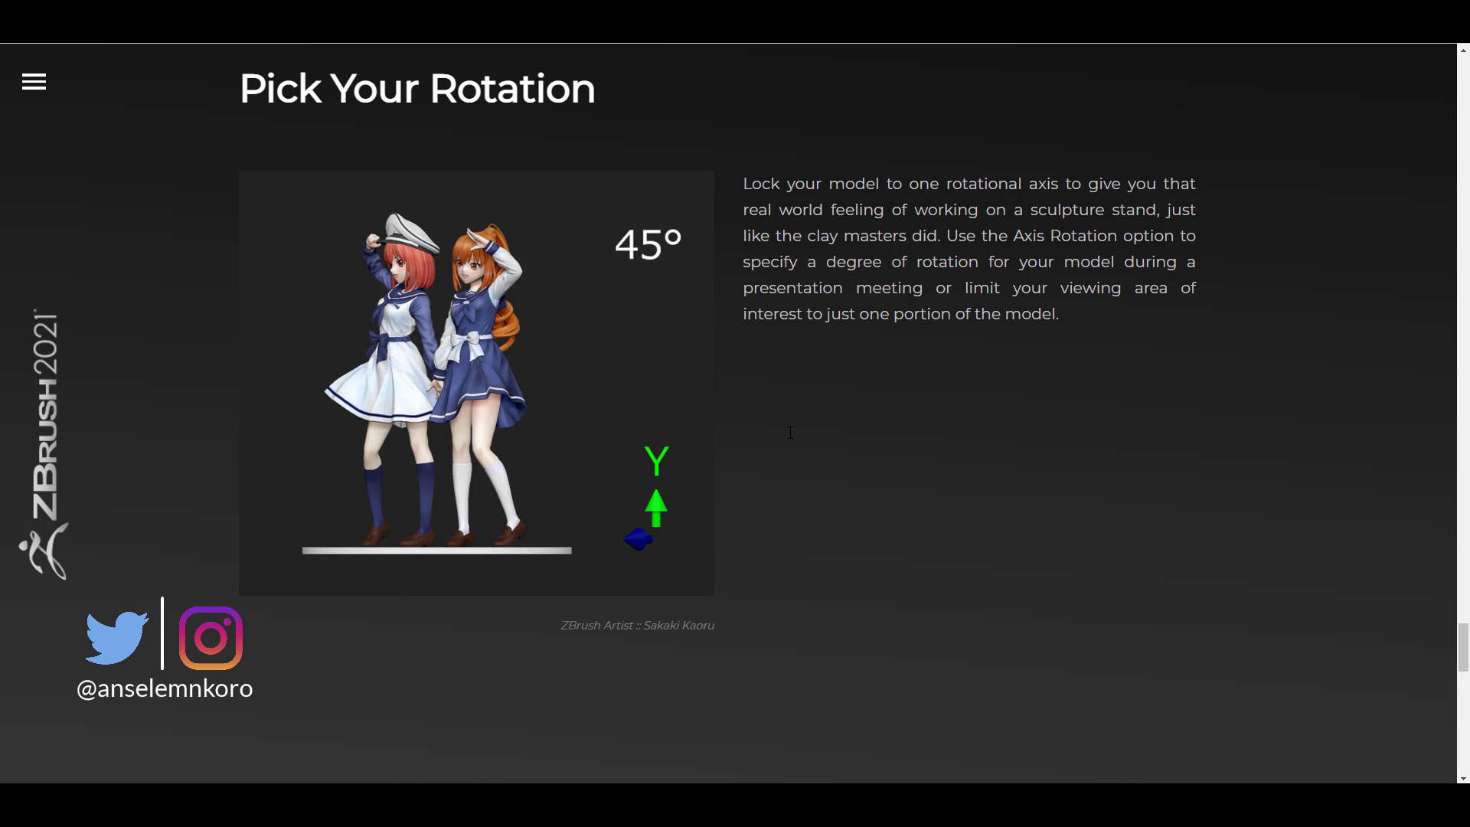
{"action": "scroll", "coordinate": [790, 433], "scroll_direction": "down", "scroll_amount": 8}
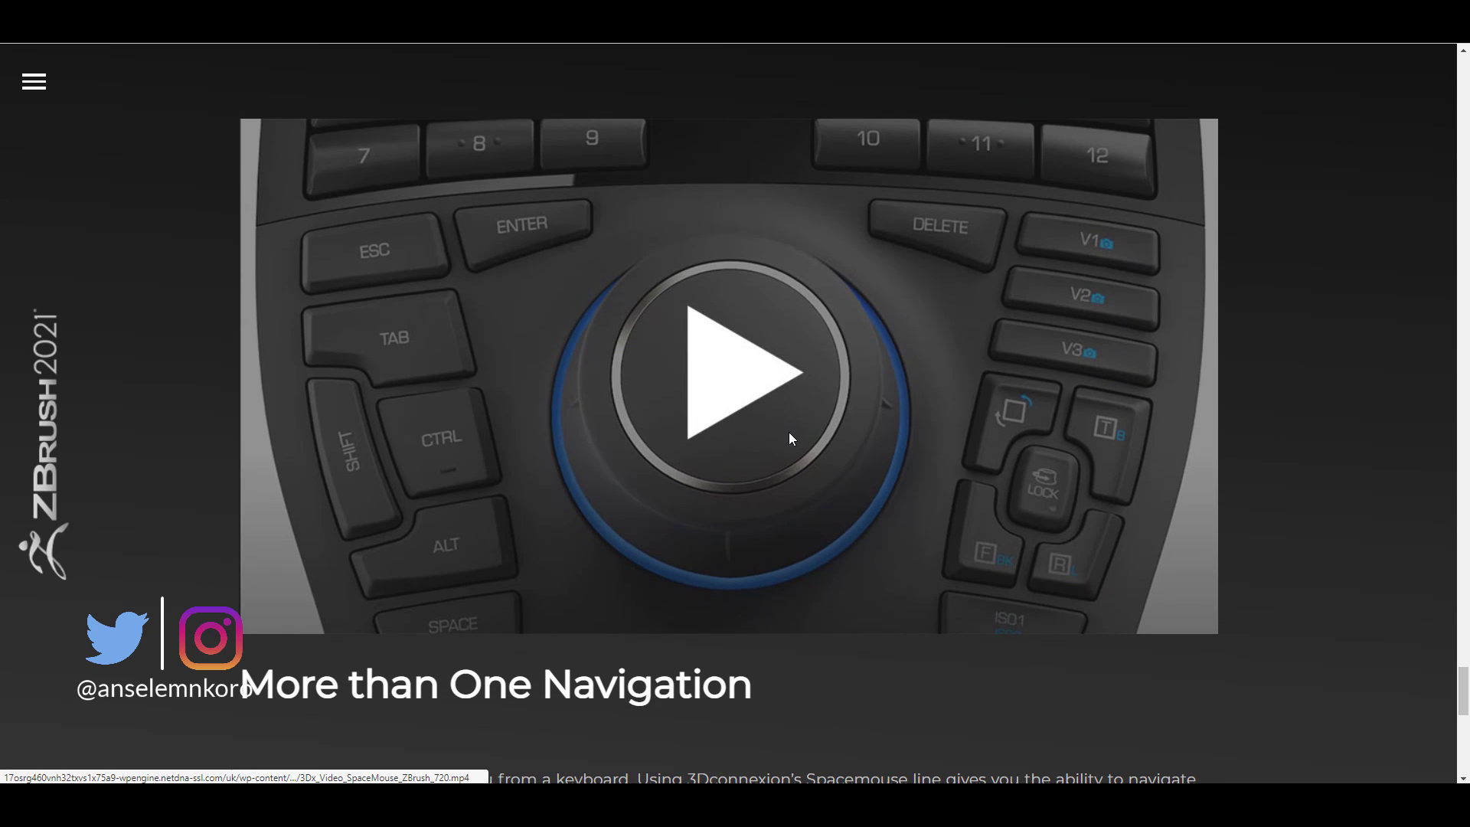
{"action": "scroll", "coordinate": [791, 437], "scroll_direction": "down", "scroll_amount": 8}
{"action": "scroll", "coordinate": [790, 441], "scroll_direction": "up", "scroll_amount": 10}
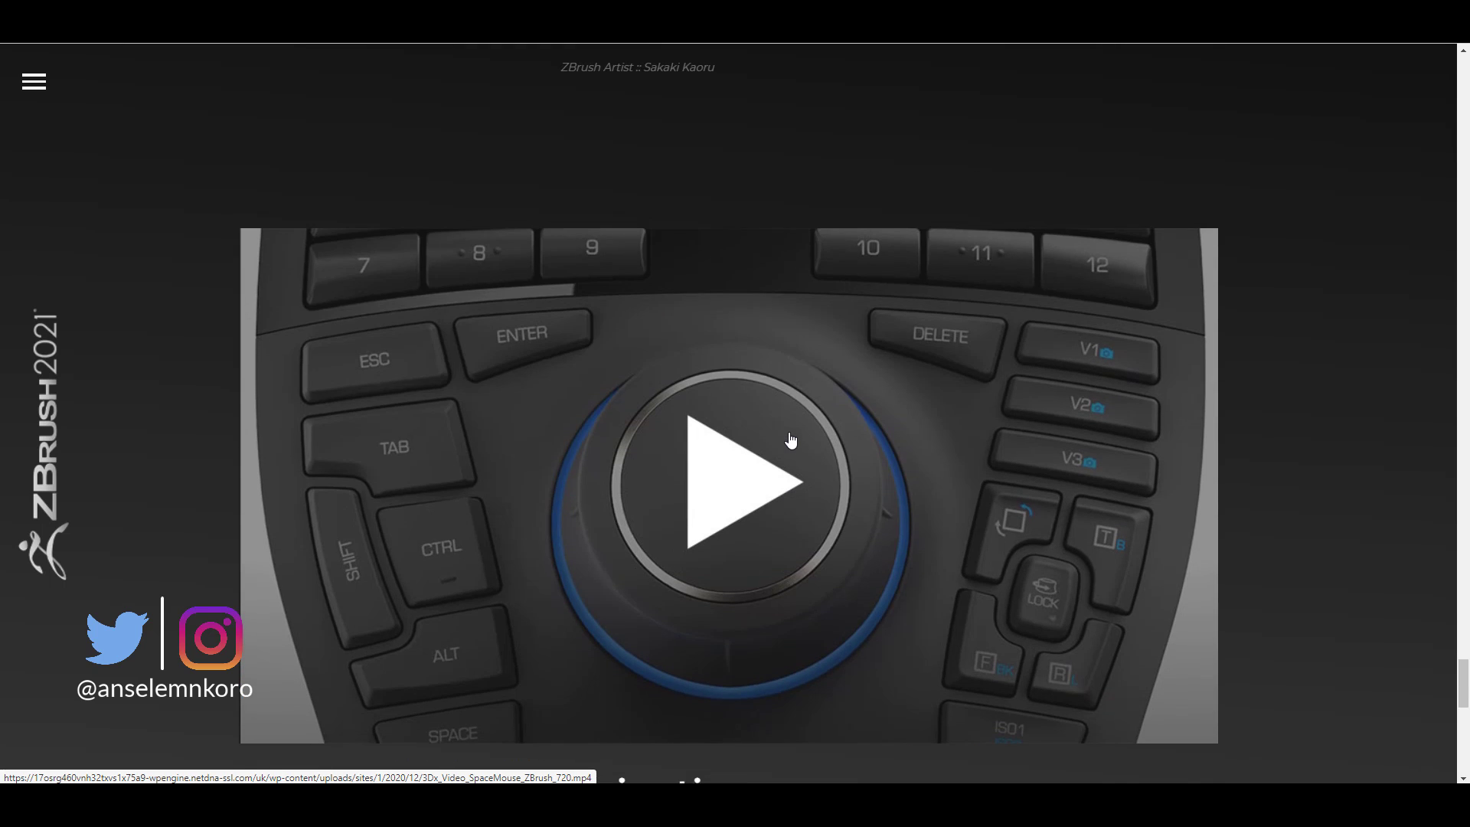
{"action": "scroll", "coordinate": [791, 440], "scroll_direction": "down", "scroll_amount": 5}
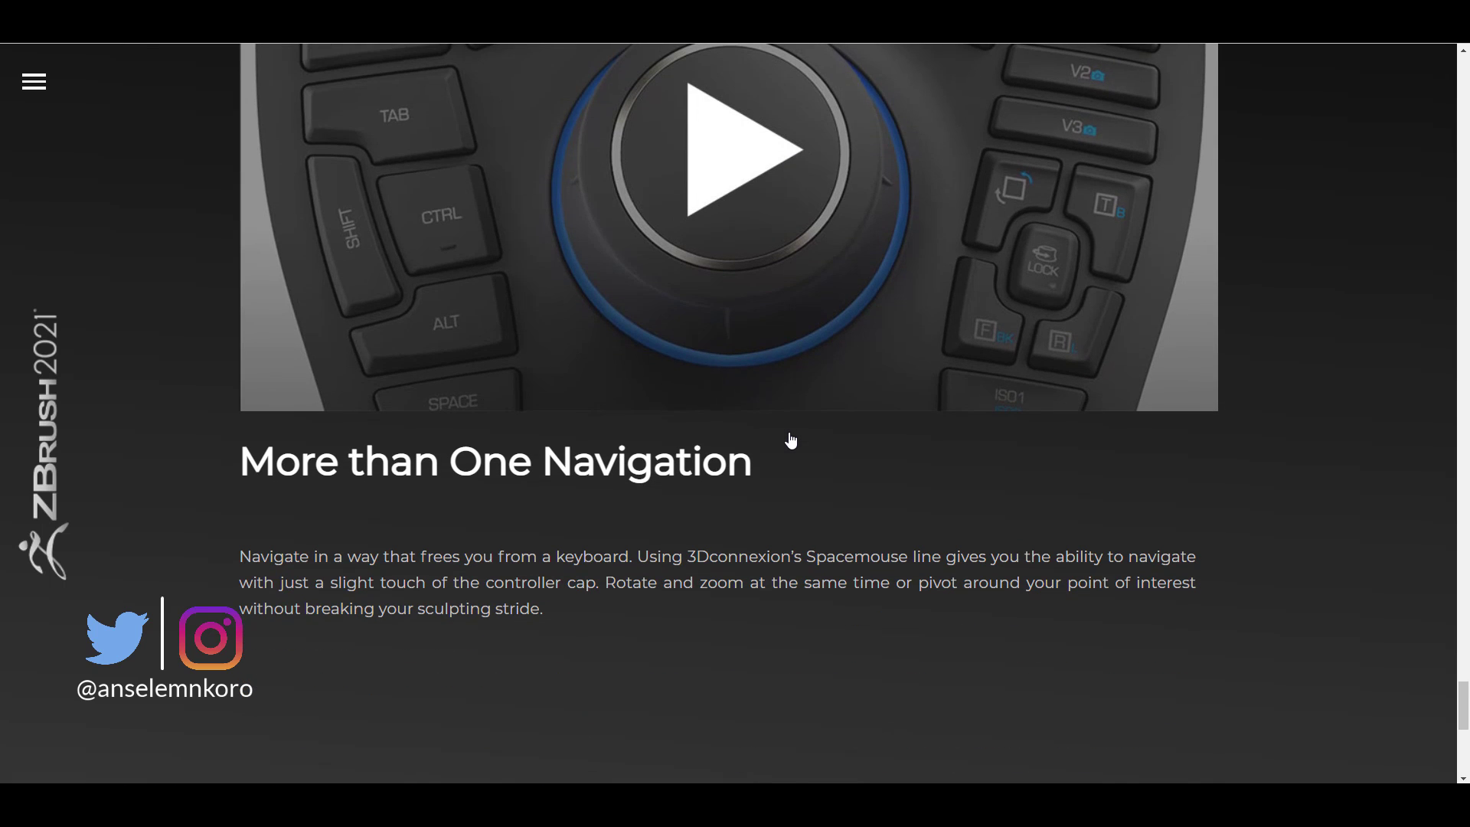
{"action": "scroll", "coordinate": [791, 440], "scroll_direction": "up", "scroll_amount": 3}
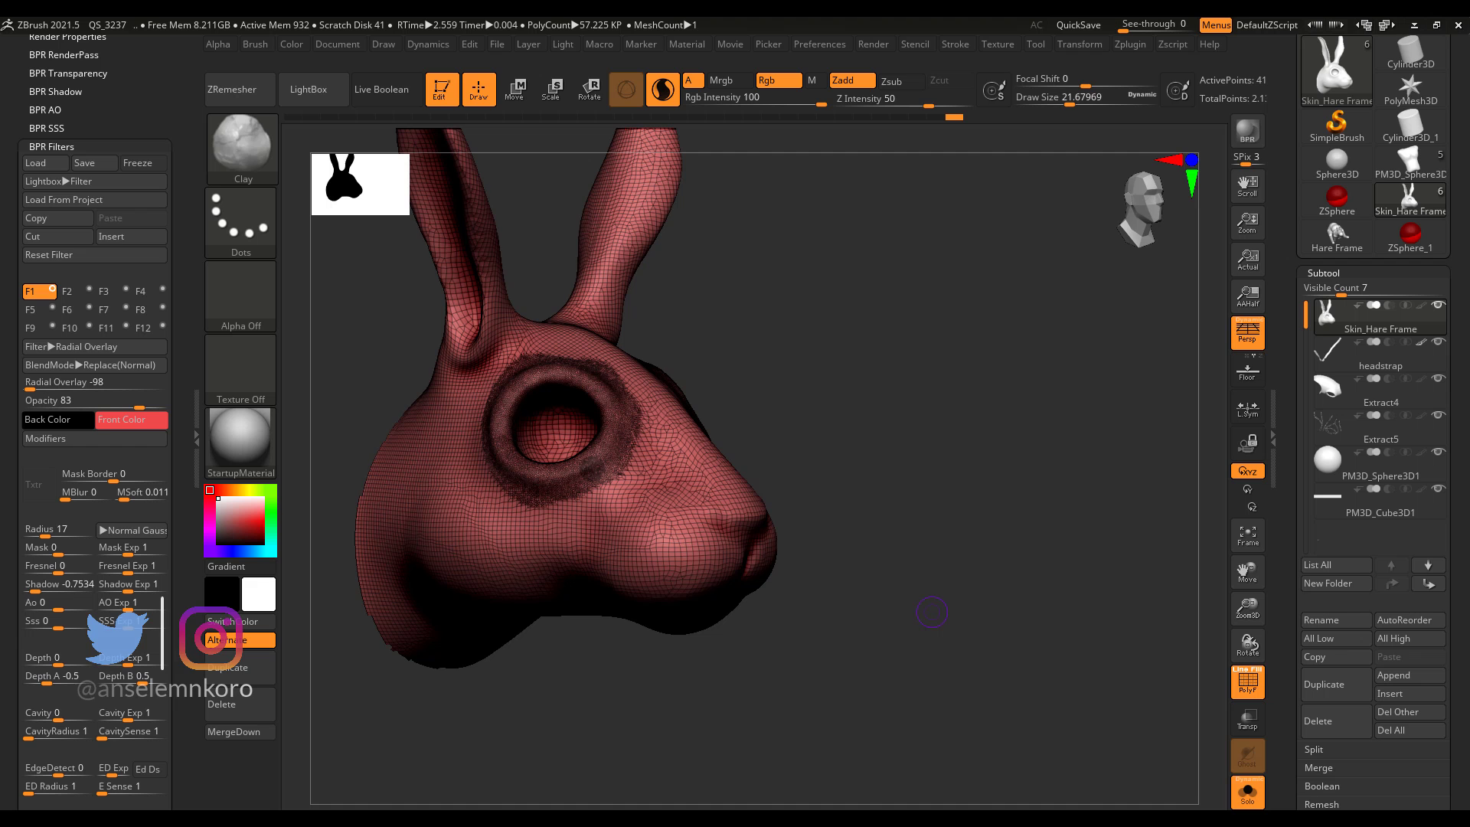
Switch back to ZBrush and examine the wireframe around the hare's eye socket from several angles.
{"action": "left_click_drag", "start_coordinate": [835, 487], "coordinate": [887, 480]}
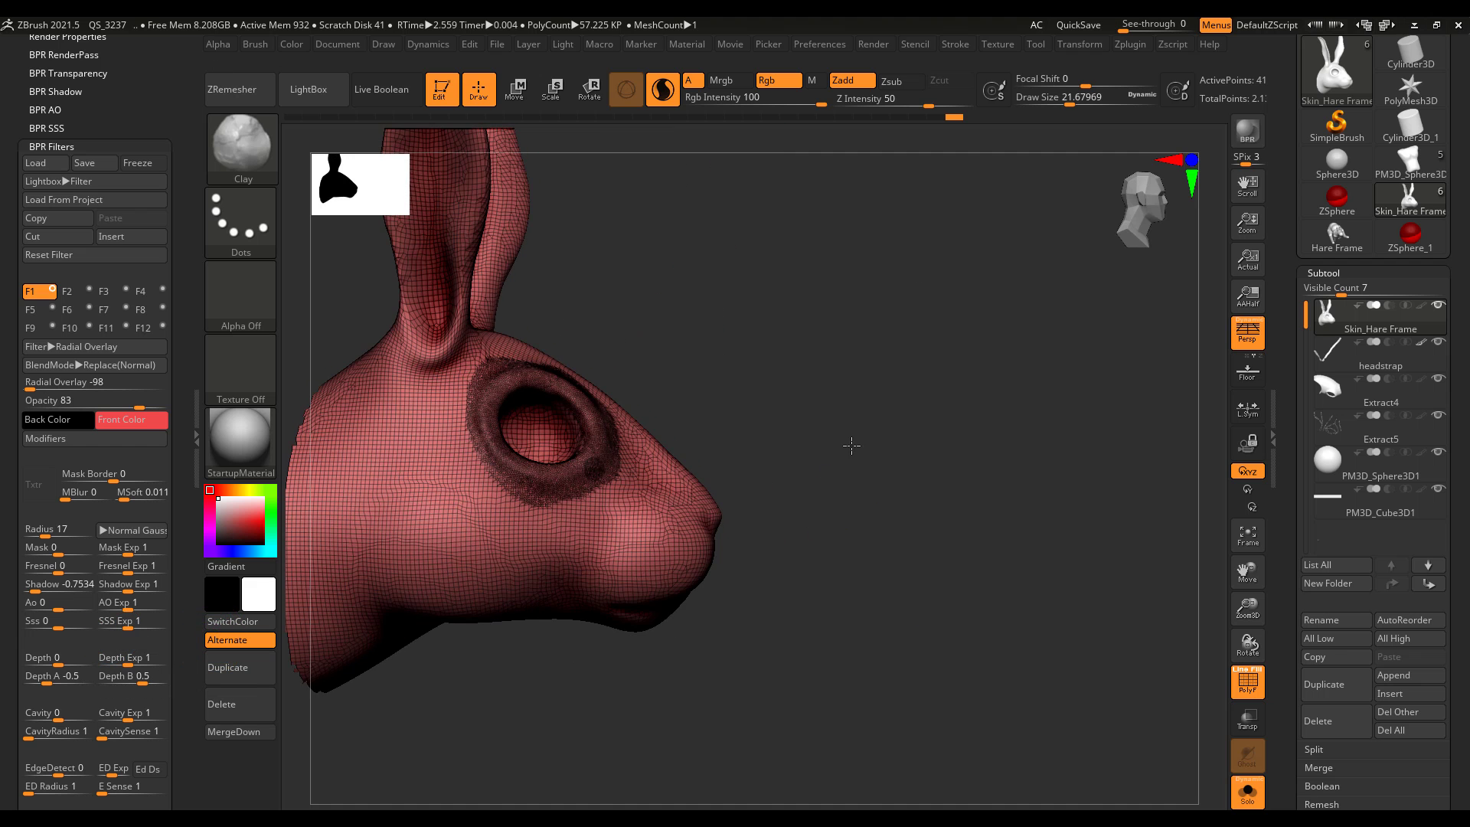
{"action": "right_click_drag", "start_coordinate": [849, 444], "coordinate": [891, 480], "text": "ctrl"}
{"action": "left_click_drag", "start_coordinate": [863, 396], "coordinate": [862, 472], "text": "alt"}
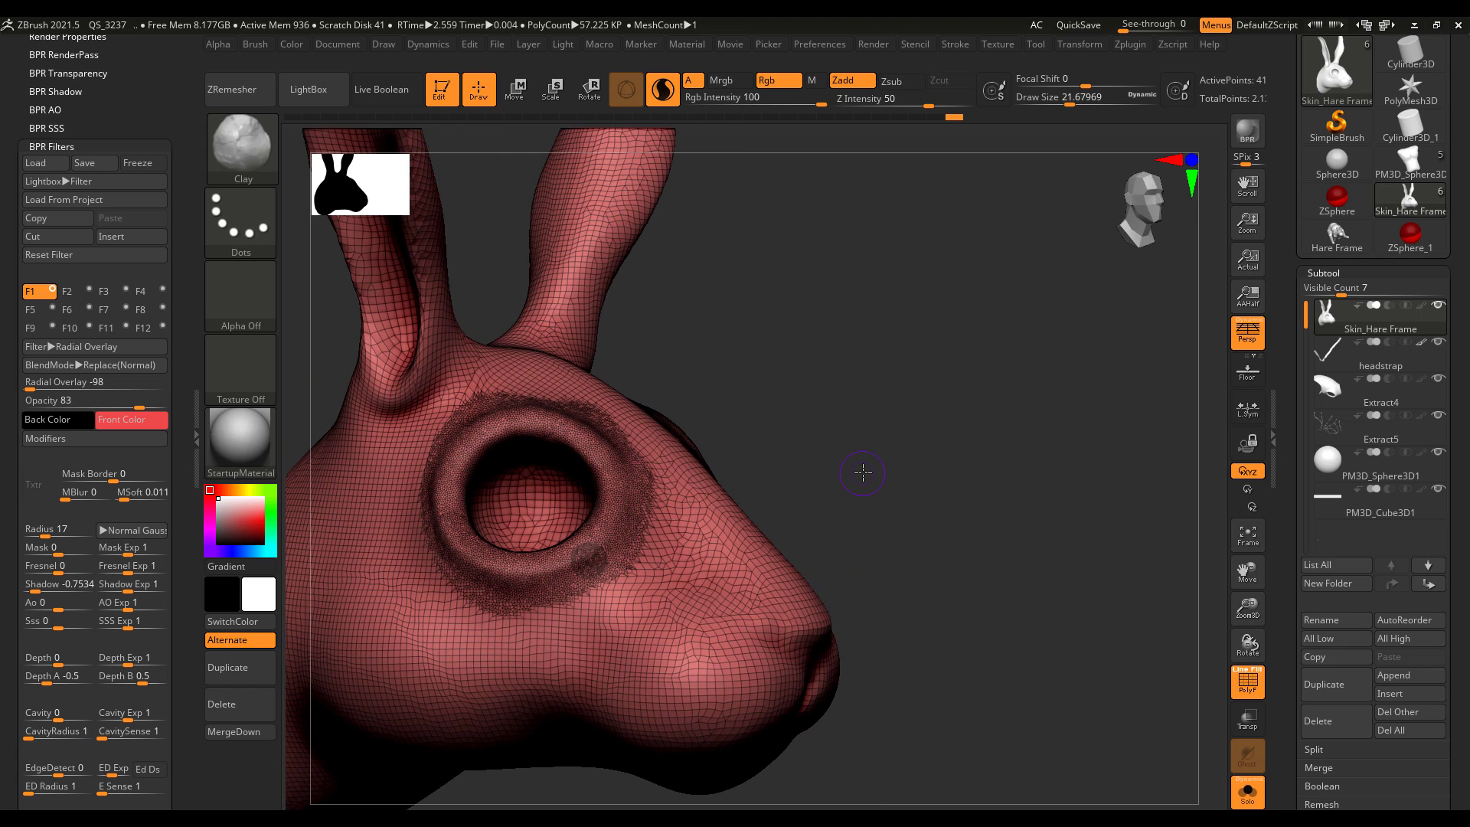
Open the Curves Helper stroke options and examine the ZSphere chain and curve creation commands.
{"action": "left_click", "coordinate": [945, 49]}
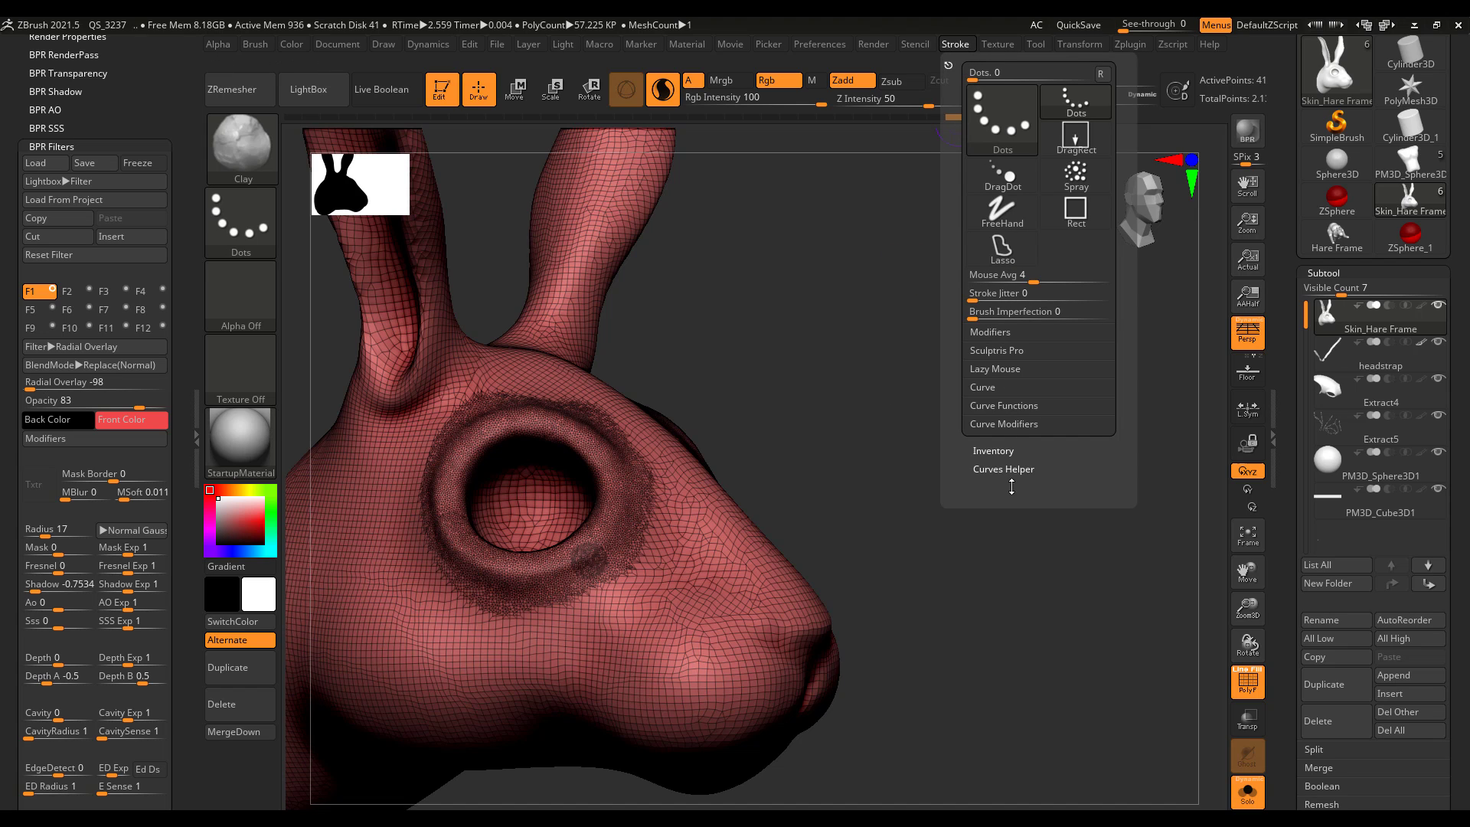
{"action": "left_click", "coordinate": [993, 470]}
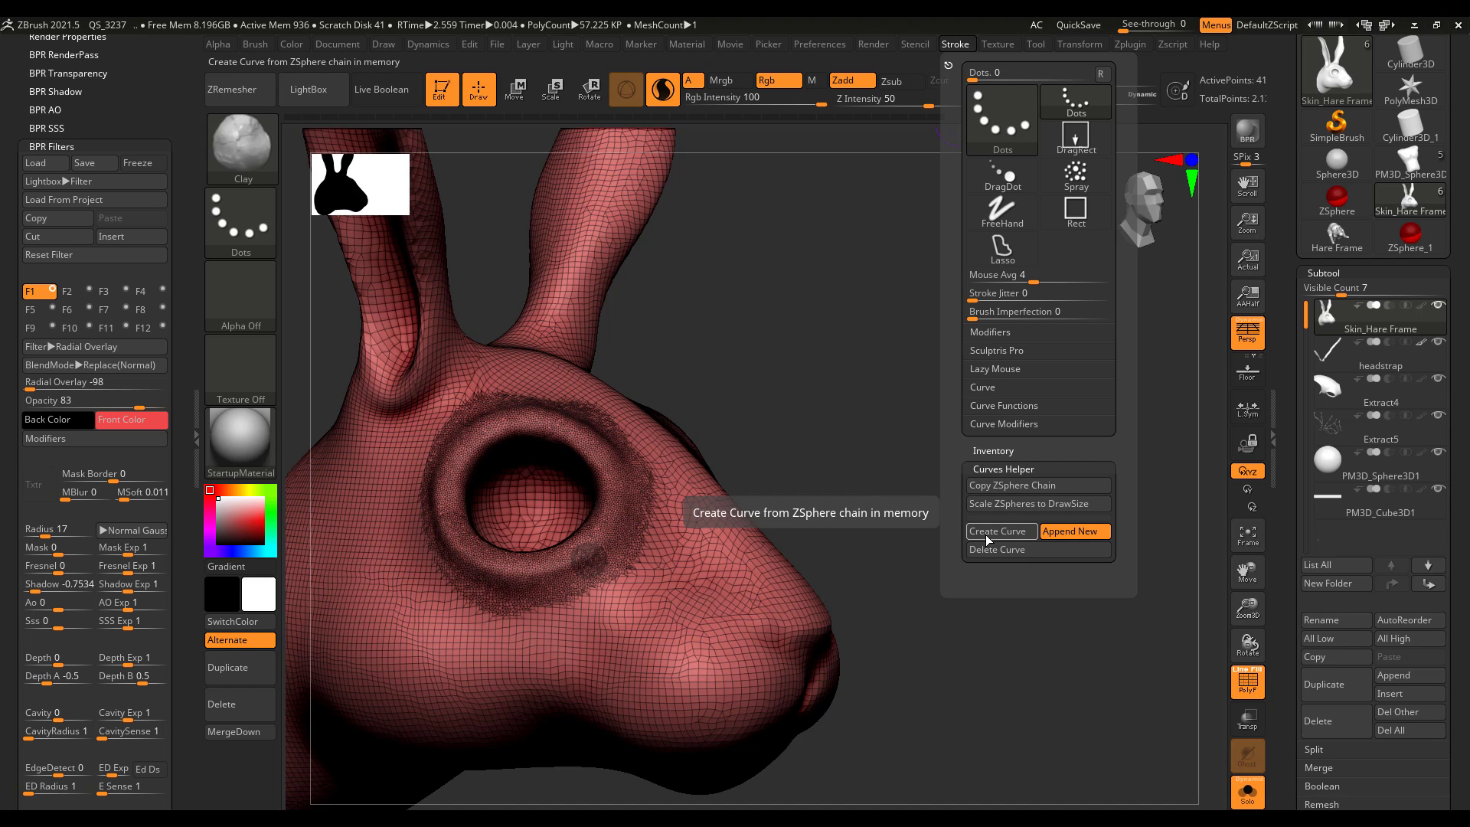
Turn off Solo mode to show all subtools and unhide the rest of the hare's body.
{"action": "left_click_drag", "start_coordinate": [980, 452], "coordinate": [843, 417], "text": "alt"}
{"action": "left_click_drag", "start_coordinate": [722, 611], "coordinate": [883, 637], "text": "alt"}
{"action": "left_click_drag", "start_coordinate": [859, 510], "coordinate": [885, 619], "text": "alt"}
{"action": "left_click", "coordinate": [1246, 793]}
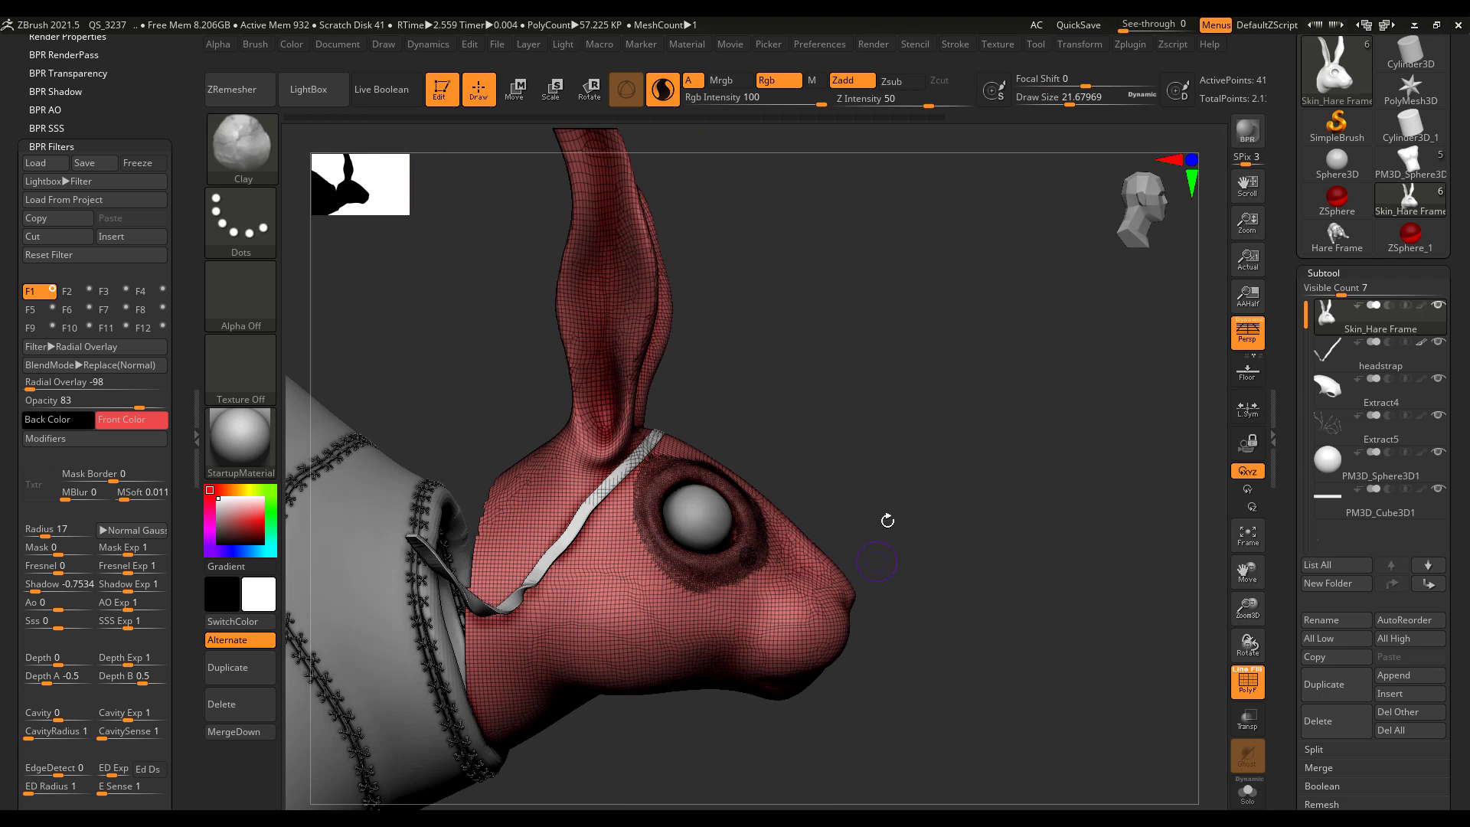
{"action": "left_click_drag", "start_coordinate": [888, 500], "coordinate": [853, 516], "text": "alt"}
{"action": "left_click", "coordinate": [916, 535], "text": "ctrl+shift"}
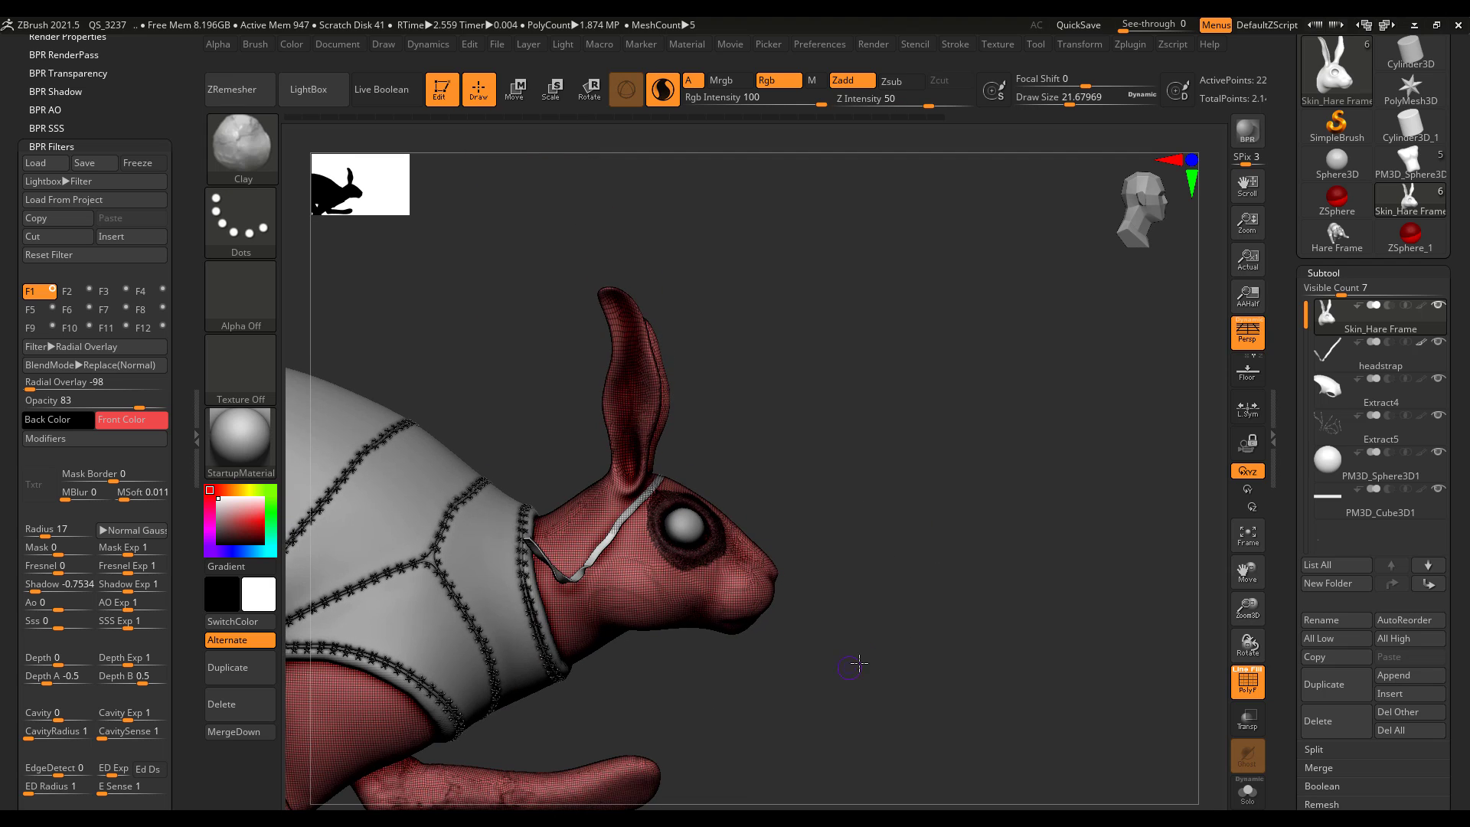
Make the hare's stitched jacket, Extract4, the active subtool and bring the whole hare into view at an angle.
{"action": "left_click_drag", "start_coordinate": [858, 663], "coordinate": [990, 643], "text": "alt"}
{"action": "left_click", "coordinate": [653, 574], "text": "alt"}
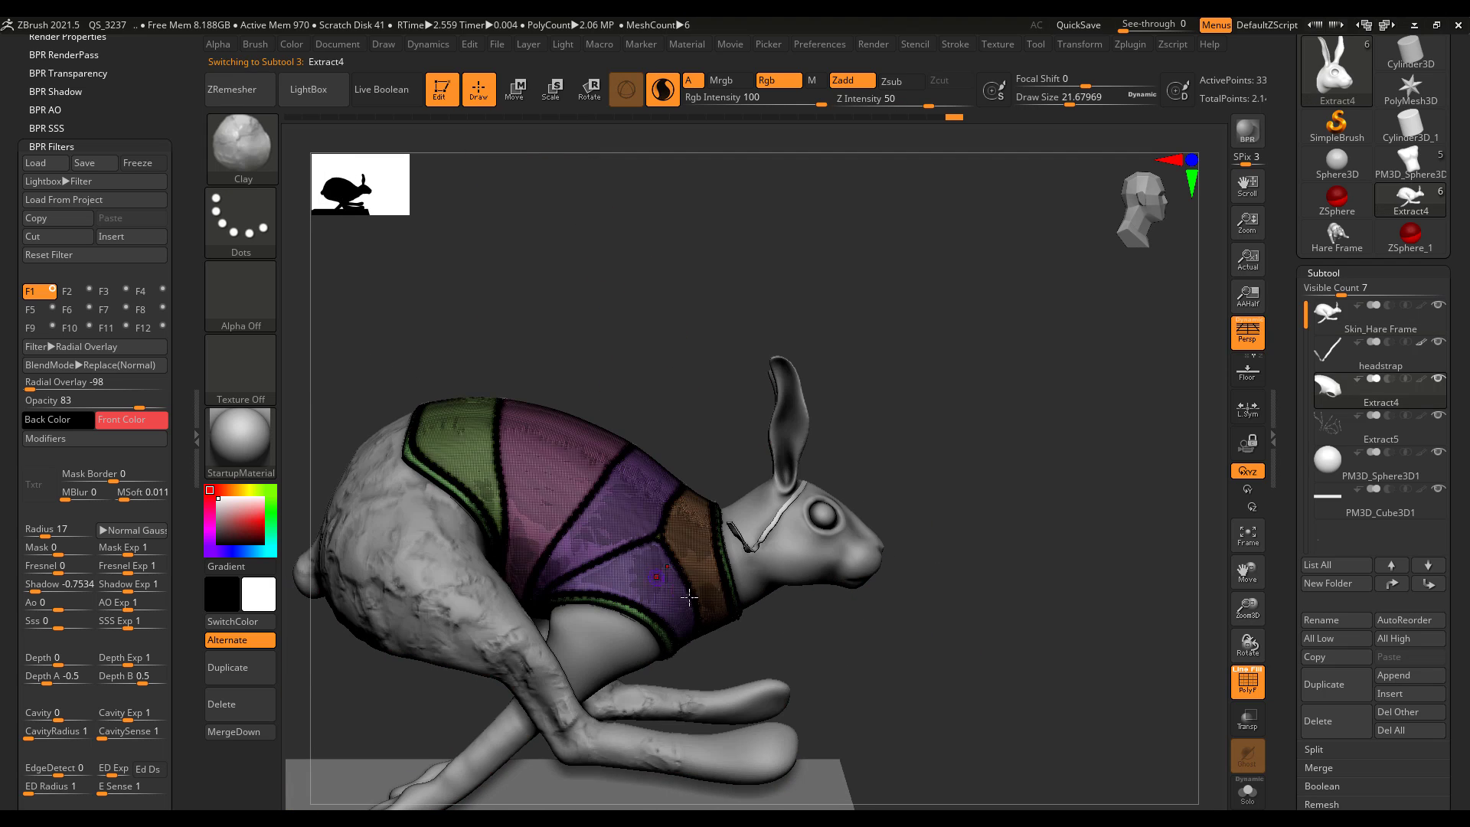
{"action": "left_click_drag", "start_coordinate": [995, 711], "coordinate": [961, 672]}
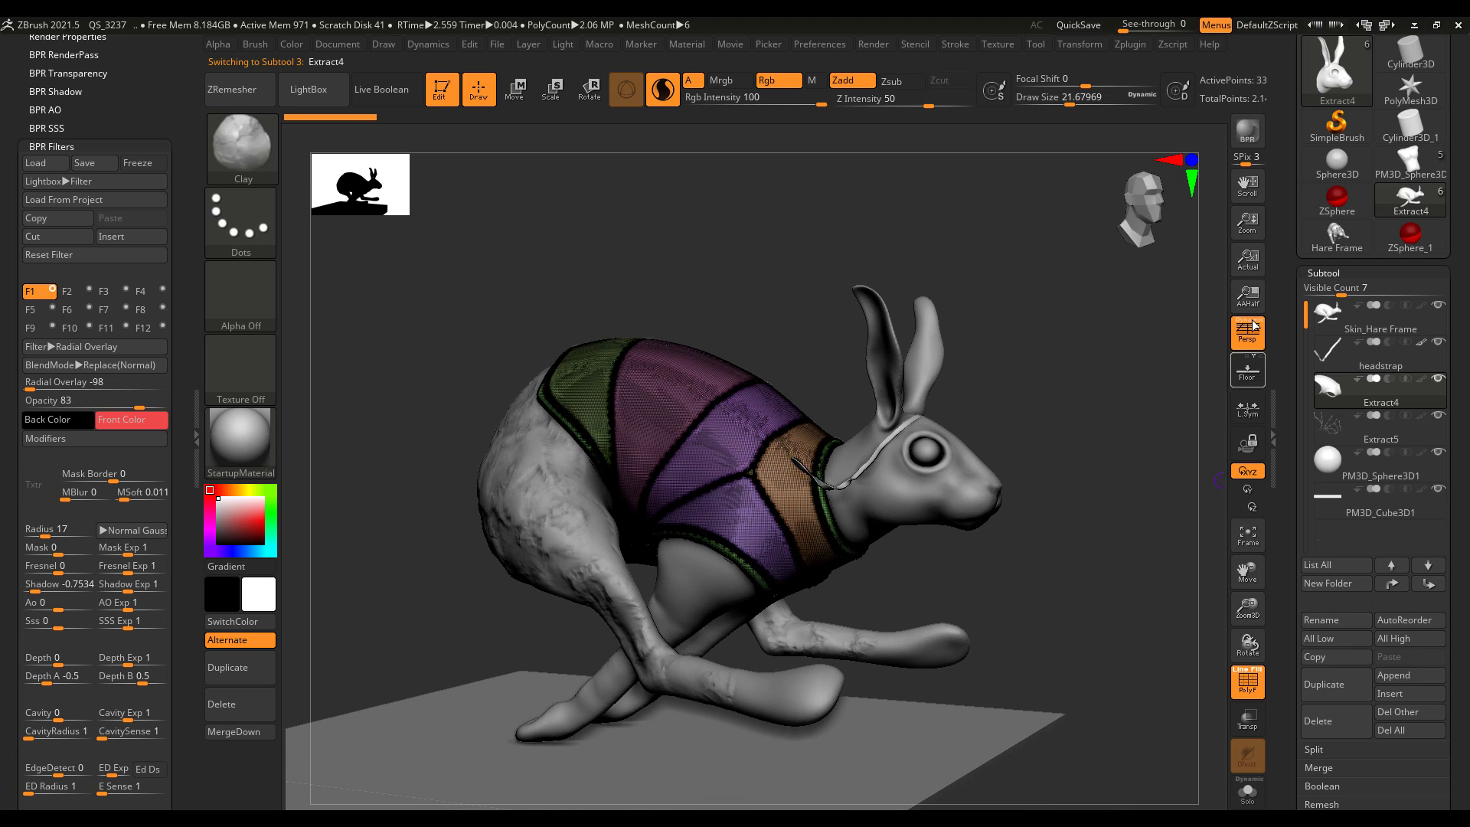
Switch to the Get ZBrush web page and review the monthly, six-month and perpetual purchase options.
{"action": "left_click", "coordinate": [1326, 270]}
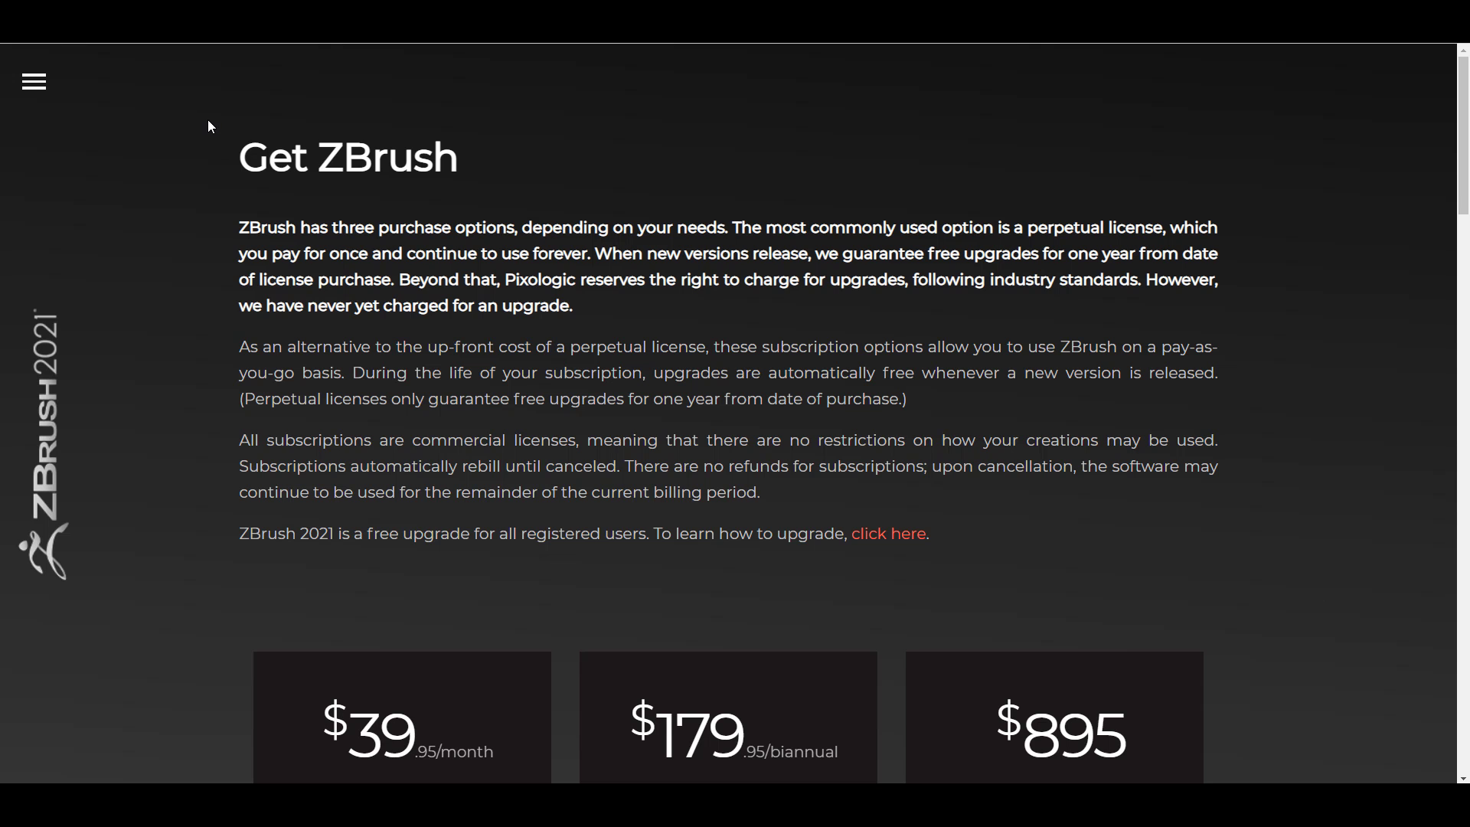
{"action": "scroll", "coordinate": [208, 126], "scroll_direction": "down", "scroll_amount": 7}
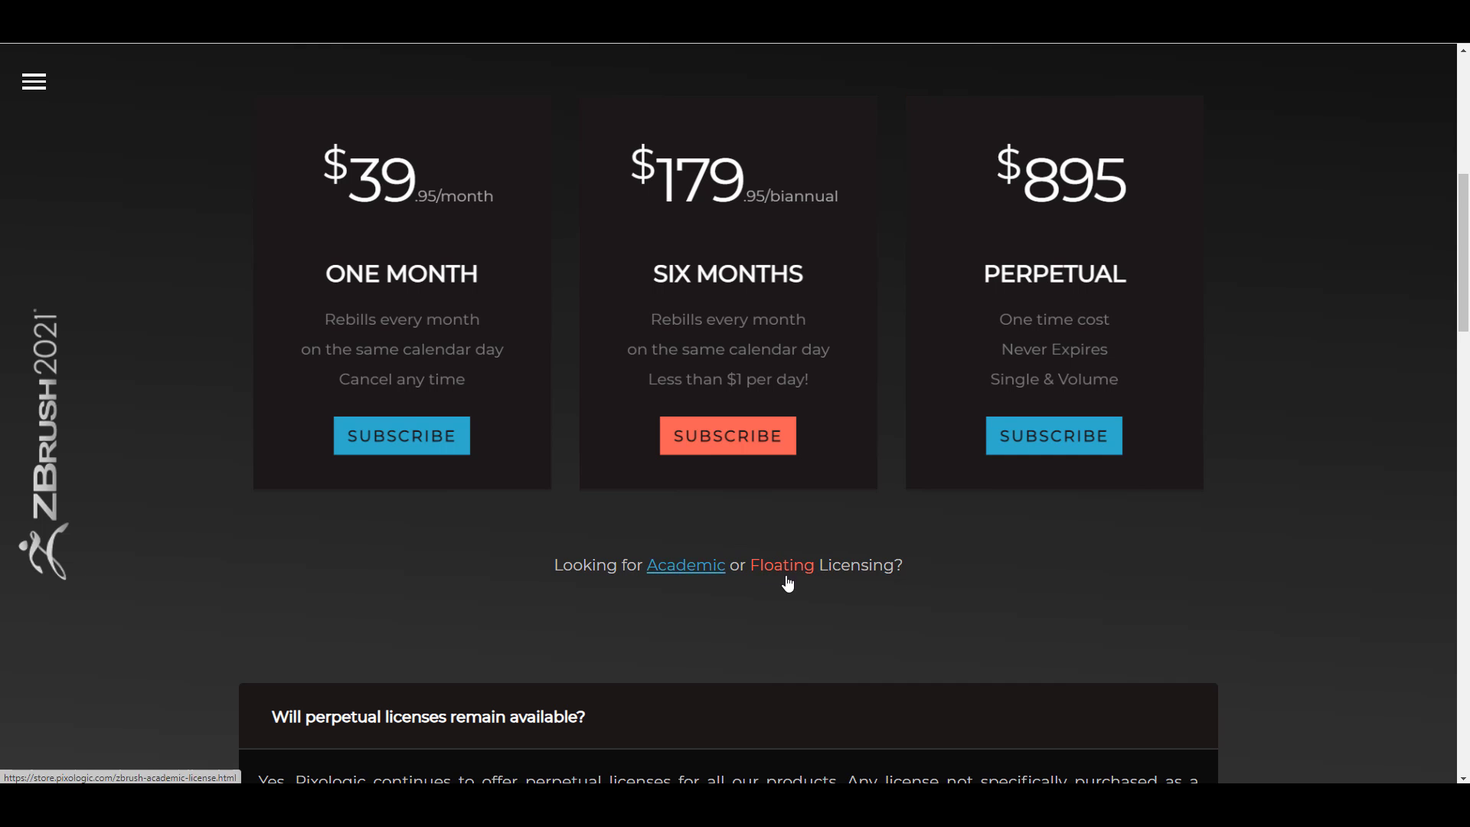
{"action": "scroll", "coordinate": [613, 553], "scroll_direction": "up", "scroll_amount": 7}
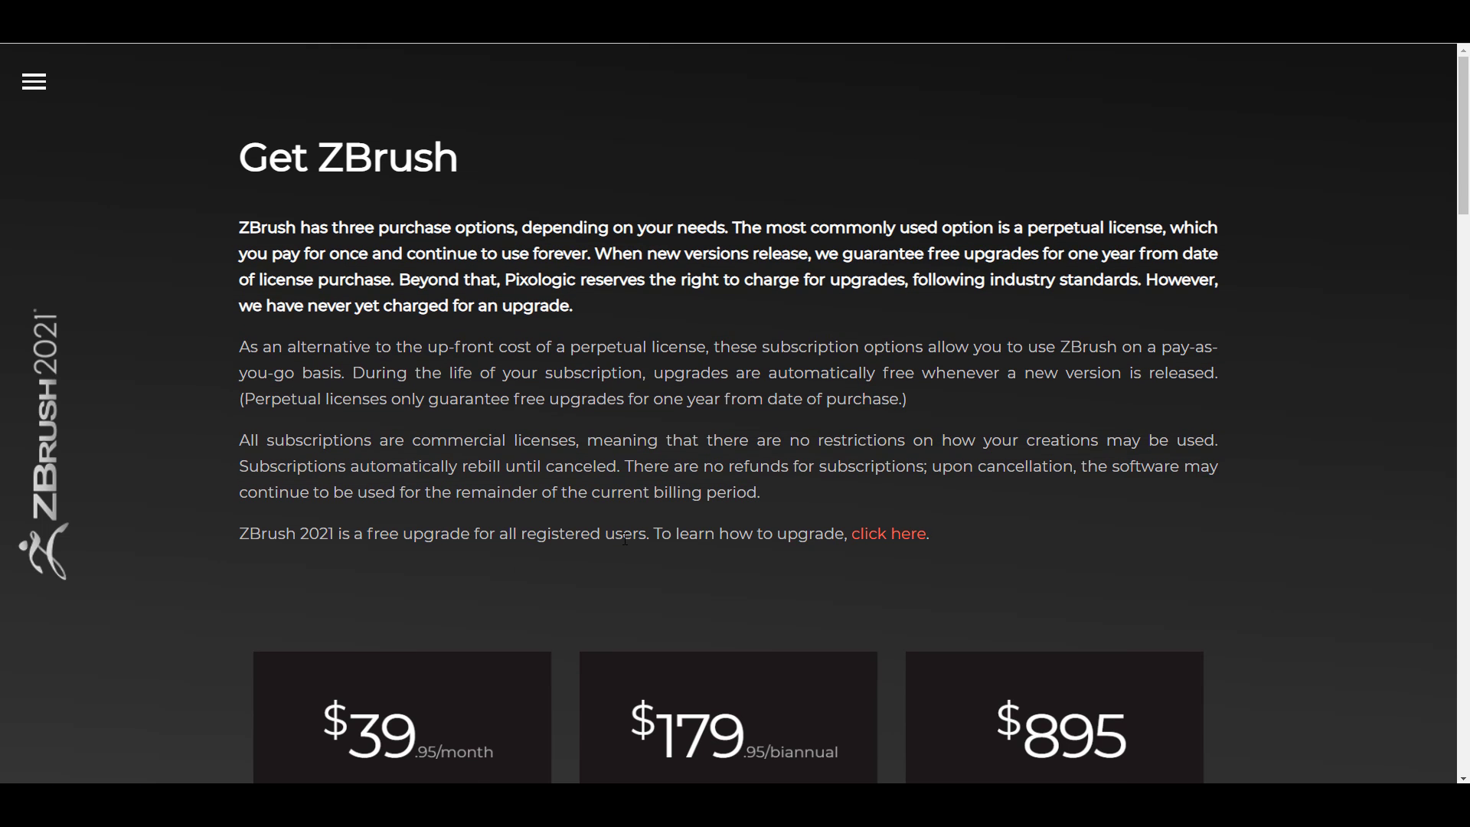